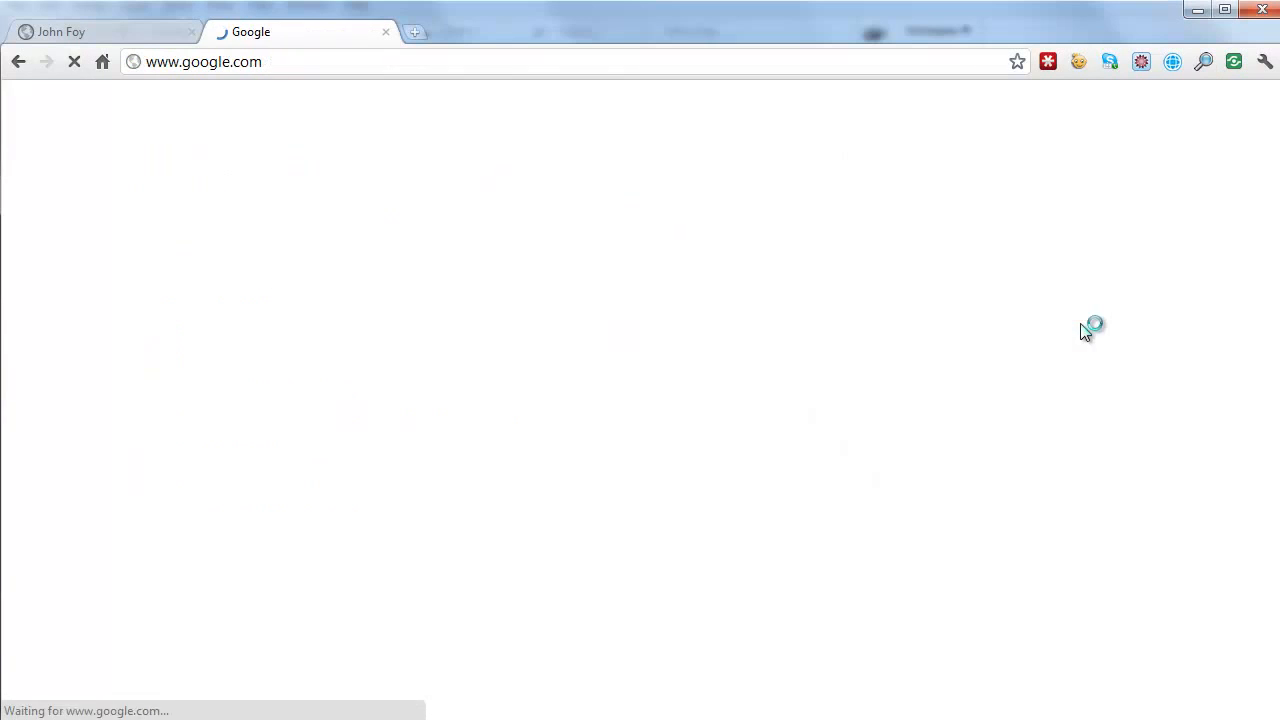
# - Open Google AdWords through the account settings and the previous version of the Google accounts screen
pyautogui.click(1070, 104)
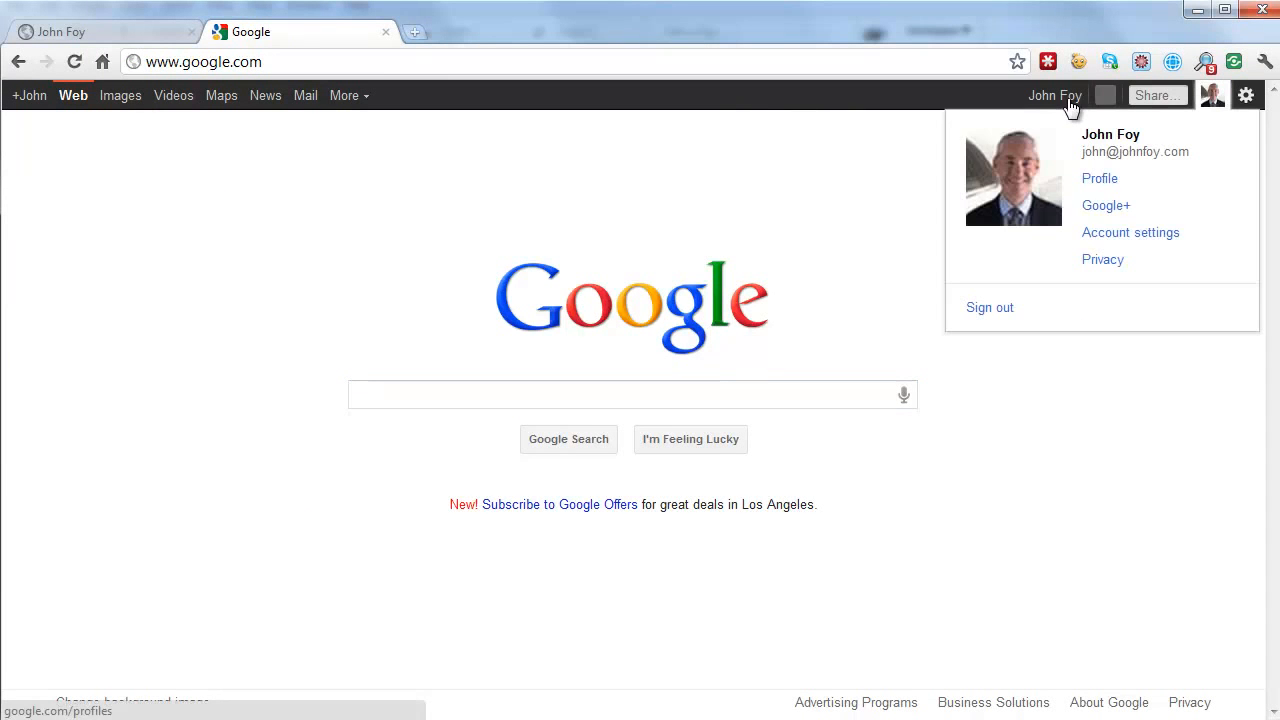
pyautogui.click(1131, 236)
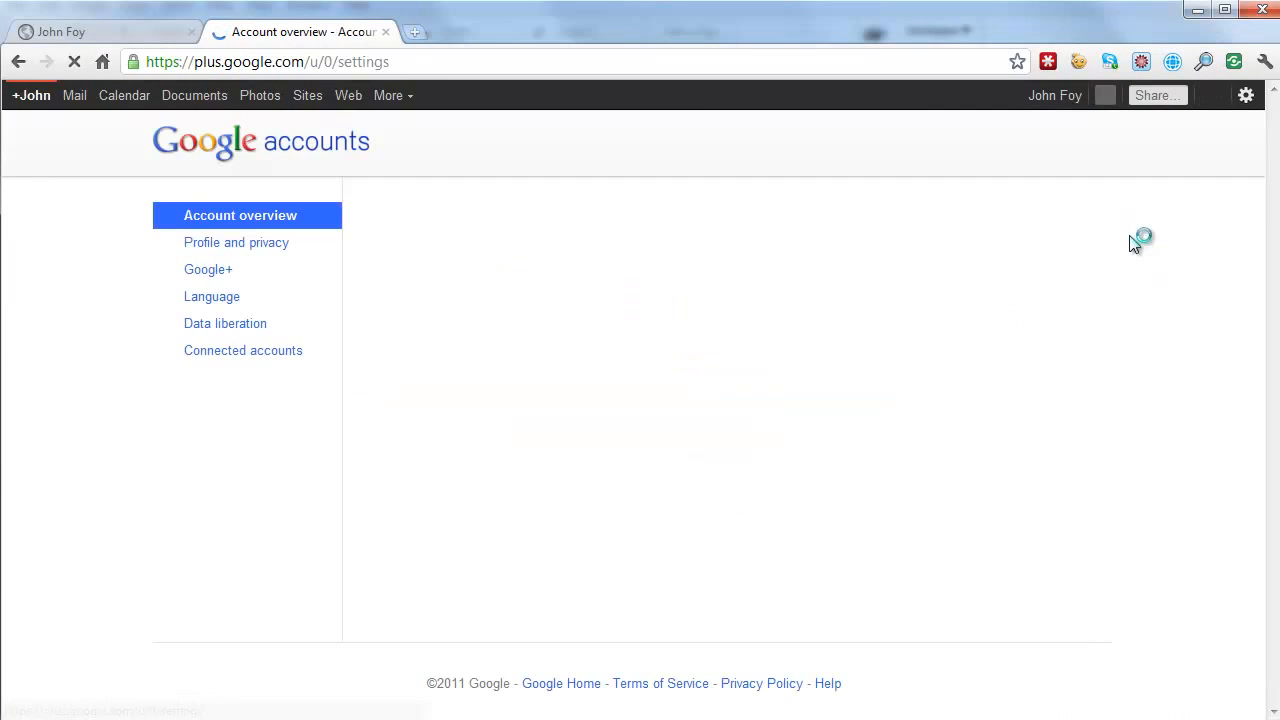
pyautogui.scroll(-3, 776, 580)
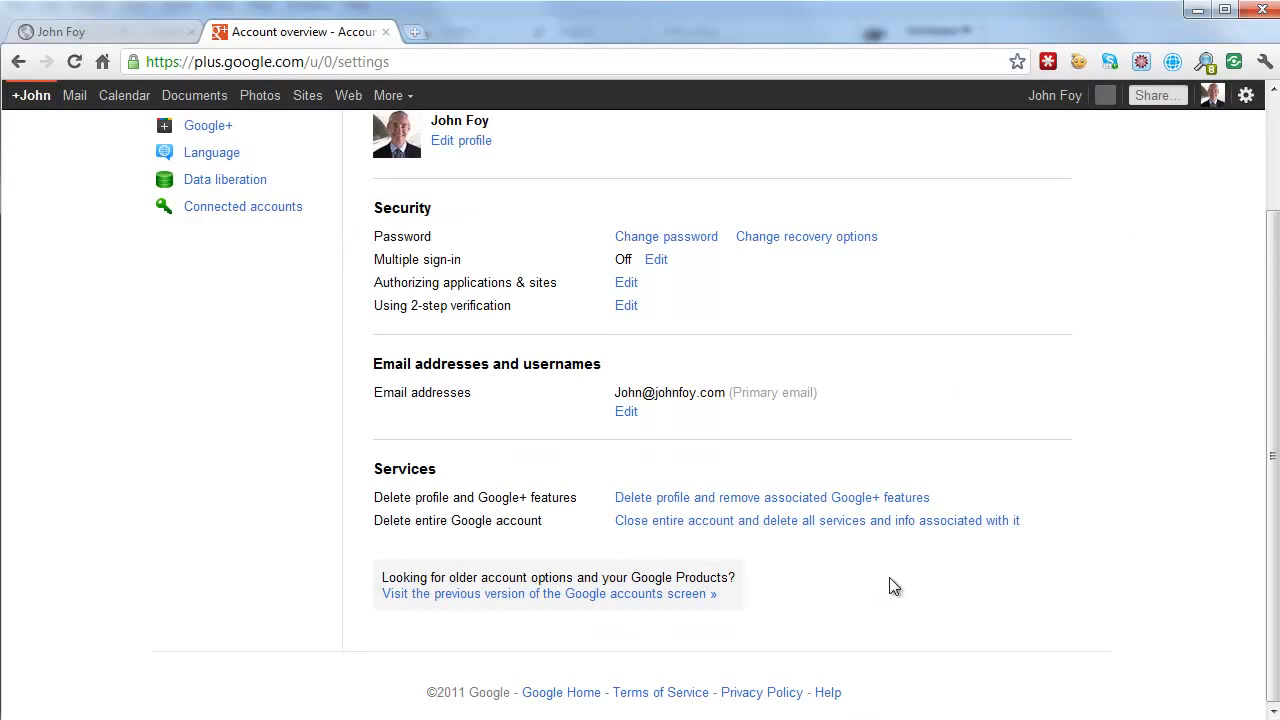
pyautogui.click(614, 596)
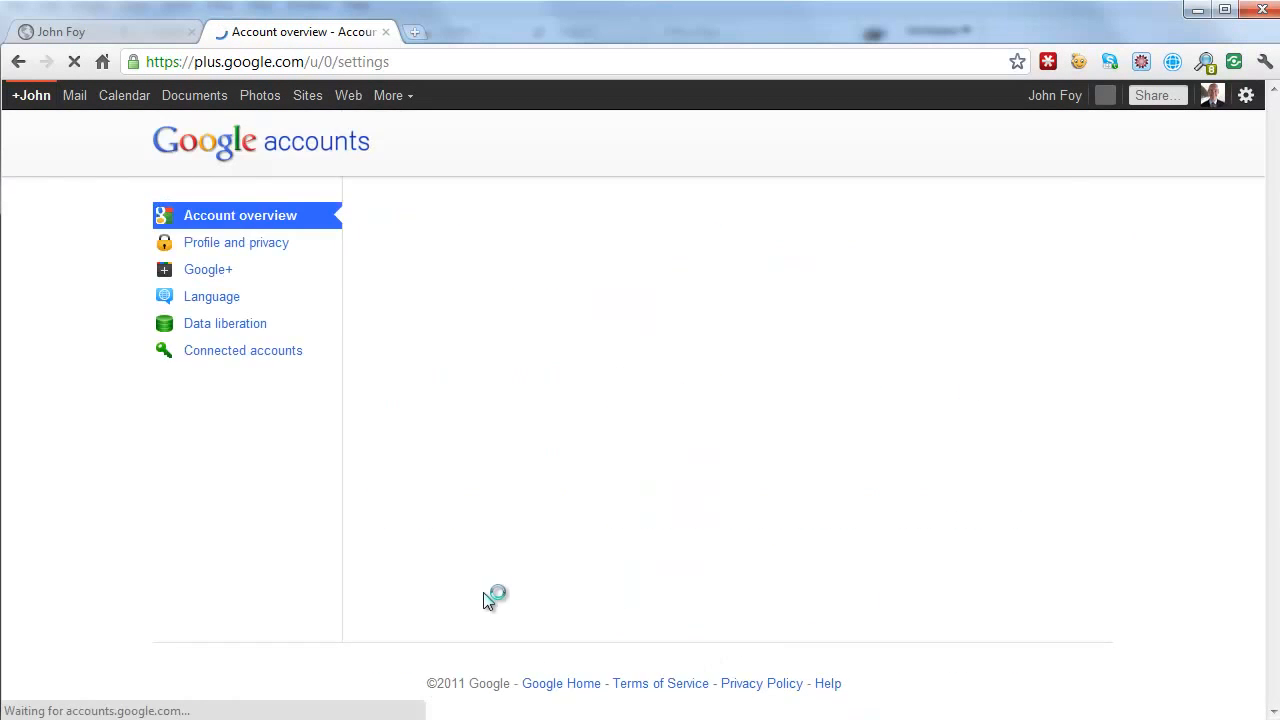
pyautogui.click(486, 592)
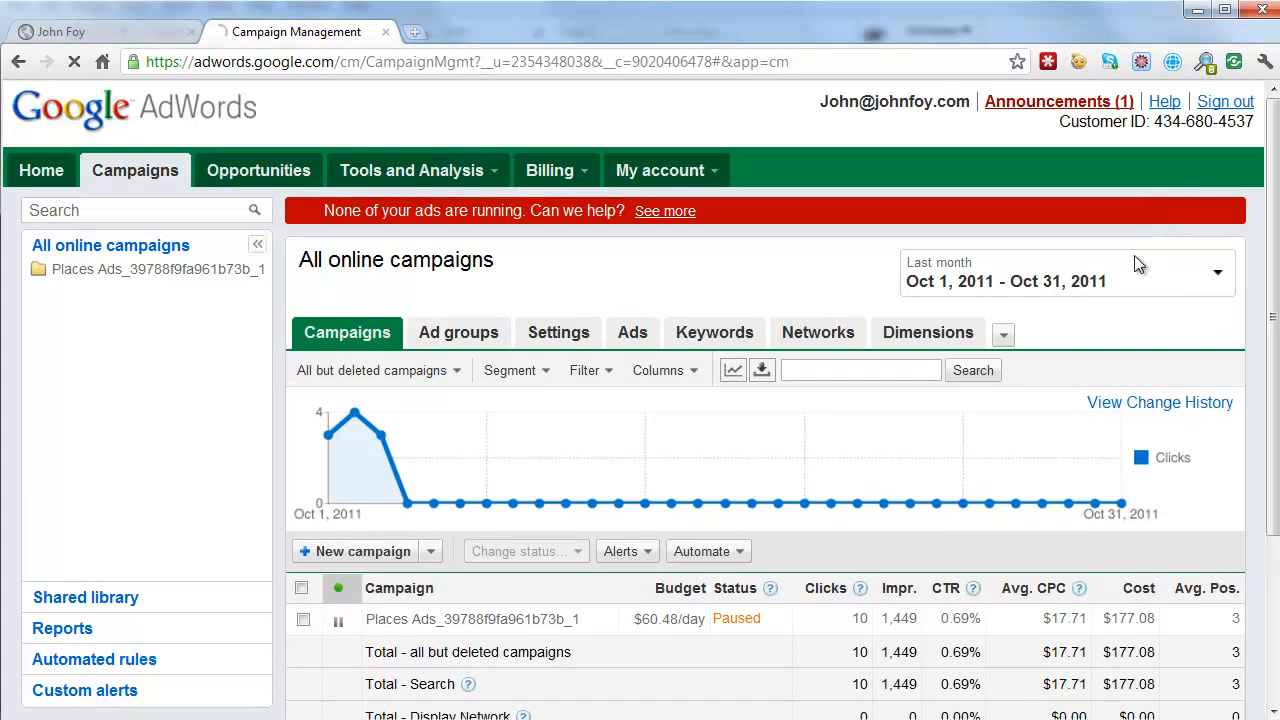
# - Start a new campaign from the All online campaigns overview
pyautogui.moveTo(1275, 225); pyautogui.dragTo(1275, 317)
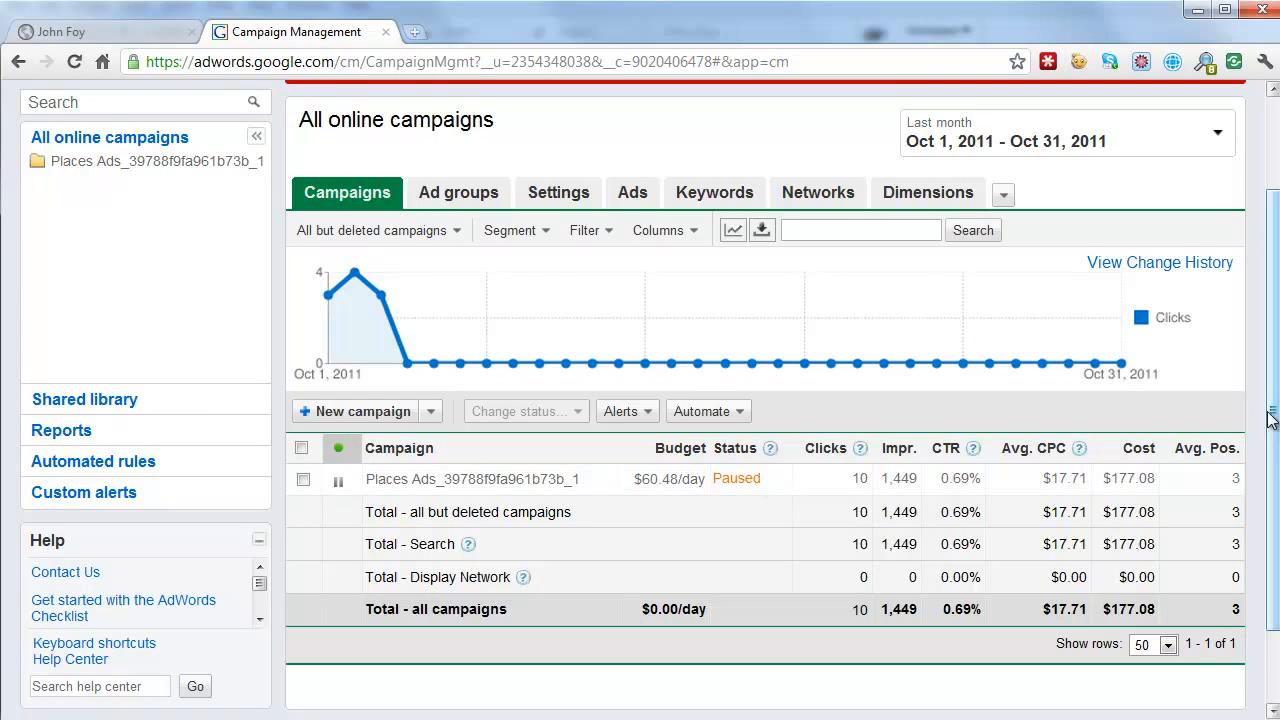
pyautogui.moveTo(1275, 420); pyautogui.dragTo(1275, 358)
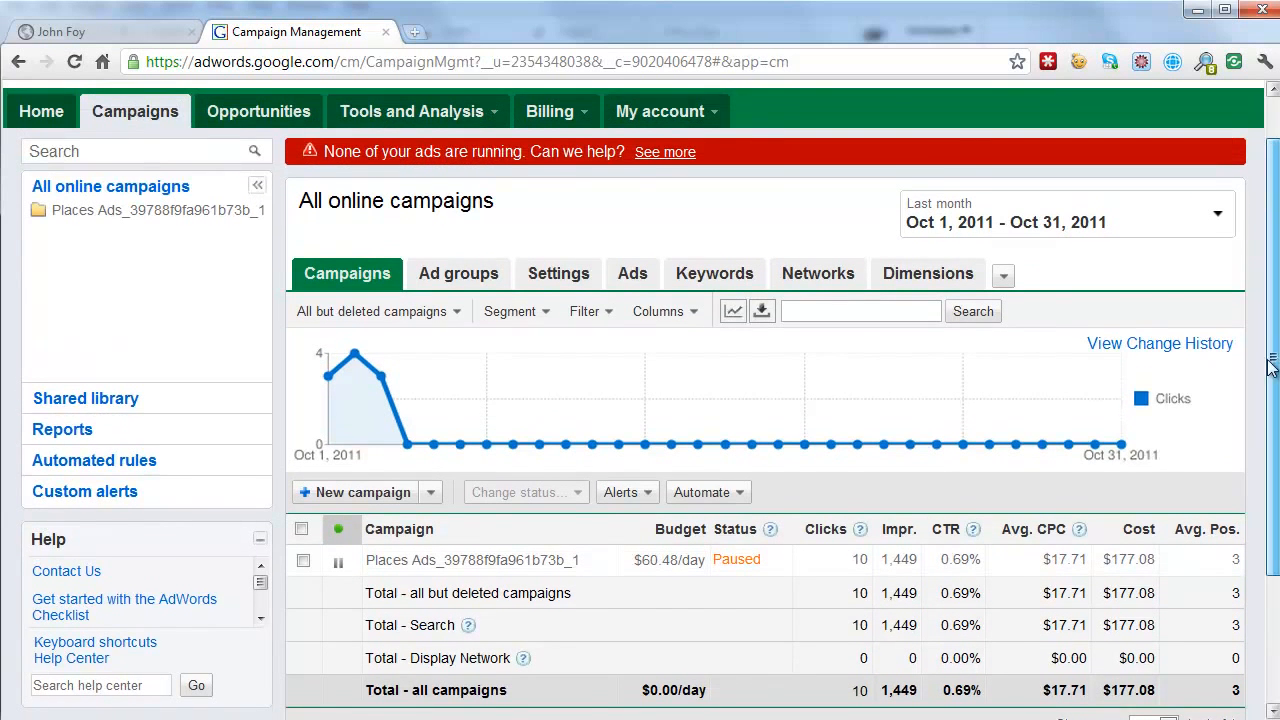
pyautogui.moveTo(405, 447)
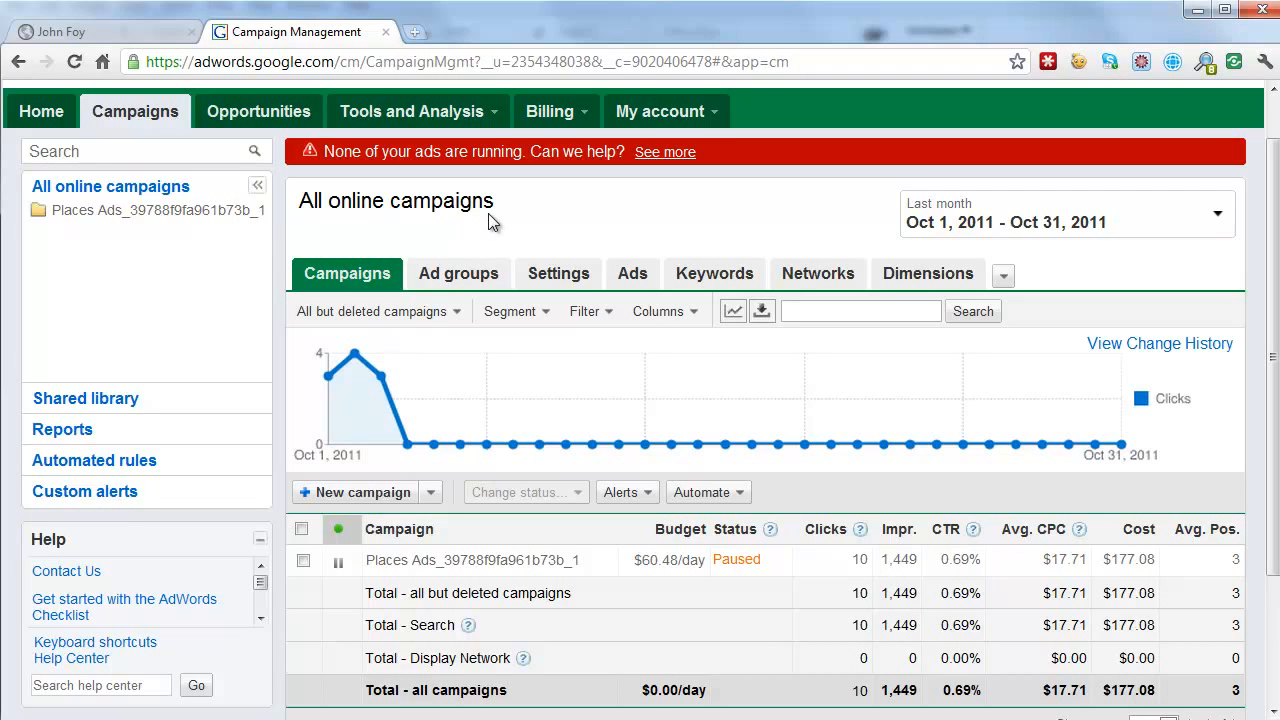
pyautogui.click(363, 492)
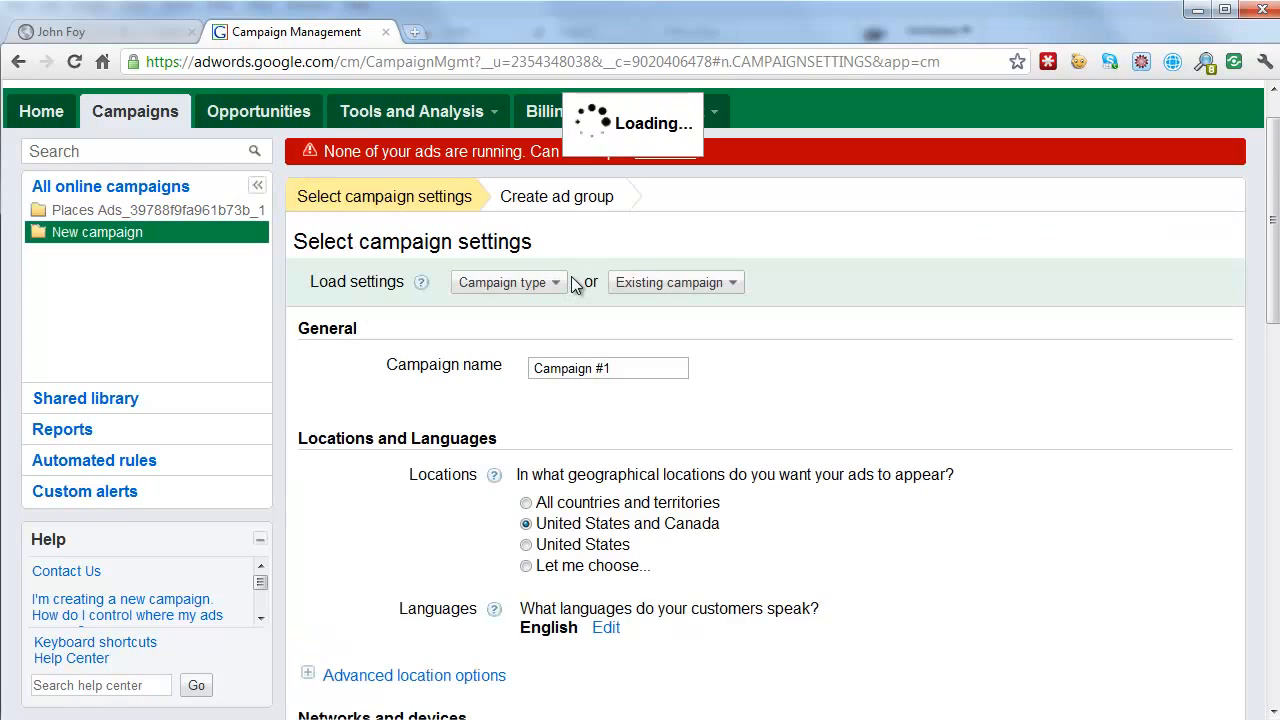
# - Name the new campaign "Google - CPC - Brand Terms"
pyautogui.moveTo(617, 367); pyautogui.dragTo(499, 361)
pyautogui.write('gOOG')
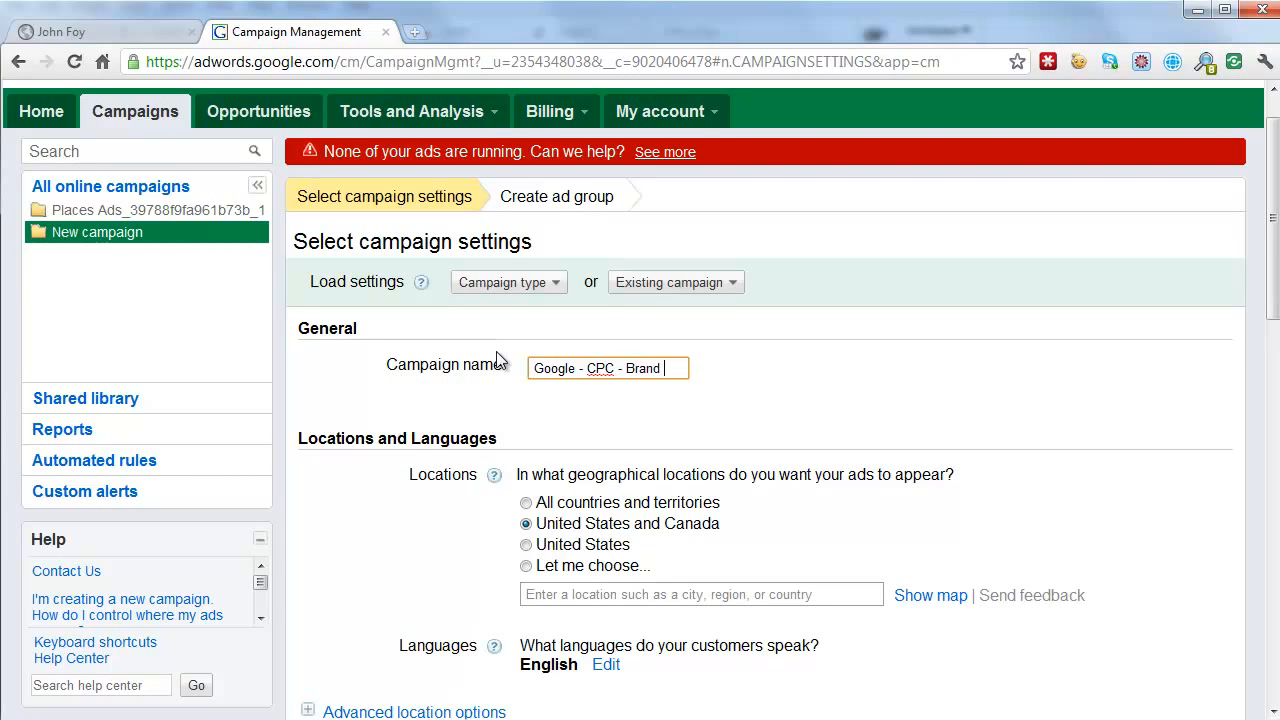
pyautogui.write('rms')
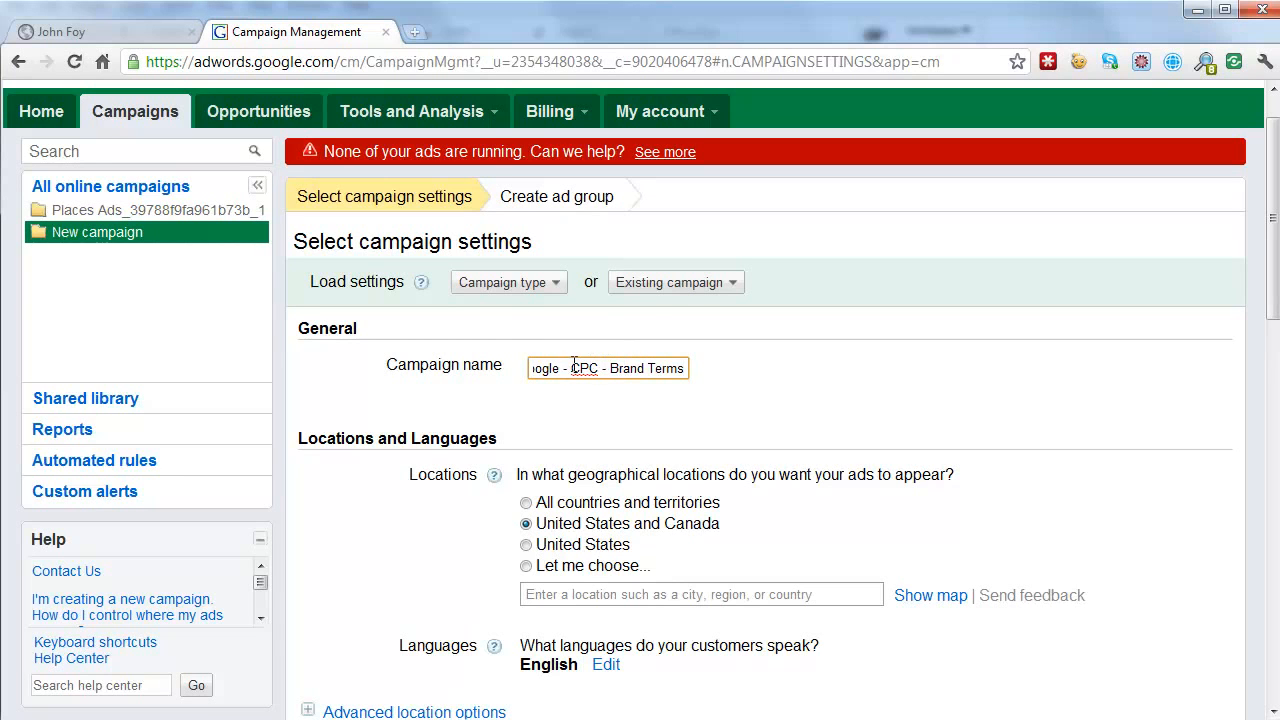
pyautogui.moveTo(684, 368); pyautogui.dragTo(530, 366)
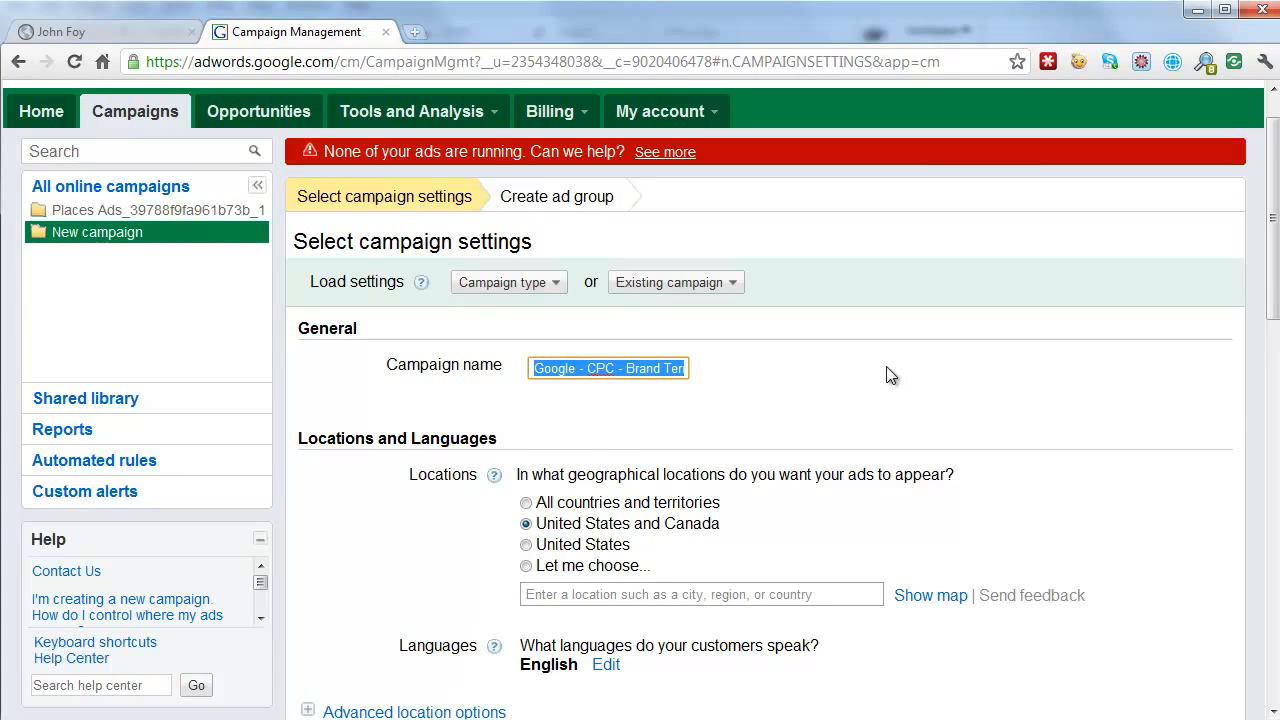
# - Choose custom locations on the map and target the state of Georgia, United States, for the campaign
pyautogui.scroll(-1, 894, 372)
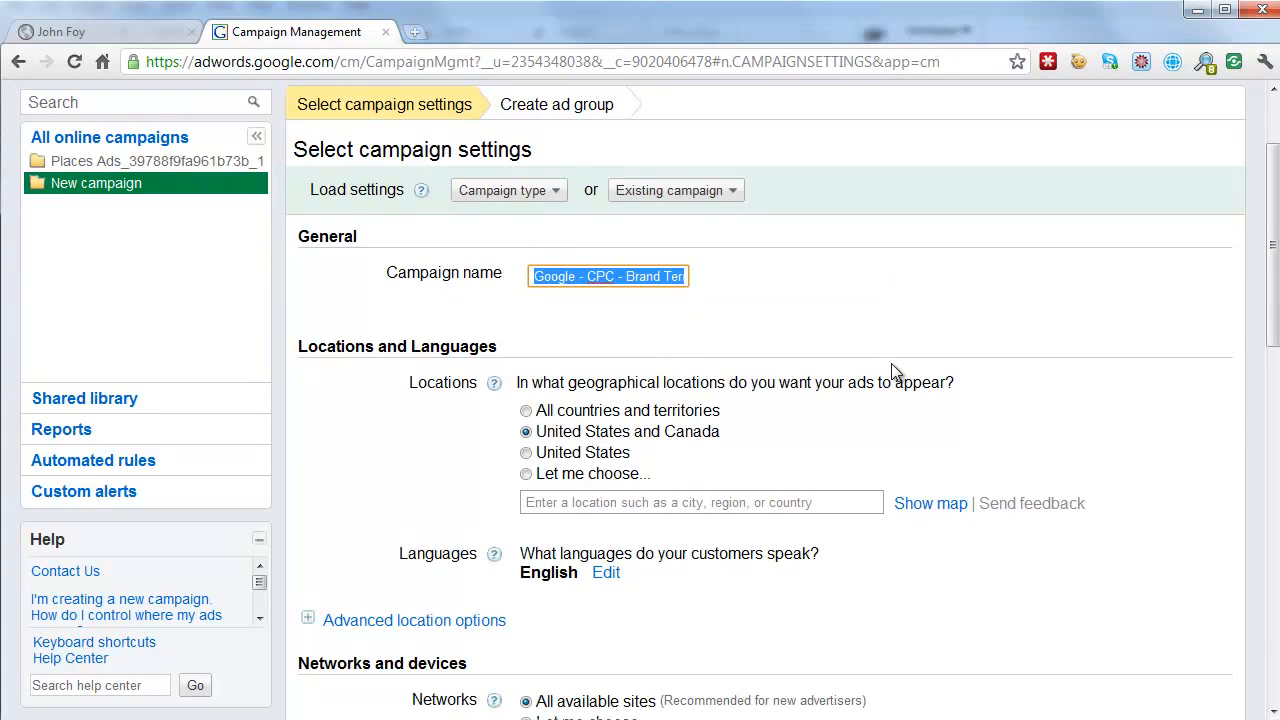
pyautogui.moveTo(1272, 272); pyautogui.dragTo(1273, 296)
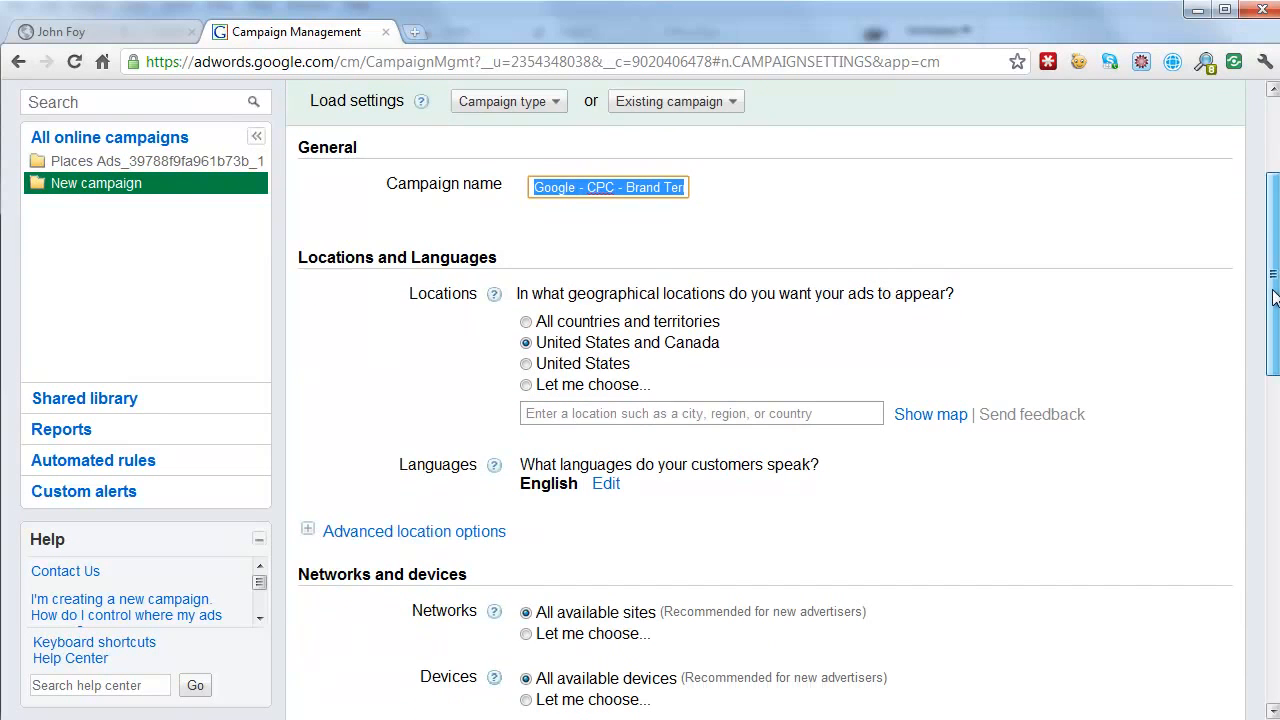
pyautogui.click(636, 416)
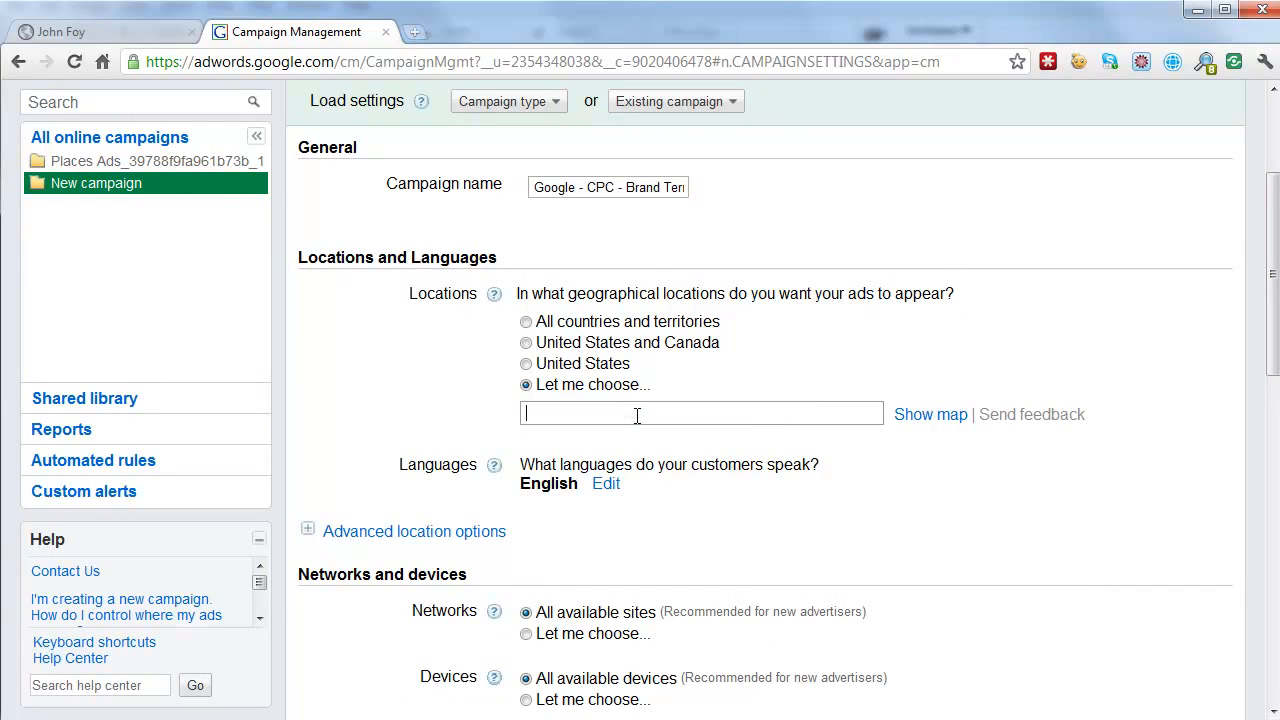
pyautogui.click(921, 418)
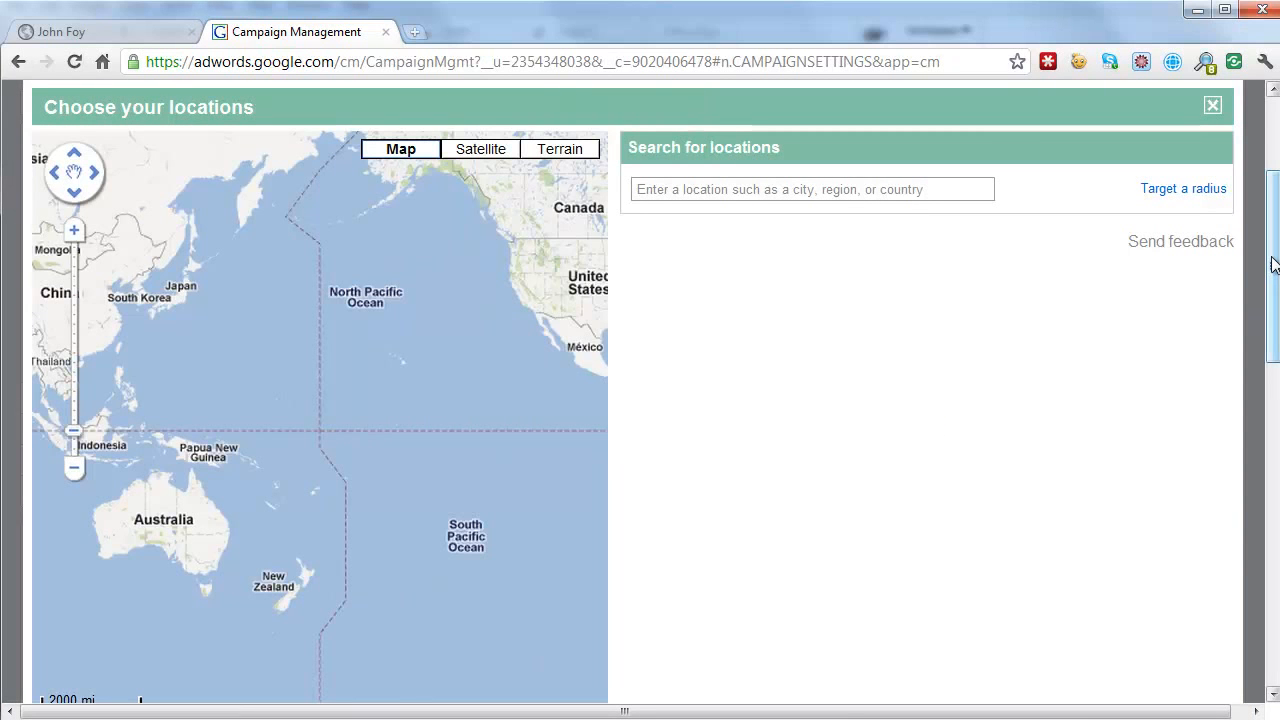
pyautogui.click(812, 190)
pyautogui.write('georg')
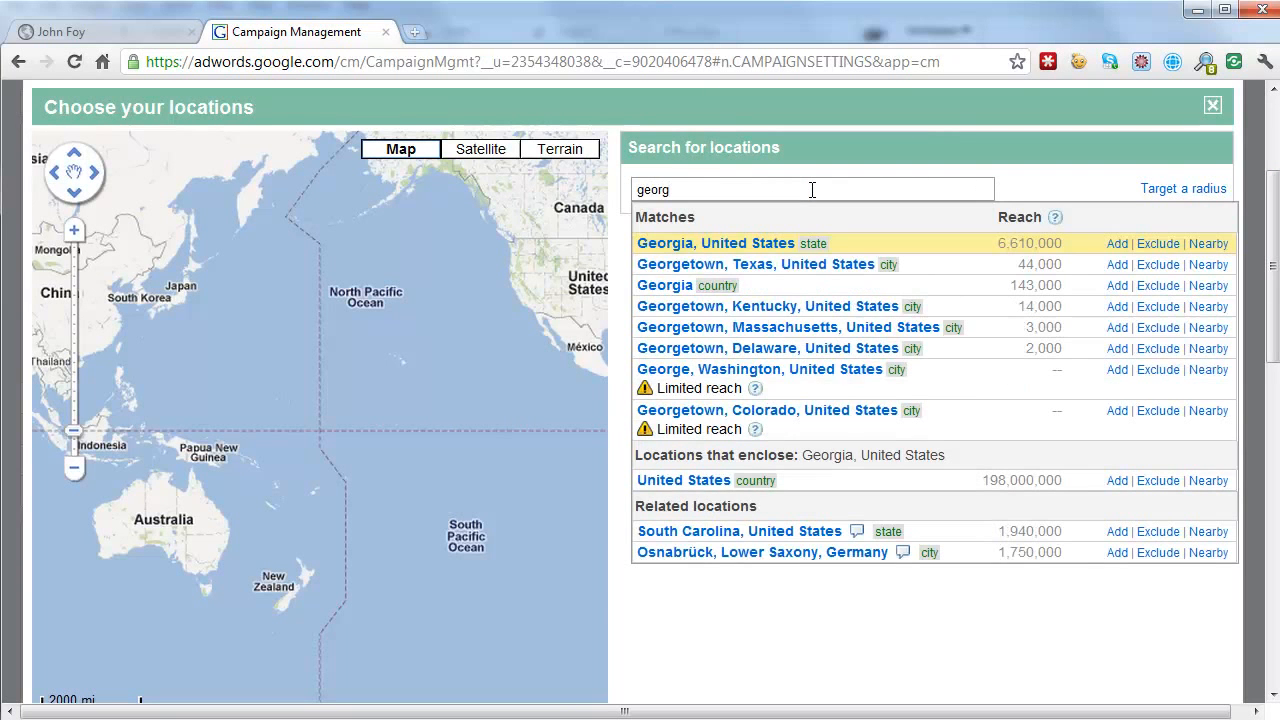
pyautogui.click(784, 244)
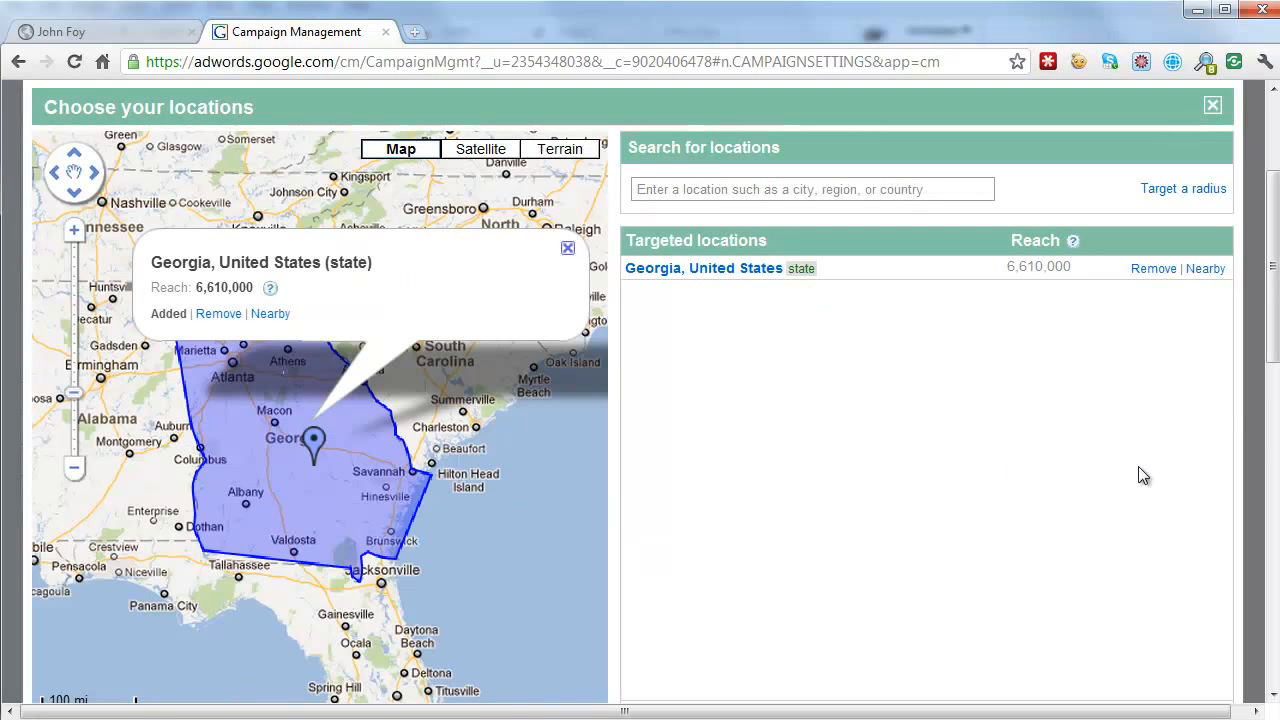
pyautogui.moveTo(1272, 350); pyautogui.dragTo(1270, 462)
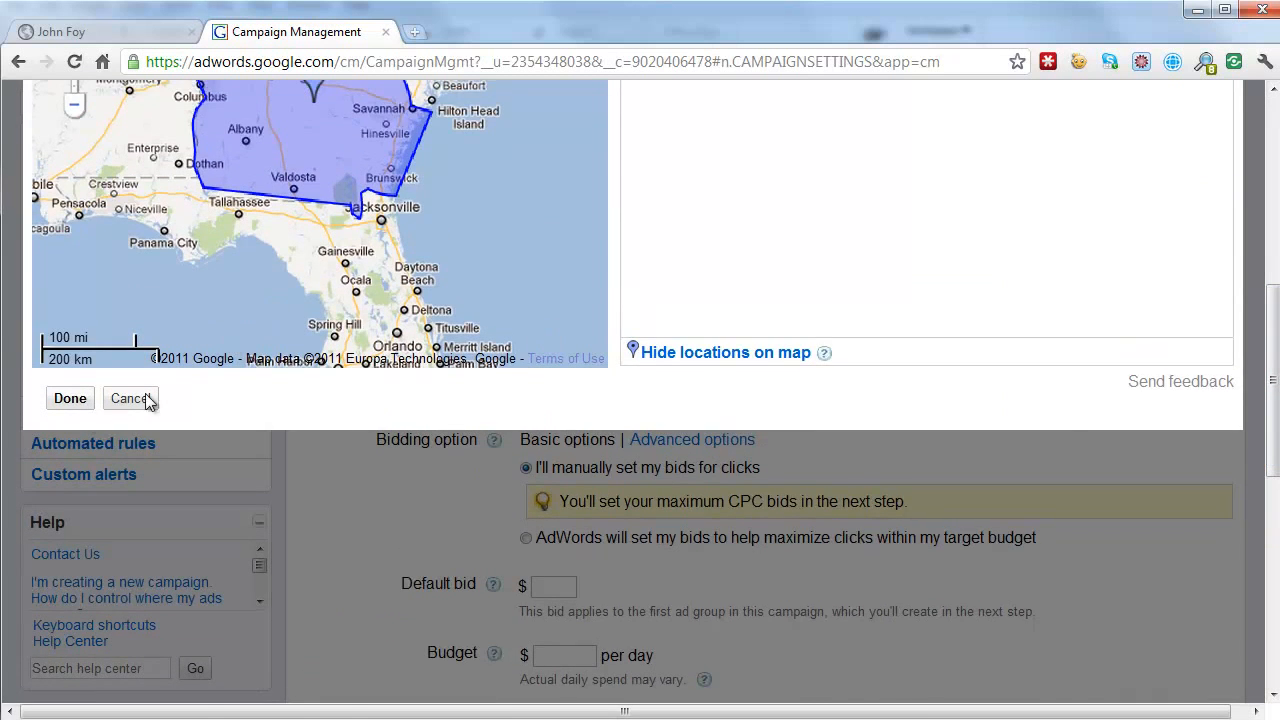
pyautogui.click(66, 400)
# - Expand the advanced location options and review the targeting and exclusion methods
pyautogui.moveTo(1273, 381); pyautogui.dragTo(1273, 347)
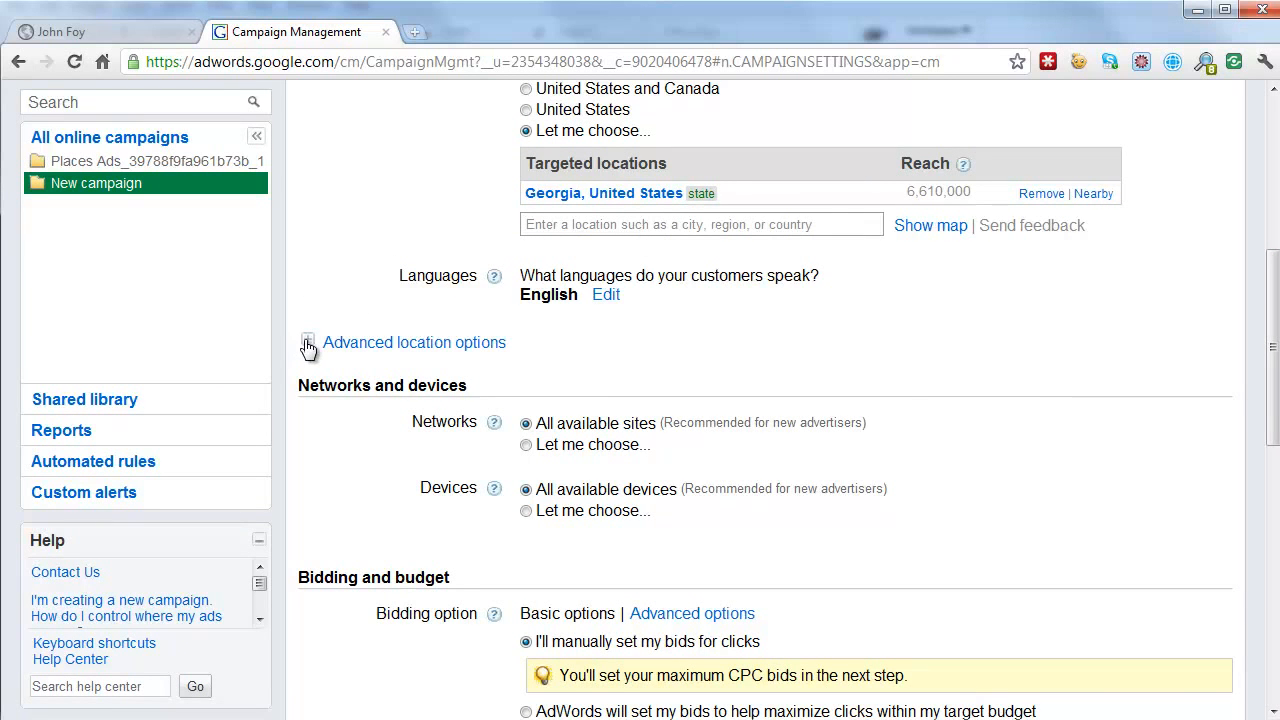
pyautogui.moveTo(1273, 339); pyautogui.dragTo(1273, 350)
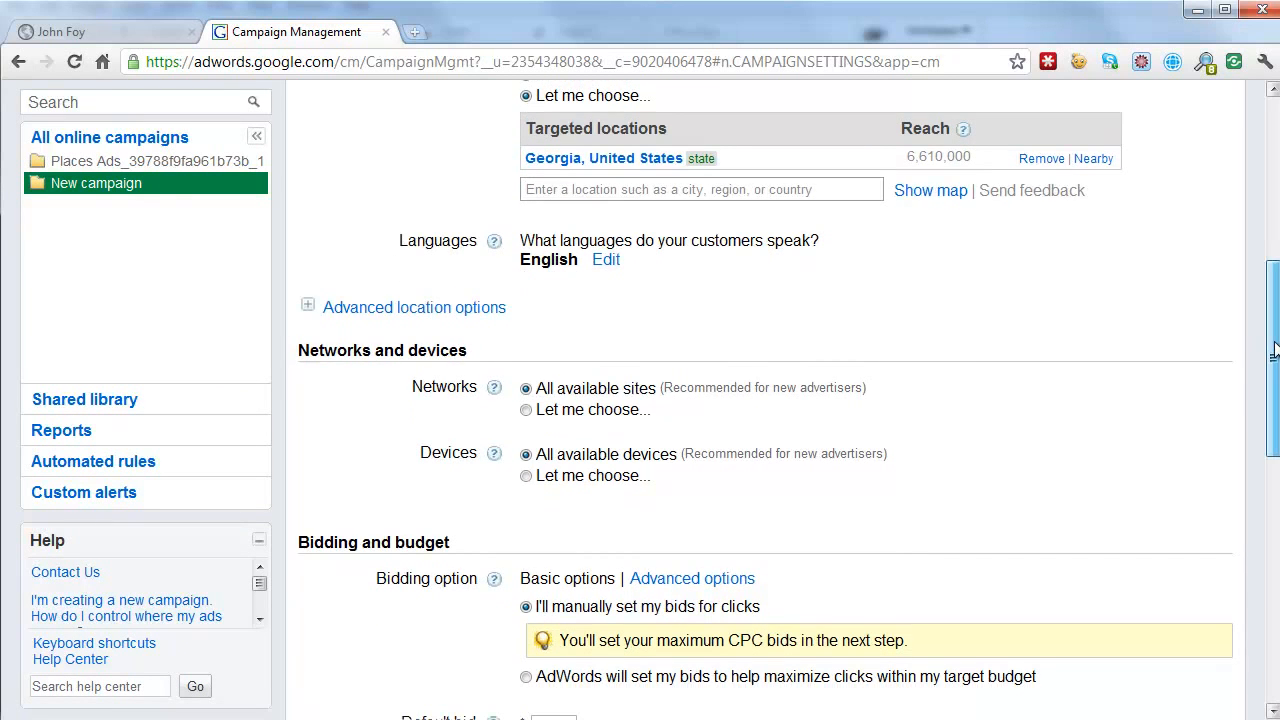
pyautogui.click(309, 309)
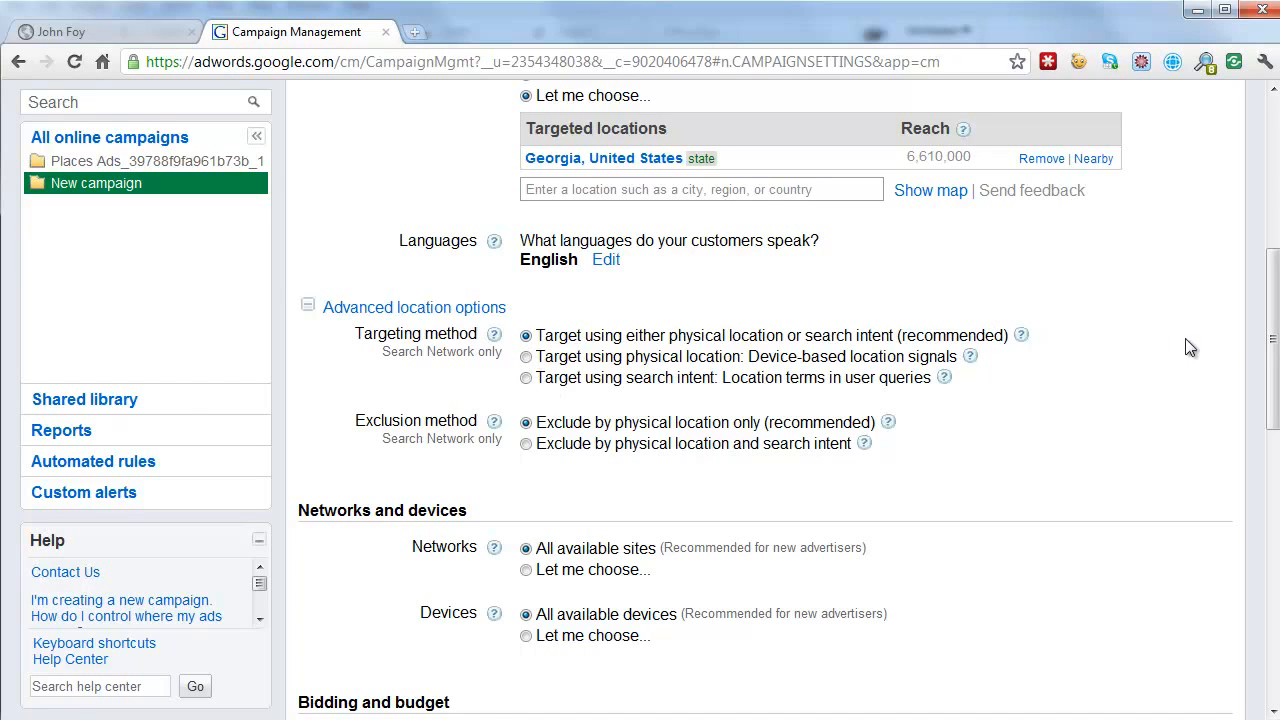
pyautogui.moveTo(1276, 322); pyautogui.dragTo(1276, 356)
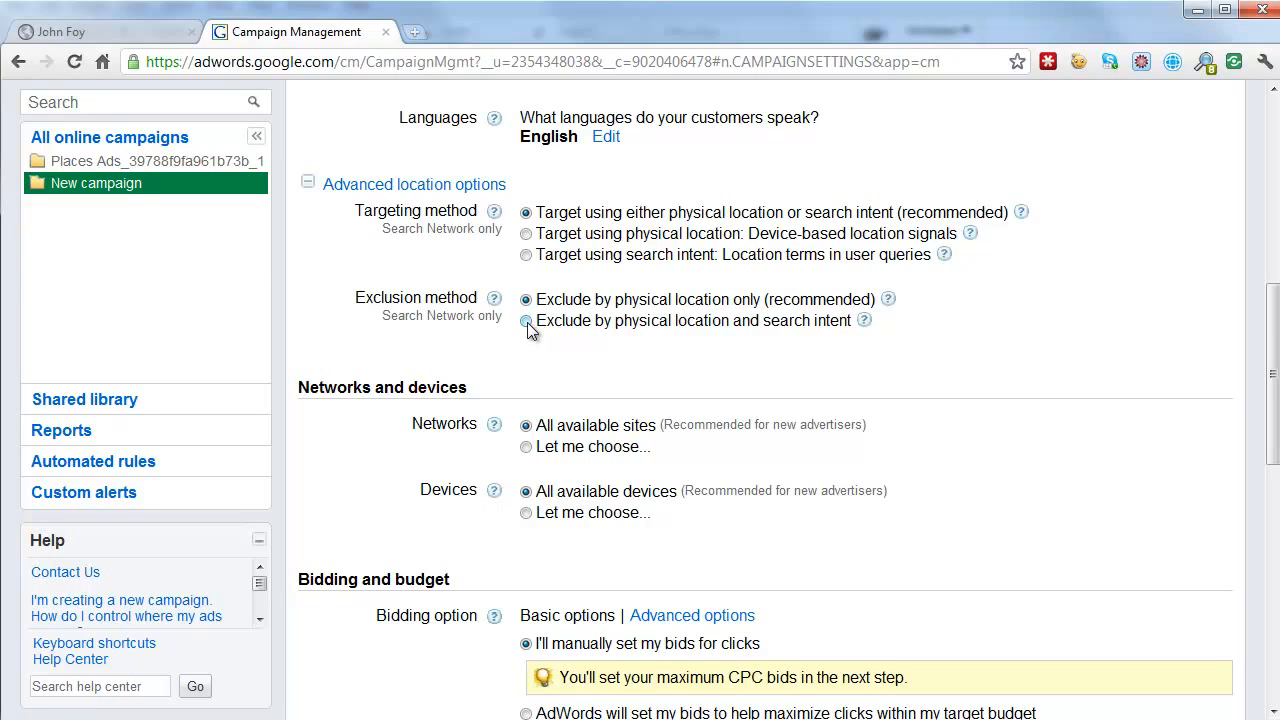
# - Choose the campaign's networks manually and exclude the Display Network, keeping Google search and search partners
pyautogui.moveTo(1270, 344); pyautogui.dragTo(1270, 399)
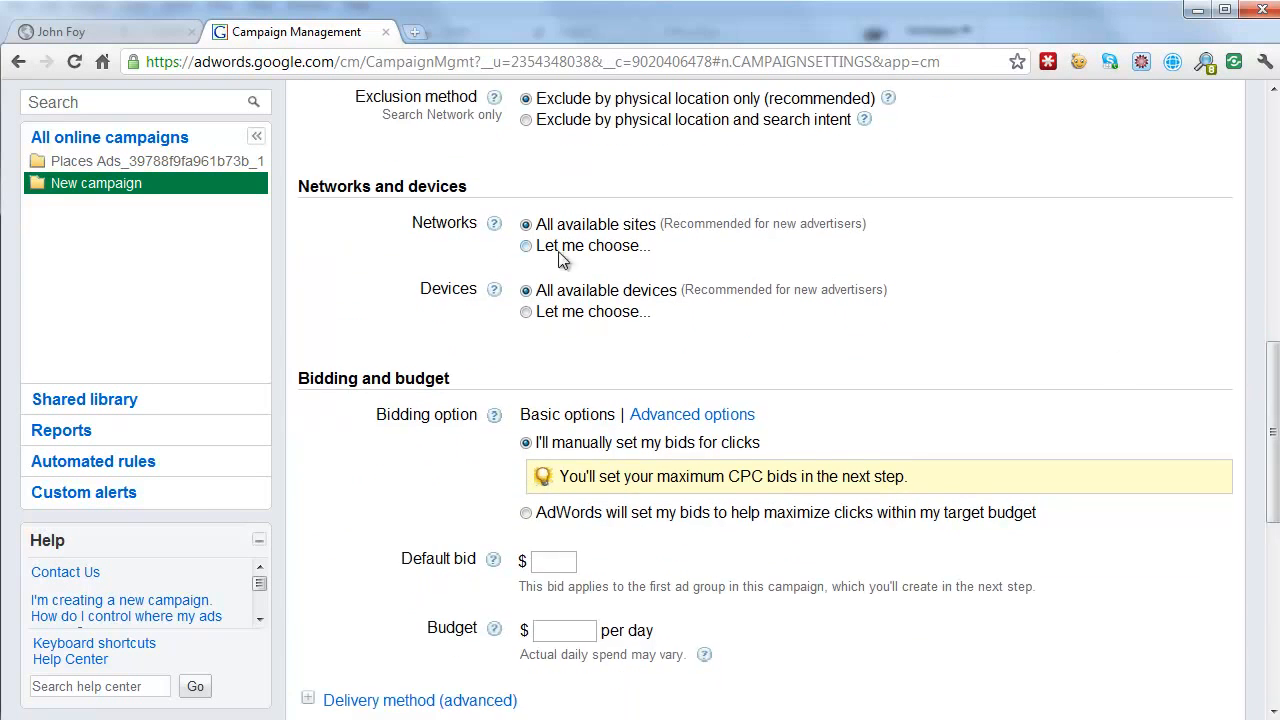
pyautogui.click(526, 246)
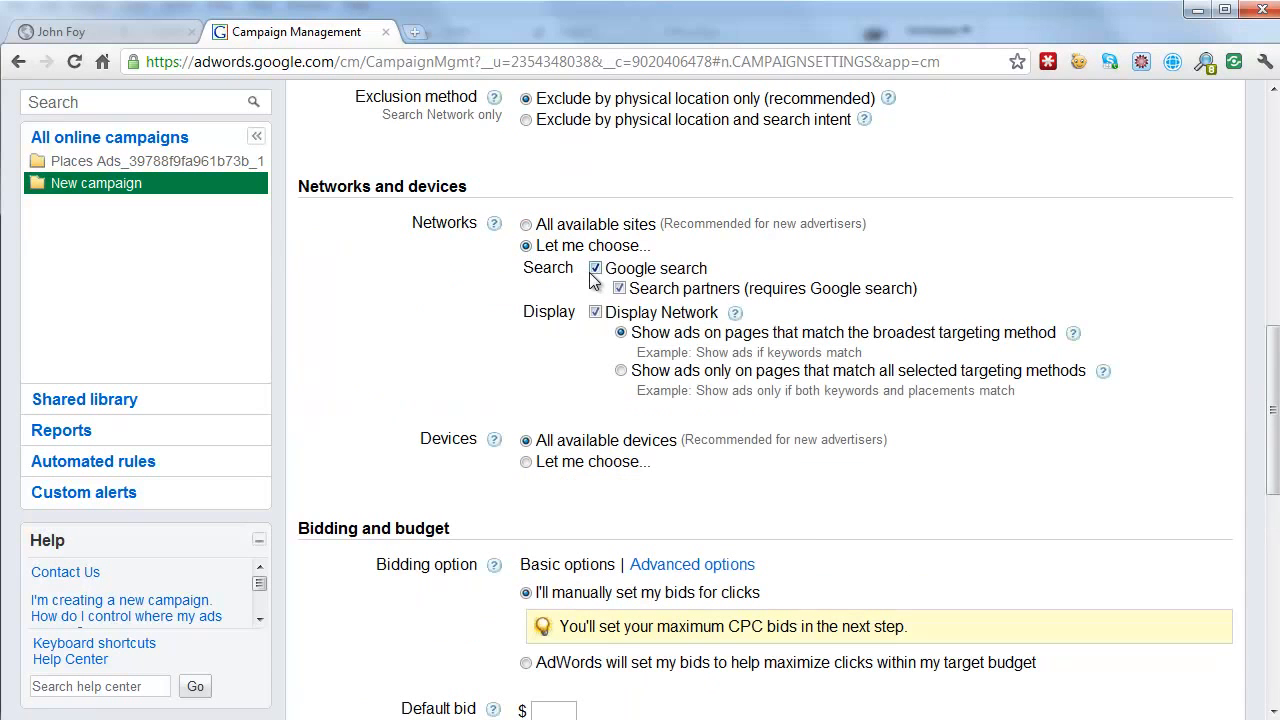
pyautogui.click(595, 314)
pyautogui.click(595, 313)
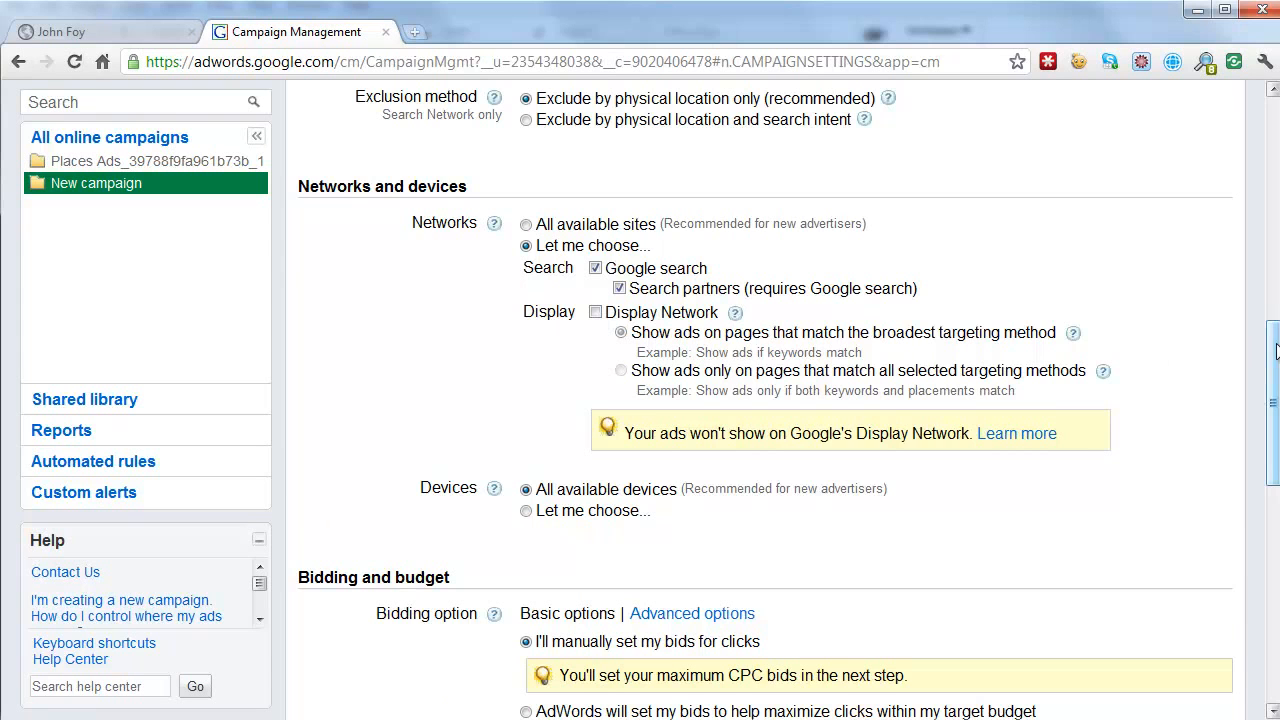
# - Set the default bid to $1.00 and the budget to $15.00 per day
pyautogui.moveTo(1276, 350); pyautogui.dragTo(1276, 397)
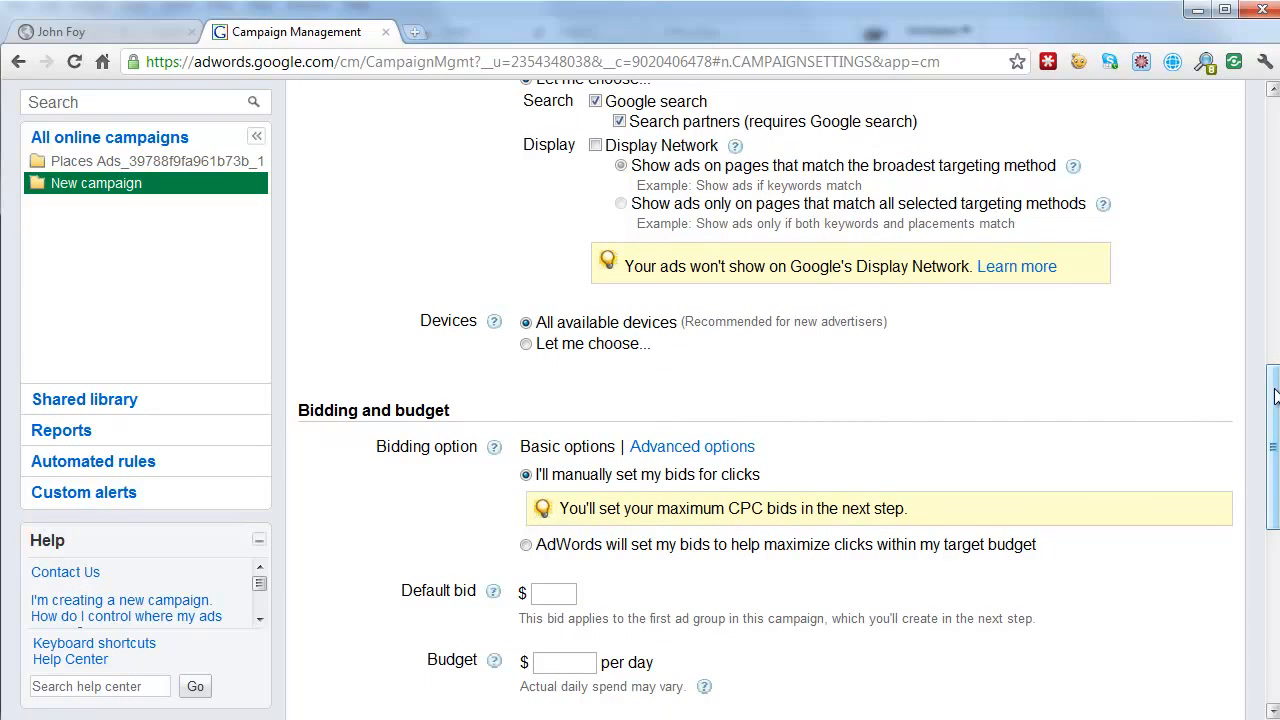
pyautogui.moveTo(1276, 397); pyautogui.dragTo(1276, 408)
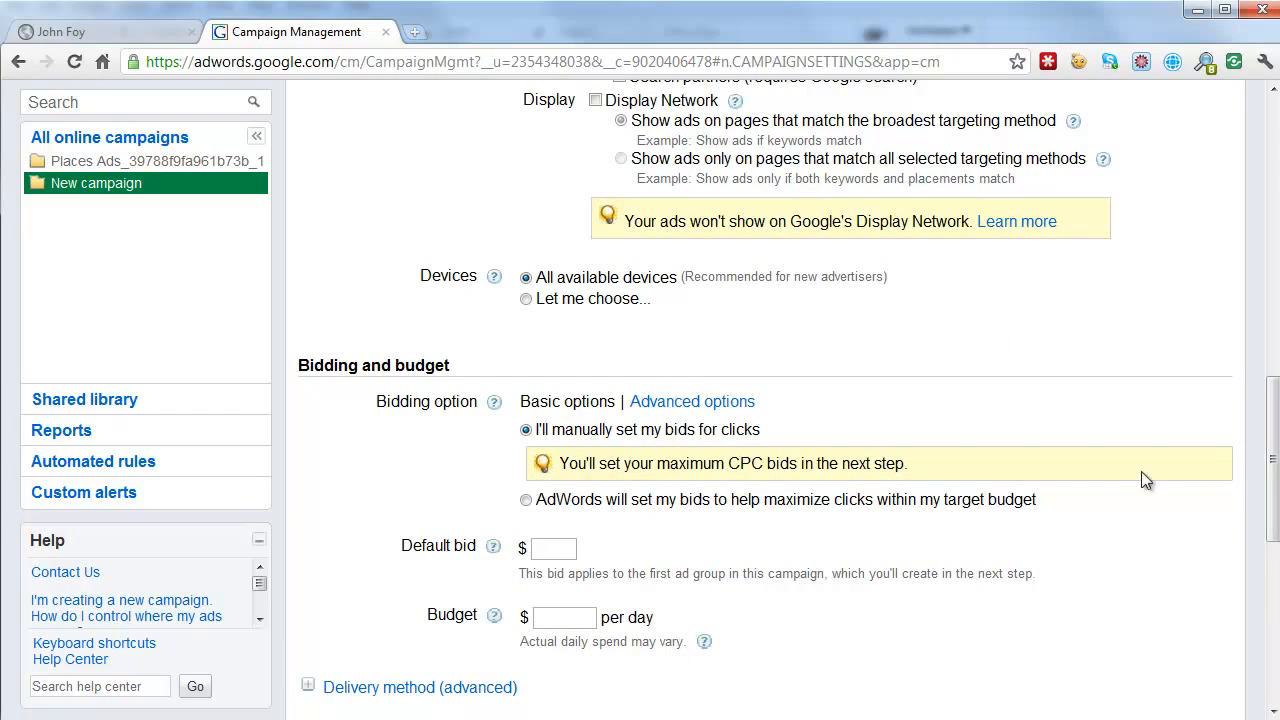
pyautogui.scroll(-1, 1263, 468)
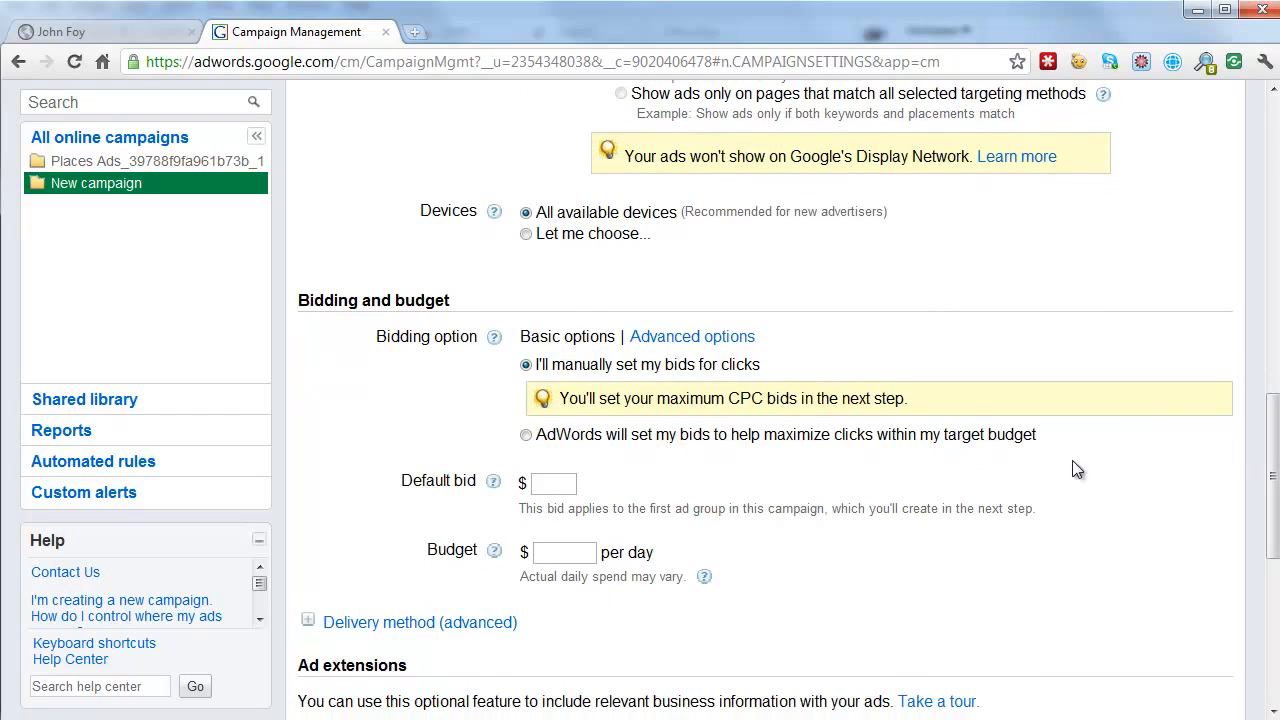
pyautogui.click(536, 485)
pyautogui.write('1.00')
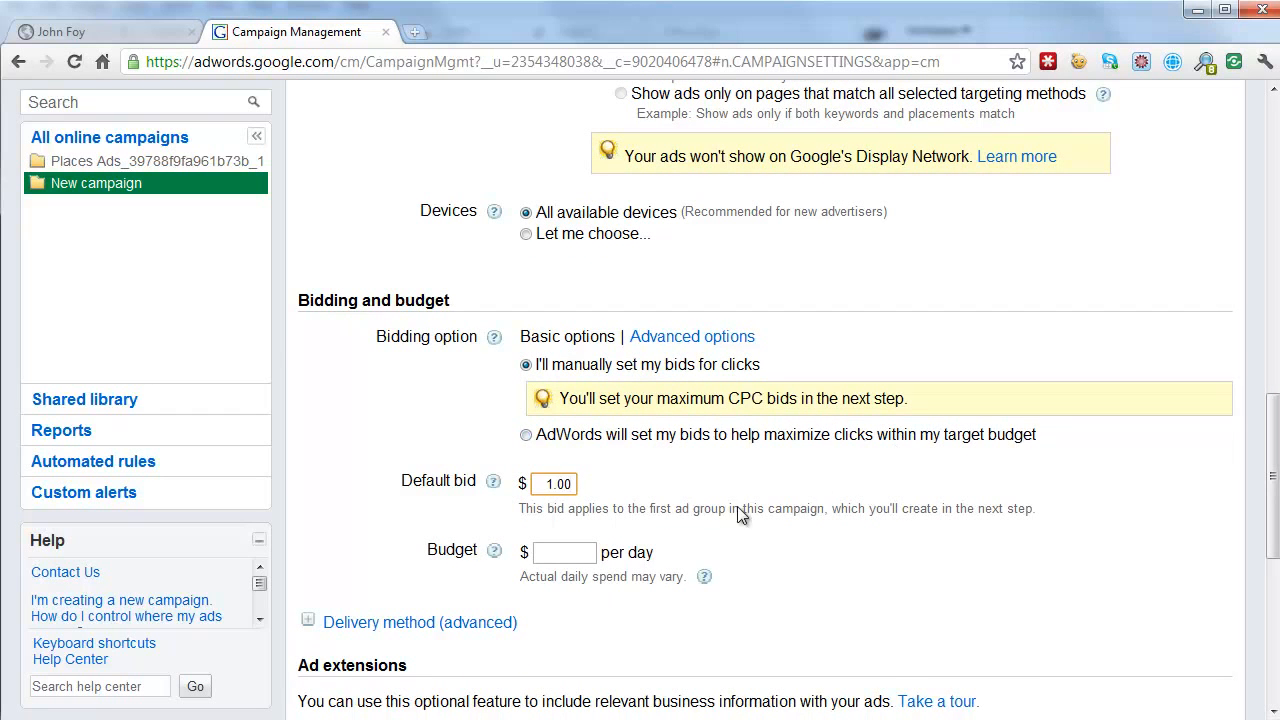
pyautogui.click(556, 553)
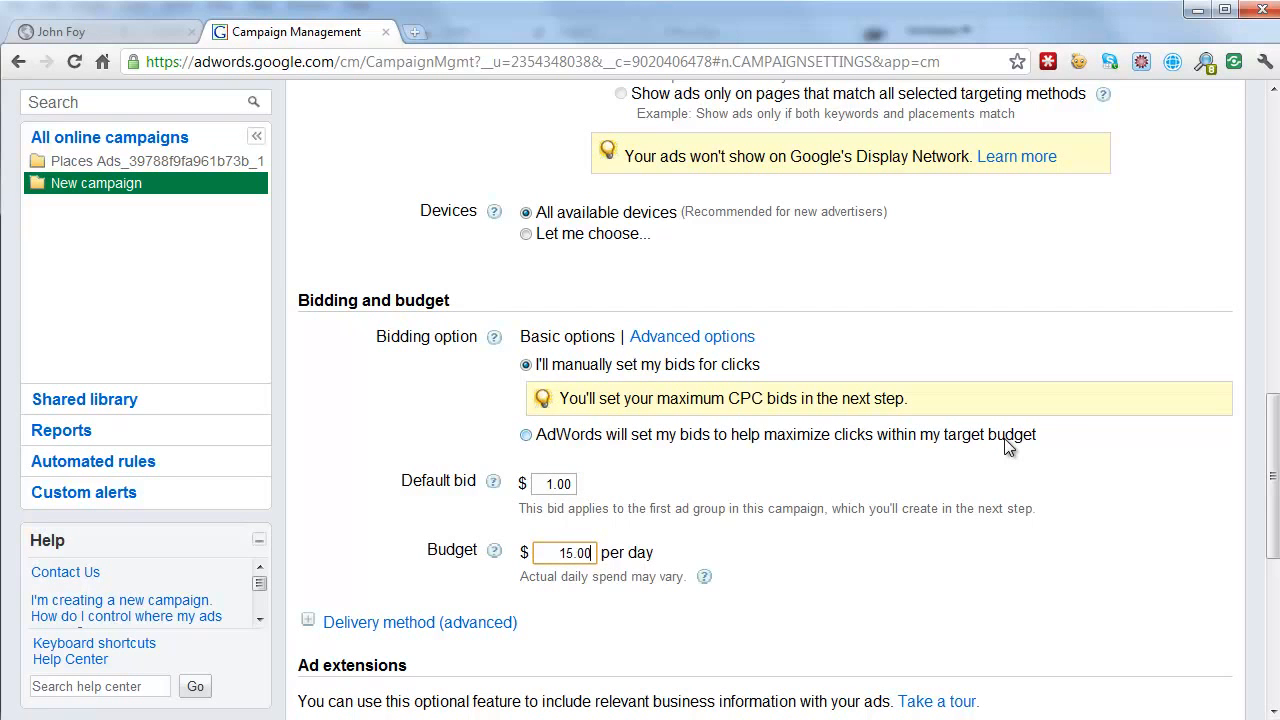
# - Extend the ads with location information, using addresses from the Google Places account
pyautogui.scroll(-3, 1010, 446)
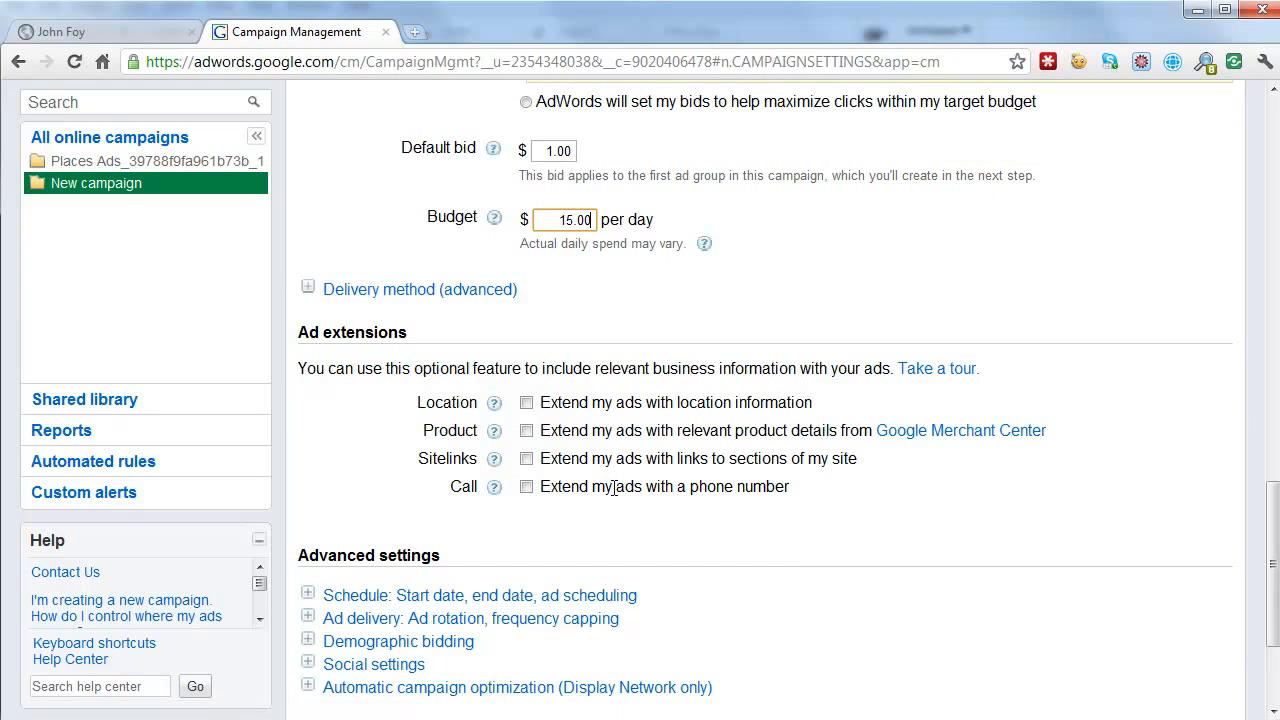
pyautogui.click(526, 403)
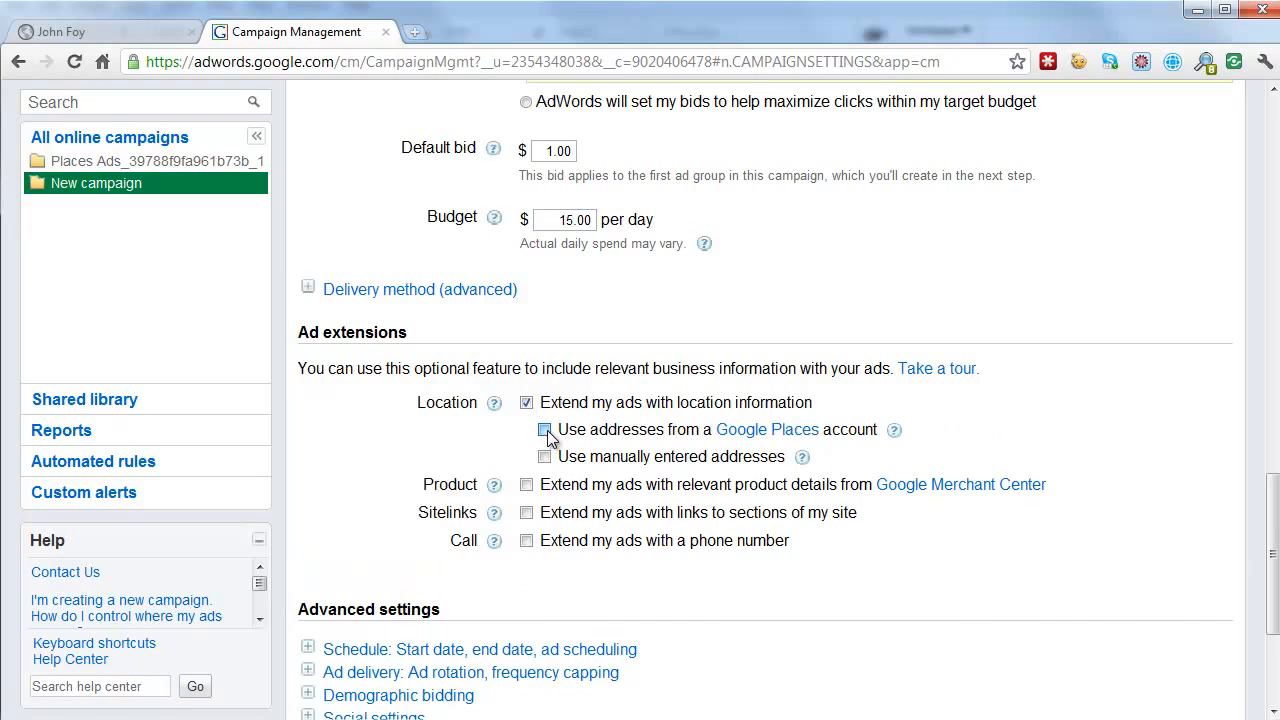
pyautogui.click(545, 430)
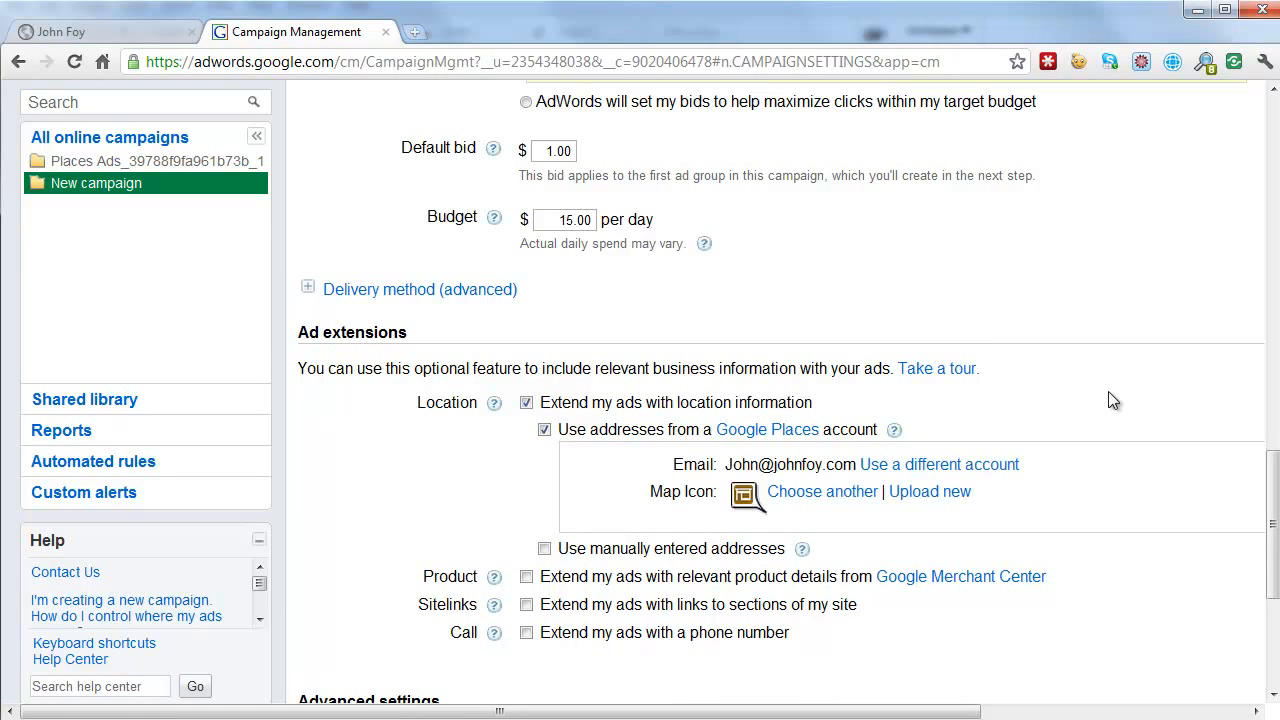
pyautogui.moveTo(1274, 470); pyautogui.dragTo(1276, 501)
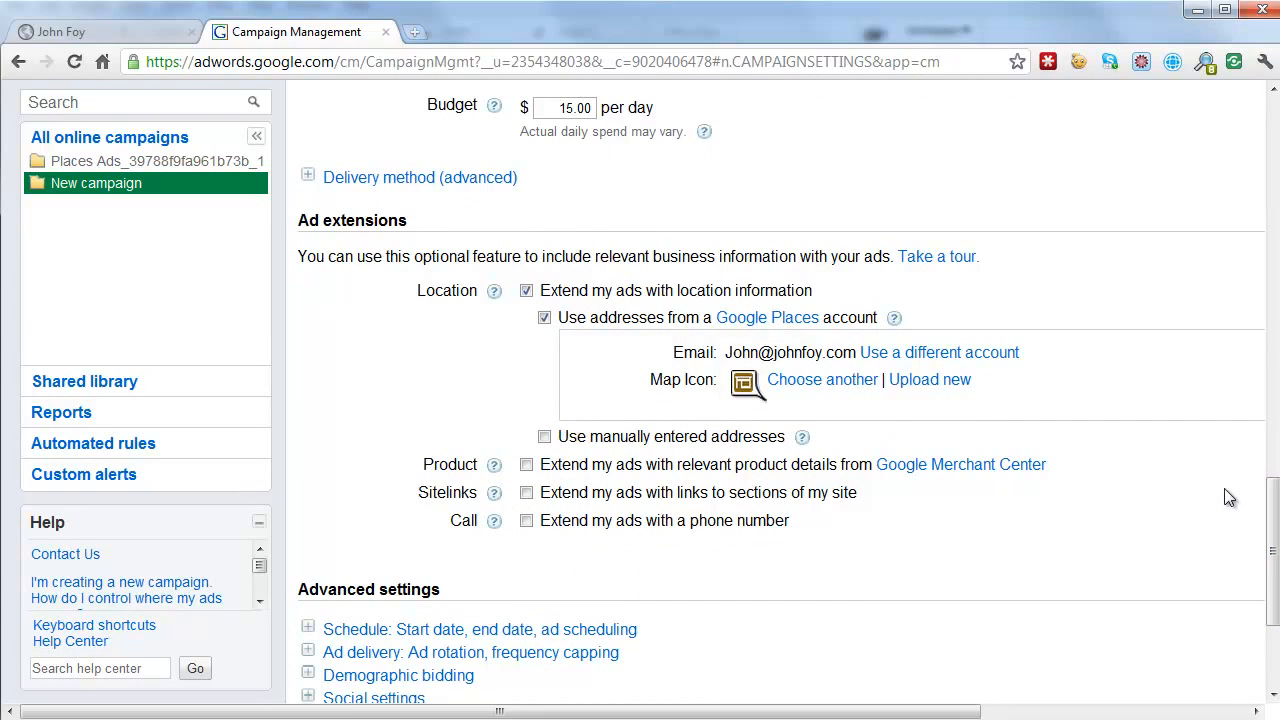
# - Extend the ads with sitelinks to sections of the site and begin the first link's text
pyautogui.moveTo(1276, 506); pyautogui.dragTo(1276, 550)
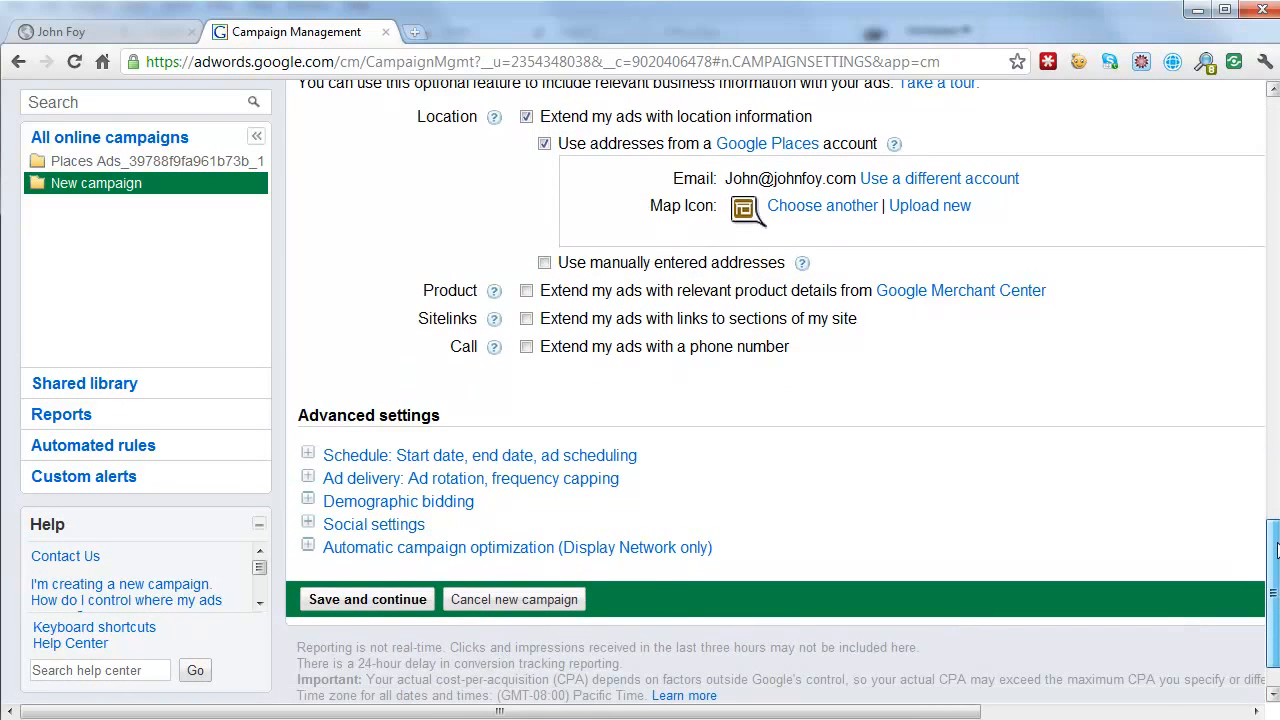
pyautogui.click(526, 318)
pyautogui.click(711, 414)
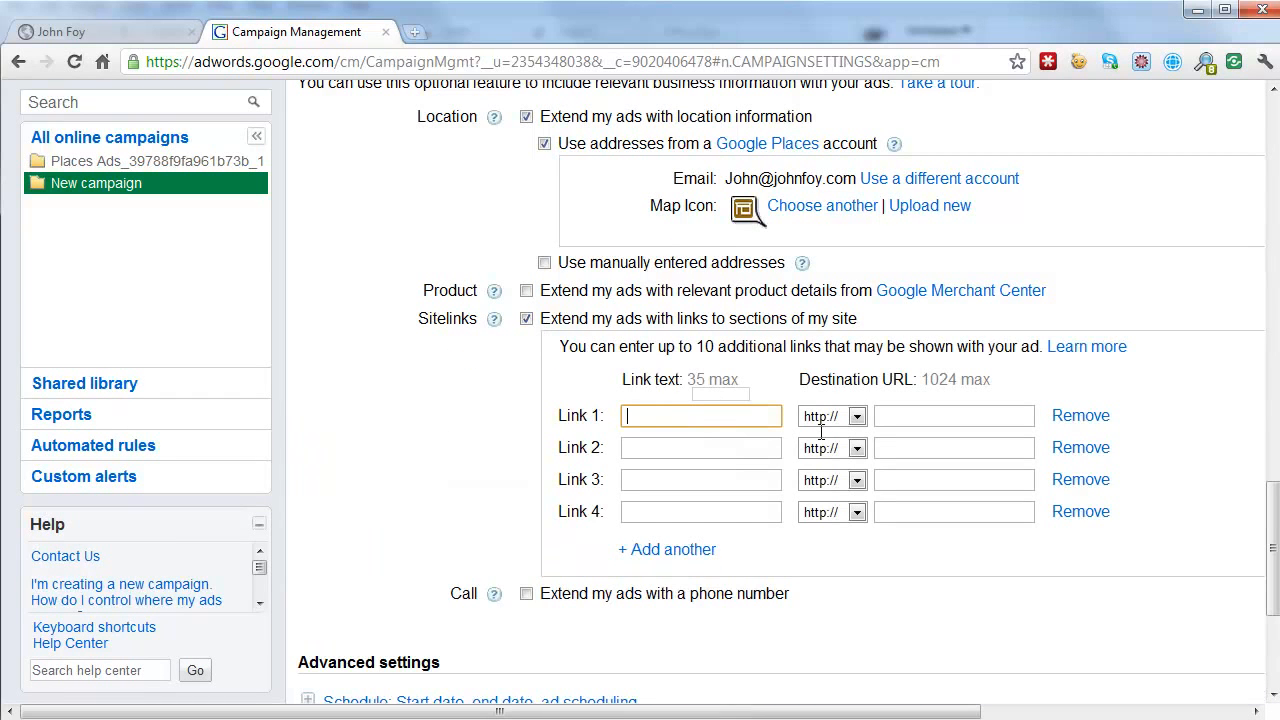
# - Open johnfoy.com in a new browser tab and copy the address of its Free Evaluation link
pyautogui.click(414, 32)
pyautogui.write('johnfoy.com')
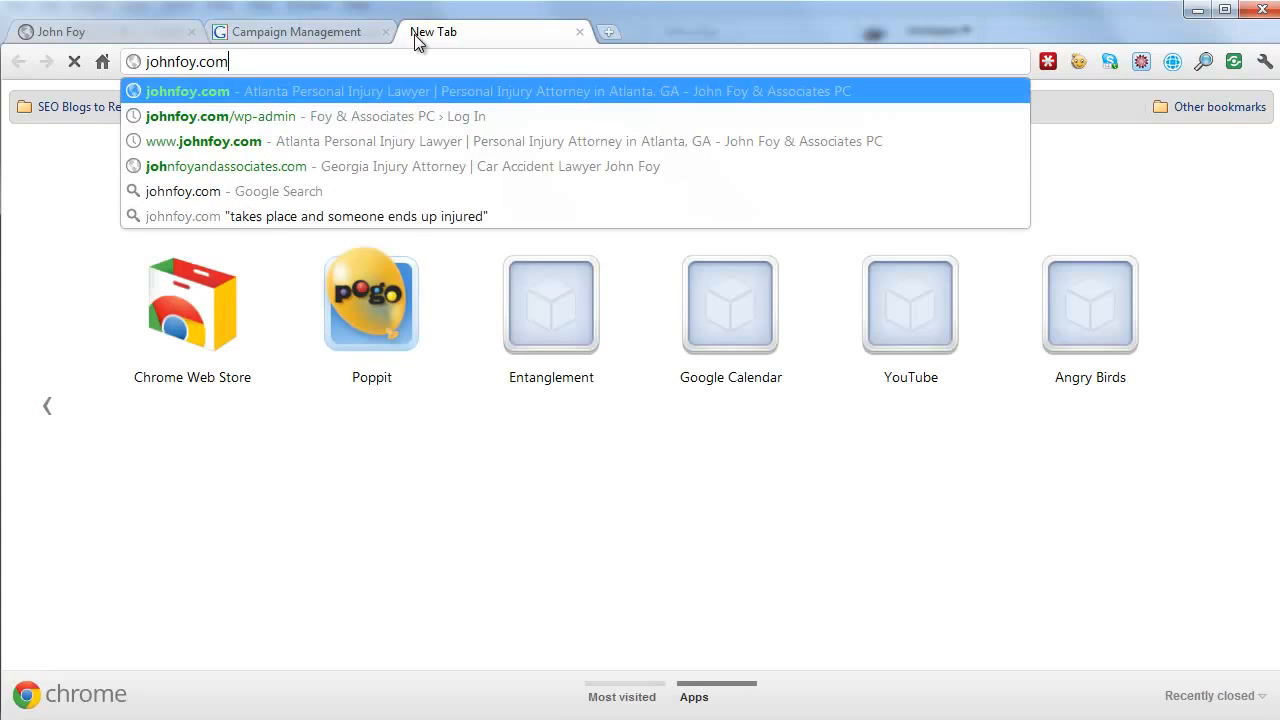
pyautogui.press('Return')
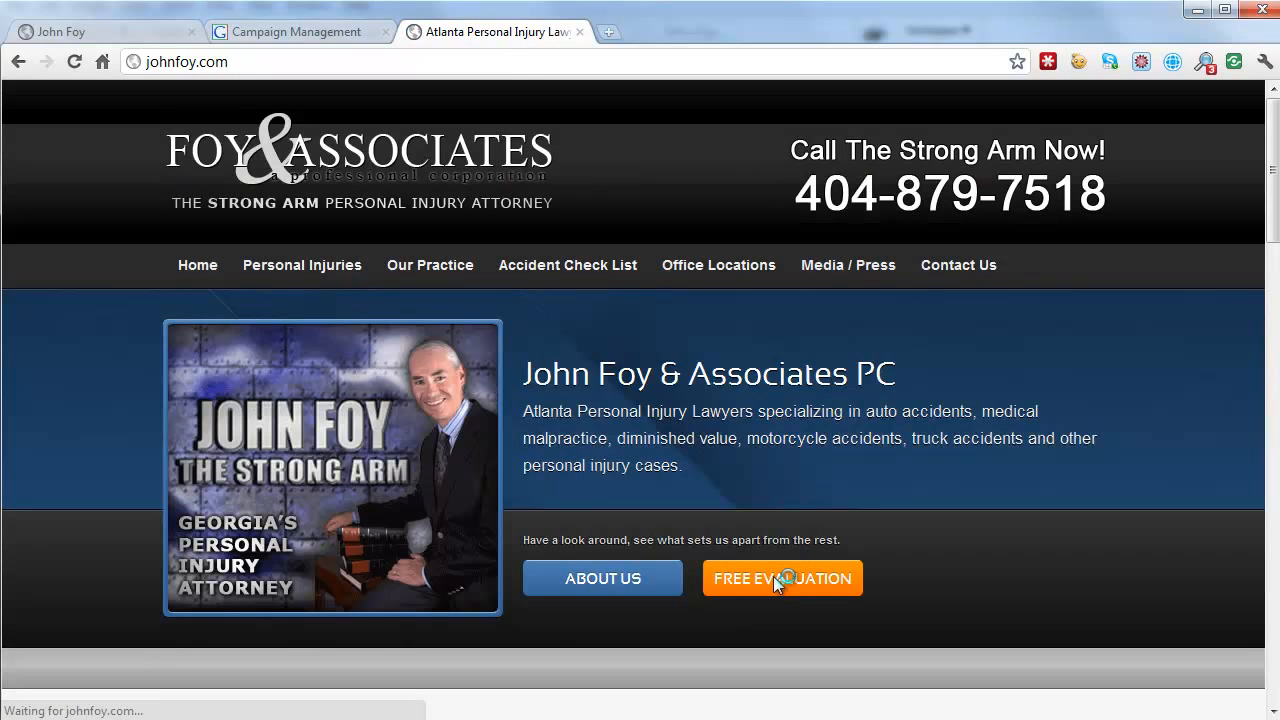
pyautogui.rightClick(760, 578)
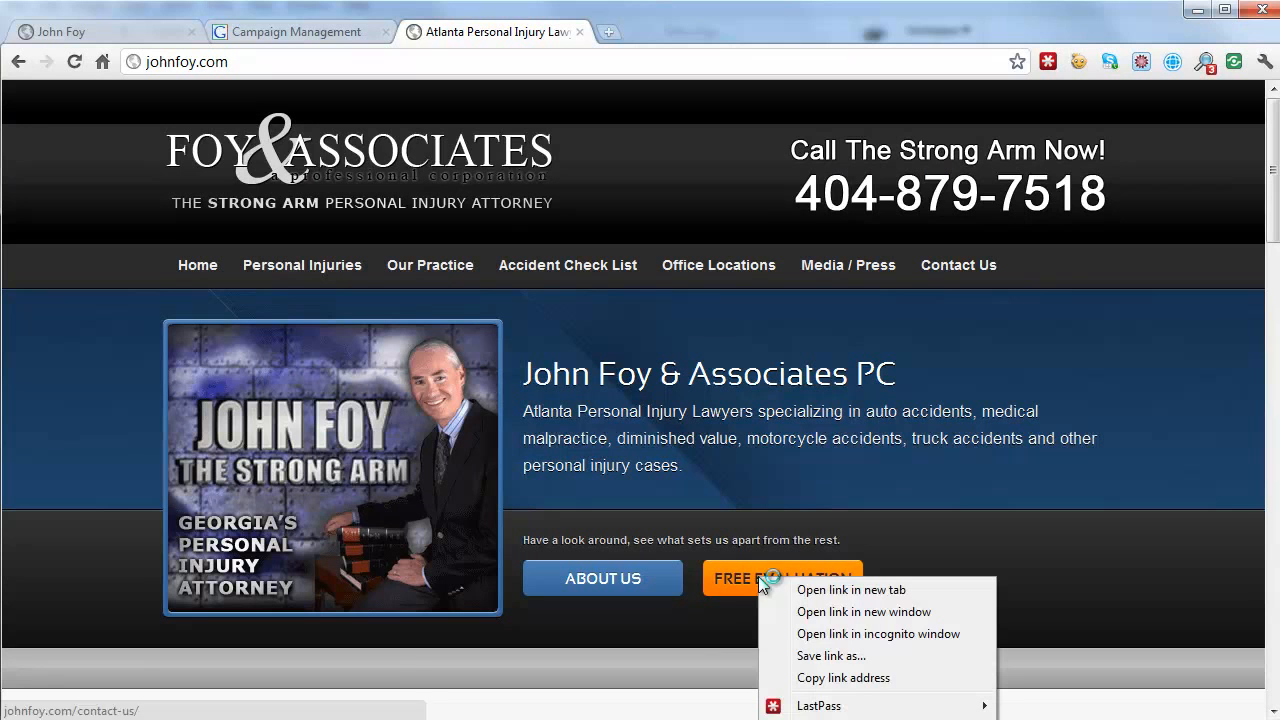
pyautogui.click(858, 680)
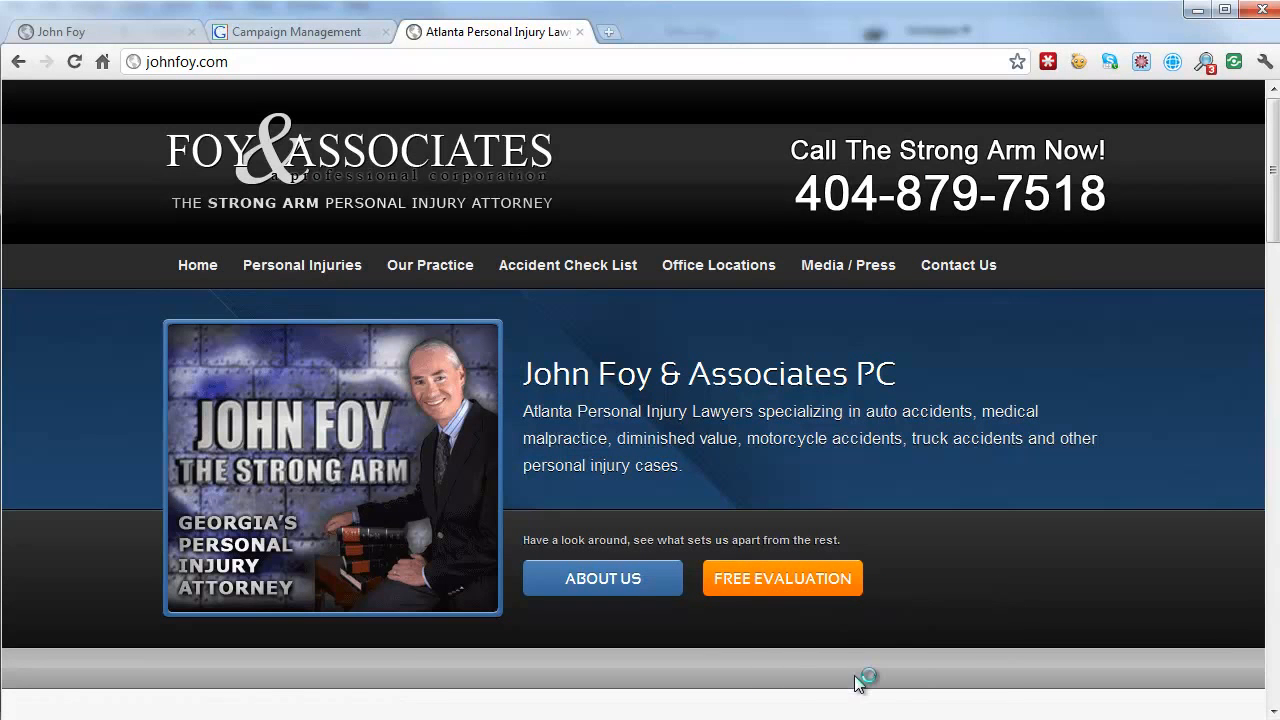
pyautogui.click(318, 38)
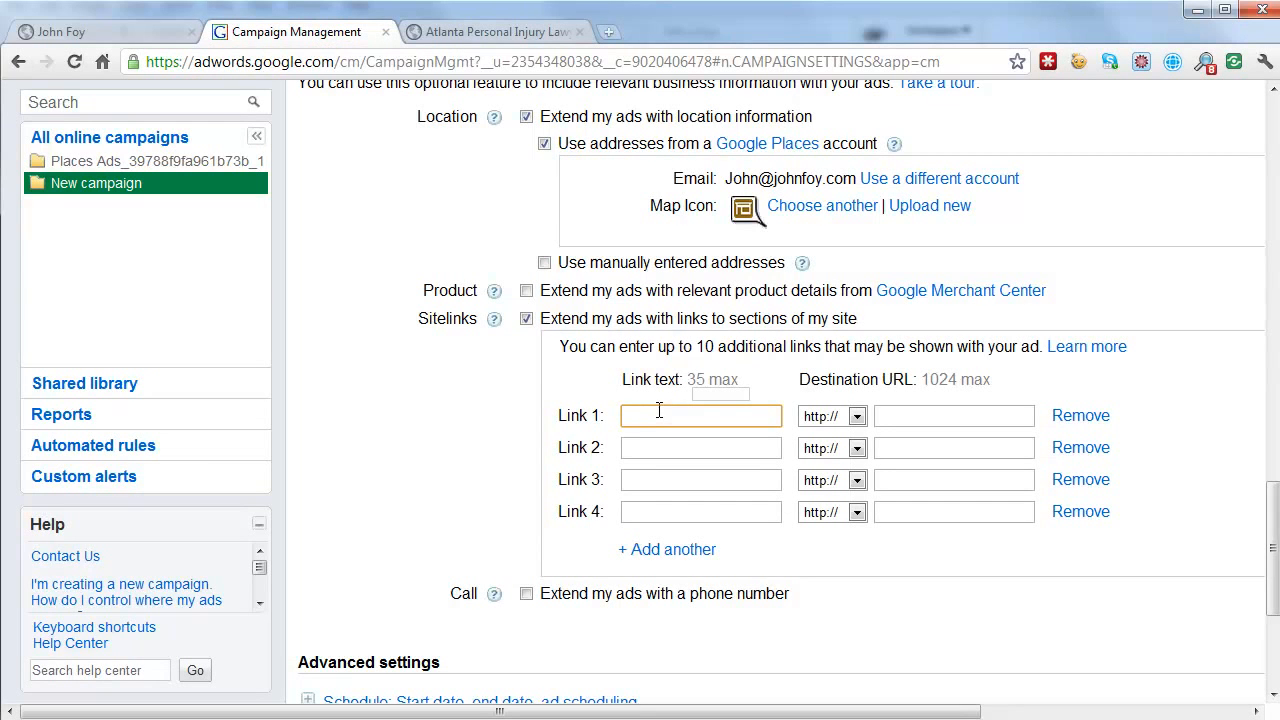
pyautogui.click(883, 414)
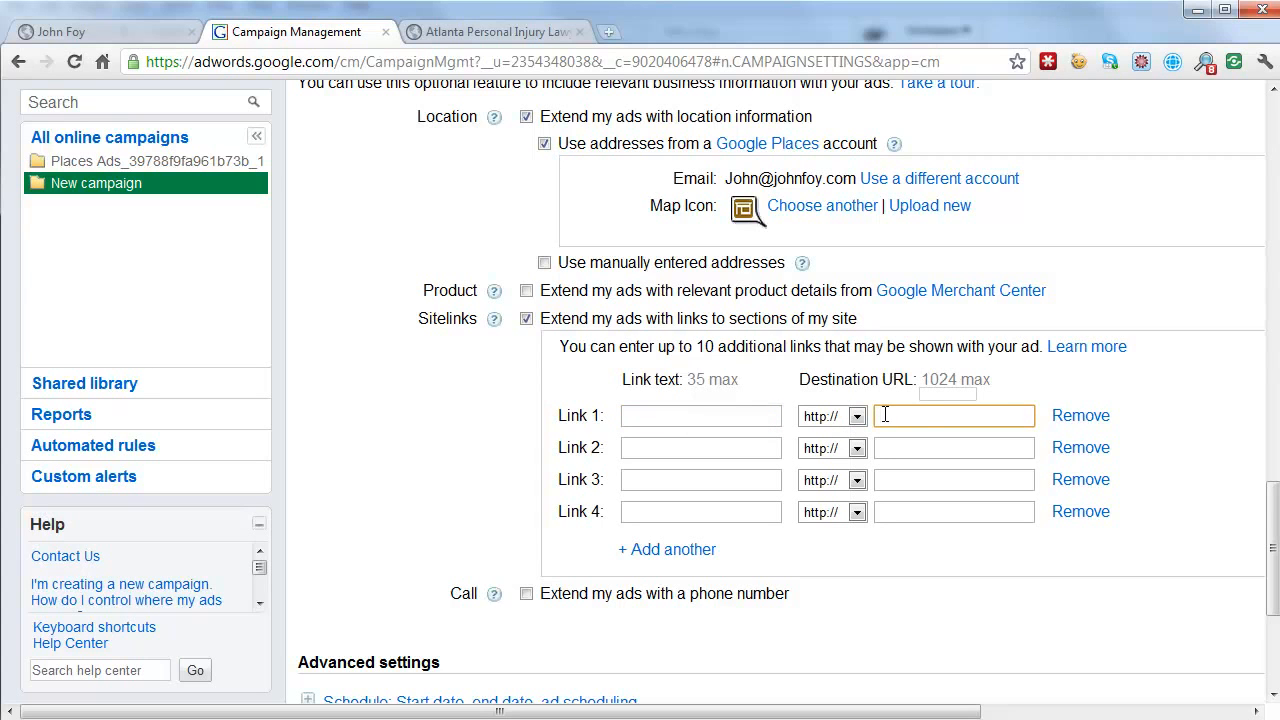
pyautogui.hotkey('ctrl', 'v')
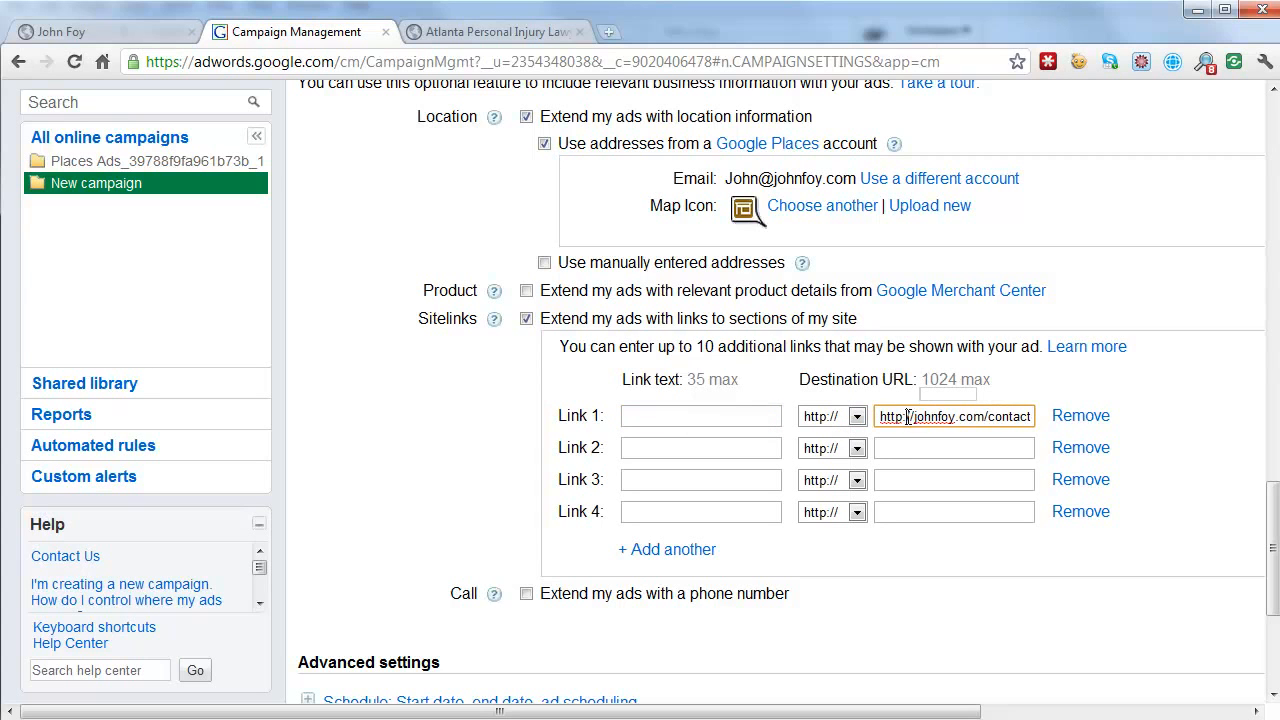
pyautogui.moveTo(912, 420); pyautogui.dragTo(879, 420)
pyautogui.press('BackSpace')
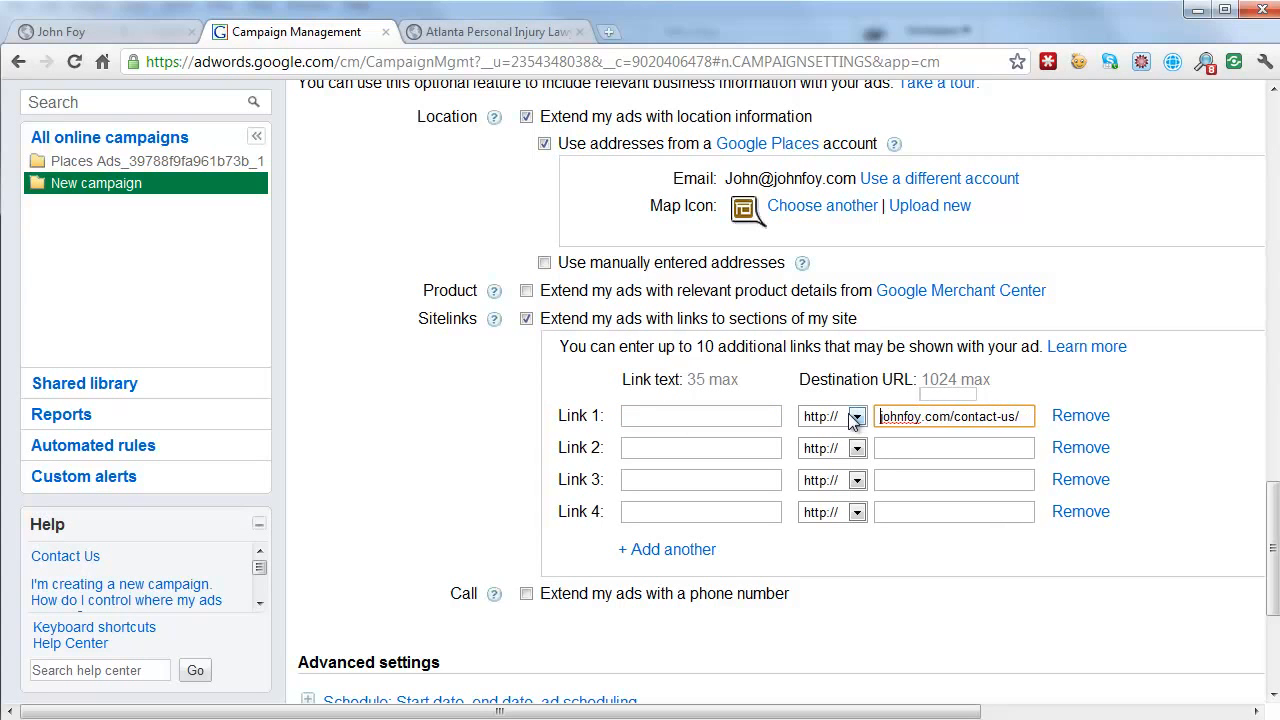
pyautogui.click(704, 420)
pyautogui.write('Free Case')
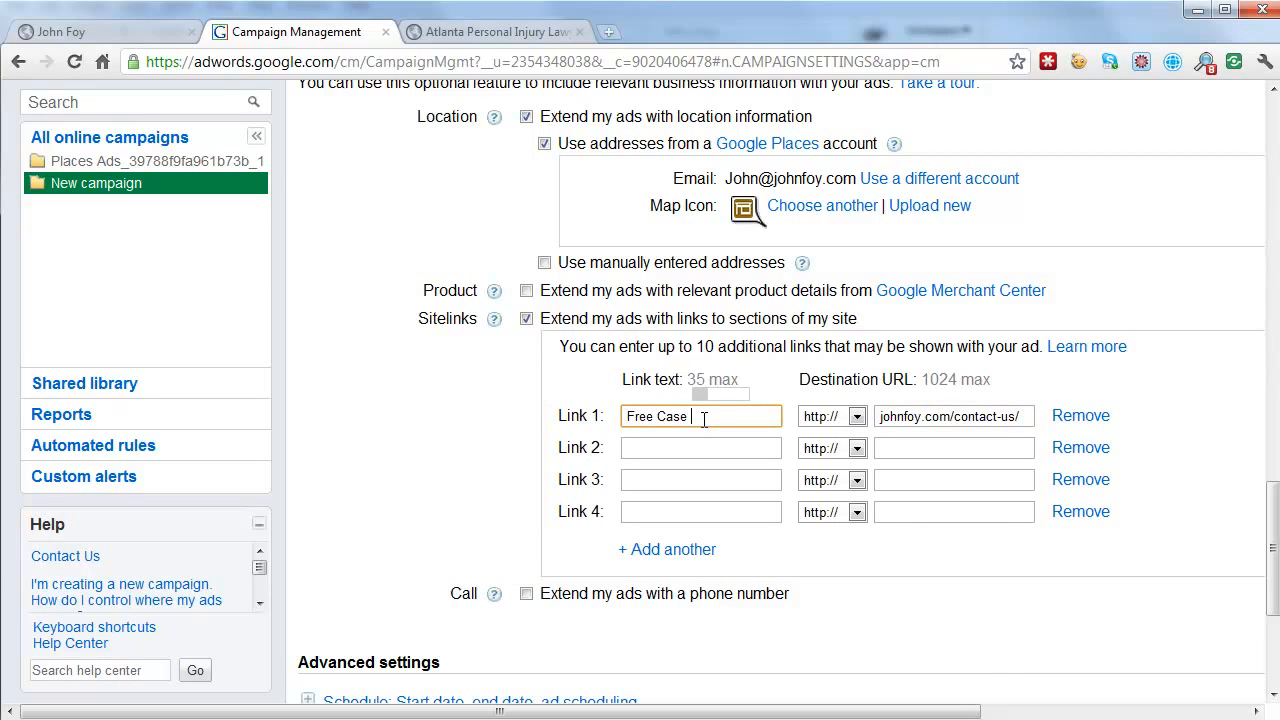
pyautogui.write(' Evalution')
# - Copy the address of the Our Practice link from the firm's website for the second sitelink
pyautogui.click(717, 455)
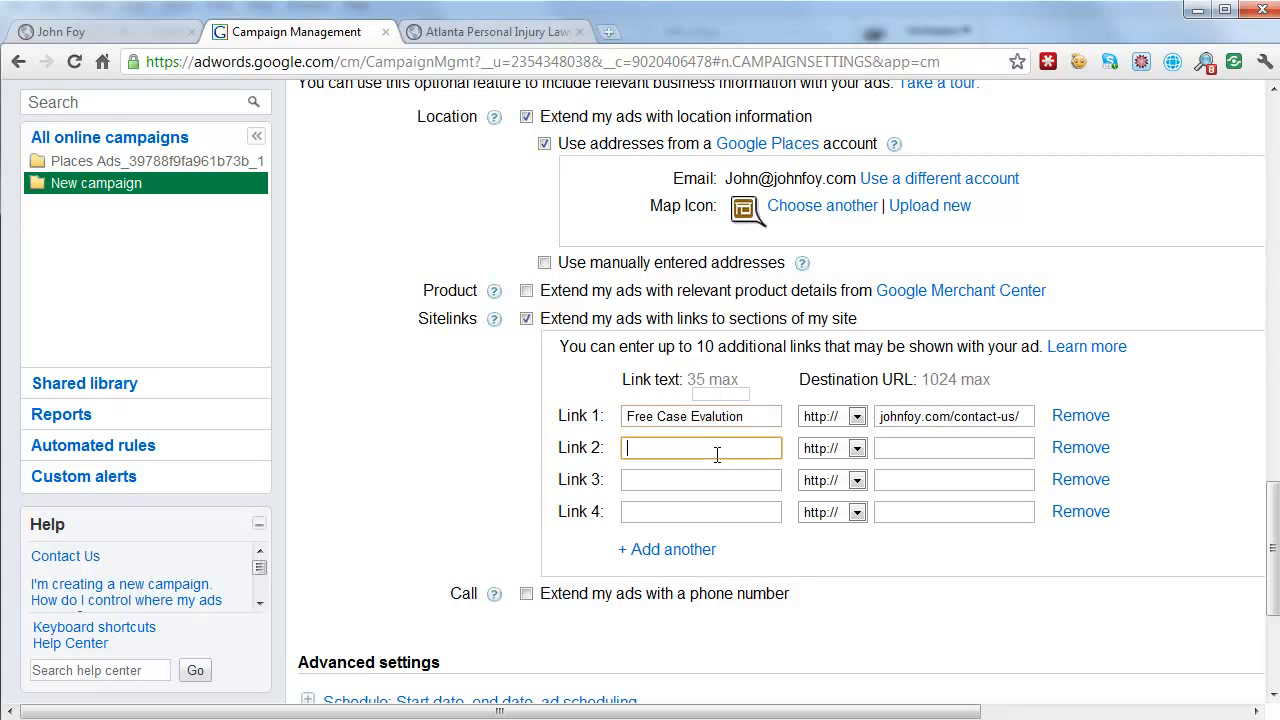
pyautogui.click(475, 36)
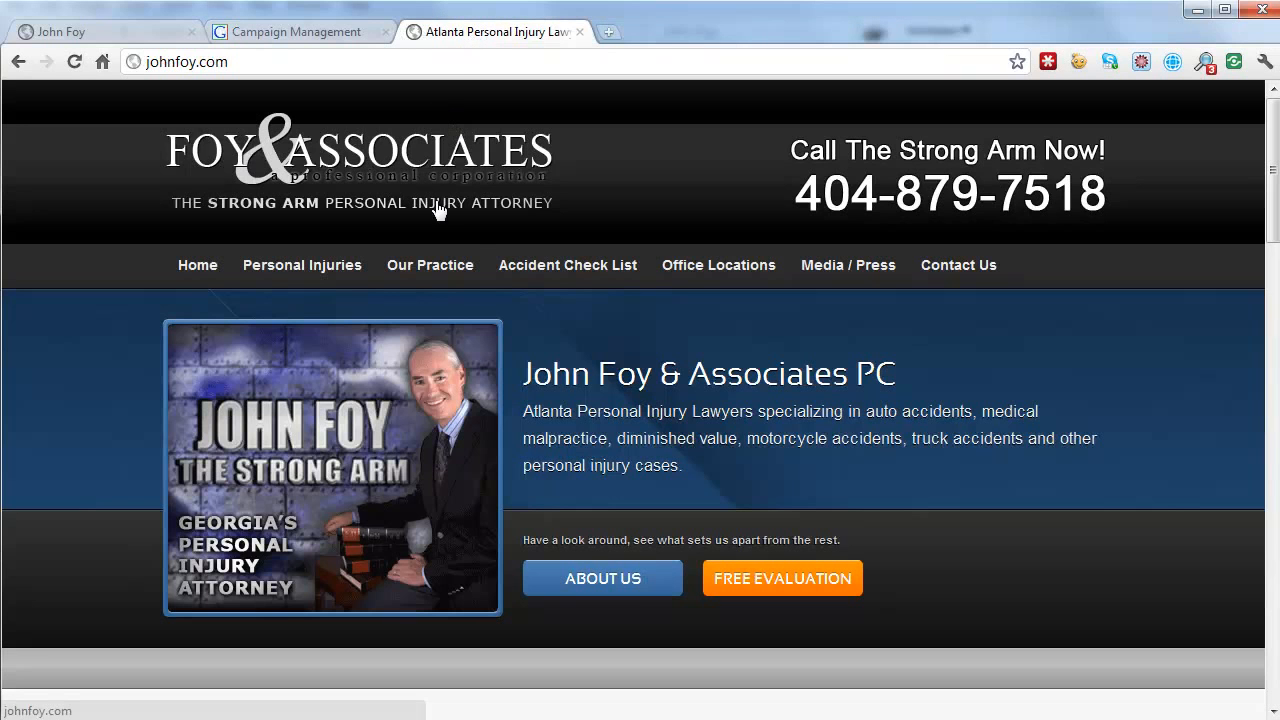
pyautogui.rightClick(436, 272)
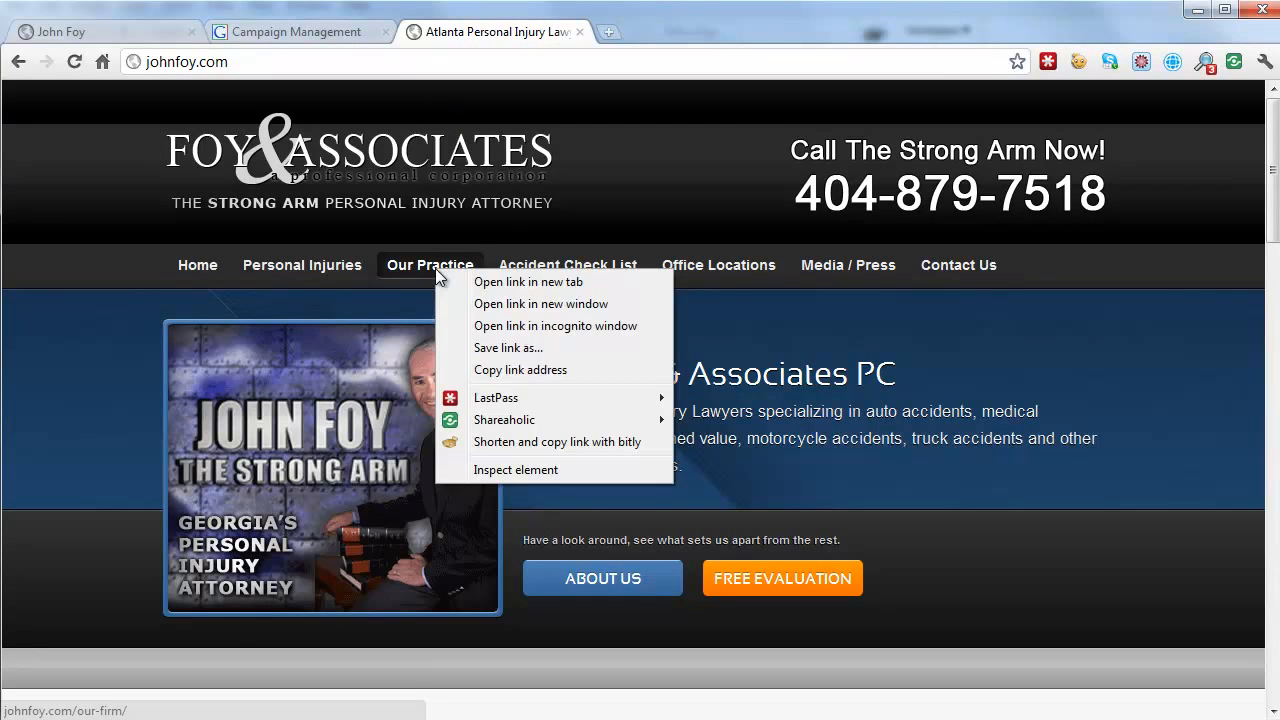
pyautogui.click(520, 370)
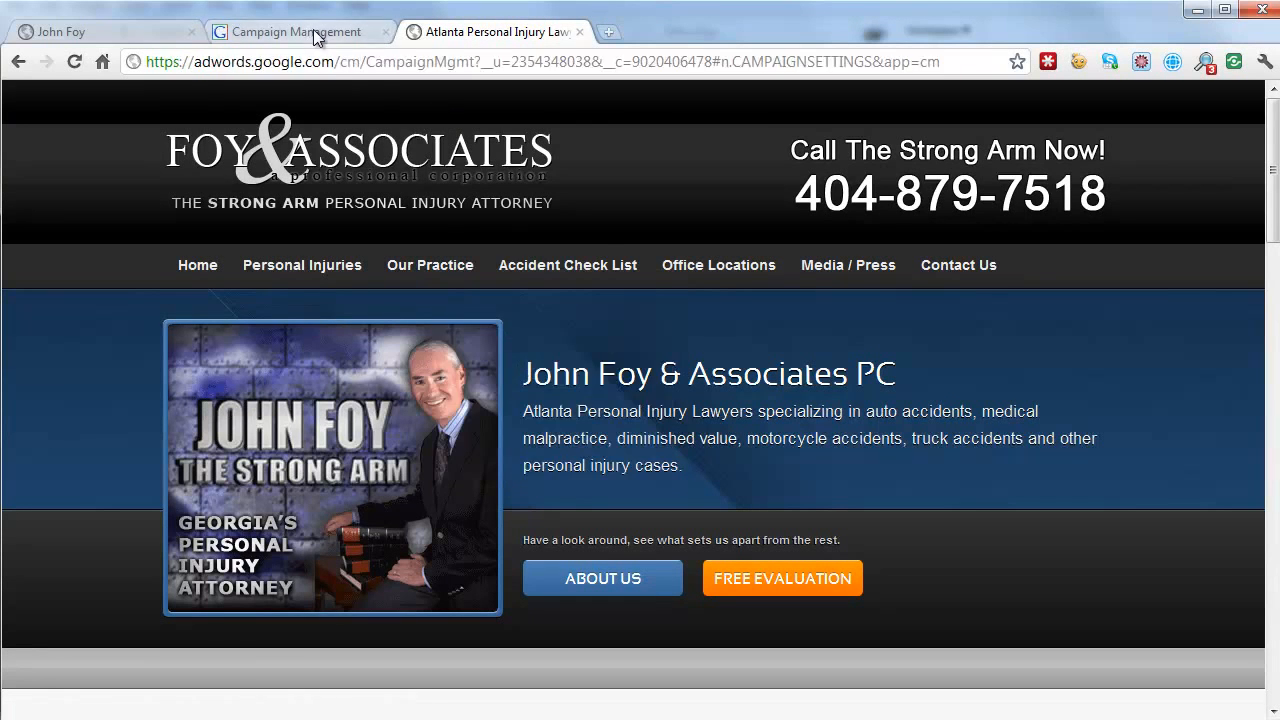
pyautogui.click(314, 33)
pyautogui.click(910, 450)
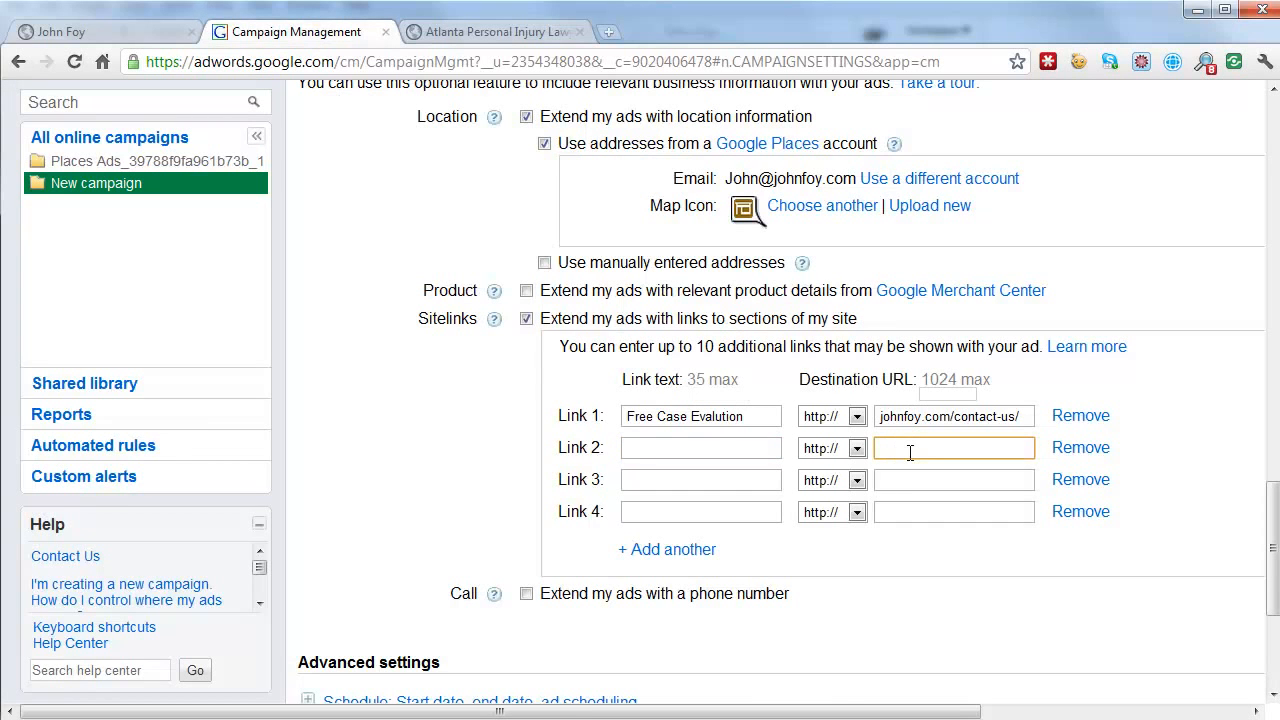
pyautogui.hotkey('ctrl', 'v')
pyautogui.moveTo(960, 448); pyautogui.dragTo(878, 449)
pyautogui.click(913, 449)
pyautogui.press('BackSpace')
pyautogui.click(734, 449)
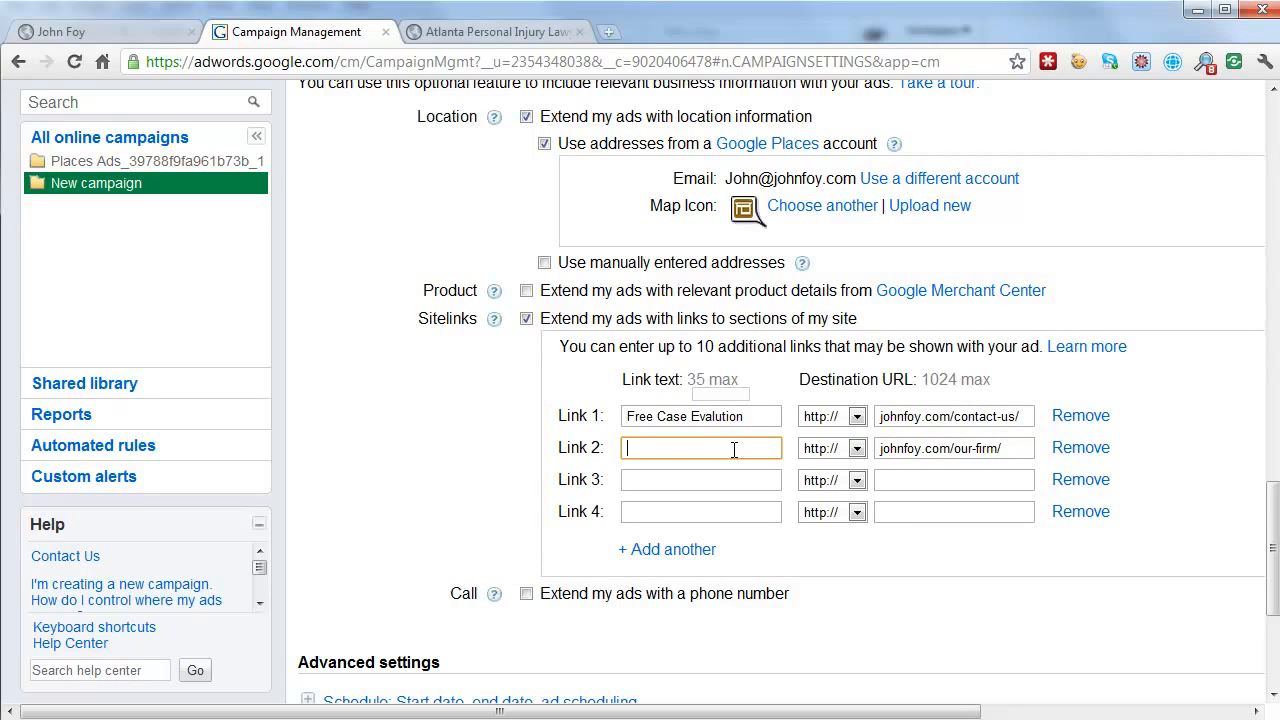
pyautogui.write('About Our Firm')
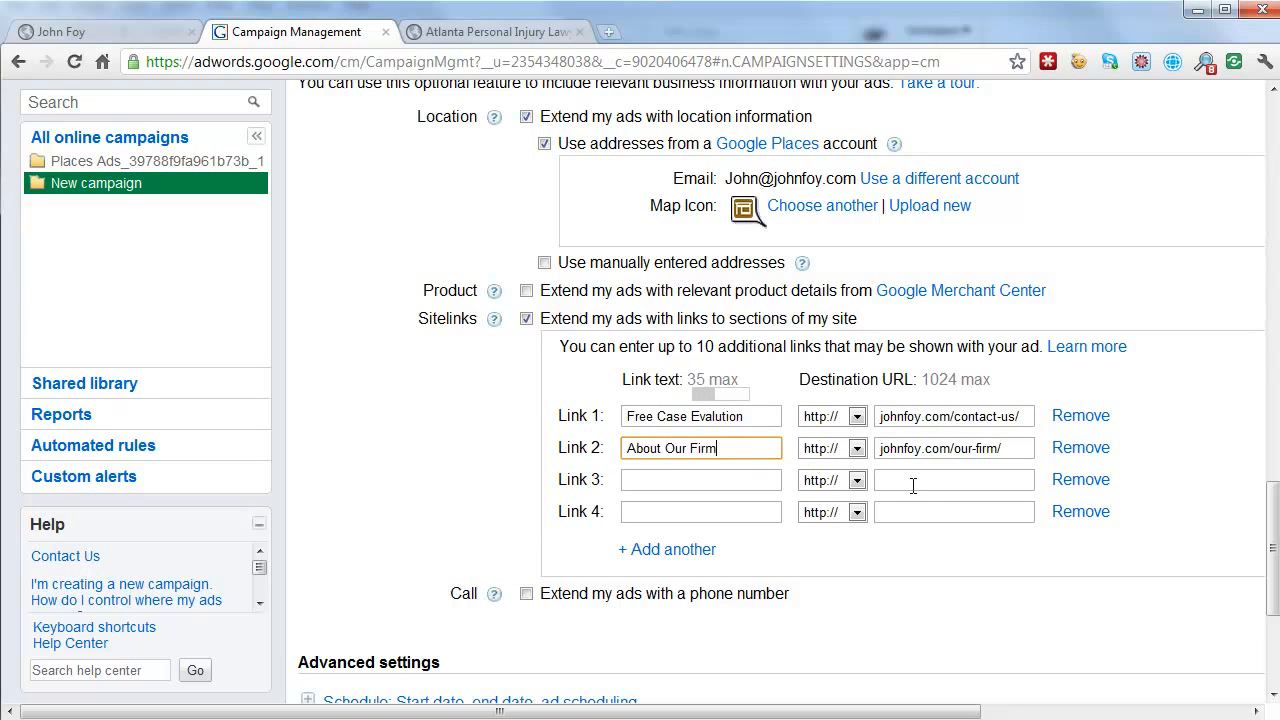
# - Copy the address of the Car Accidents page listed under Personal Injuries on the firm's website
pyautogui.click(468, 34)
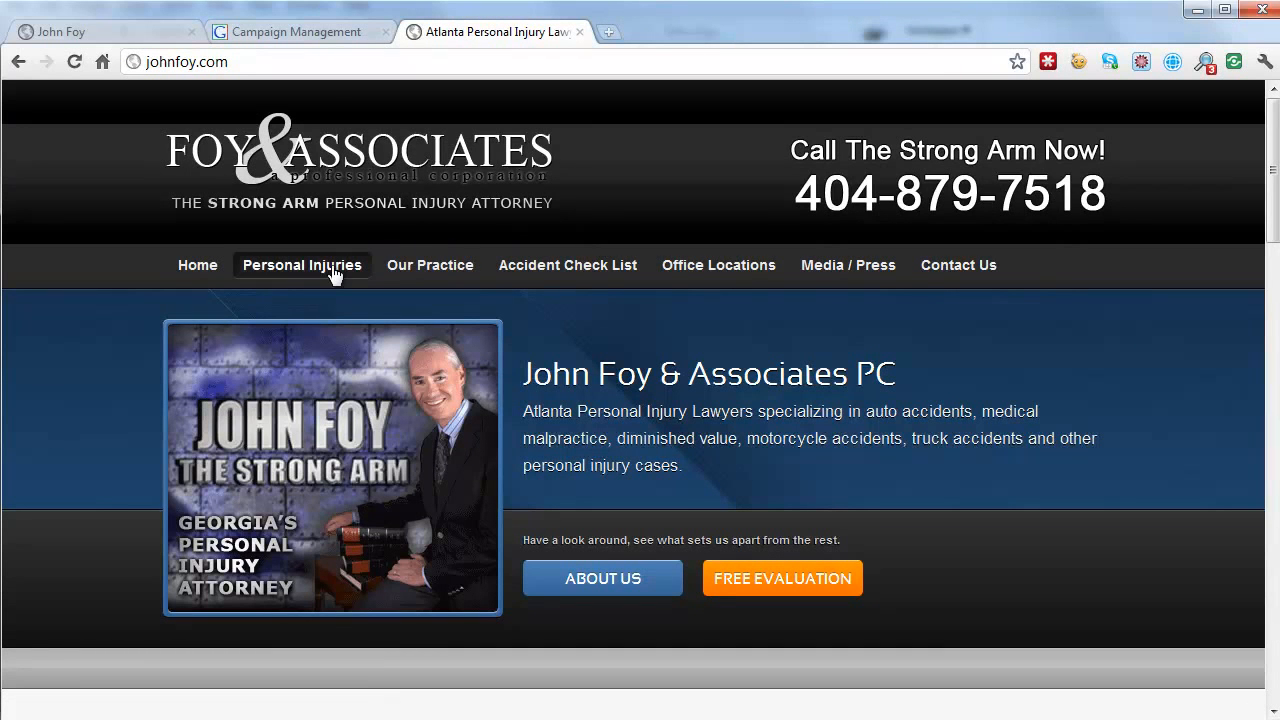
pyautogui.moveTo(335, 275)
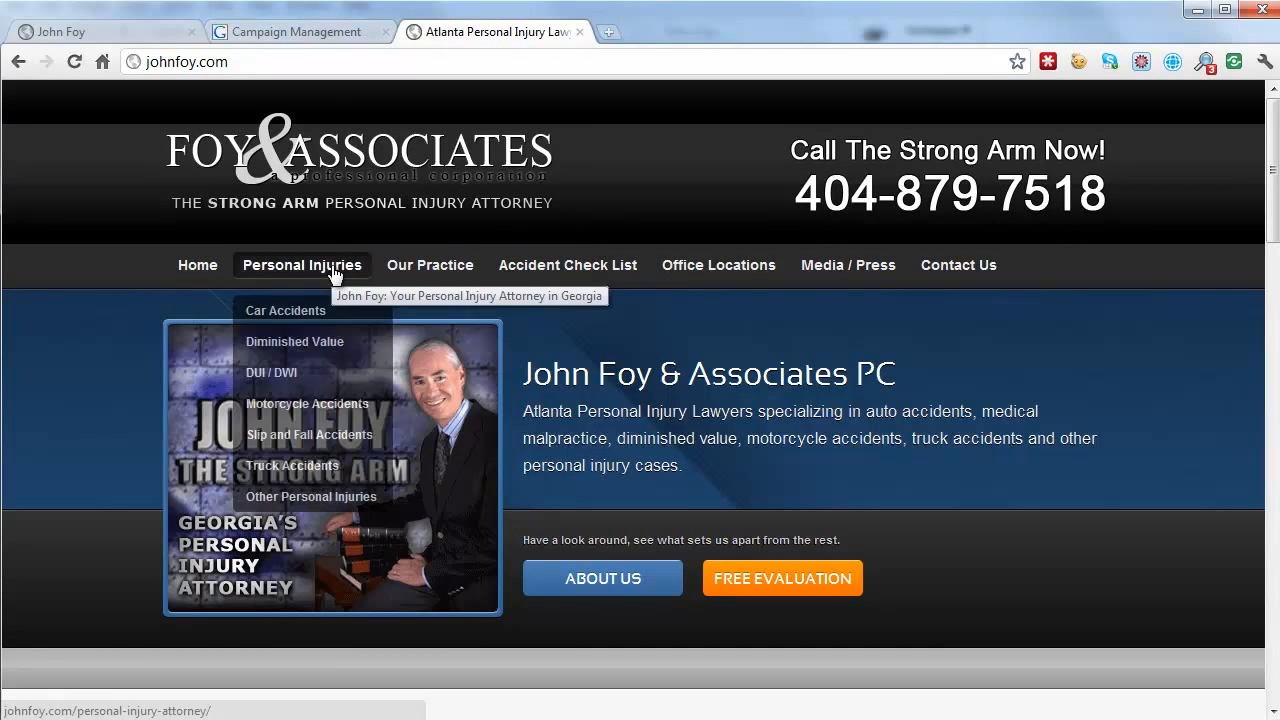
pyautogui.rightClick(303, 316)
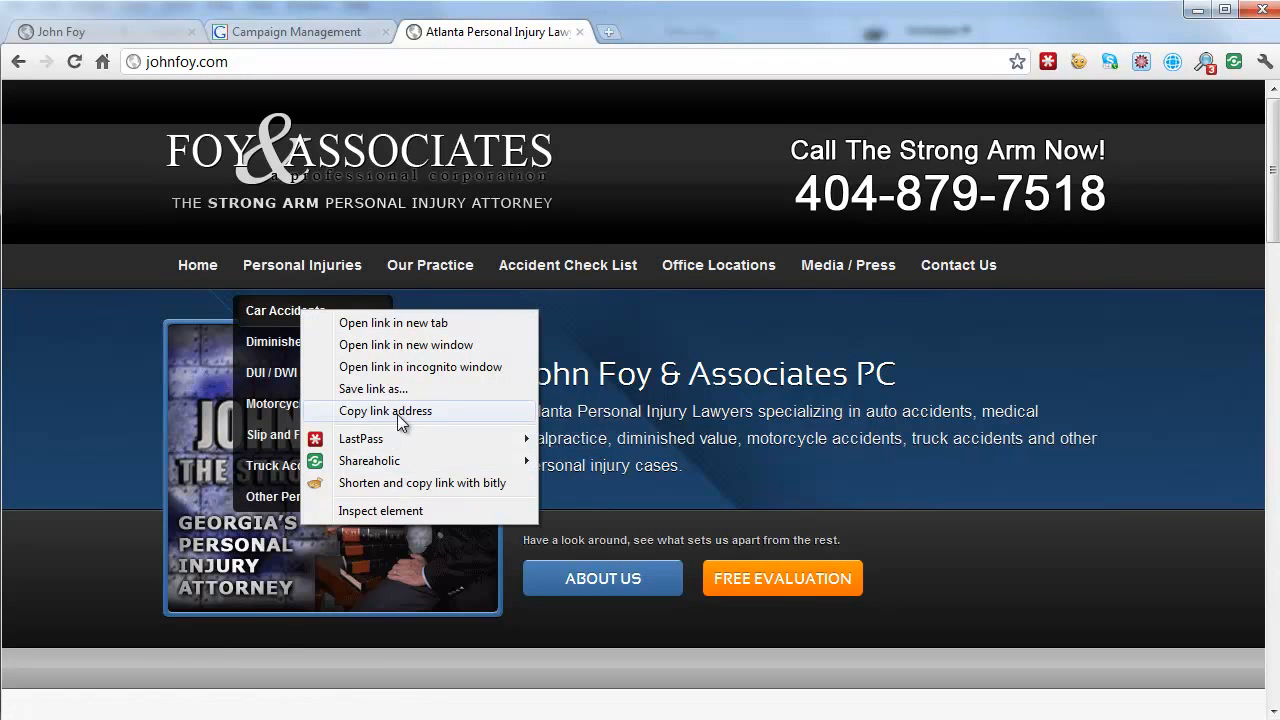
pyautogui.click(398, 412)
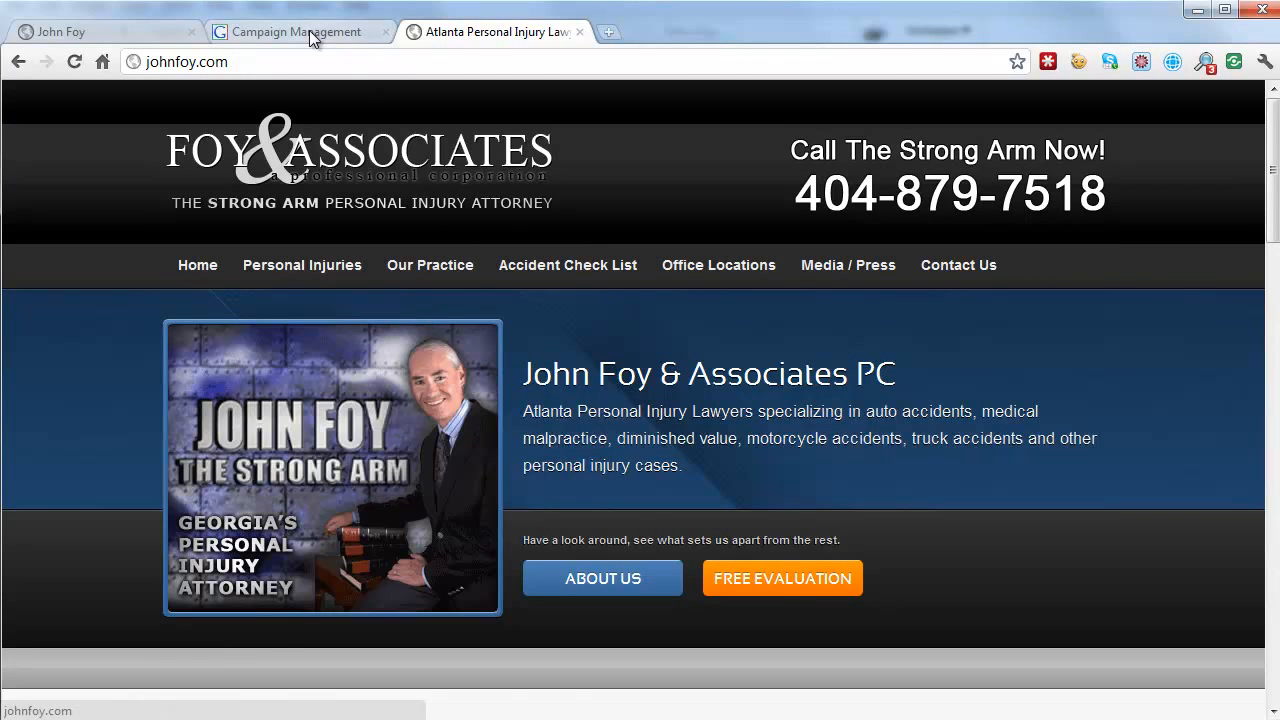
pyautogui.click(309, 31)
pyautogui.click(704, 479)
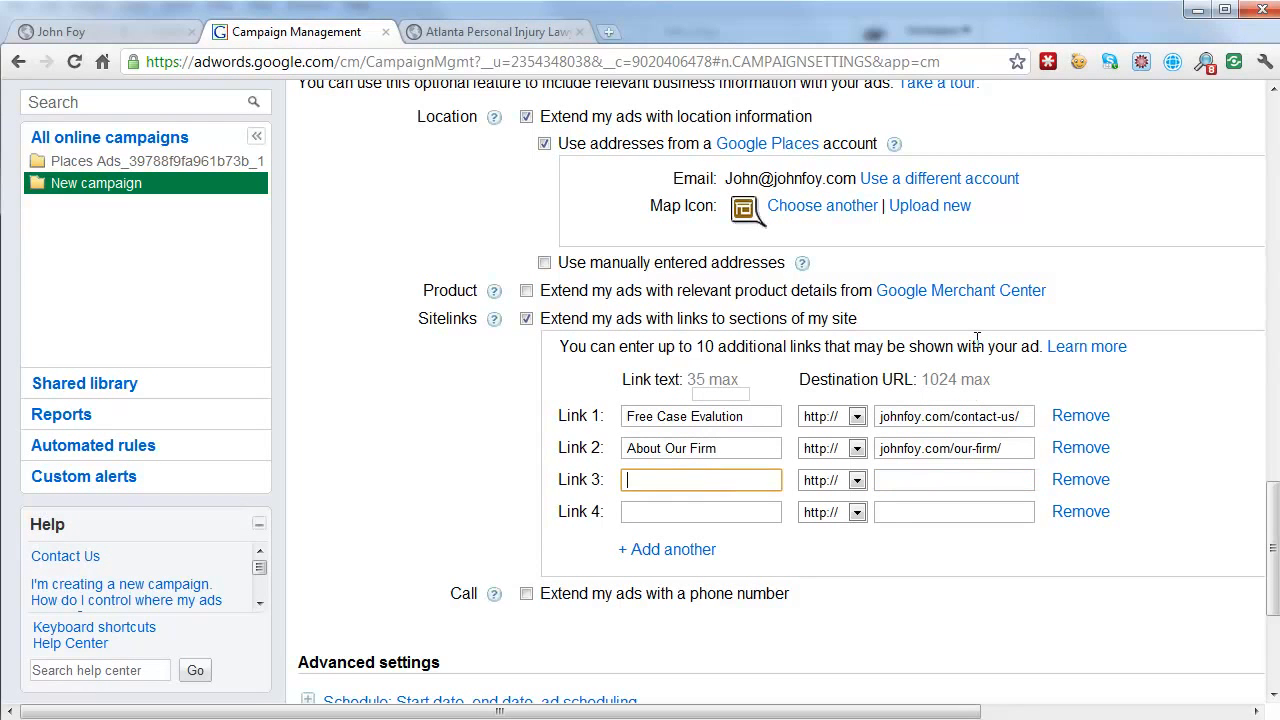
pyautogui.write('Auto Accidents')
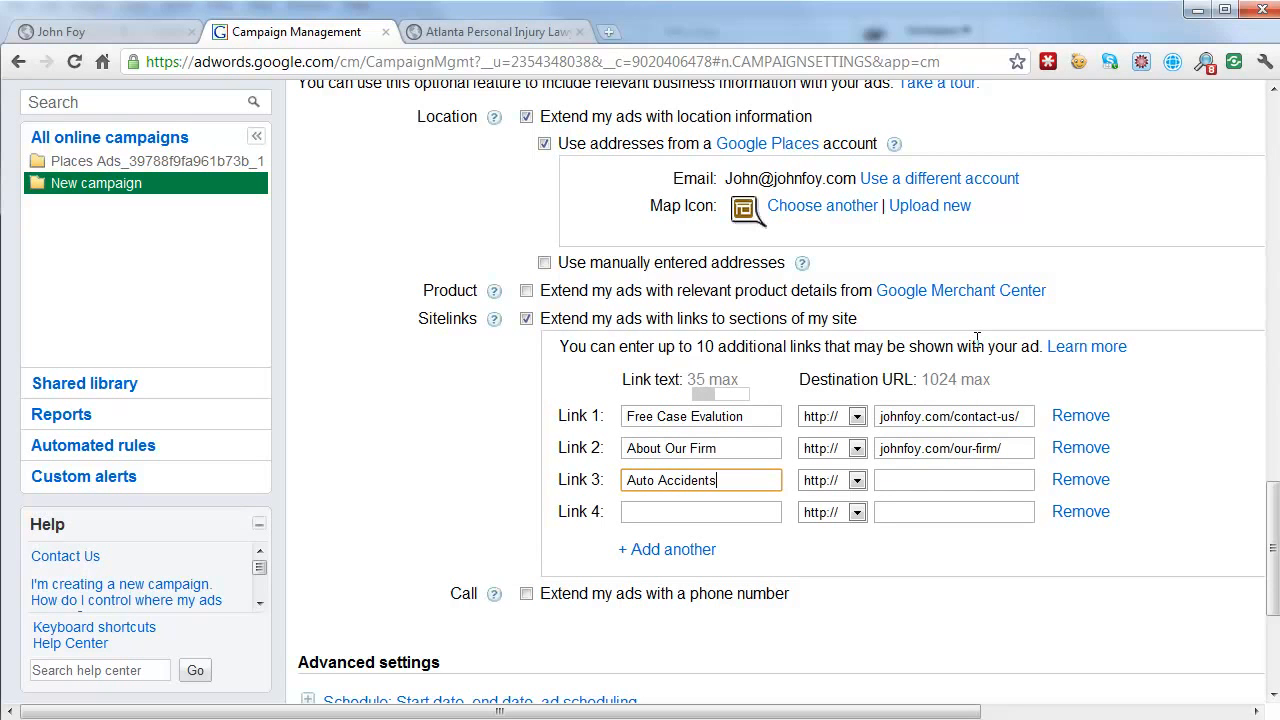
pyautogui.click(999, 472)
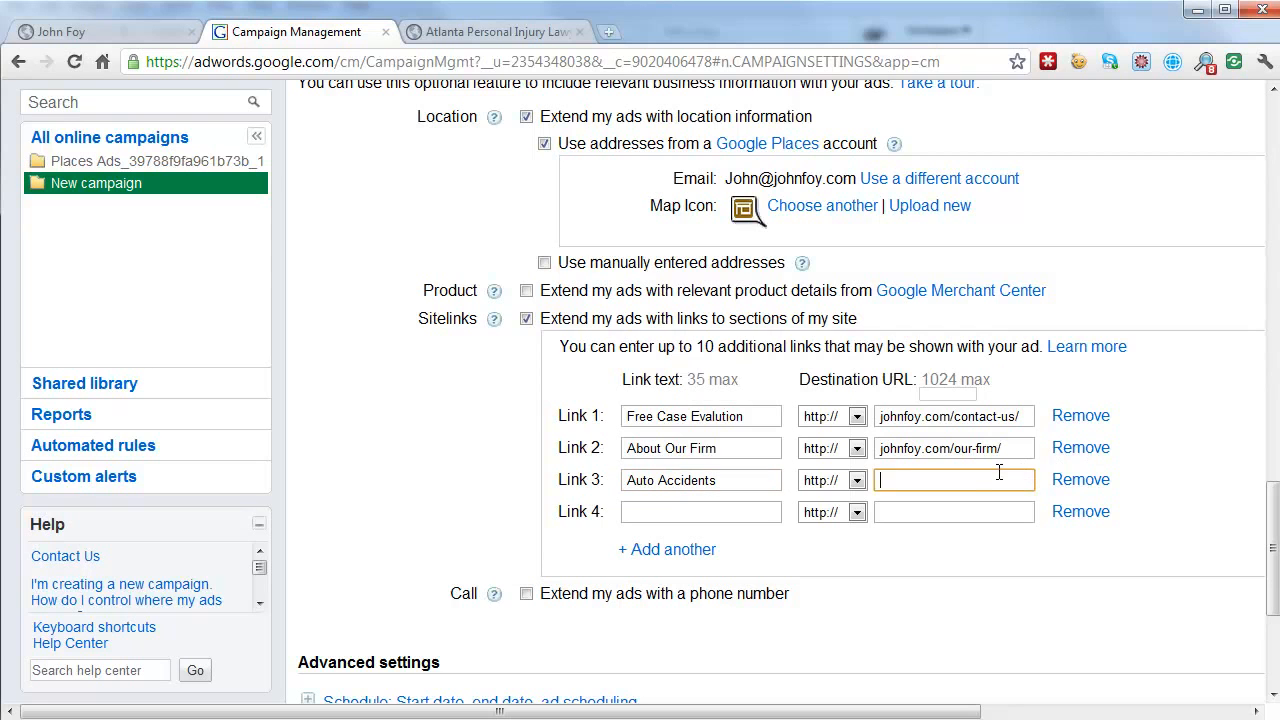
pyautogui.hotkey('ctrl', 'v')
pyautogui.moveTo(967, 484); pyautogui.dragTo(829, 481)
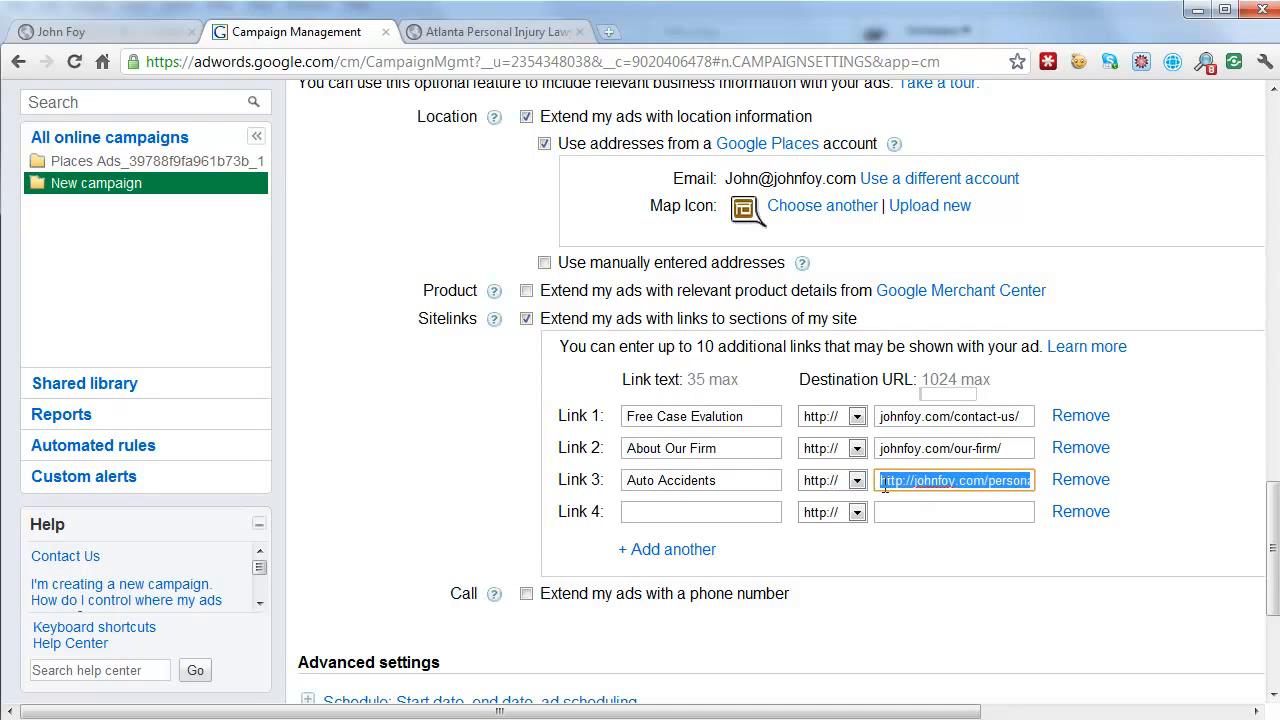
pyautogui.moveTo(918, 485); pyautogui.dragTo(871, 482)
pyautogui.press('BackSpace')
# - Copy the address of the main Personal Injuries link from the firm's website for the fourth sitelink
pyautogui.click(738, 505)
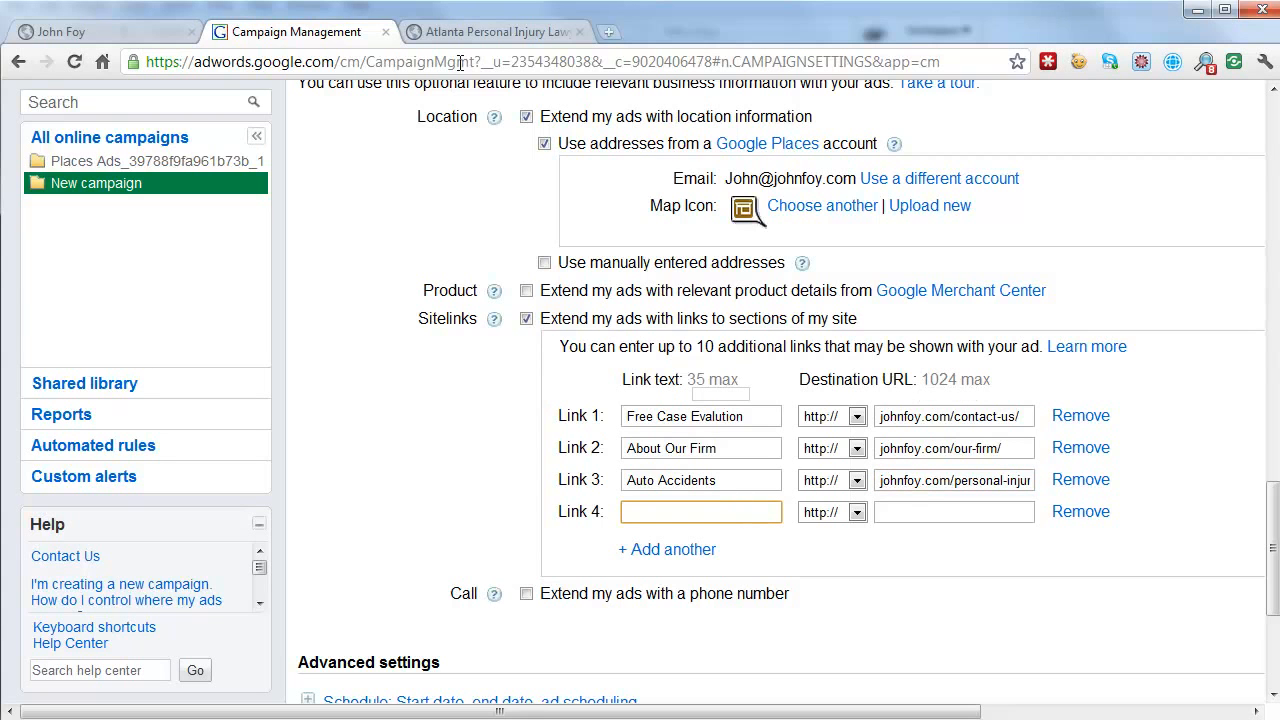
pyautogui.click(465, 32)
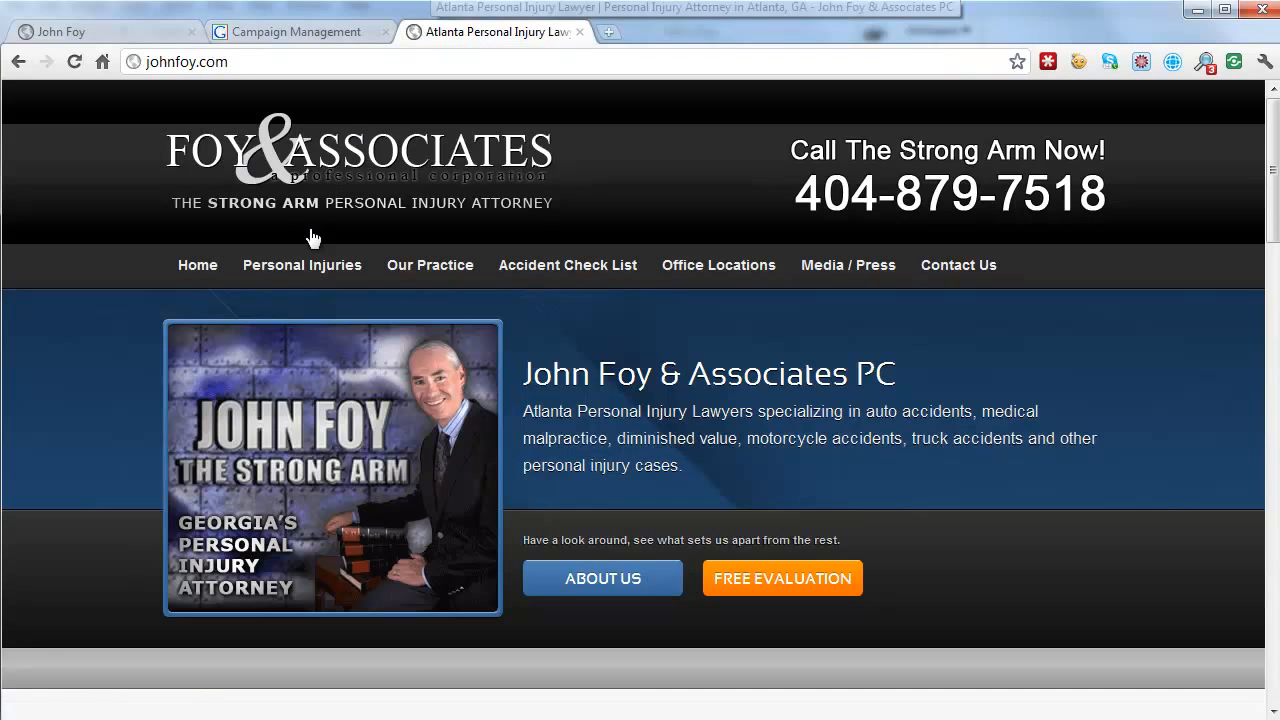
pyautogui.rightClick(296, 270)
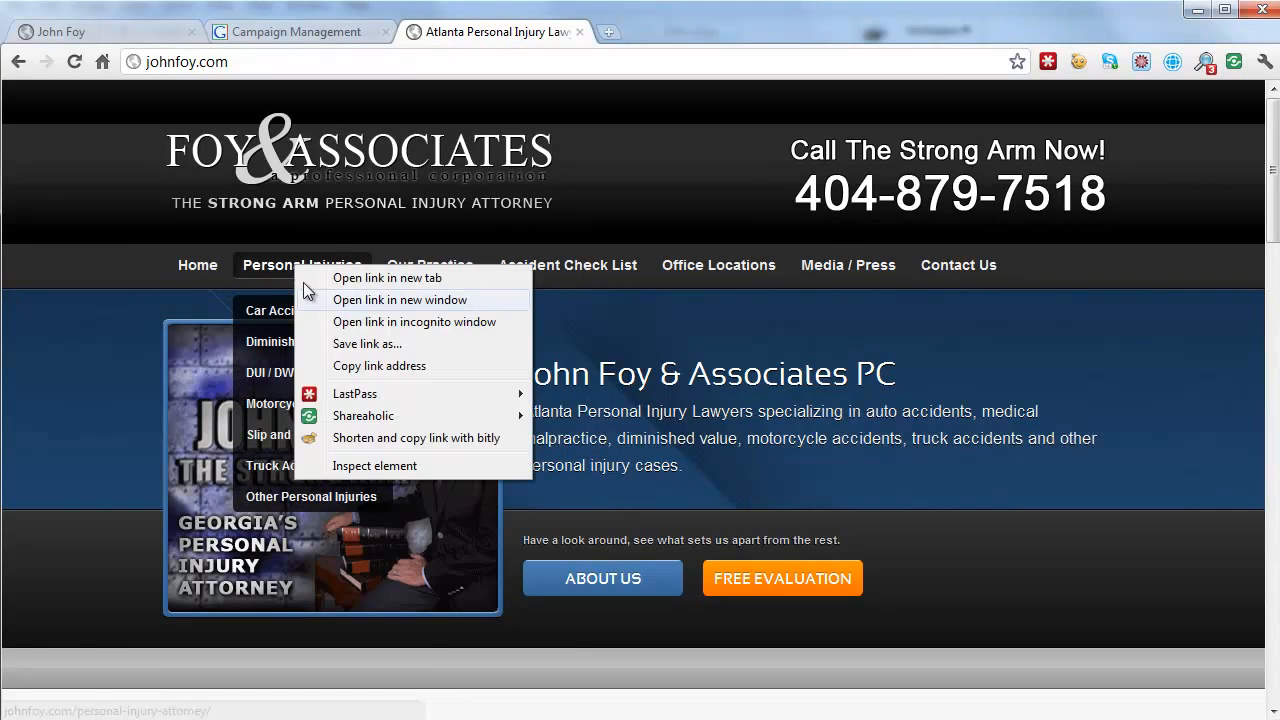
pyautogui.click(396, 366)
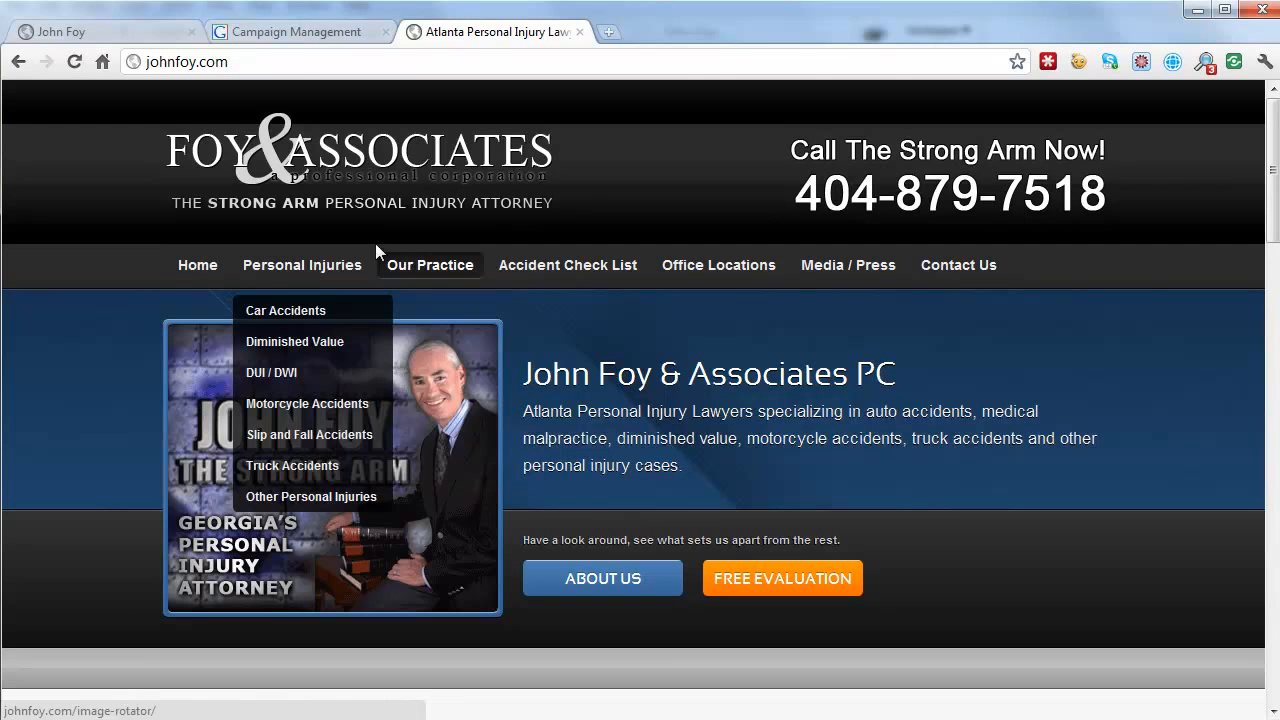
pyautogui.click(300, 34)
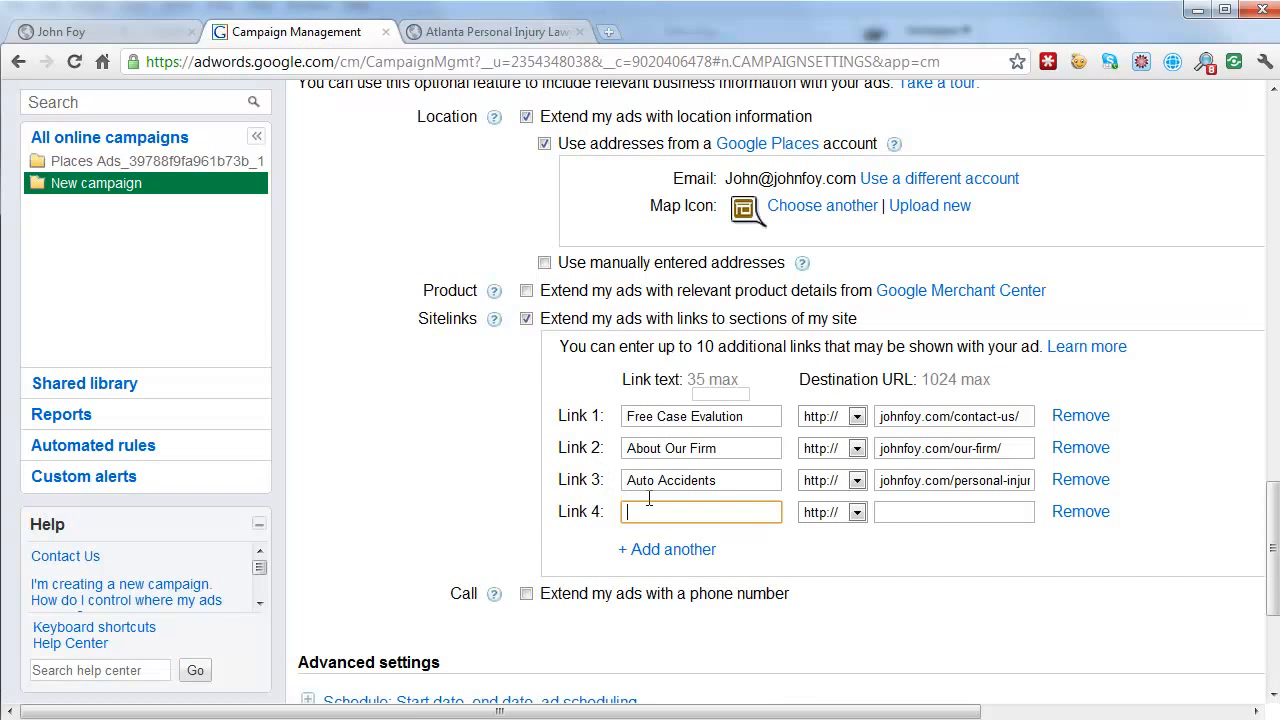
pyautogui.write('Personal Injuries')
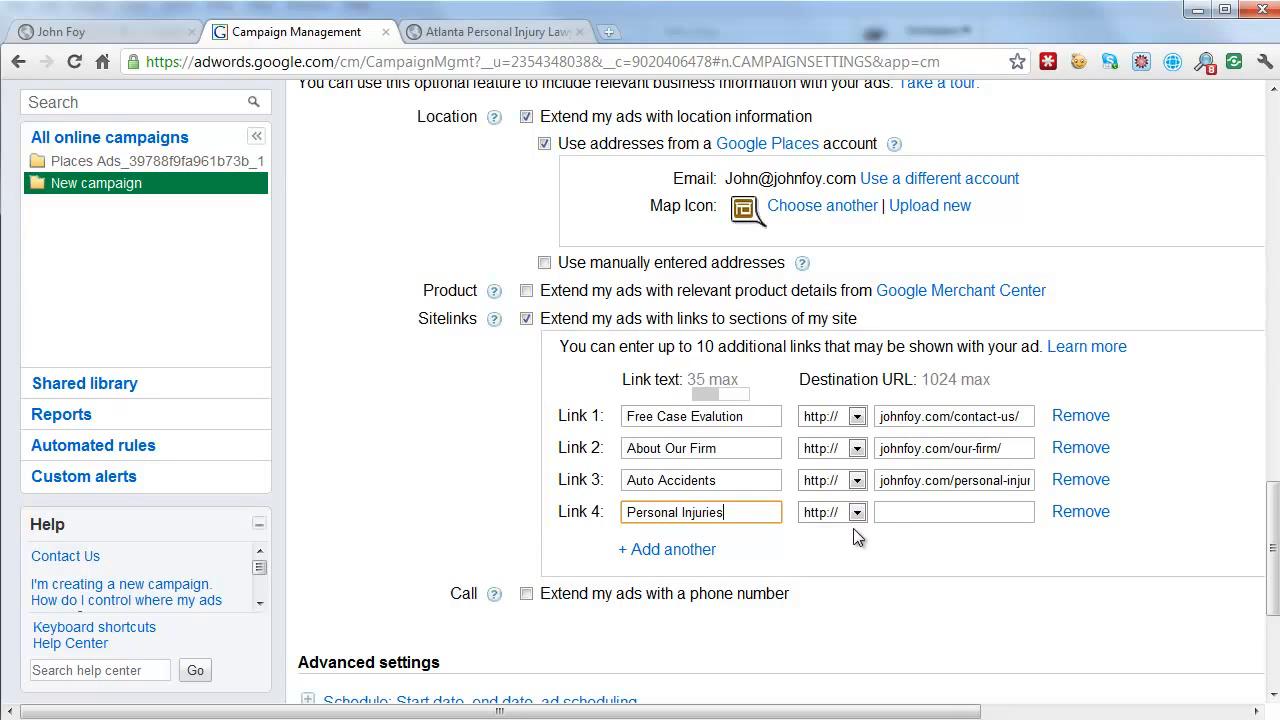
pyautogui.click(903, 514)
pyautogui.hotkey('ctrl', 'v')
pyautogui.moveTo(955, 514); pyautogui.dragTo(836, 516)
pyautogui.moveTo(914, 514); pyautogui.dragTo(876, 517)
pyautogui.press('Delete')
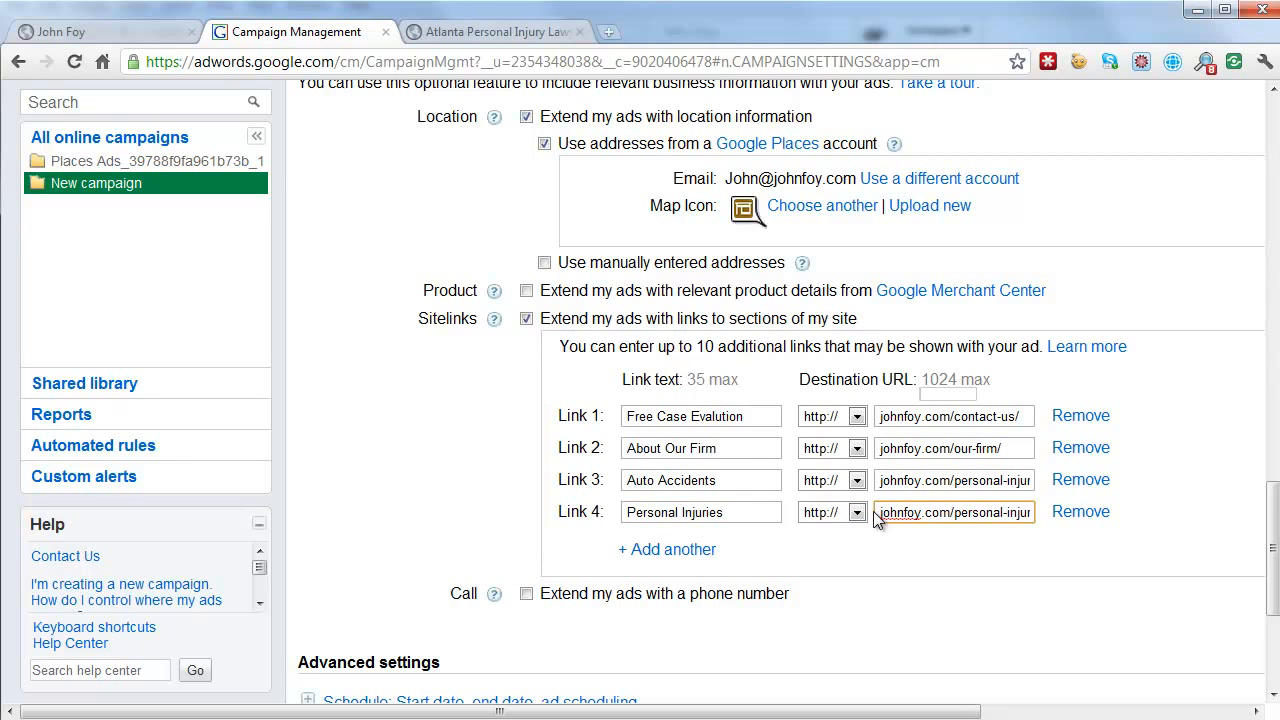
# - Add a fifth sitelink row to the campaign and copy the address of the Contact Us link from the firm's website
pyautogui.click(766, 513)
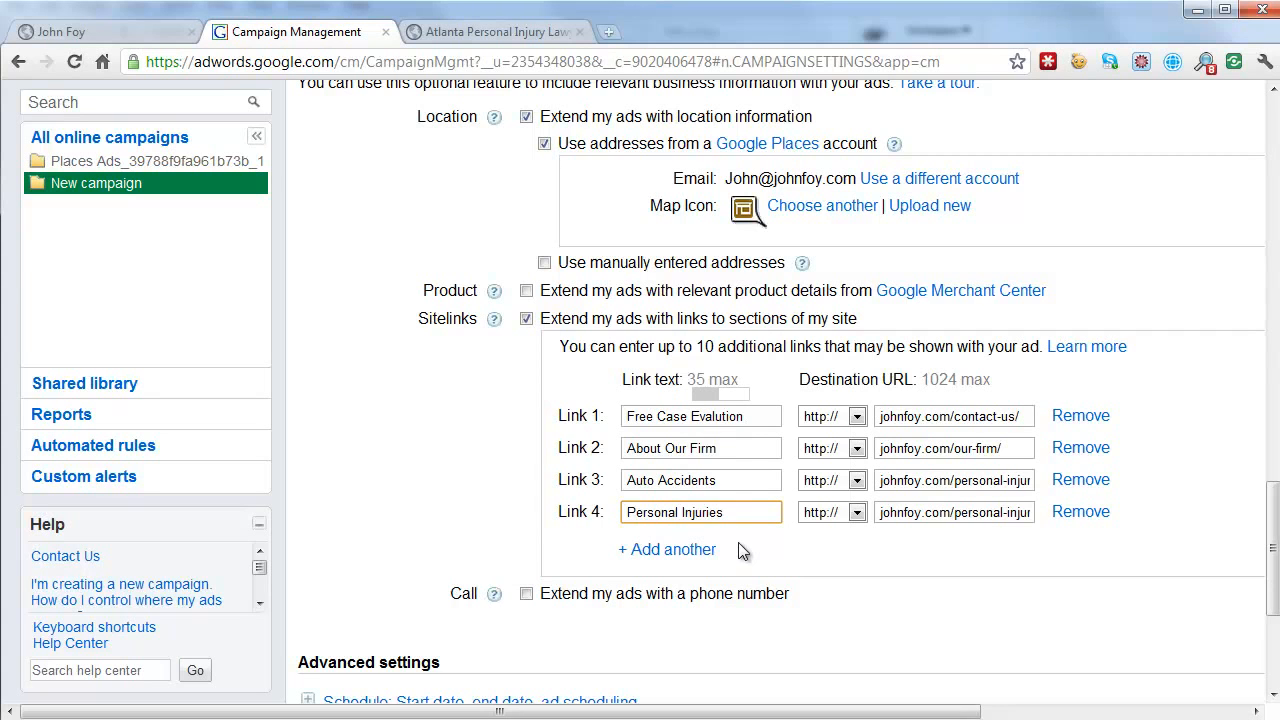
pyautogui.click(671, 553)
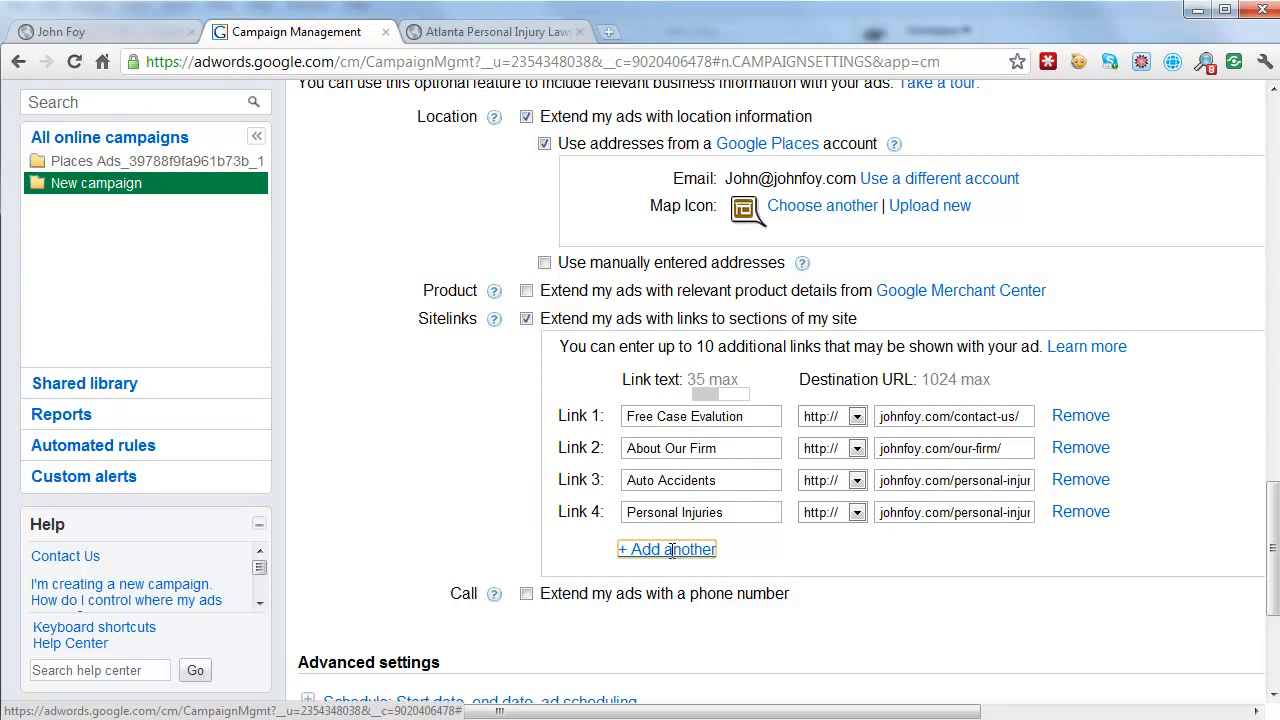
pyautogui.click(460, 30)
pyautogui.rightClick(957, 271)
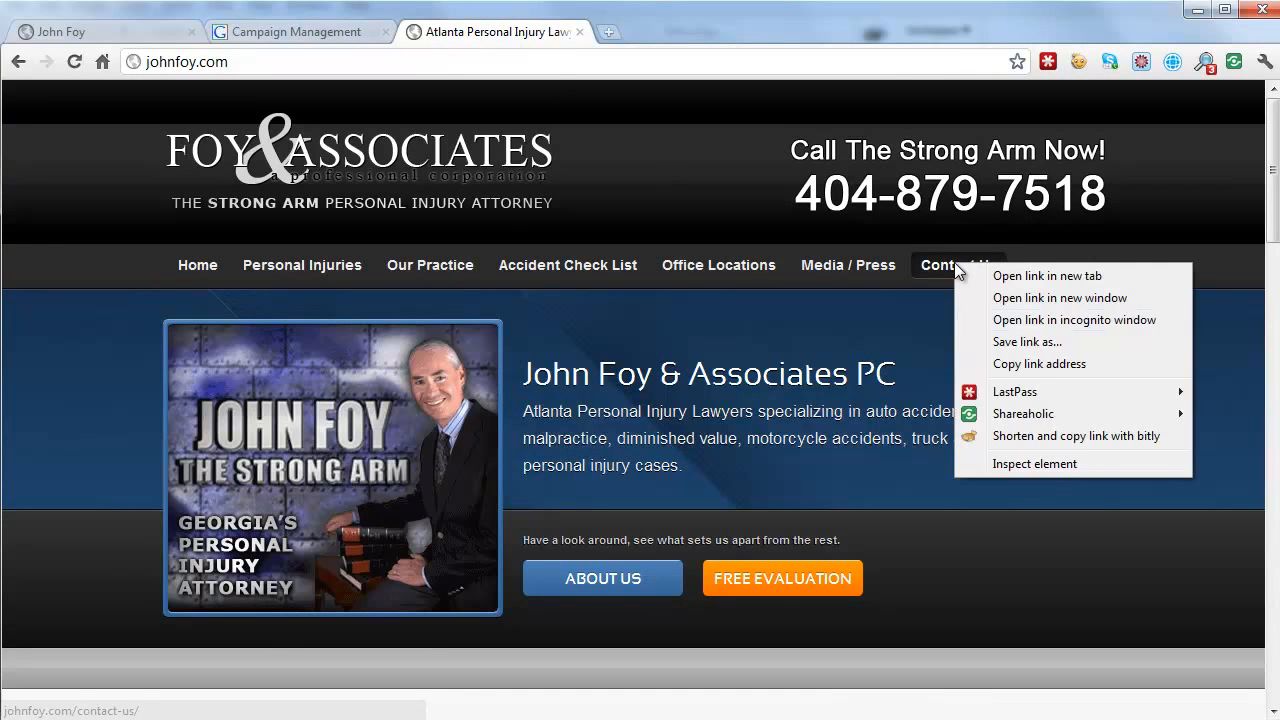
pyautogui.click(1063, 366)
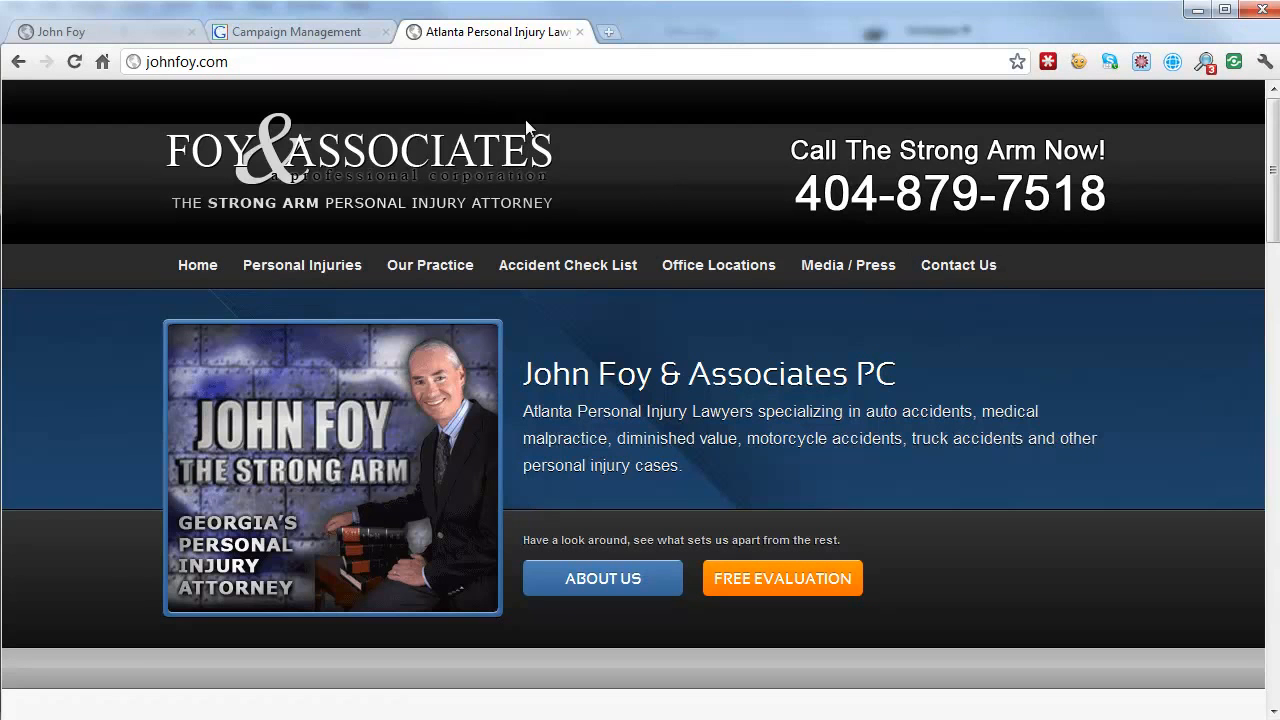
pyautogui.click(313, 31)
pyautogui.click(911, 545)
pyautogui.hotkey('ctrl', 'v')
pyautogui.moveTo(958, 544); pyautogui.dragTo(780, 538)
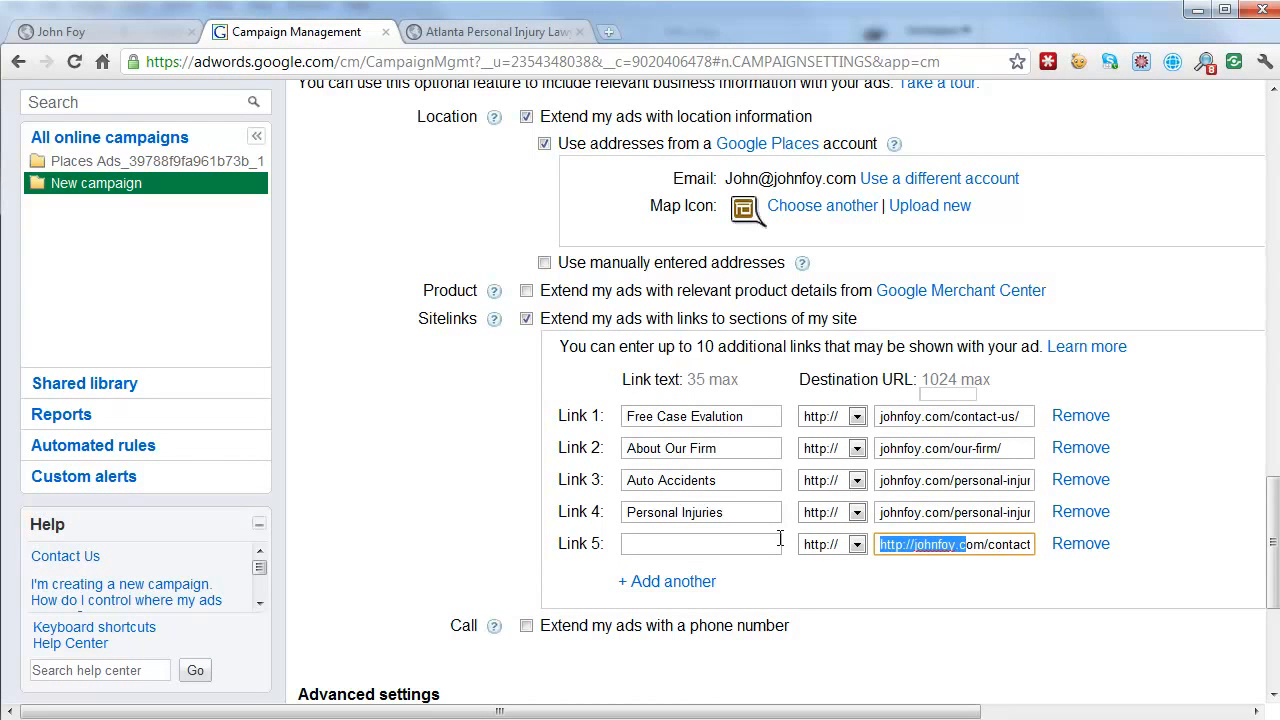
pyautogui.click(914, 545)
pyautogui.moveTo(880, 544); pyautogui.dragTo(914, 544)
pyautogui.press('BackSpace')
pyautogui.click(722, 544)
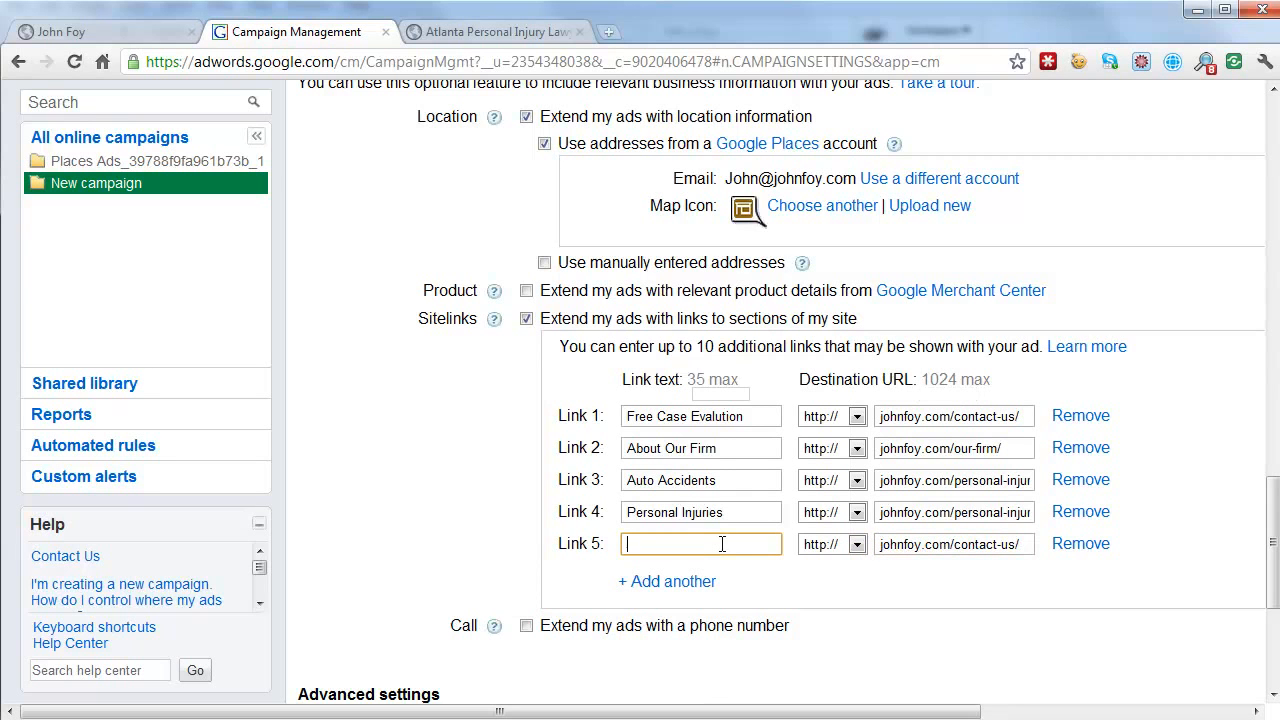
pyautogui.write('Contact y & Associates')
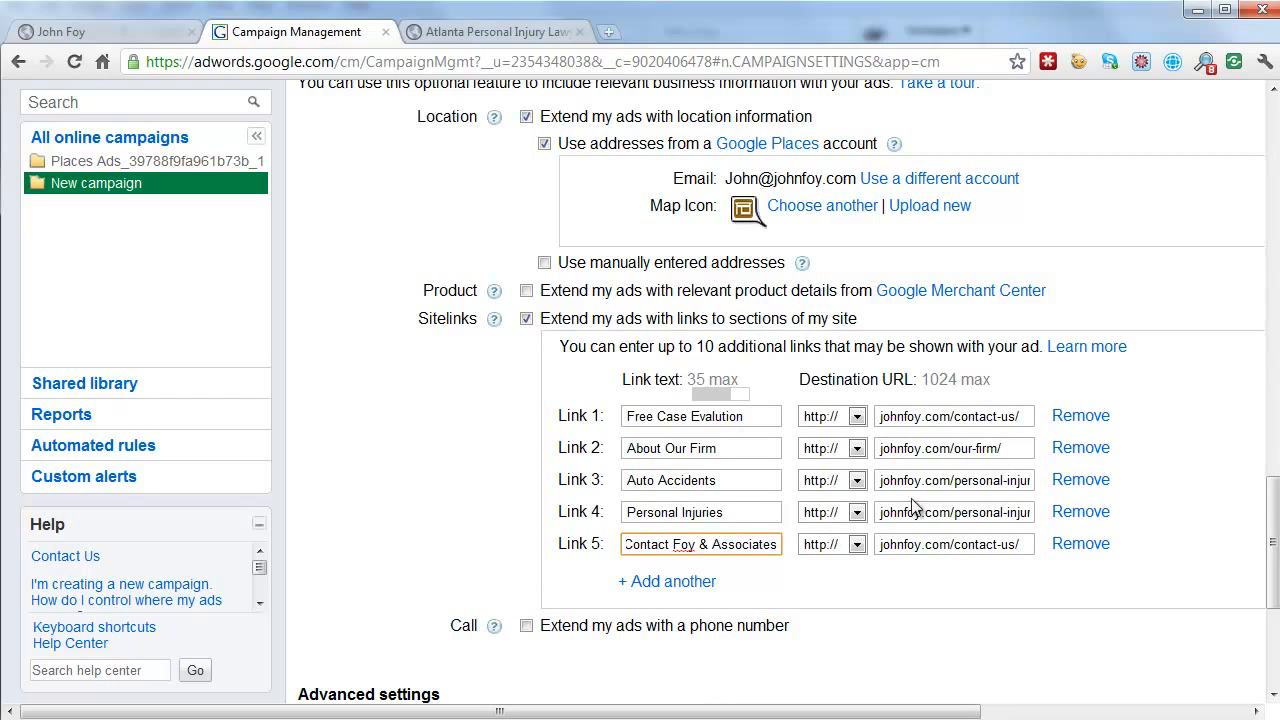
# - Enable the call extension so the ads are extended with a phone number
pyautogui.moveTo(1272, 504); pyautogui.dragTo(1272, 549)
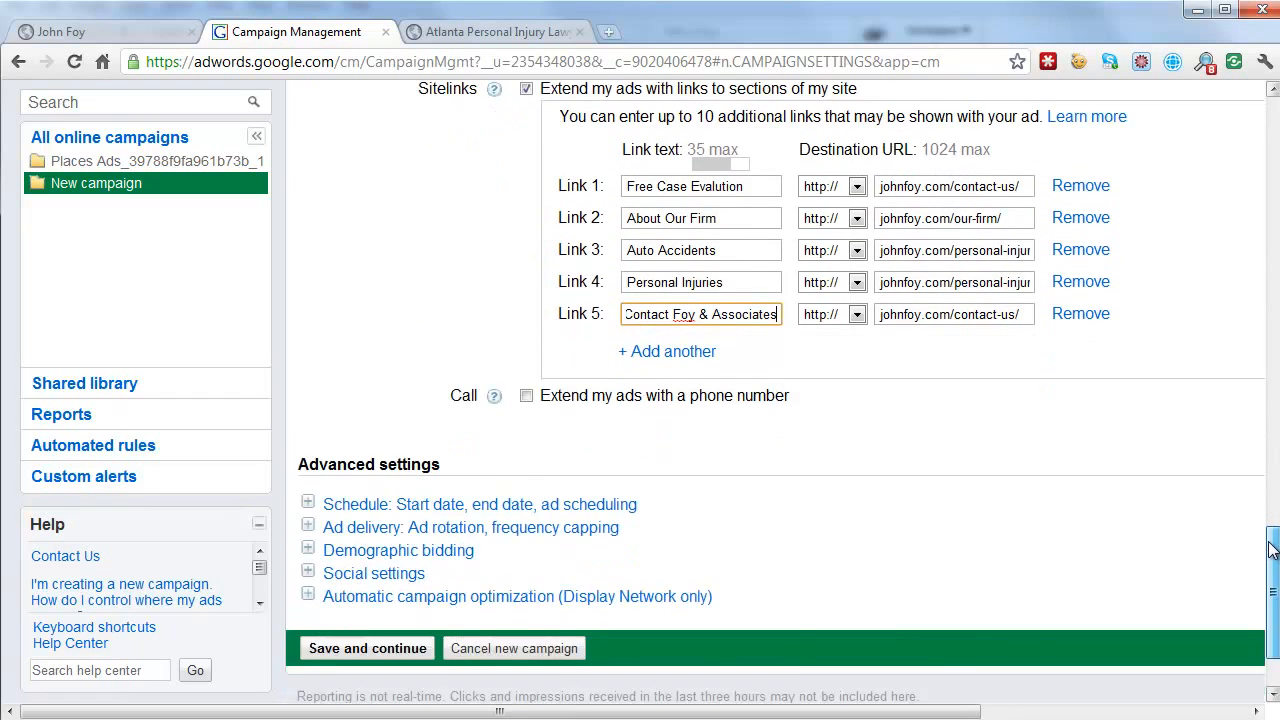
pyautogui.click(526, 396)
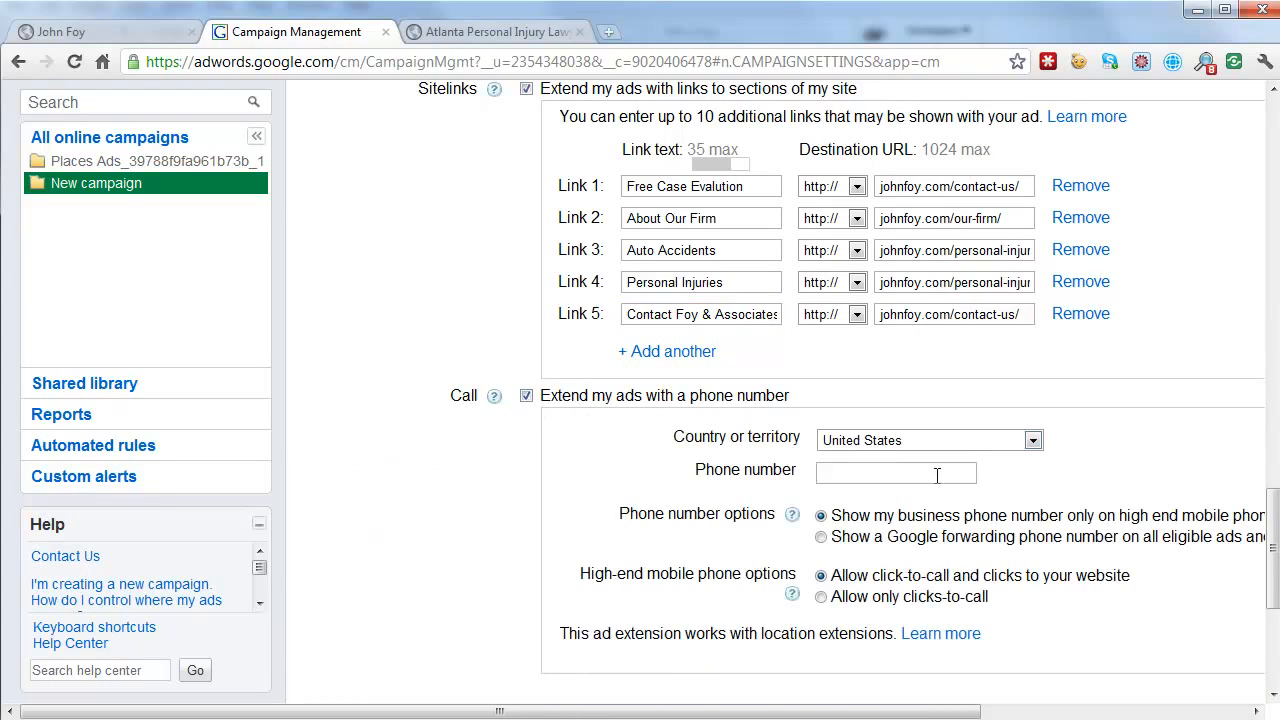
pyautogui.click(918, 476)
# - Enter the headquarters phone number from the firm's website in the call extension and show a Google forwarding number on all eligible ads and devices
pyautogui.click(454, 30)
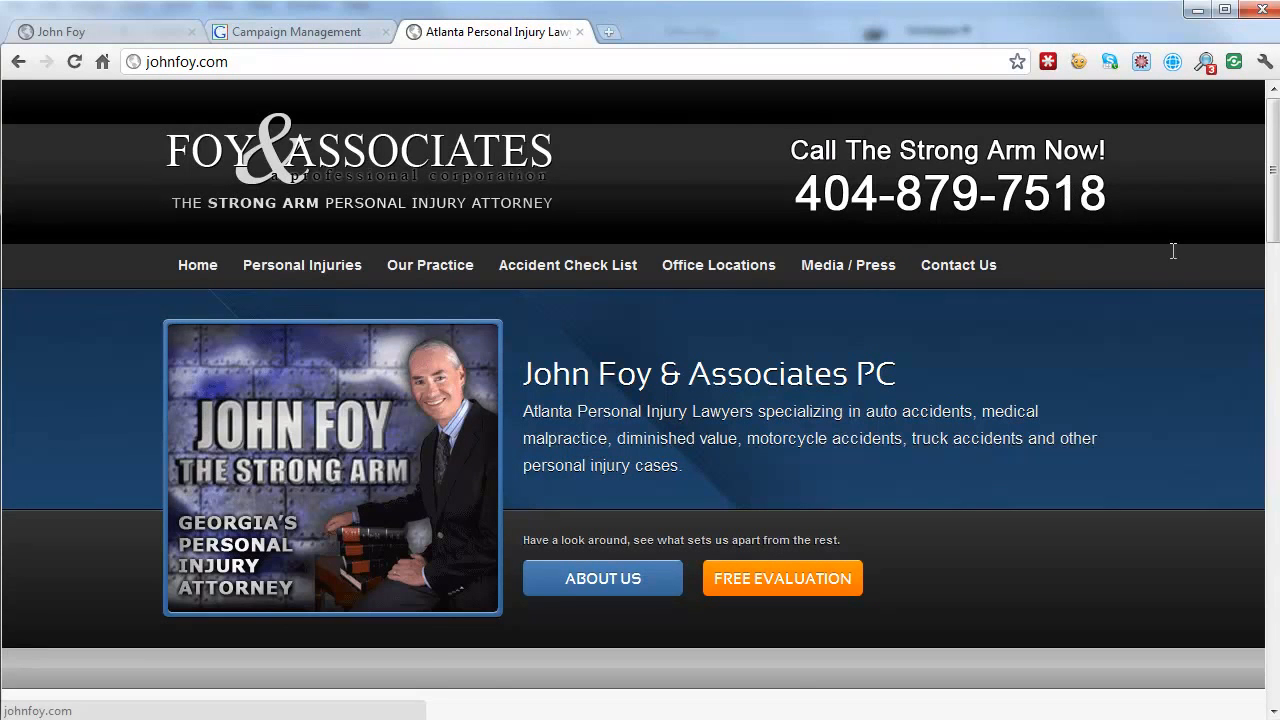
pyautogui.moveTo(1268, 232); pyautogui.dragTo(1274, 669)
pyautogui.moveTo(246, 358); pyautogui.dragTo(165, 348)
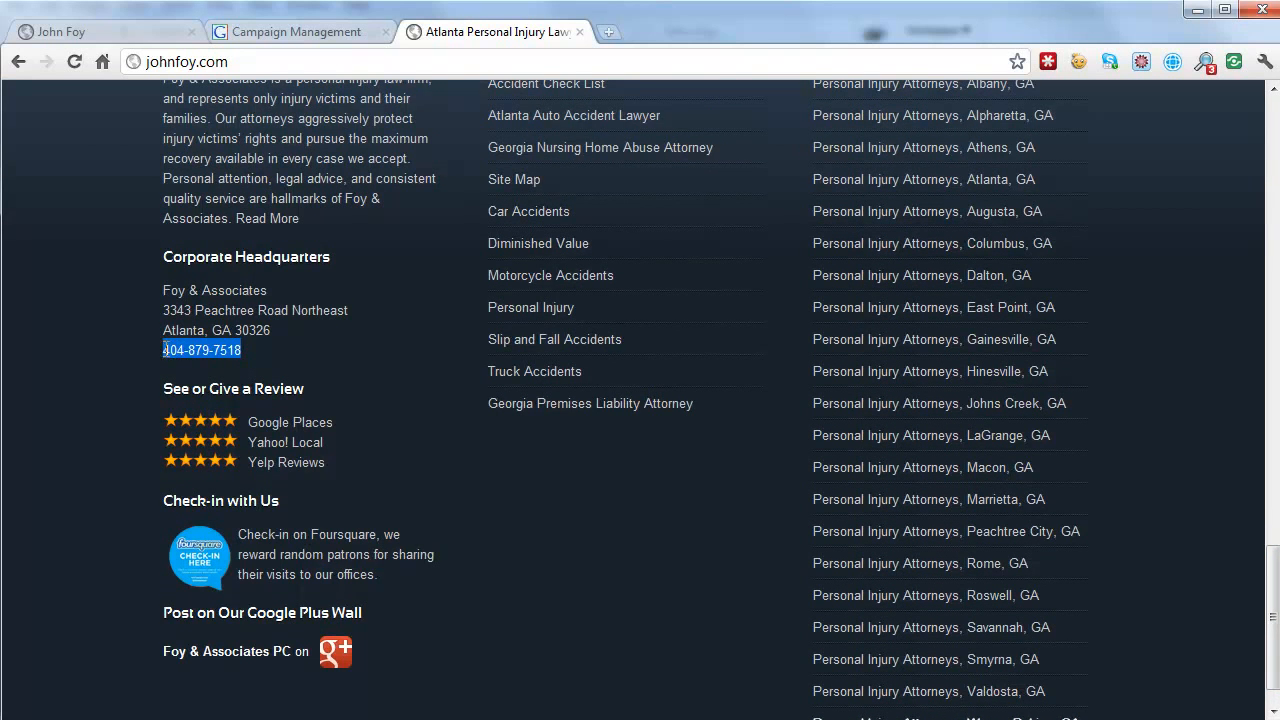
pyautogui.click(282, 33)
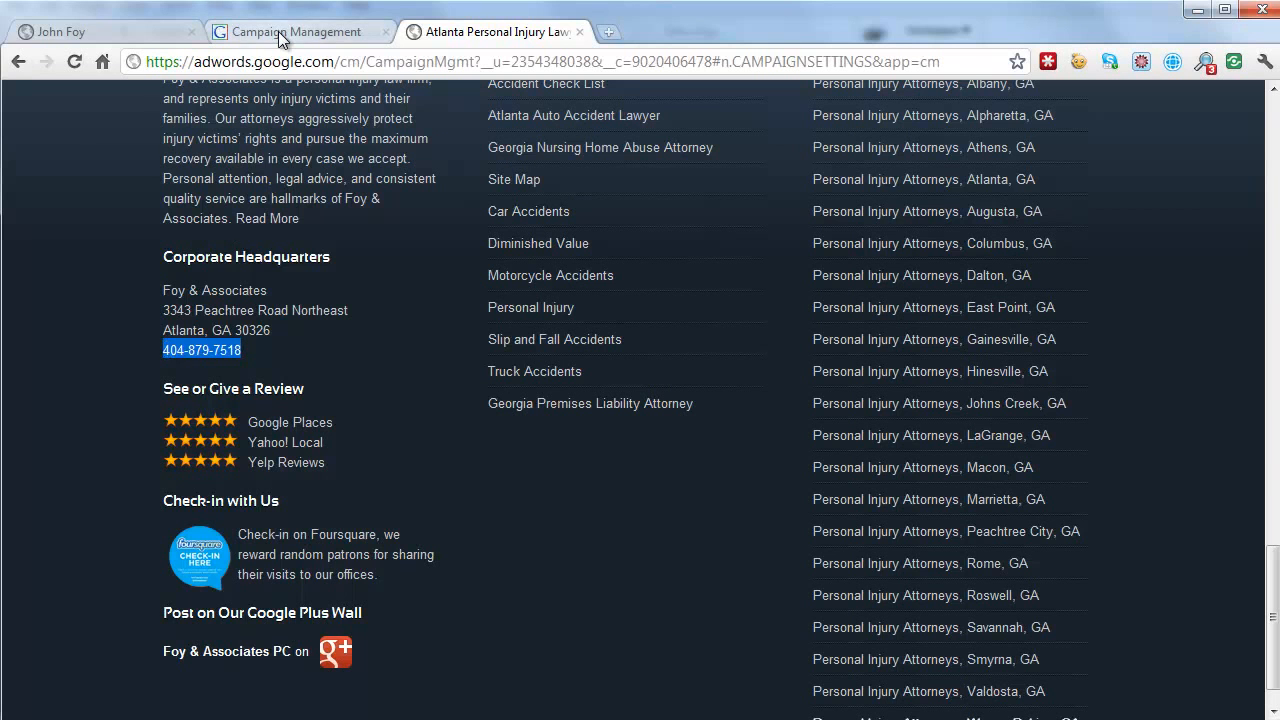
pyautogui.hotkey('ctrl', 'v')
pyautogui.moveTo(818, 714); pyautogui.dragTo(922, 716)
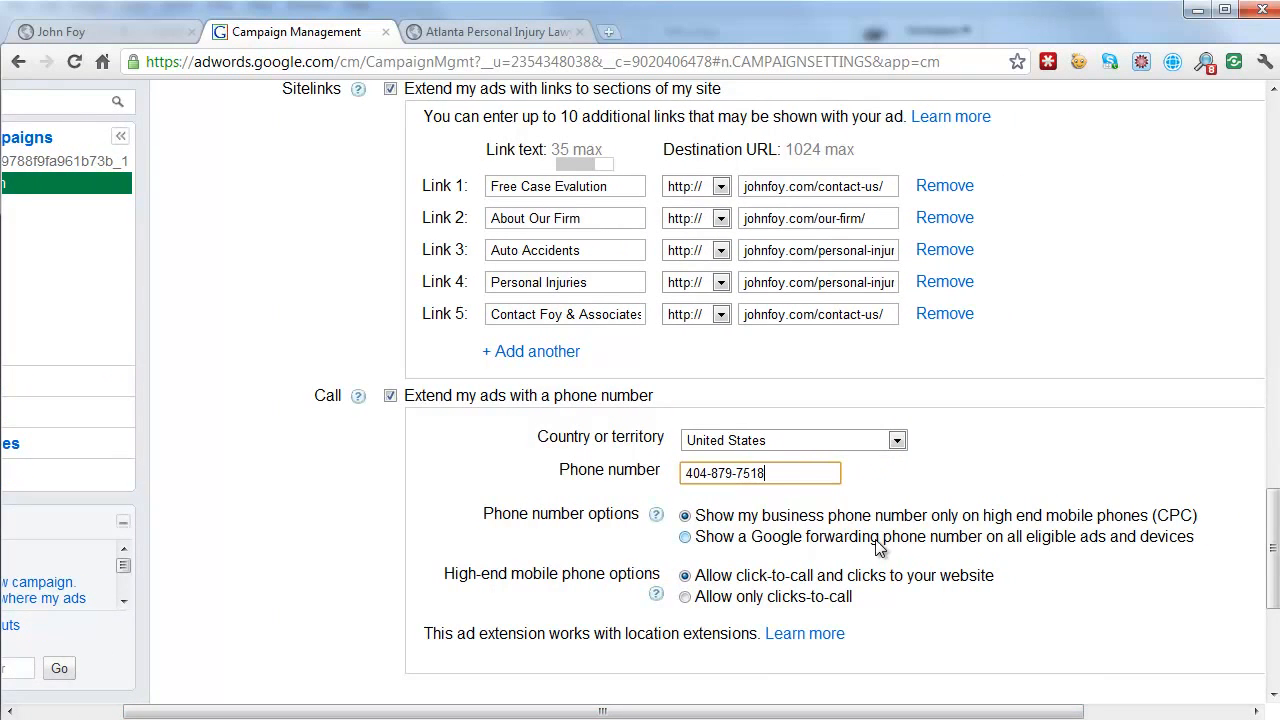
pyautogui.click(685, 537)
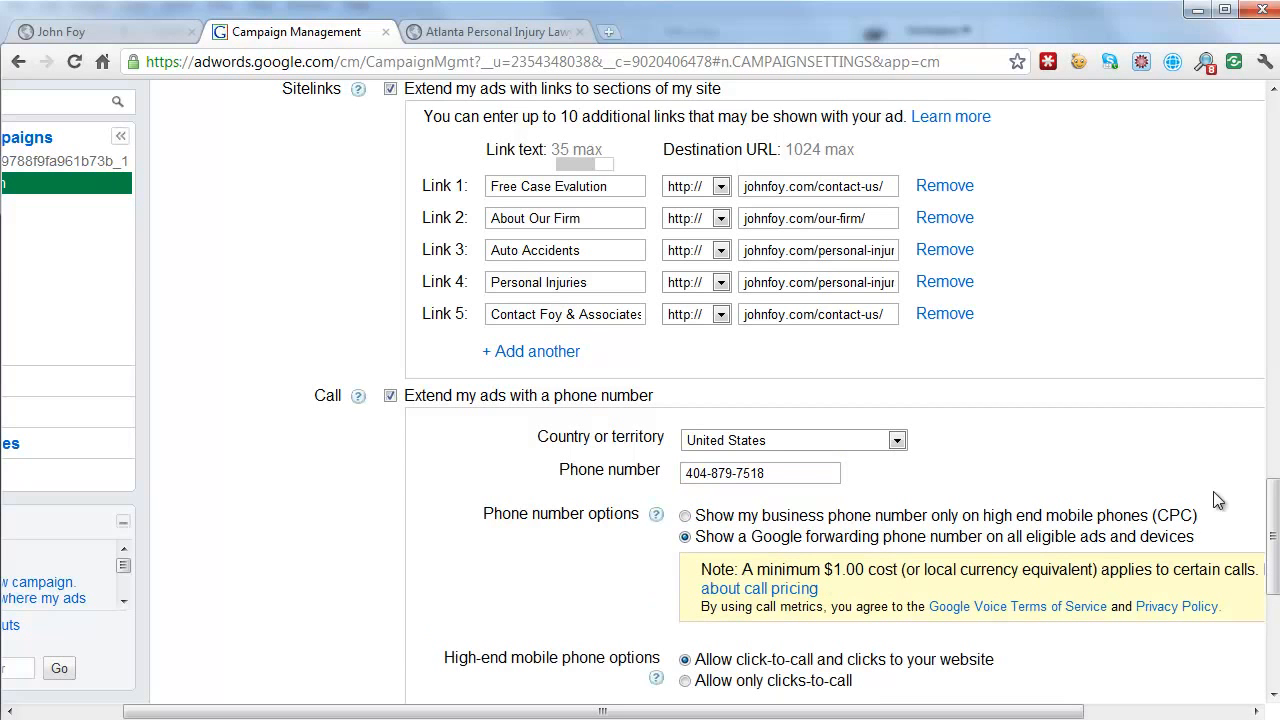
# - Examine the advanced settings for schedule, ad delivery, demographic bidding, social settings and automatic campaign optimization
pyautogui.moveTo(1274, 528); pyautogui.dragTo(1274, 563)
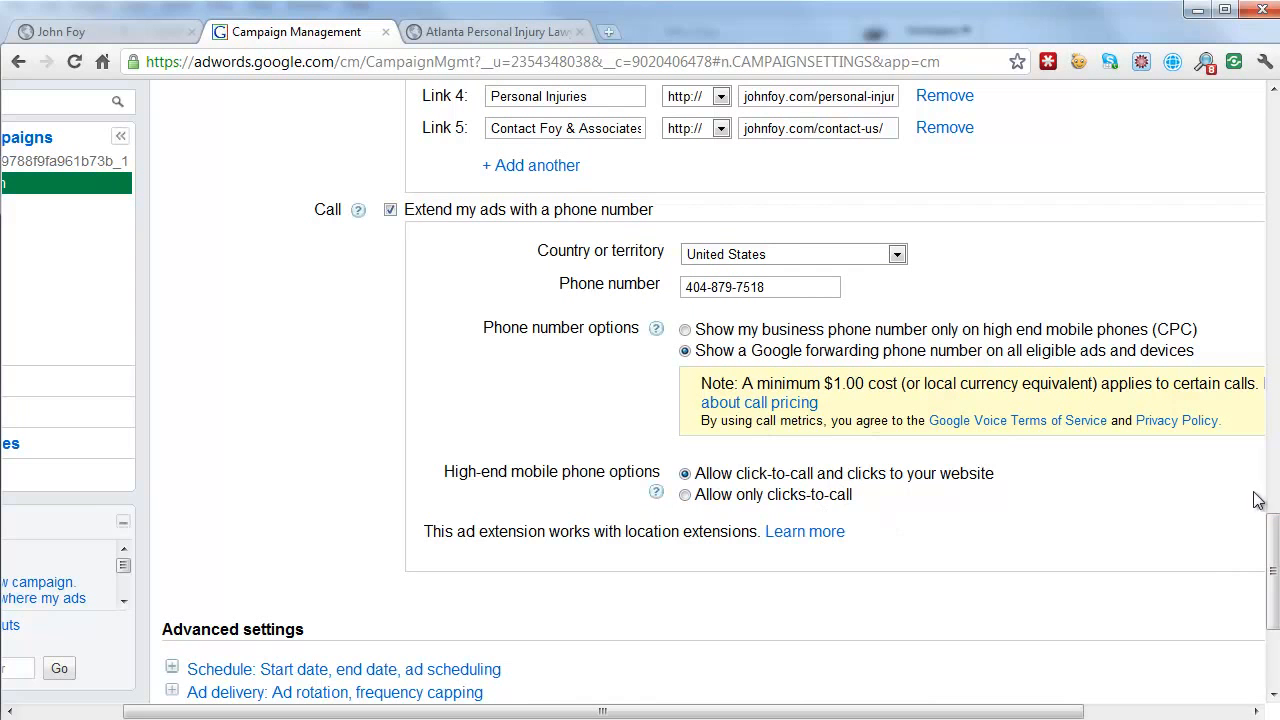
pyautogui.moveTo(1274, 551); pyautogui.dragTo(1274, 576)
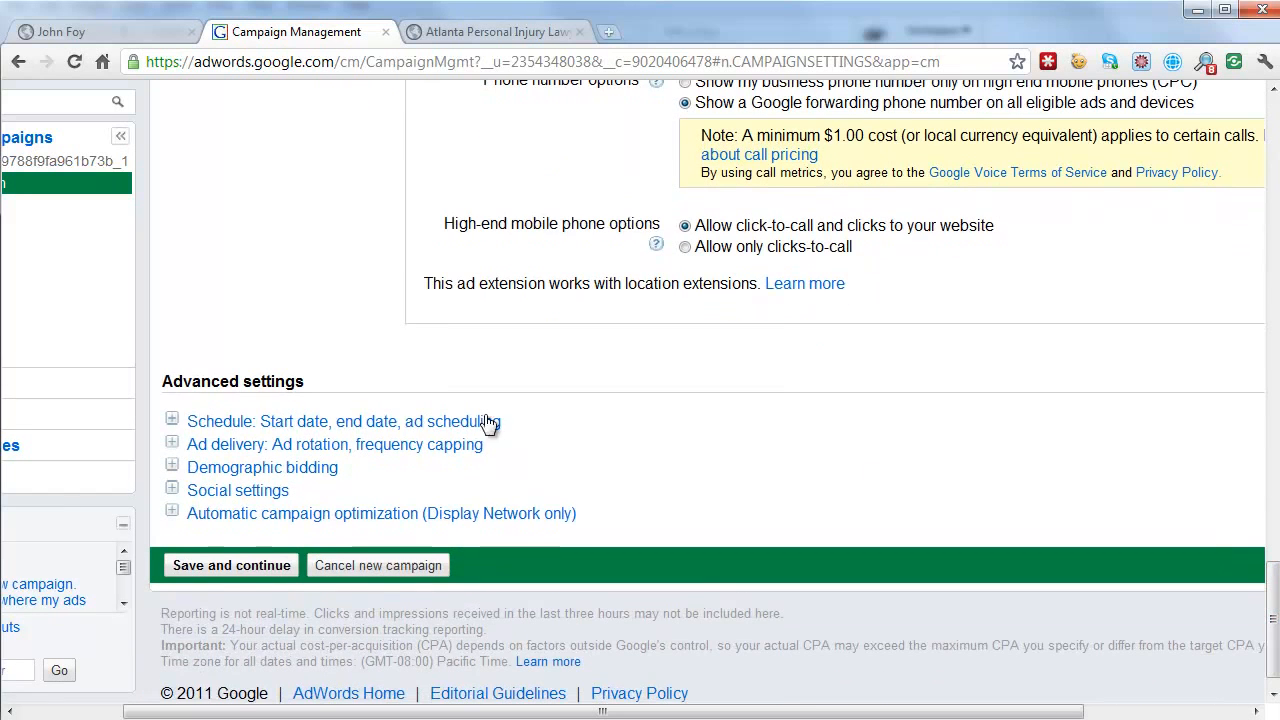
pyautogui.click(172, 422)
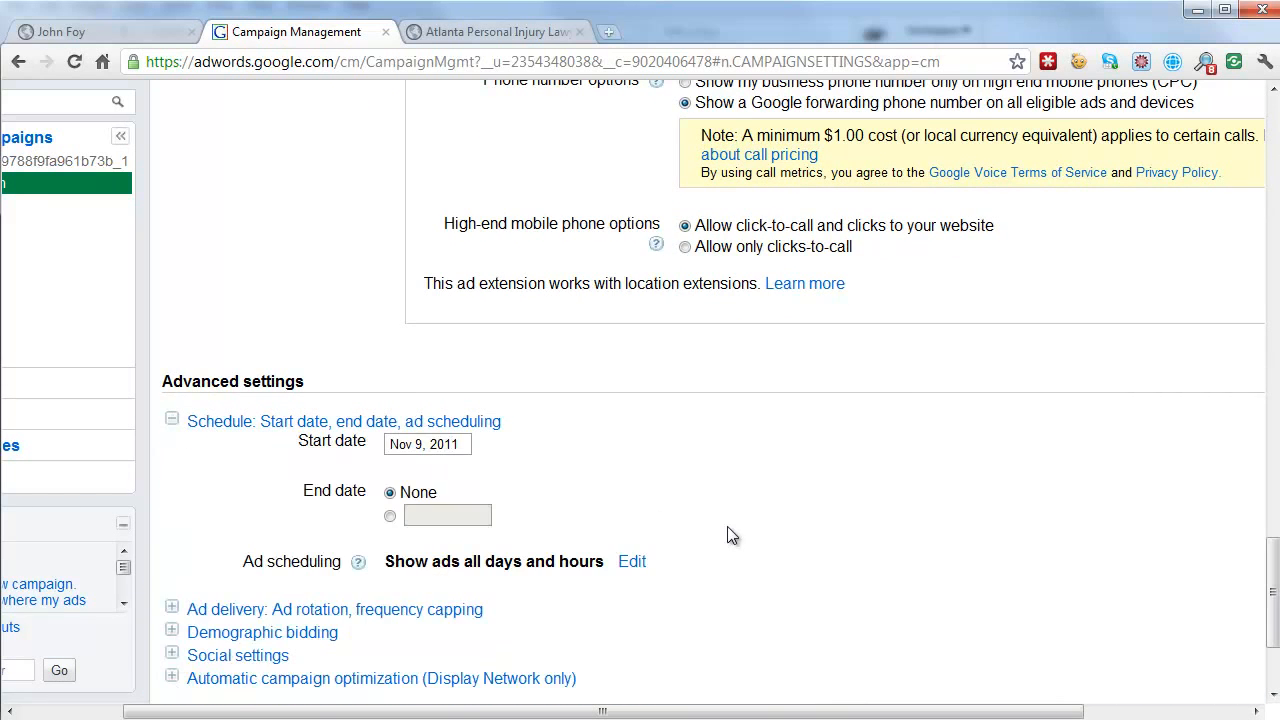
pyautogui.scroll(-2, 728, 534)
pyautogui.click(172, 443)
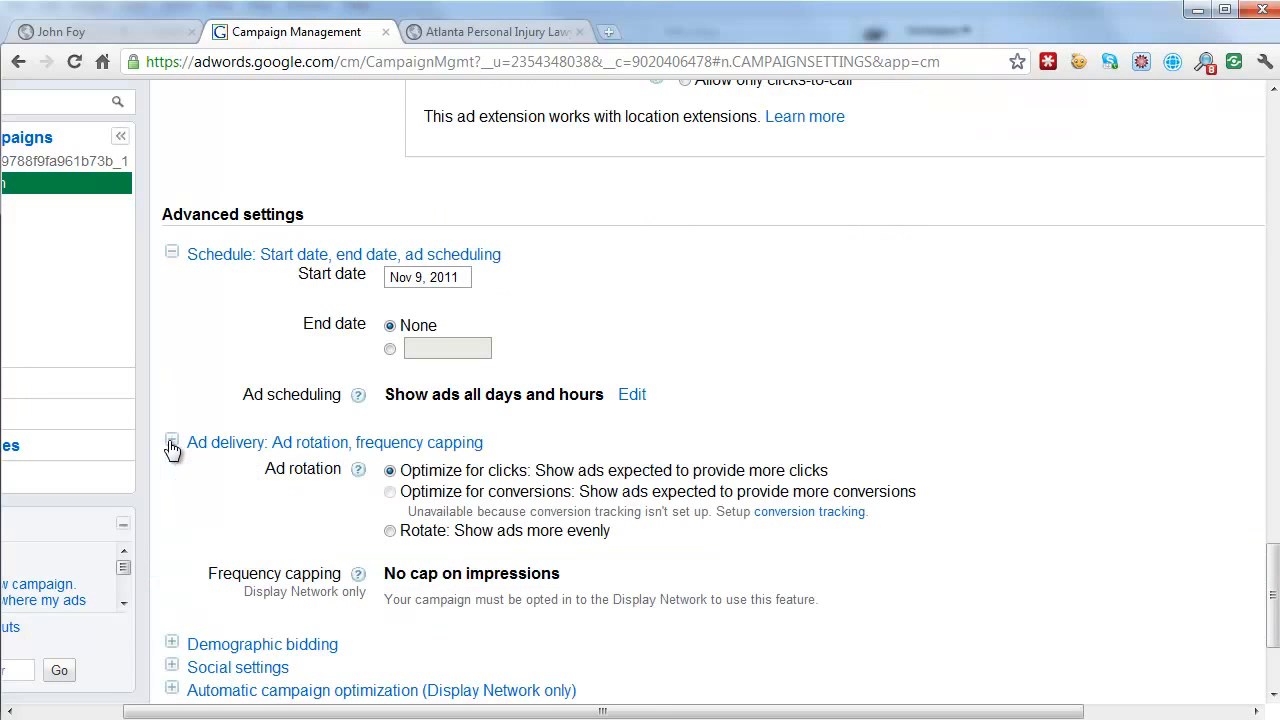
pyautogui.scroll(-2, 1053, 461)
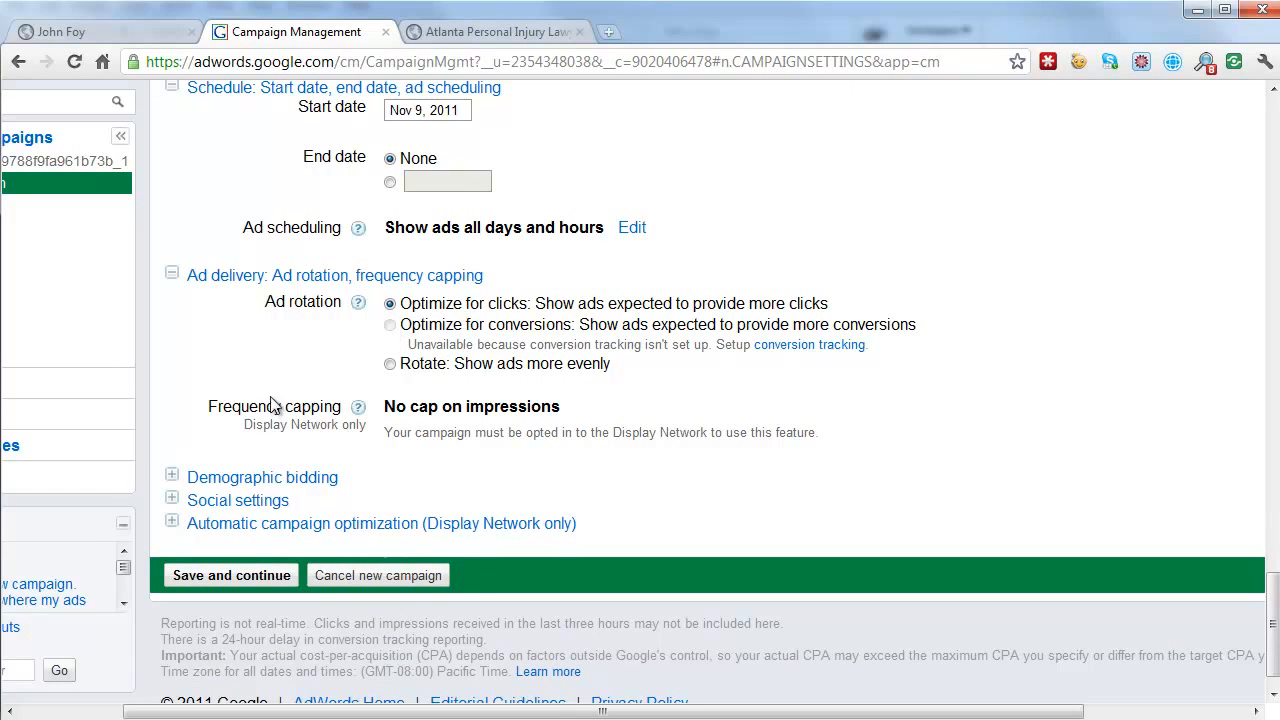
pyautogui.click(171, 478)
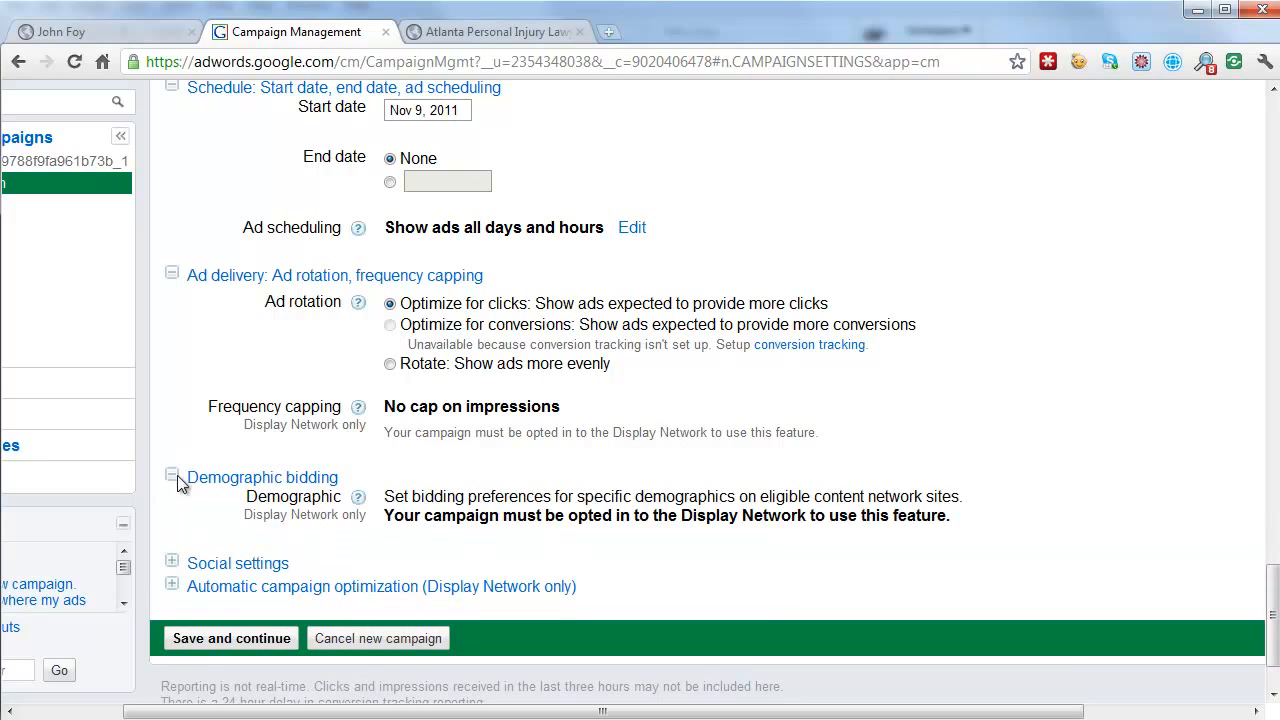
pyautogui.scroll(-1, 627, 480)
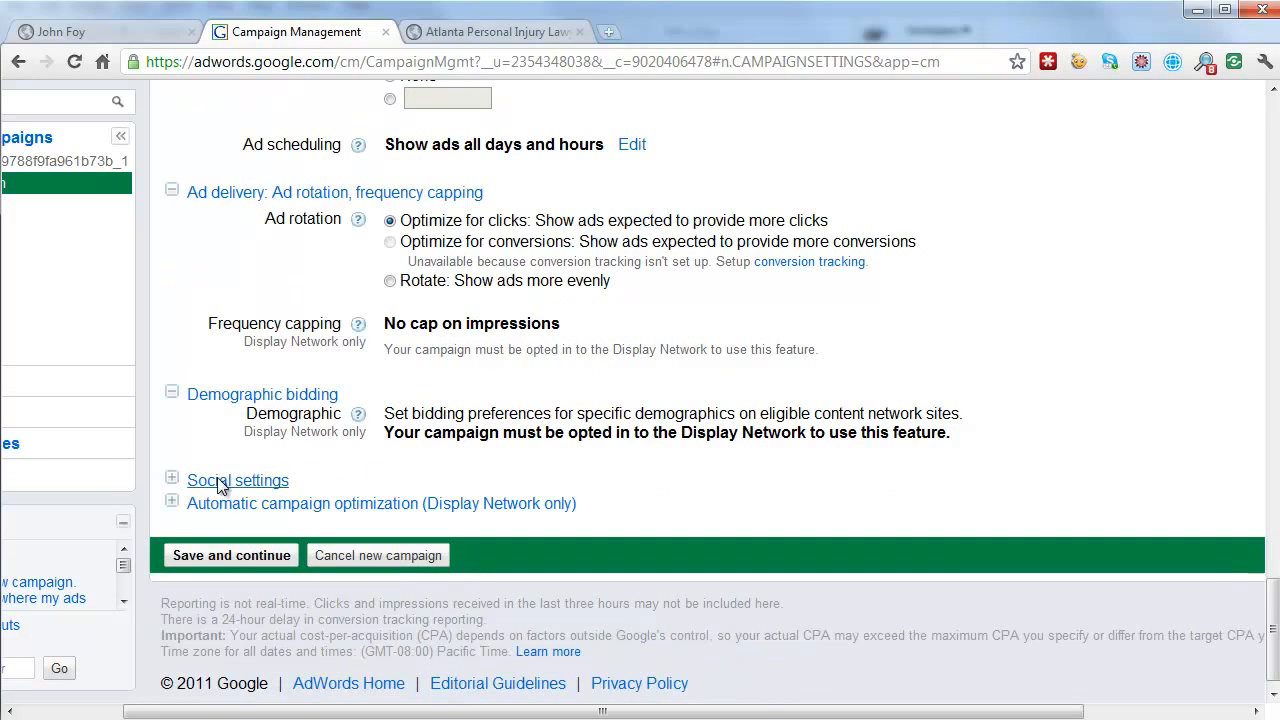
pyautogui.click(172, 481)
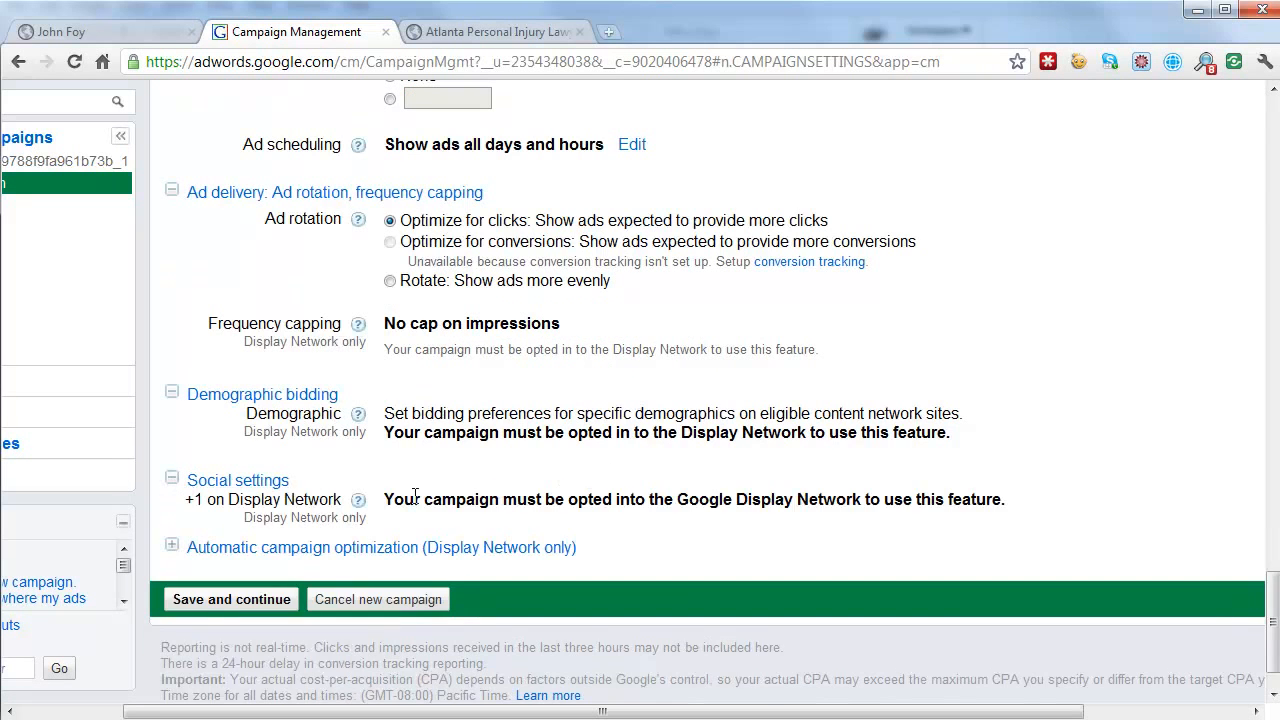
pyautogui.click(172, 546)
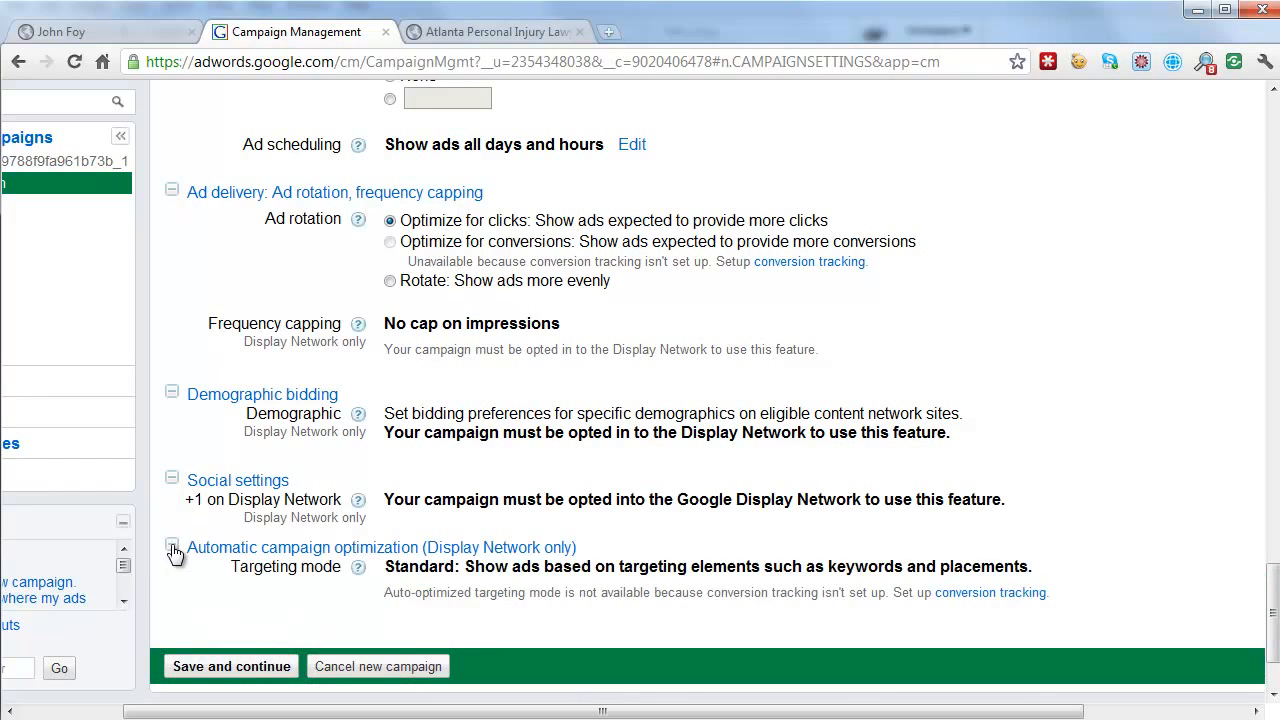
# - Save the campaign settings and continue to creating the ad group
pyautogui.scroll(-3, 740, 482)
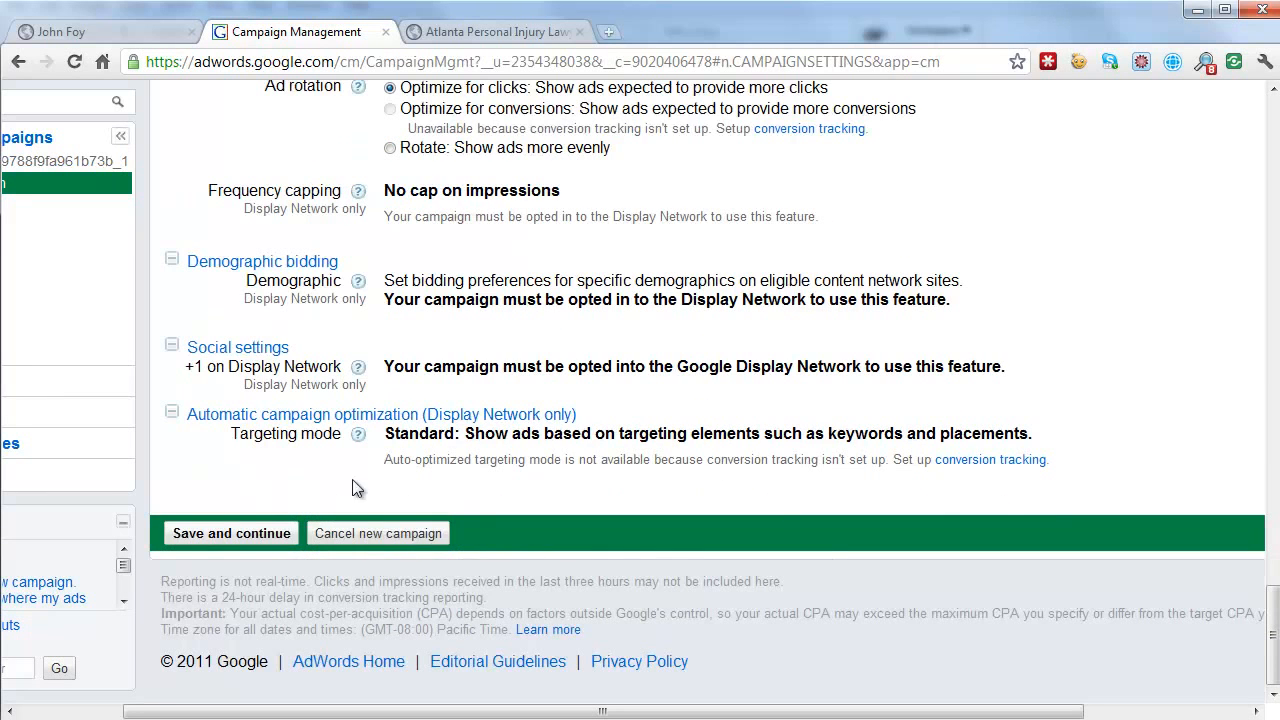
pyautogui.click(240, 533)
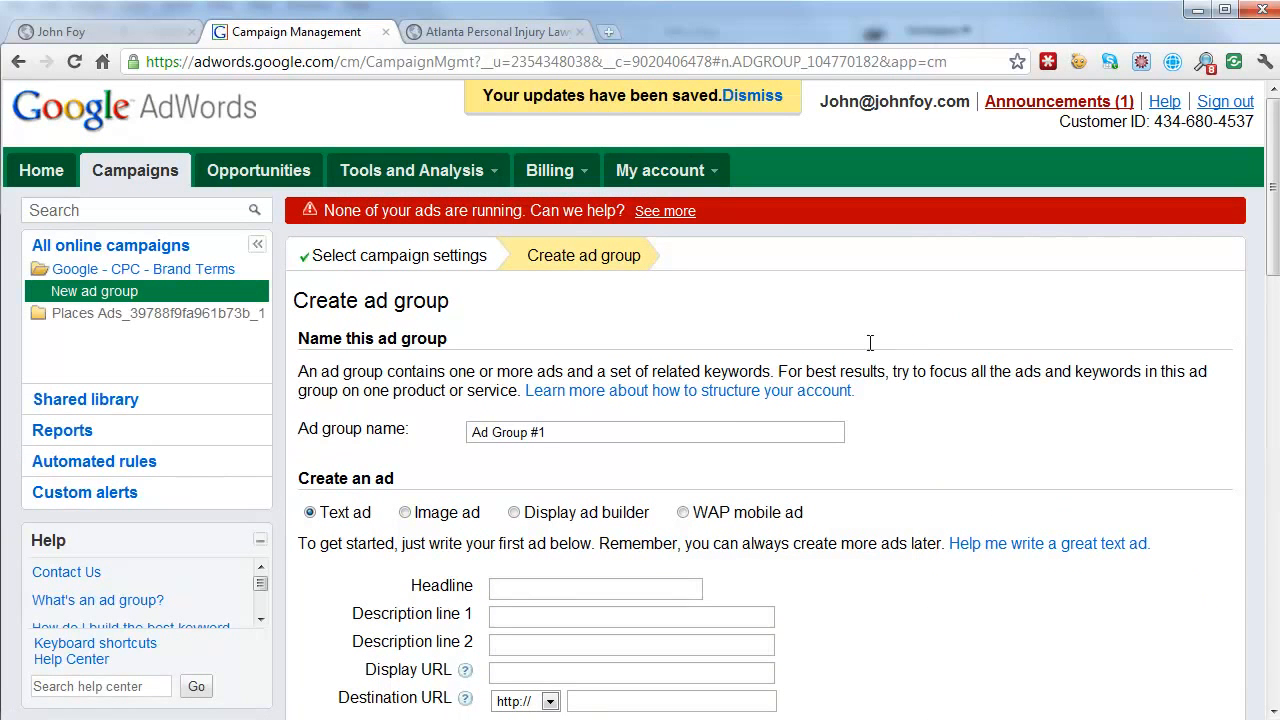
# - Replace the default ad group name with the law firm founder's first and last name
pyautogui.moveTo(600, 432); pyautogui.dragTo(372, 388)
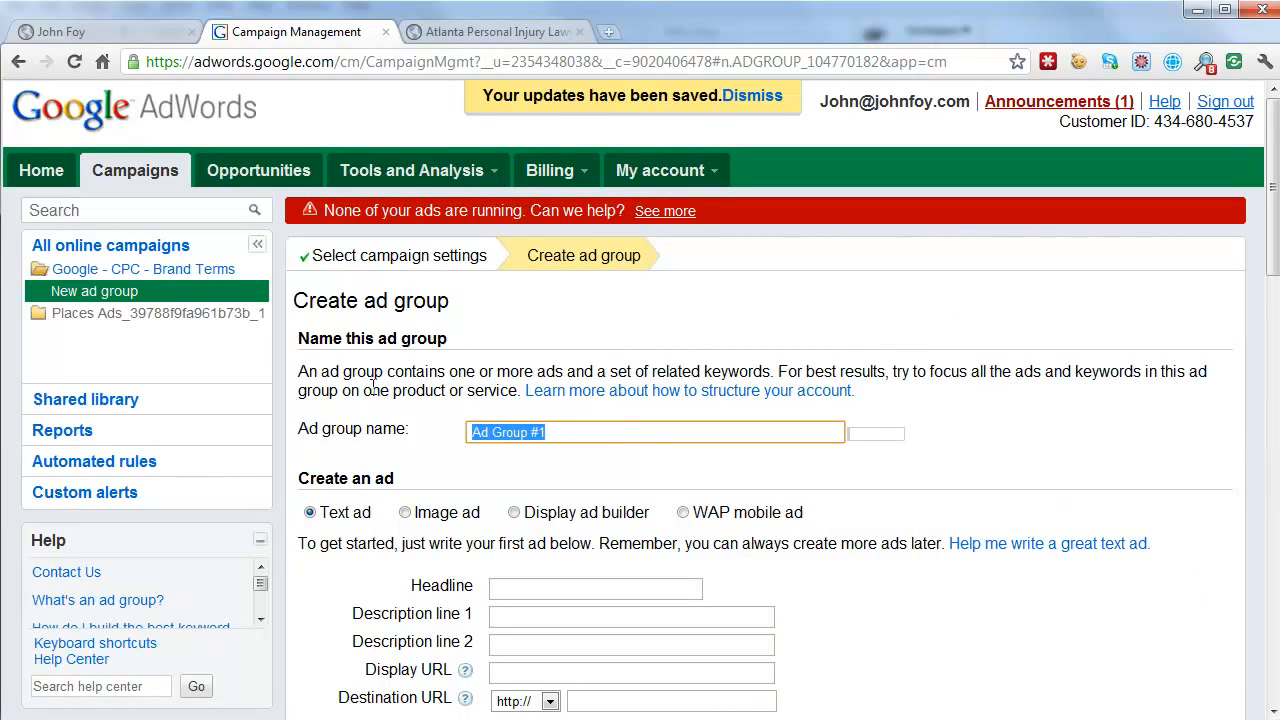
pyautogui.write('John Foy')
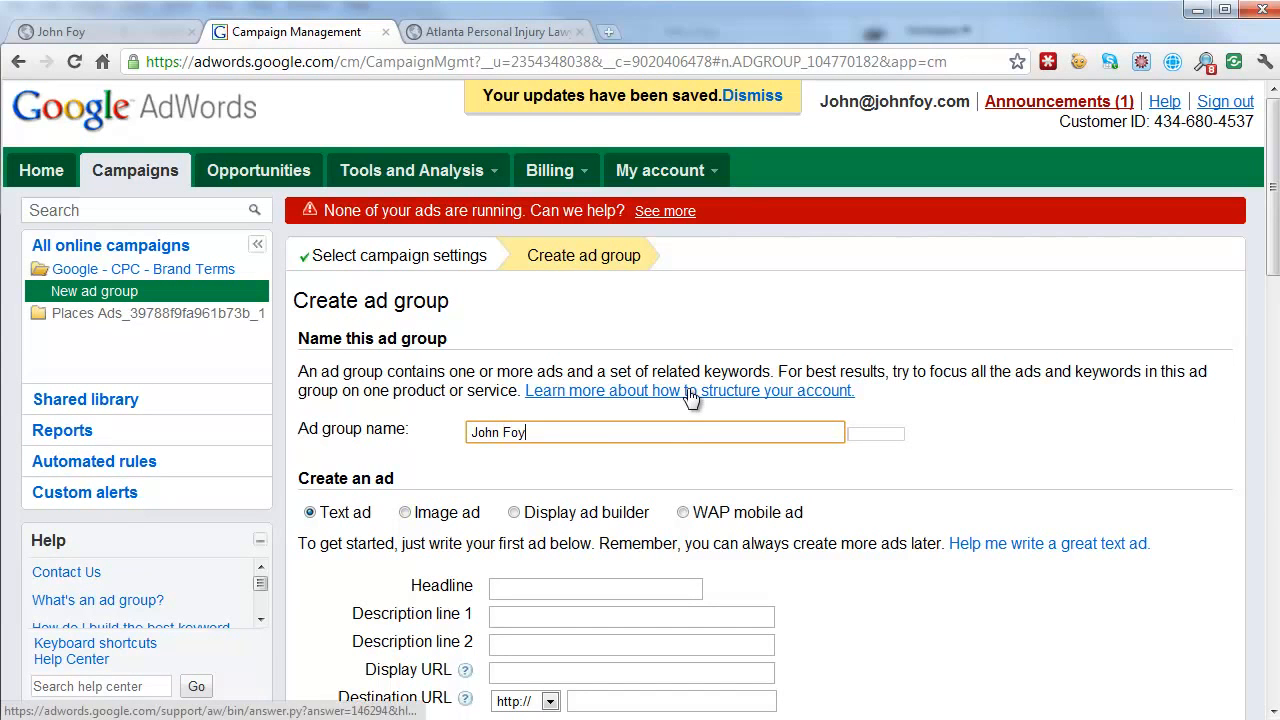
pyautogui.press('BackSpace')
pyautogui.click(472, 432)
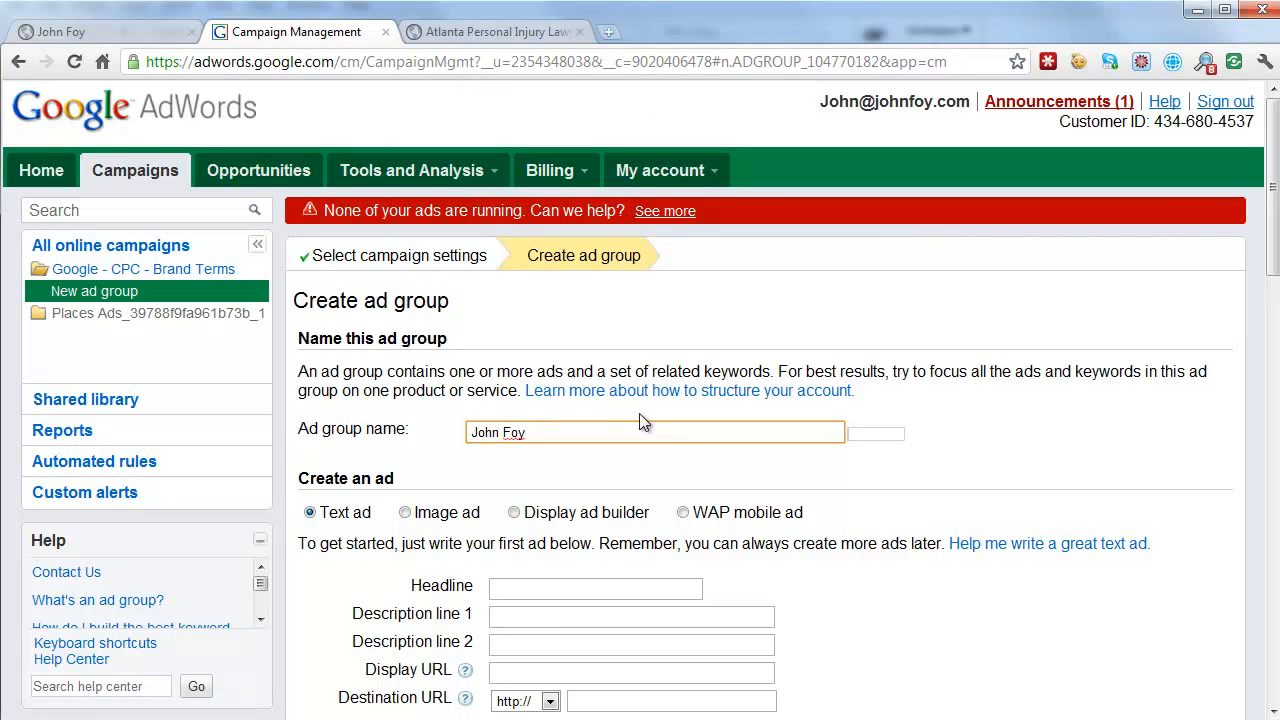
pyautogui.write('G')
pyautogui.press('BackSpace')
pyautogui.click(645, 435)
# - Set the text ad's headline to "John Foy & Associates PC"
pyautogui.moveTo(1273, 262); pyautogui.dragTo(1273, 323)
pyautogui.click(600, 354)
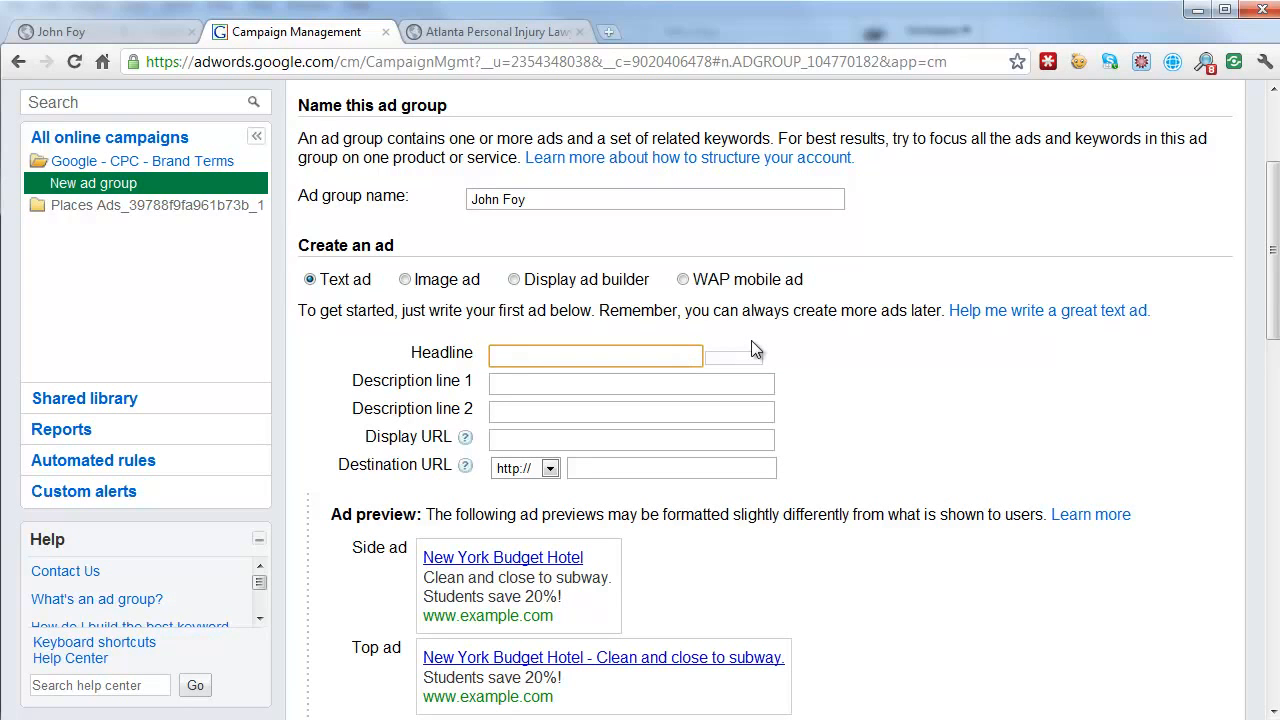
pyautogui.write('J')
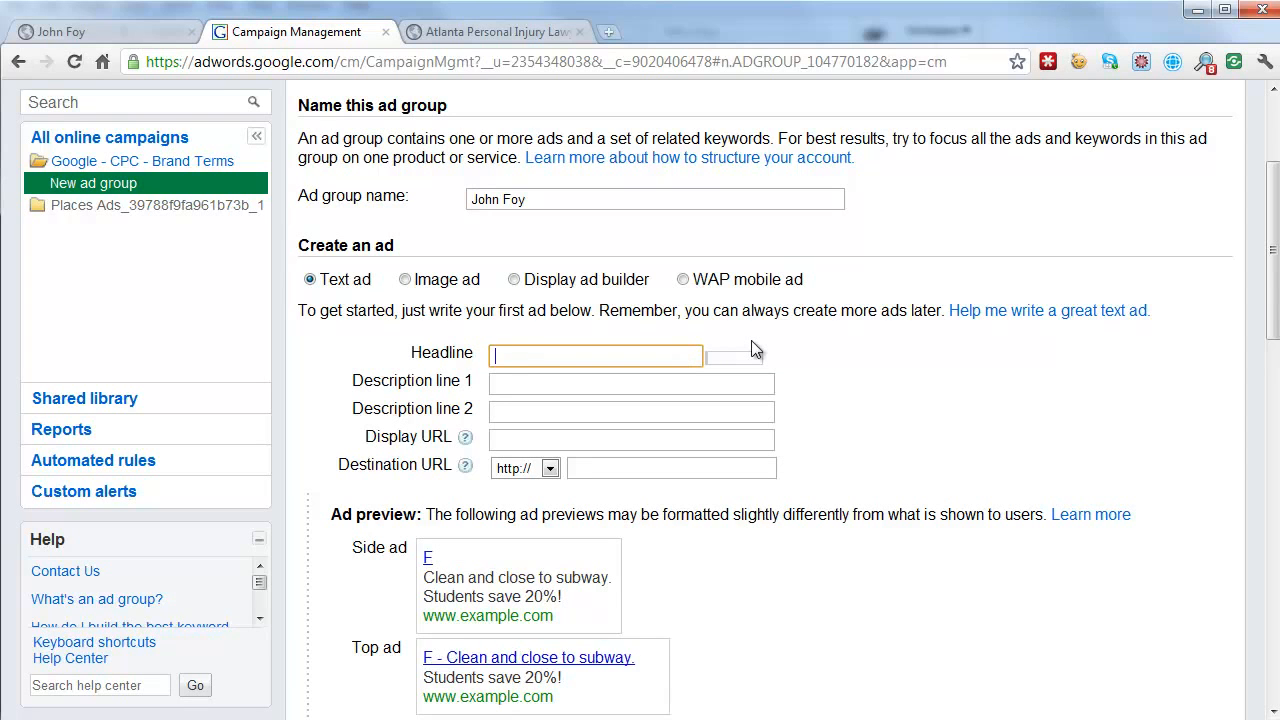
pyautogui.write('ohn F')
pyautogui.press('BackSpace')
pyautogui.press('BackSpace')
pyautogui.write('n Foy ')
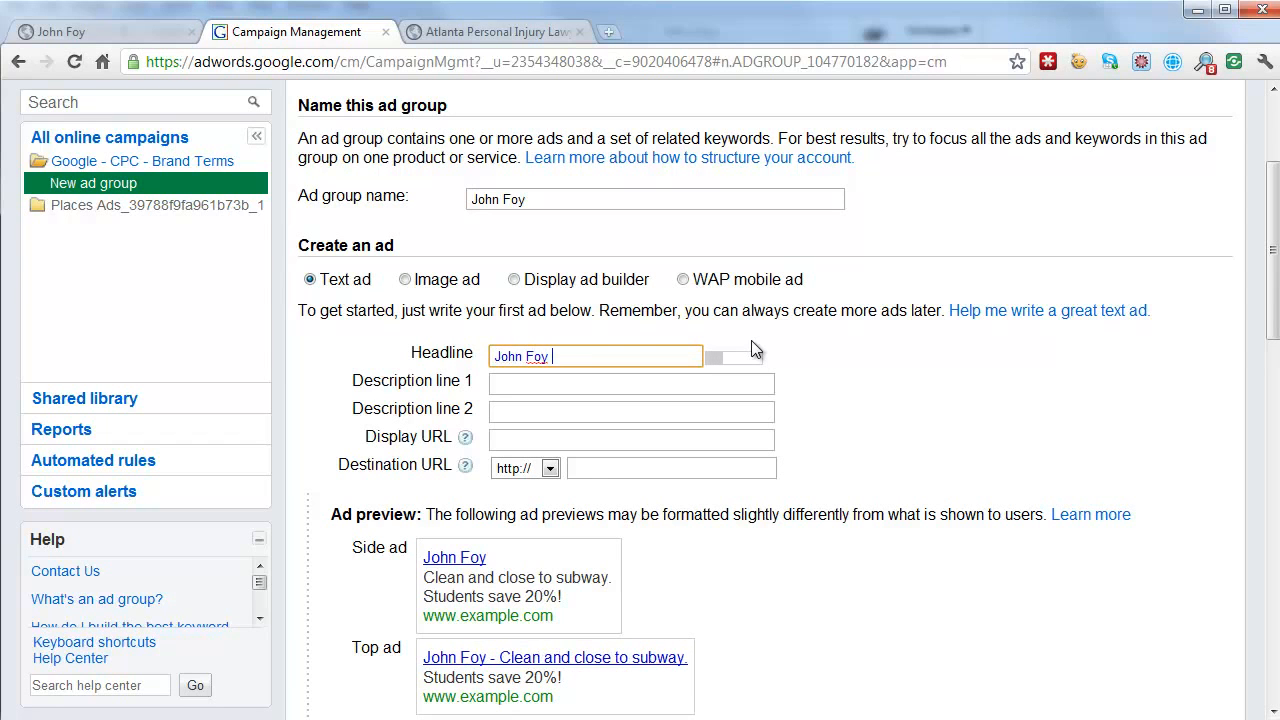
pyautogui.write('& Associate')
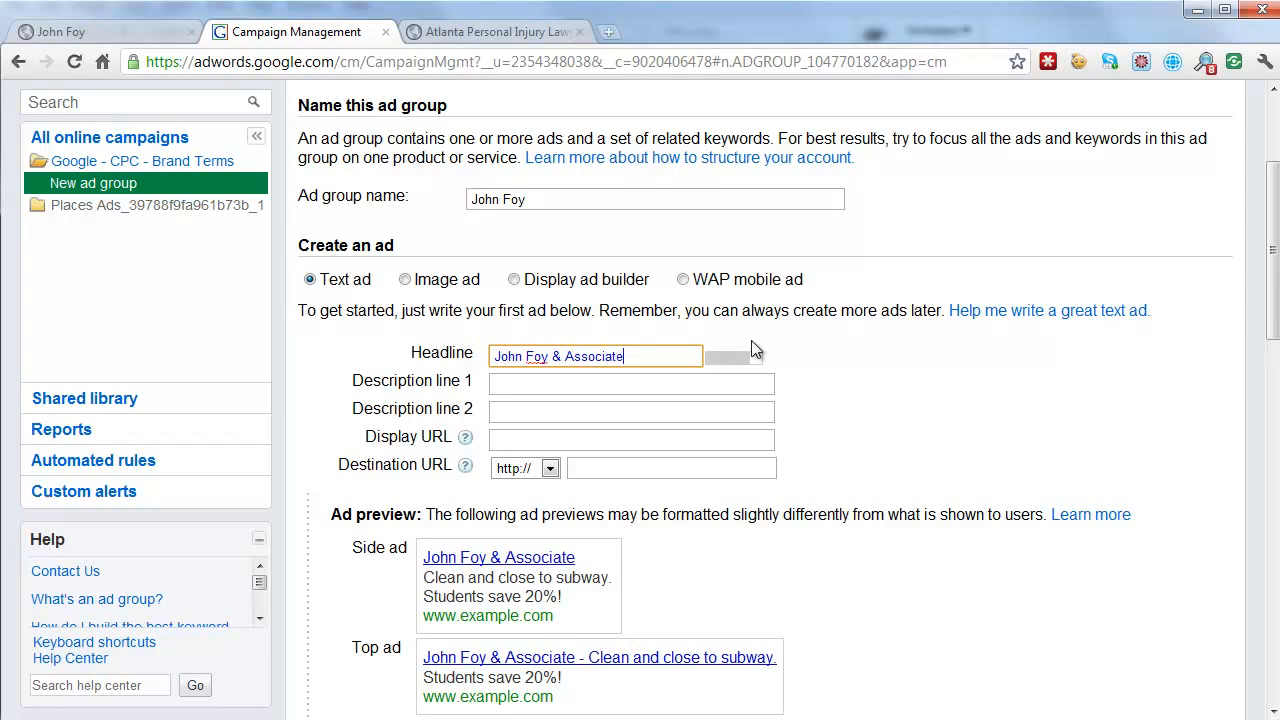
pyautogui.write('s PC')
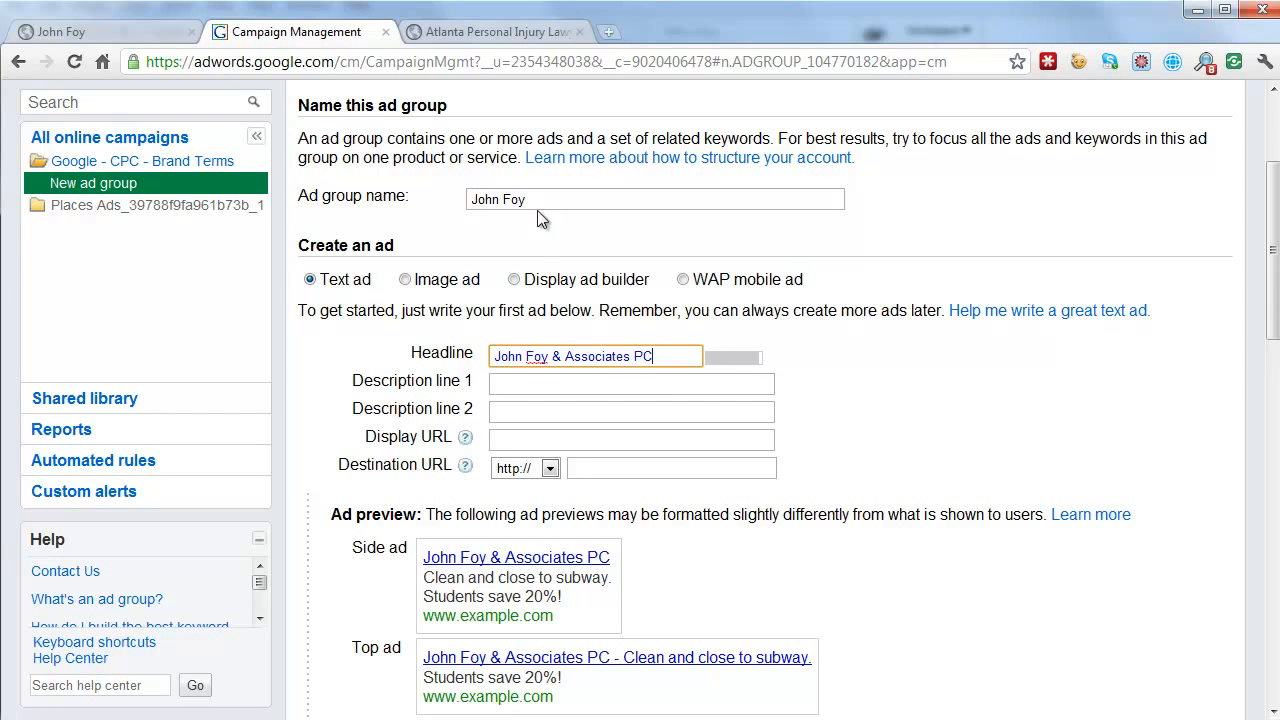
pyautogui.click(533, 388)
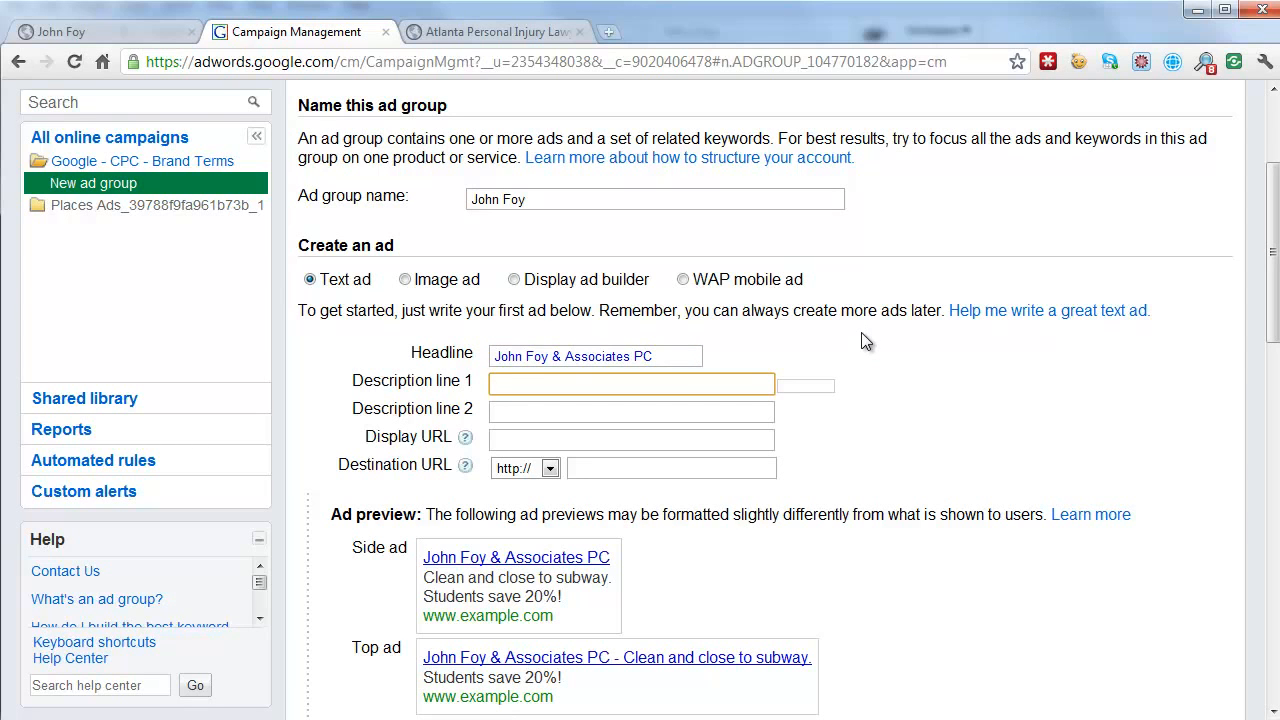
pyautogui.write('Call')
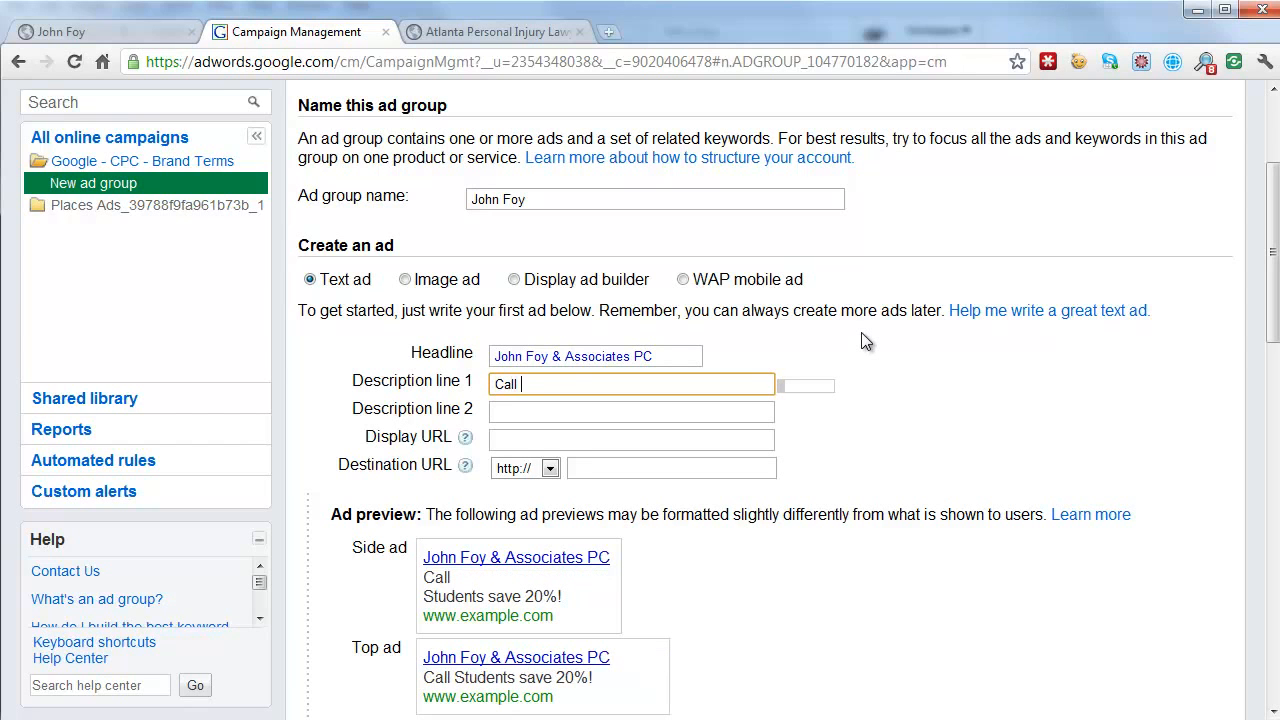
pyautogui.write(' Joh')
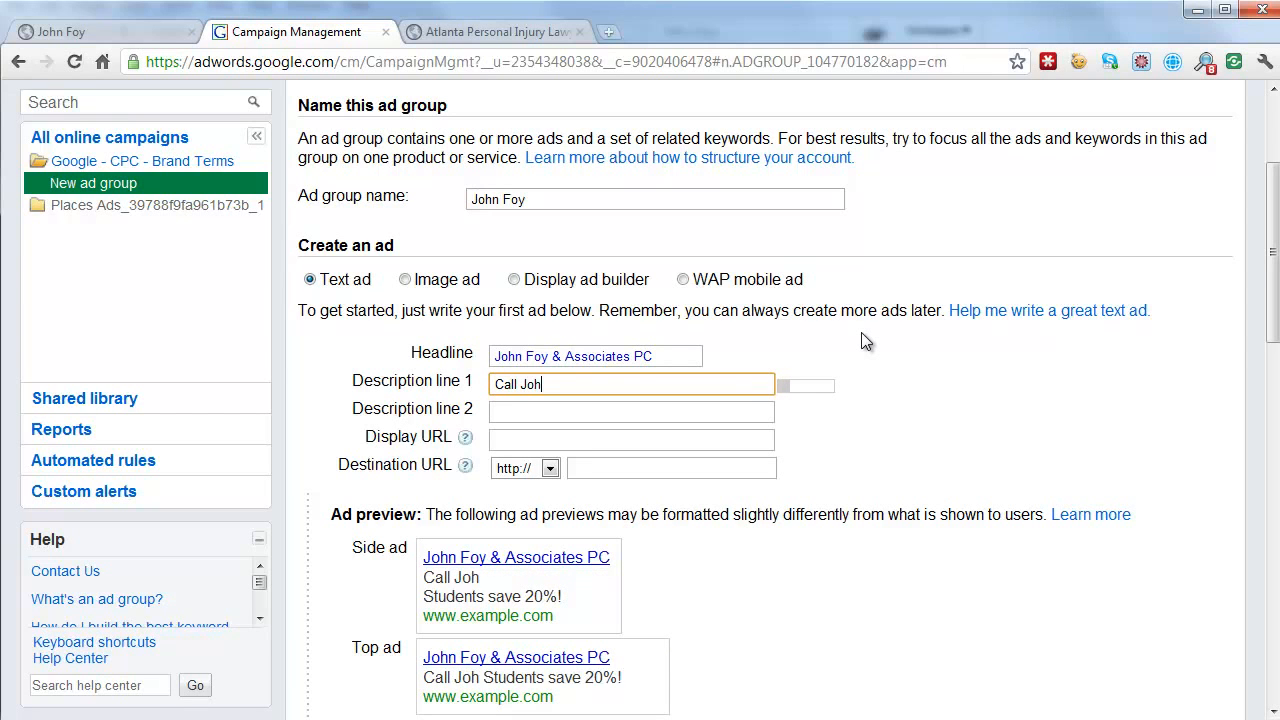
pyautogui.press('BackSpace')
pyautogui.press('BackSpace')
pyautogui.press('BackSpace')
pyautogui.write('Fo')
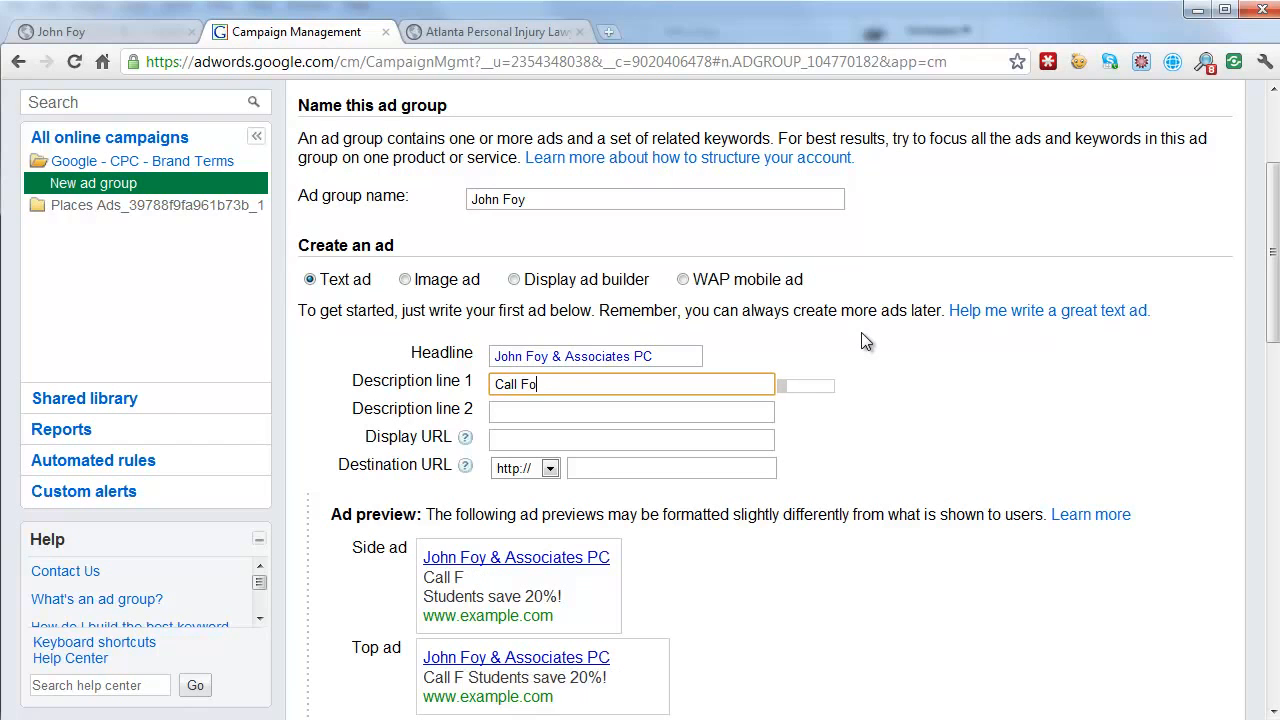
pyautogui.write('y & Associates')
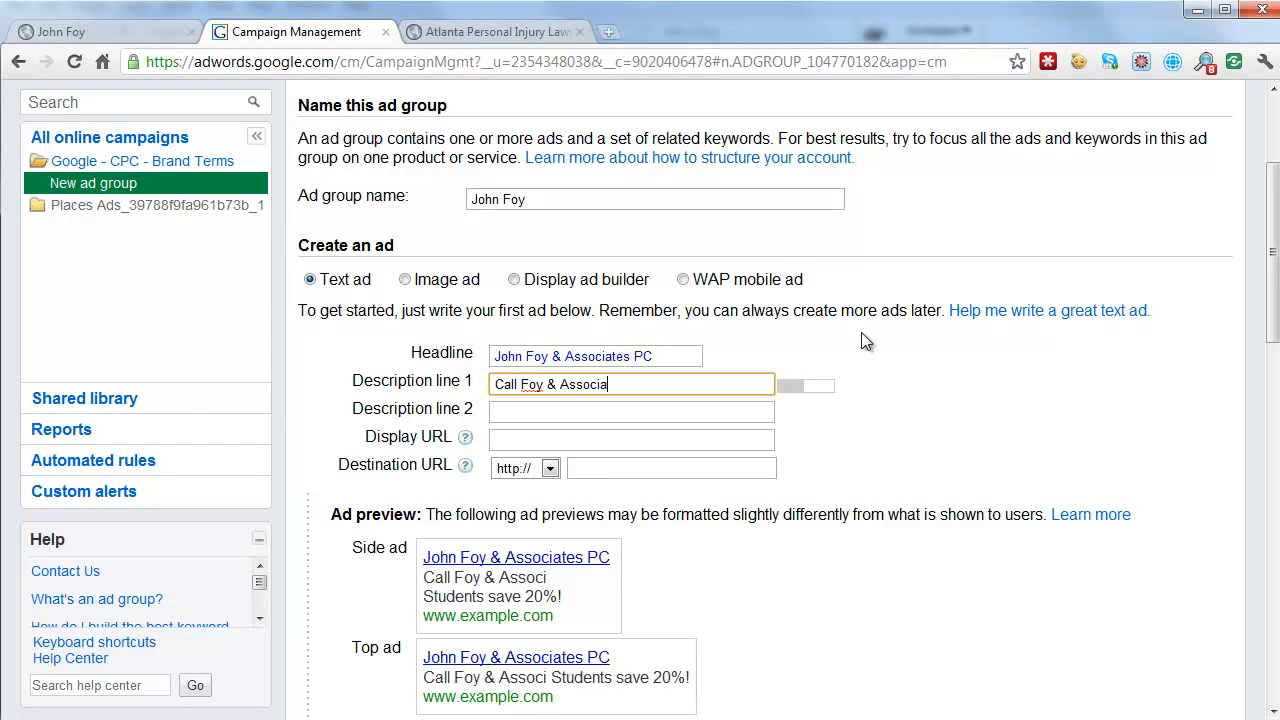
pyautogui.press('BackSpace')
pyautogui.press('BackSpace')
pyautogui.press('BackSpace')
pyautogui.press('BackSpace')
pyautogui.press('BackSpace')
pyautogui.press('BackSpace')
pyautogui.press('BackSpace')
pyautogui.press('BackSpace')
pyautogui.press('BackSpace')
pyautogui.press('BackSpace')
pyautogui.press('BackSpace')
pyautogui.press('BackSpace')
pyautogui.press('BackSpace')
pyautogui.press('BackSpace')
pyautogui.press('BackSpace')
pyautogui.press('BackSpace')
pyautogui.press('BackSpace')
pyautogui.press('BackSpace')
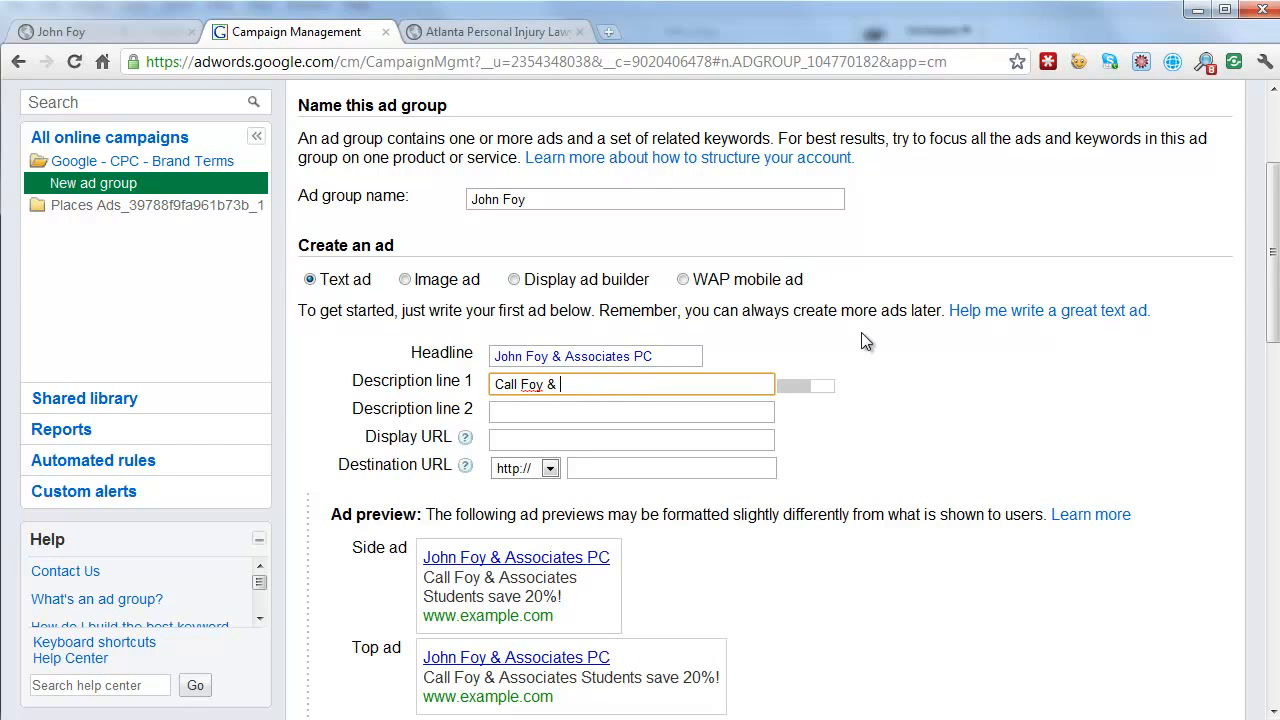
pyautogui.press('BackSpace')
pyautogui.press('BackSpace')
pyautogui.press('BackSpace')
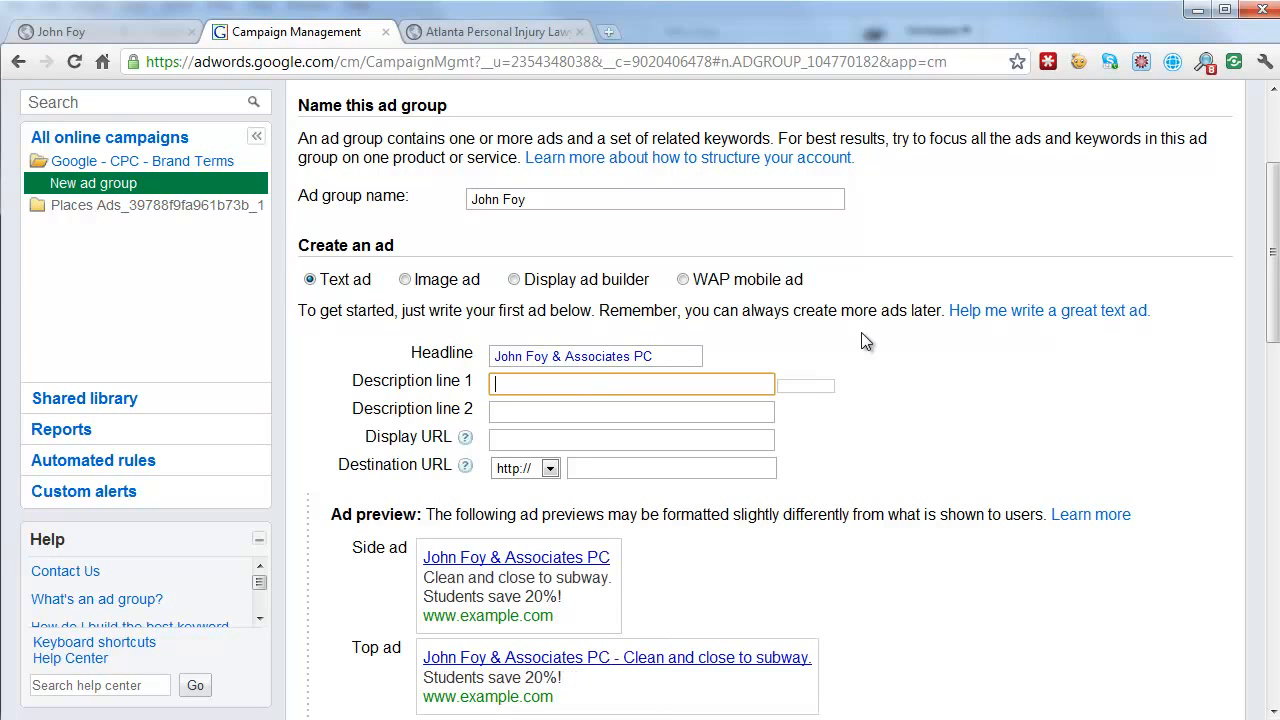
# - Set the text ad's description line 1 to "Injured in an Accident or Other"
pyautogui.write('Injur')
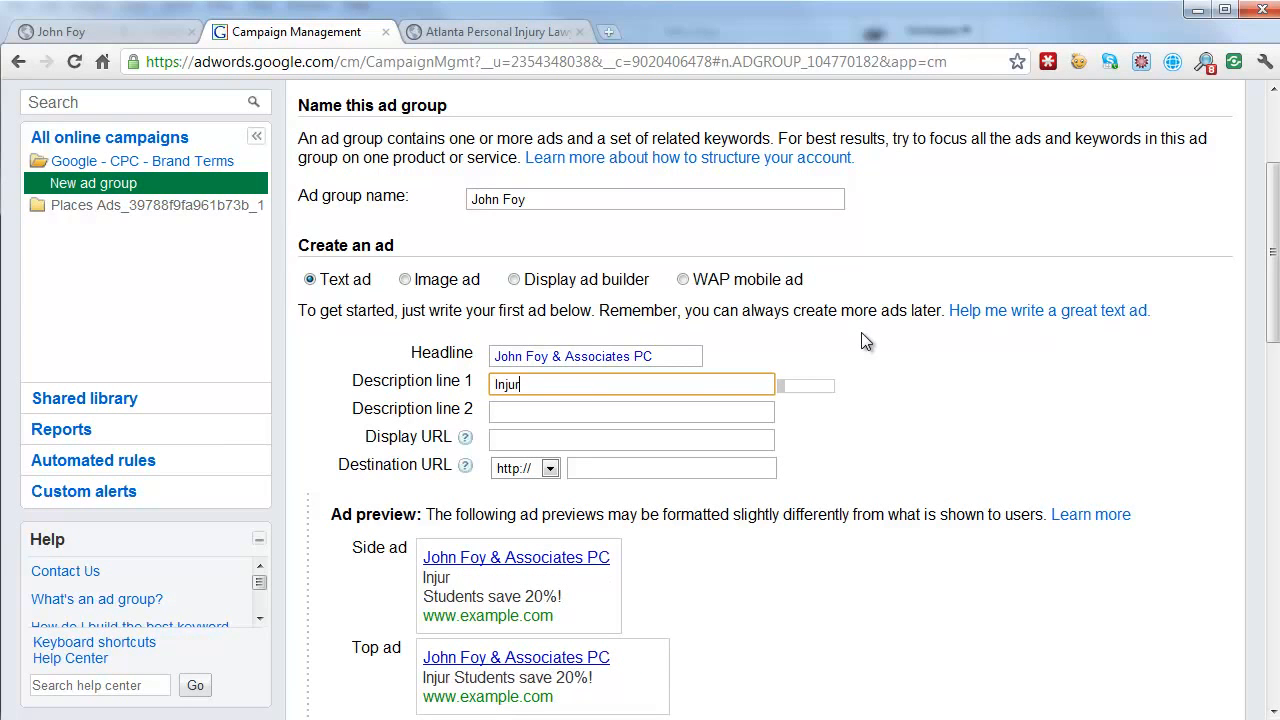
pyautogui.write('ed in')
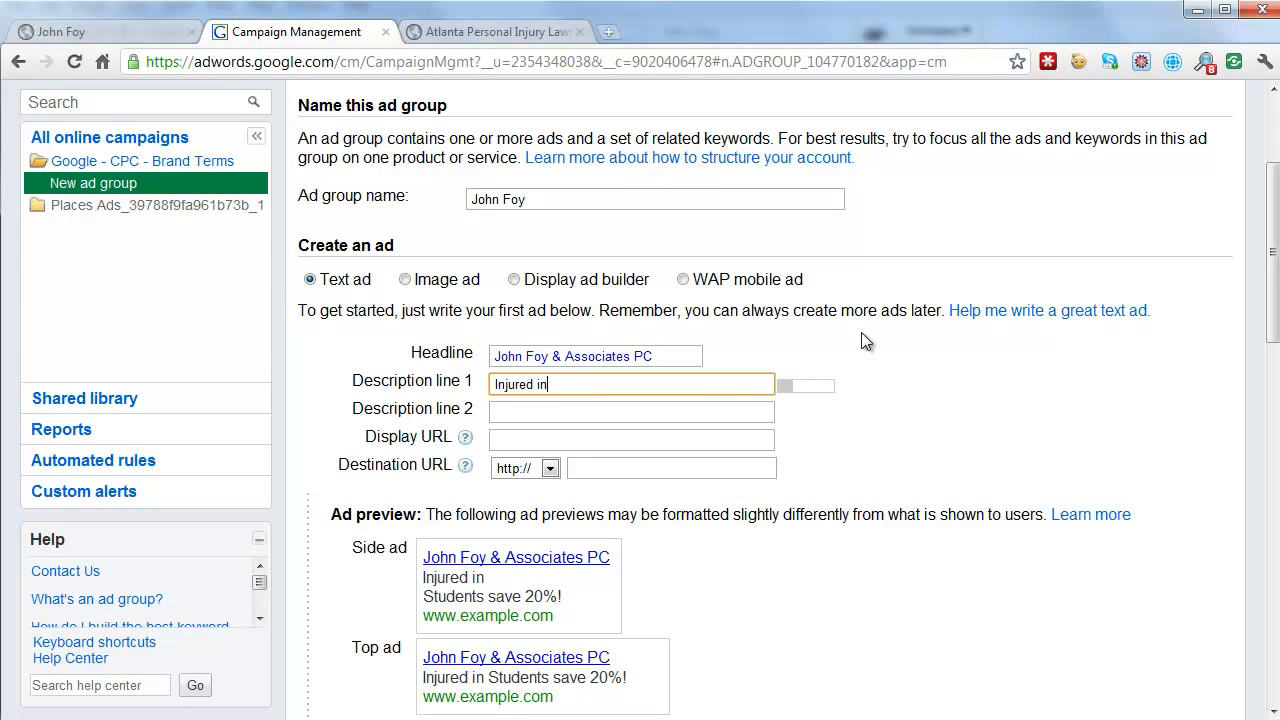
pyautogui.write(' an ')
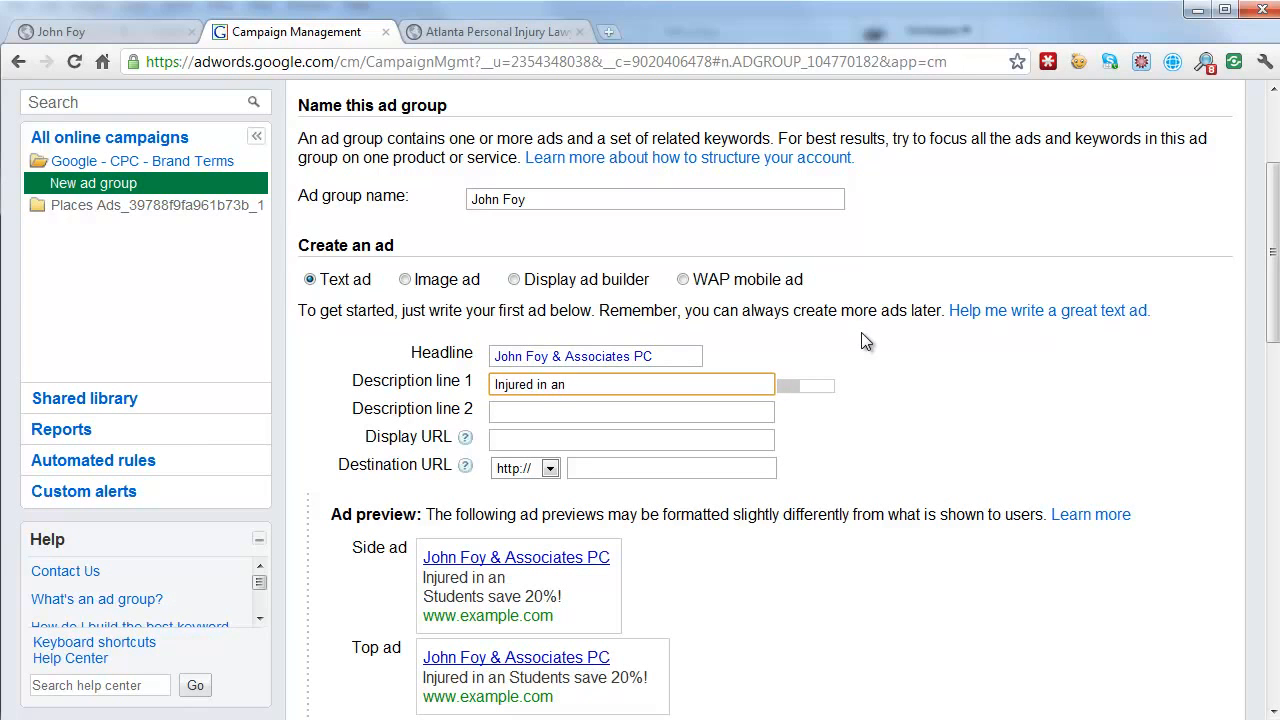
pyautogui.write('Acci')
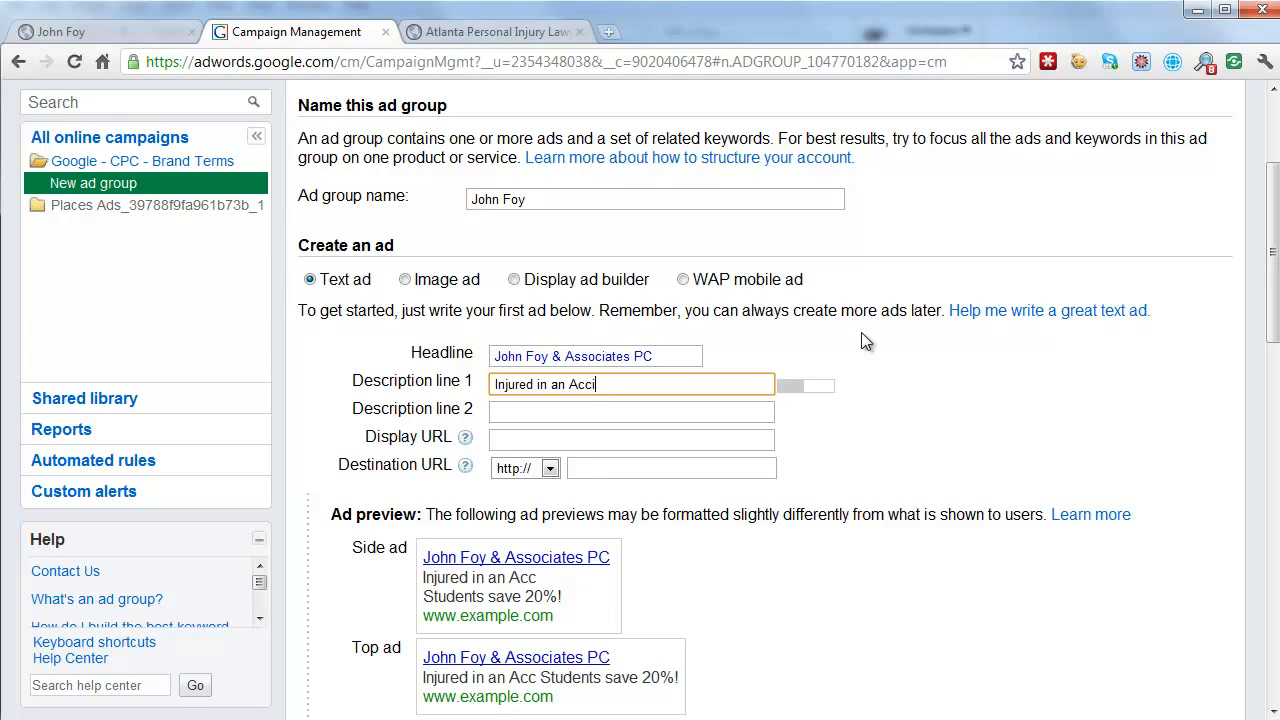
pyautogui.write('dent or')
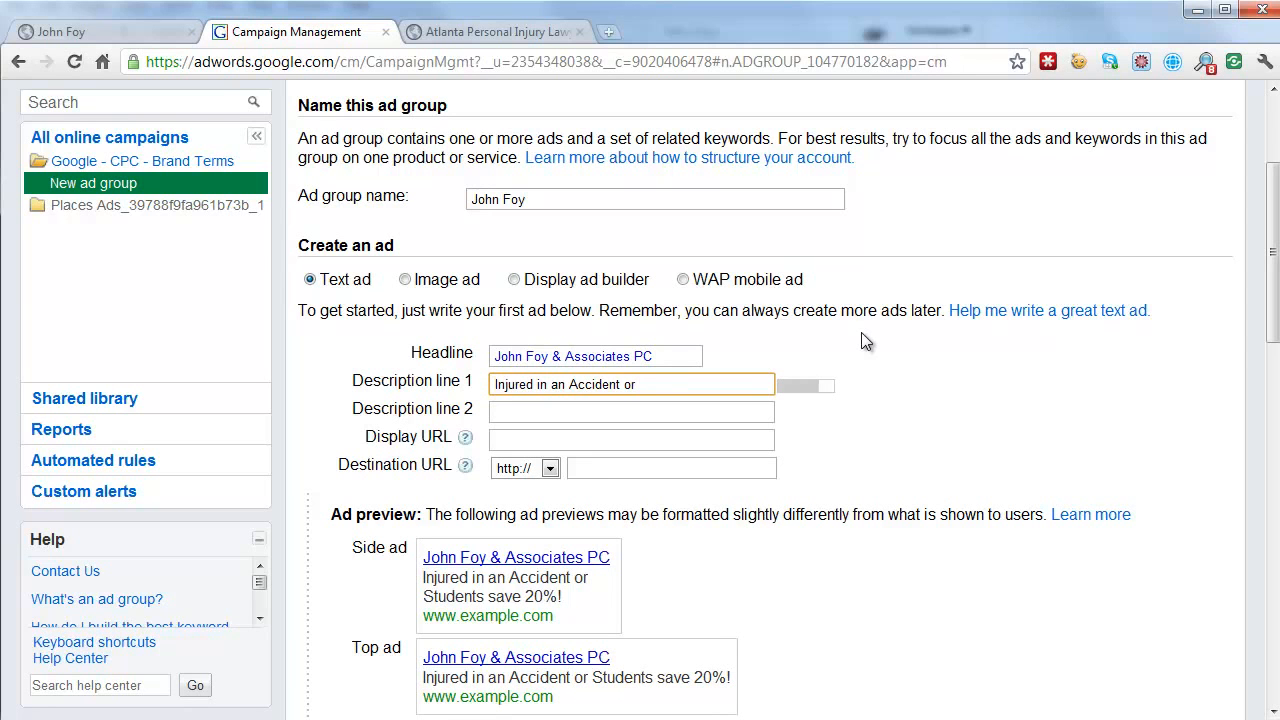
pyautogui.write(' Other')
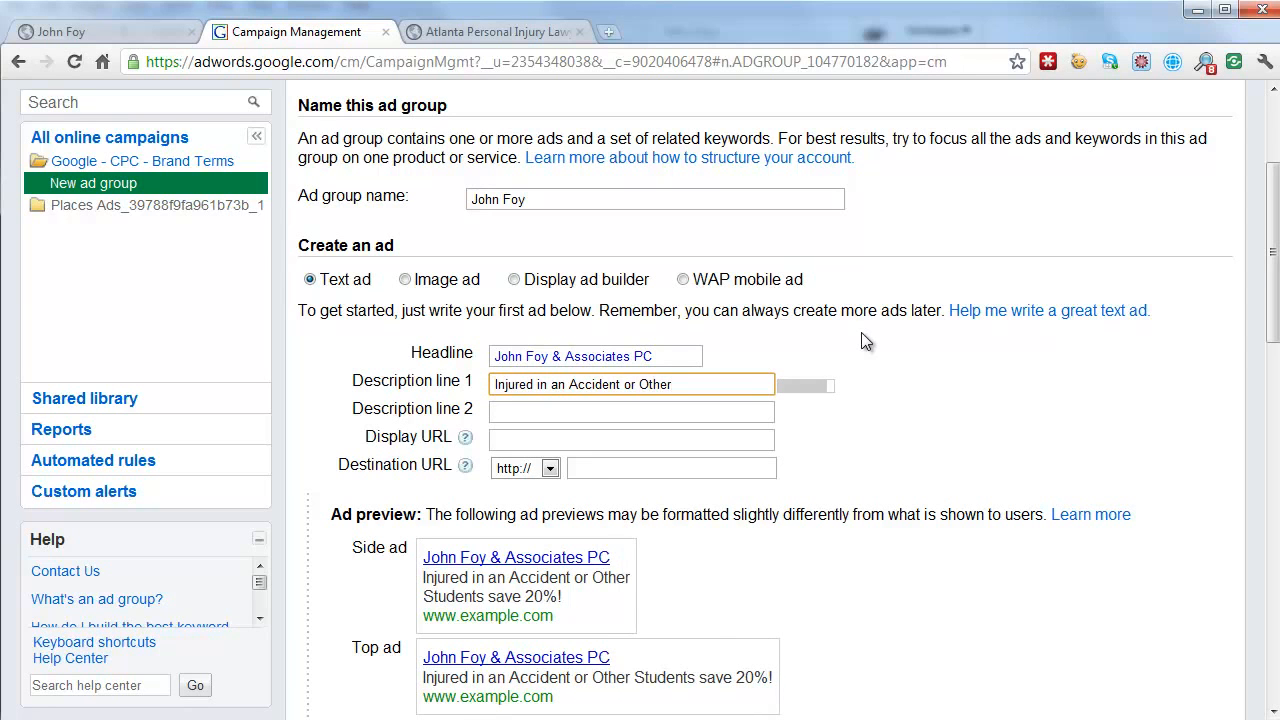
# - Enter "Personal Injury" as the text ad's description line 2
pyautogui.press('Tab')
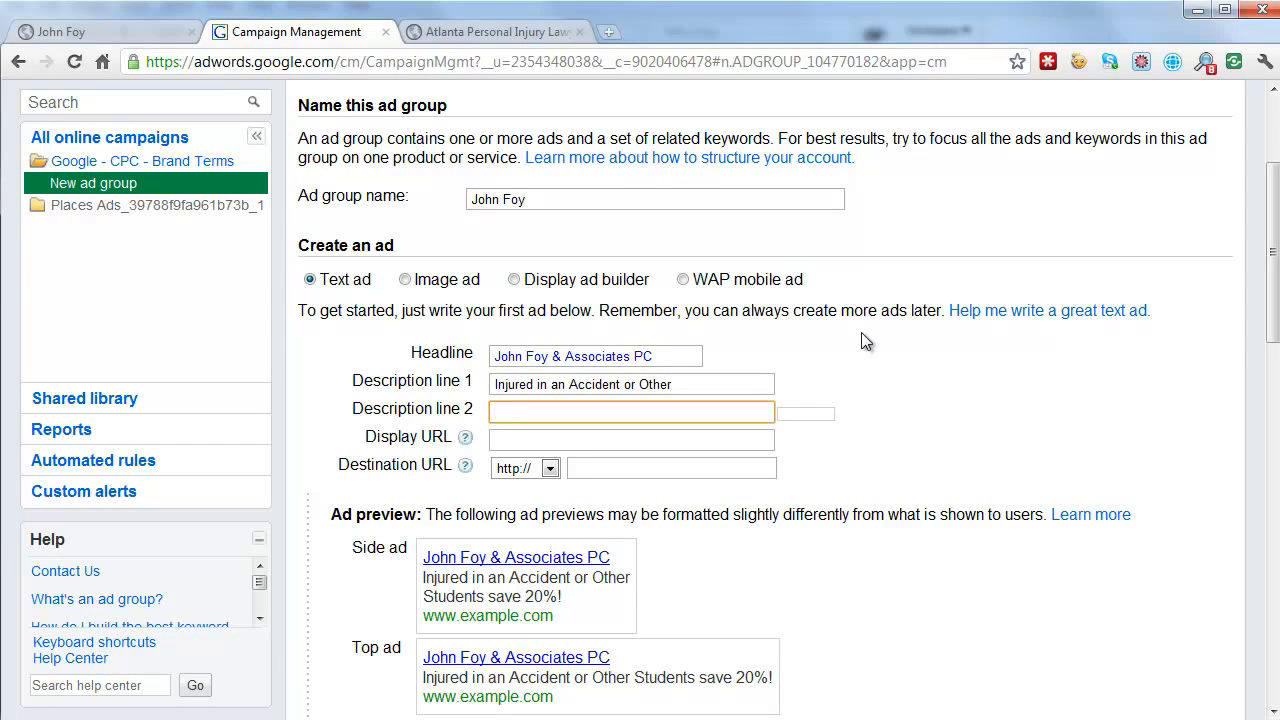
pyautogui.write('Pers')
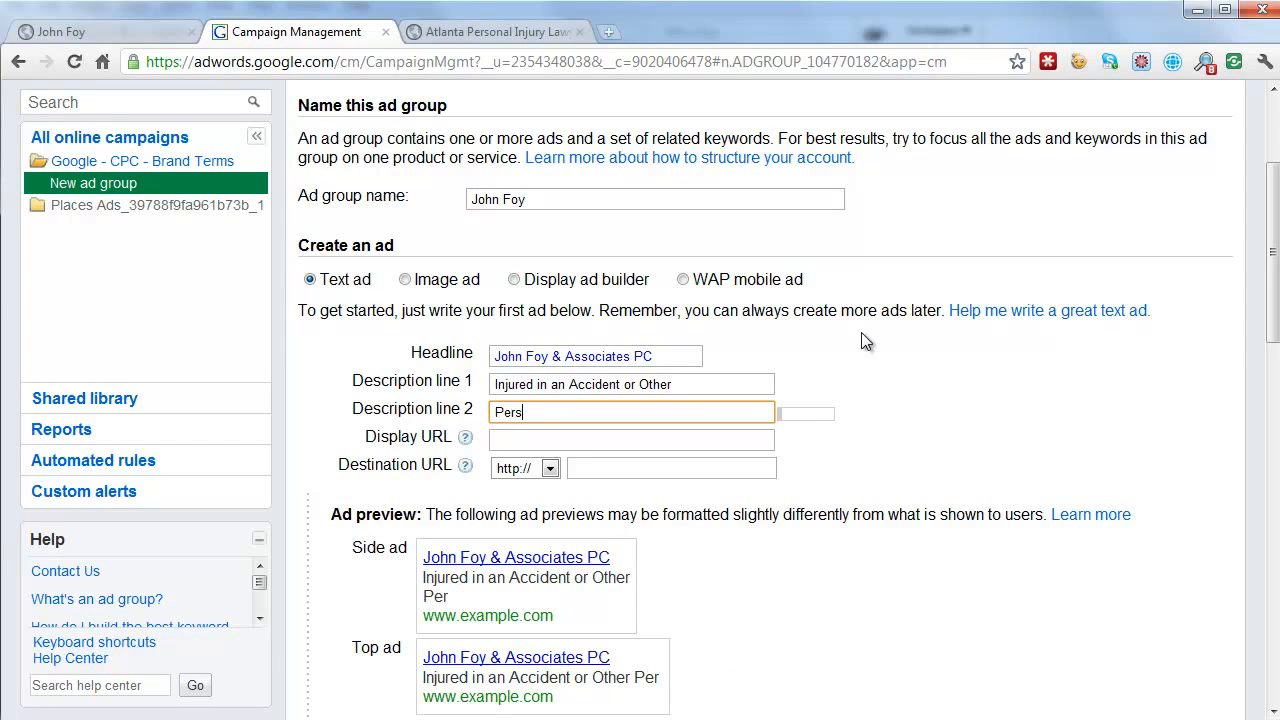
pyautogui.write('onal Injury')
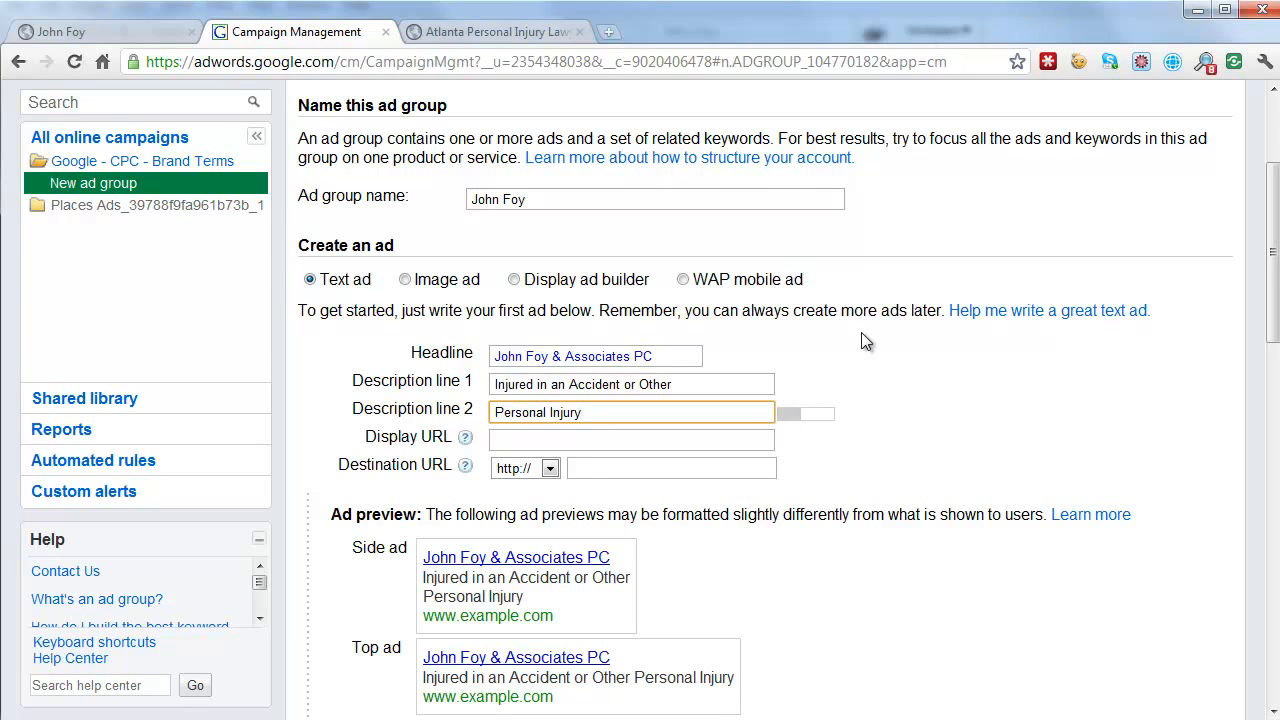
# - Shorten description line 1 to "Injured in an Accident?" and replace line 2 with "Call Personal Injury Attorney" plus the attorney's first name
pyautogui.moveTo(621, 386); pyautogui.dragTo(694, 378)
pyautogui.write('?')
pyautogui.moveTo(586, 414); pyautogui.dragTo(492, 401)
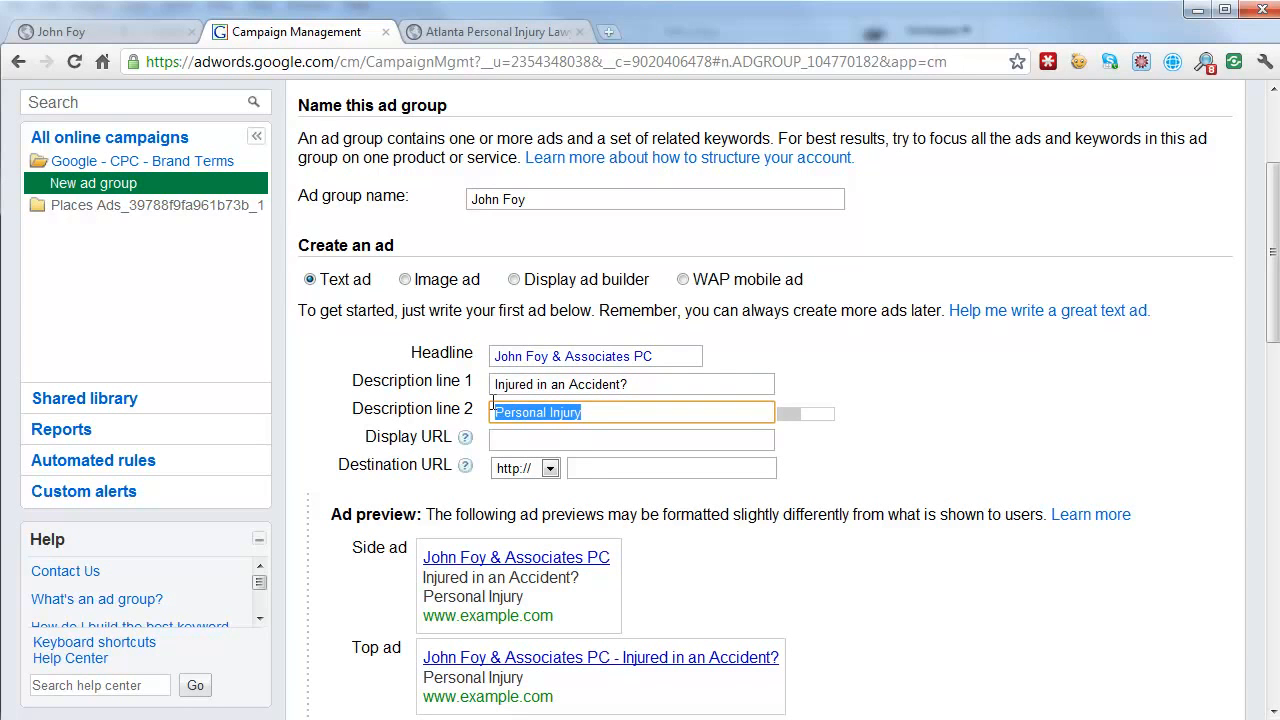
pyautogui.write('Call Personal Injury Attorney John')
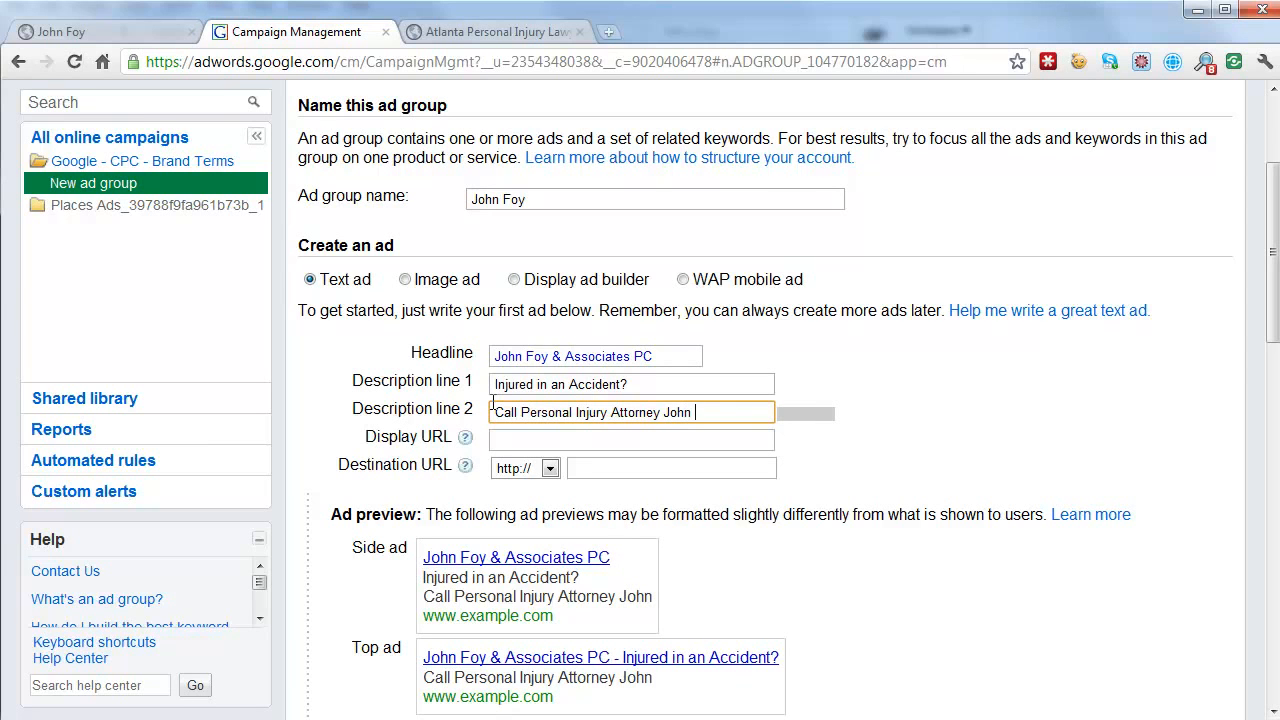
# - Append "Call" to description line 1 and change line 2 to "Personal Injury Attorney" followed by the attorney's full name and a period
pyautogui.click(630, 387)
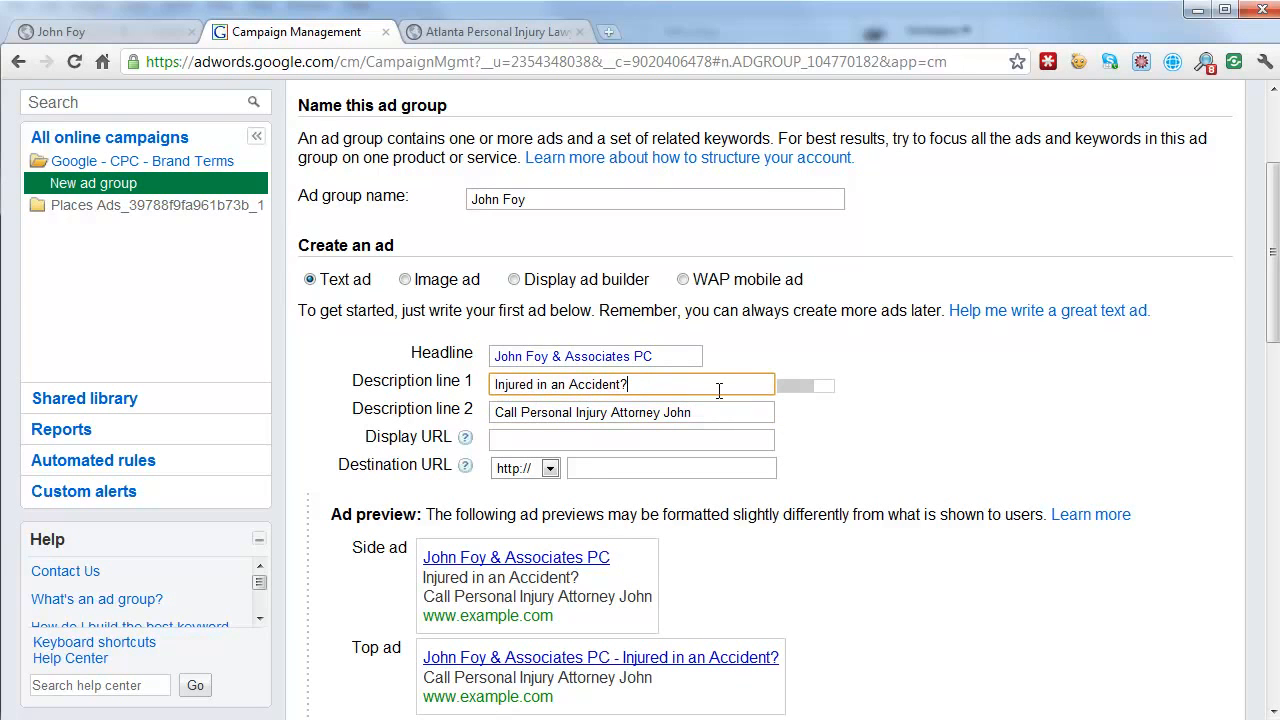
pyautogui.write('Call')
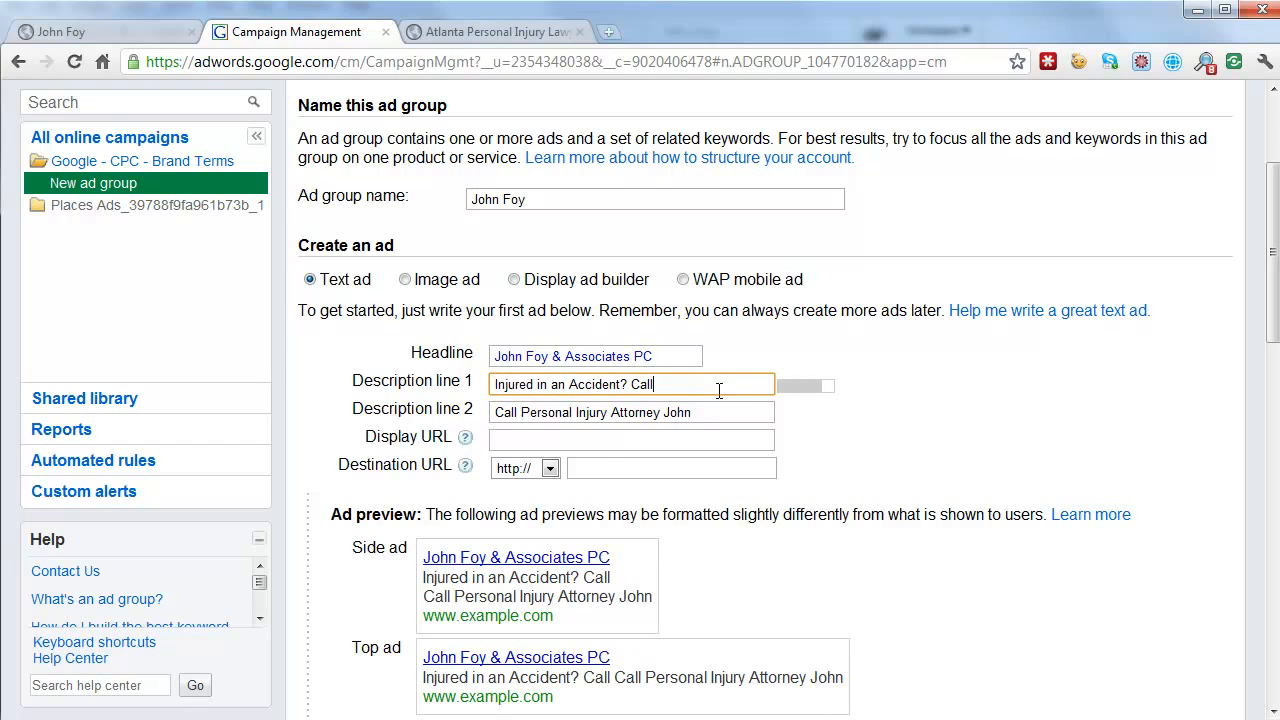
pyautogui.moveTo(521, 412); pyautogui.dragTo(482, 412)
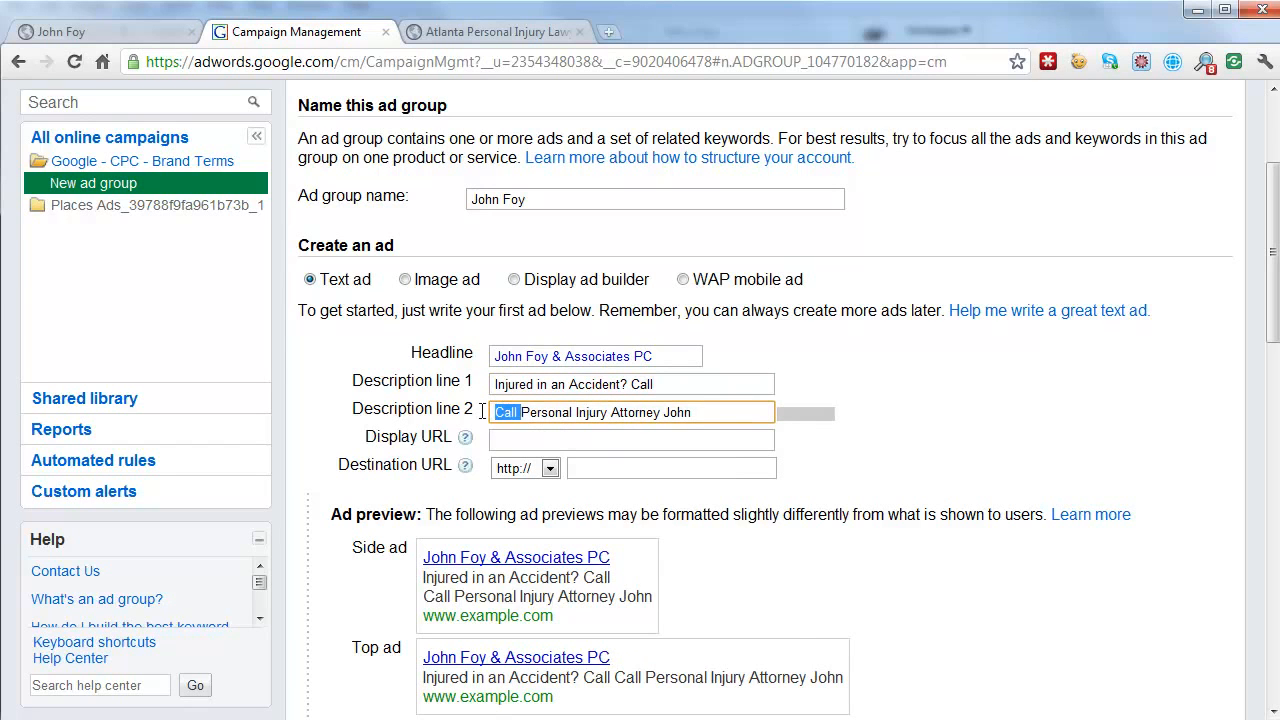
pyautogui.press('BackSpace')
pyautogui.click(691, 410)
pyautogui.write('Foy')
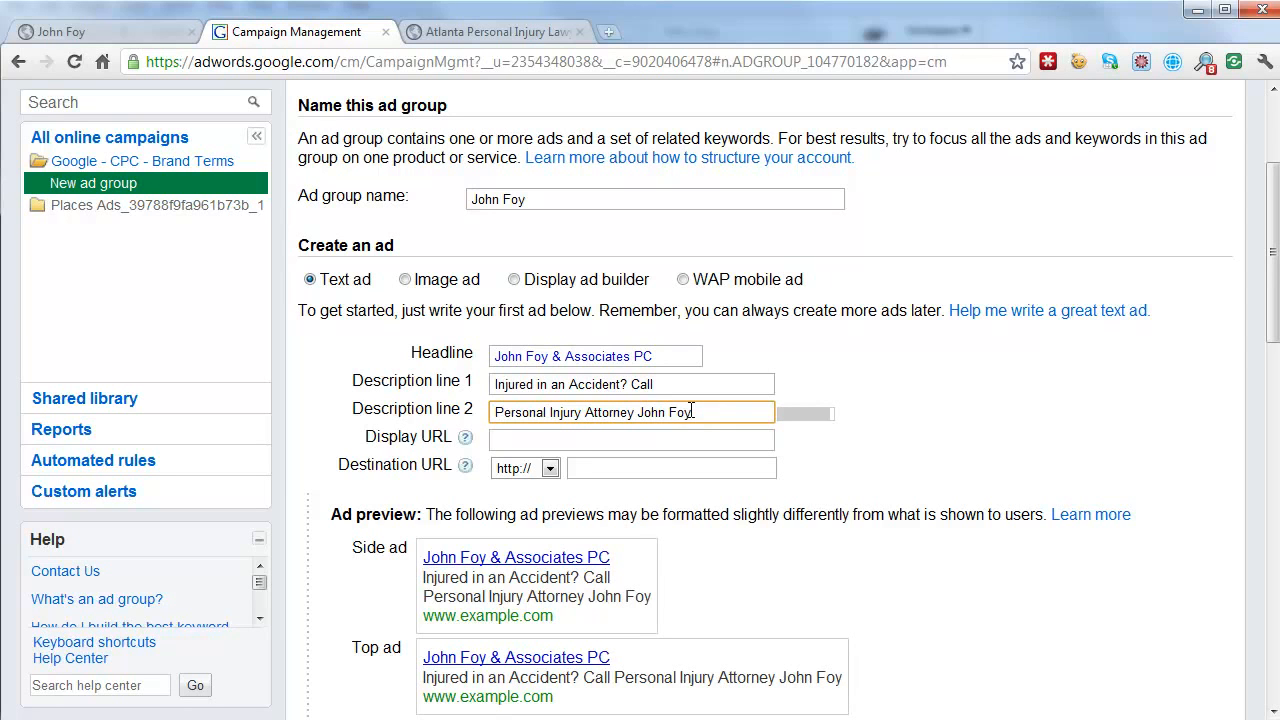
pyautogui.write('.')
pyautogui.click(660, 438)
pyautogui.write('www')
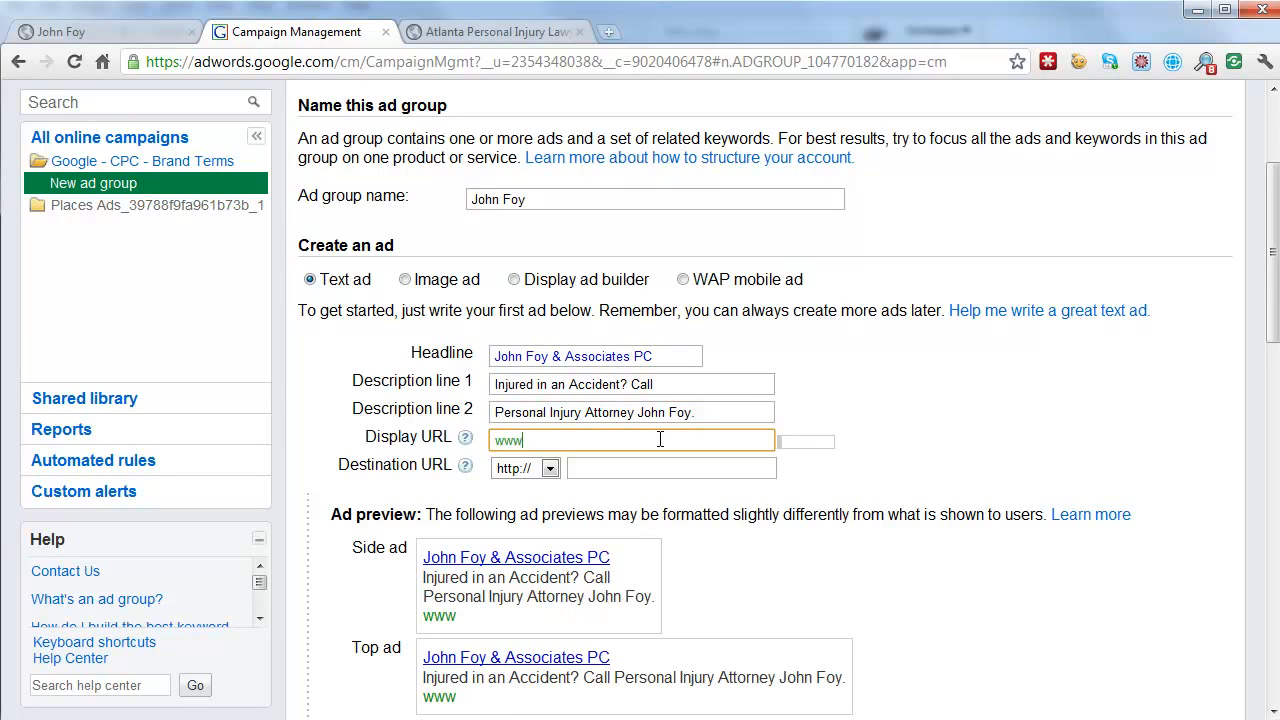
pyautogui.write('.JohnFoy.com')
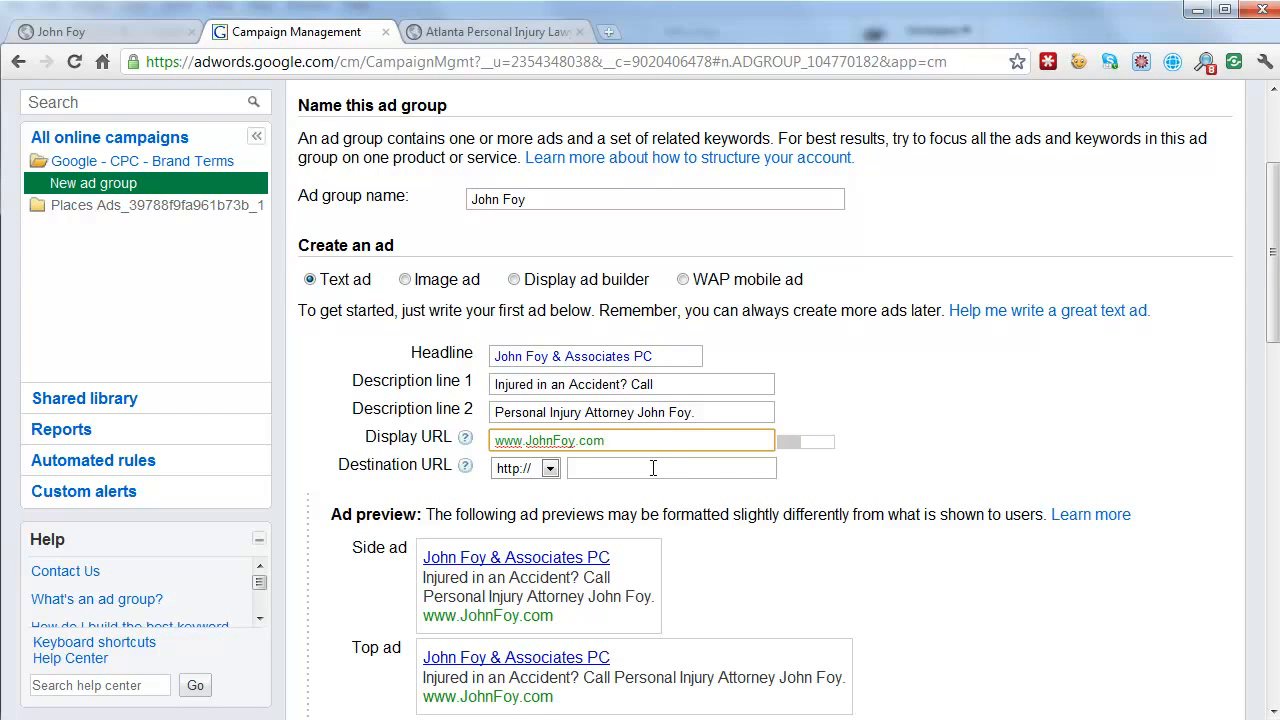
pyautogui.click(653, 468)
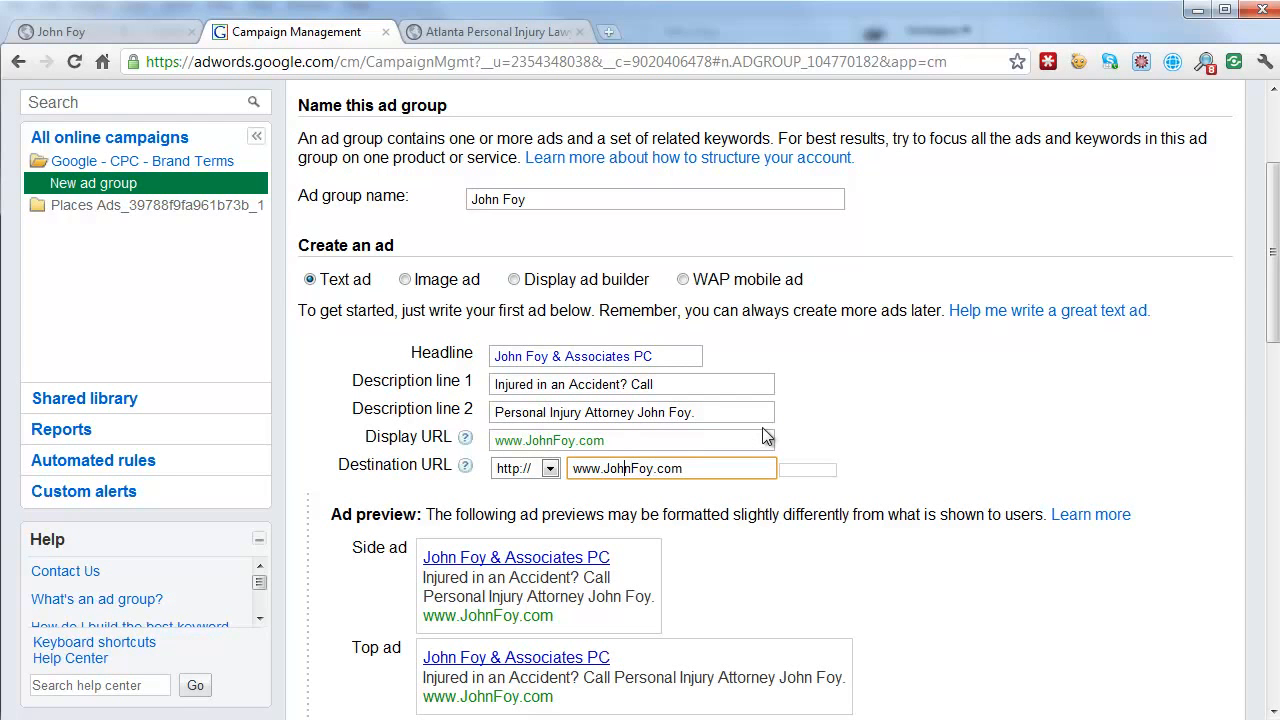
# - Add the attorney's full name as phrase, modified broad (+) and exact match keywords, plus a phrase match misspelling with an extra final "e"
pyautogui.scroll(-4, 820, 448)
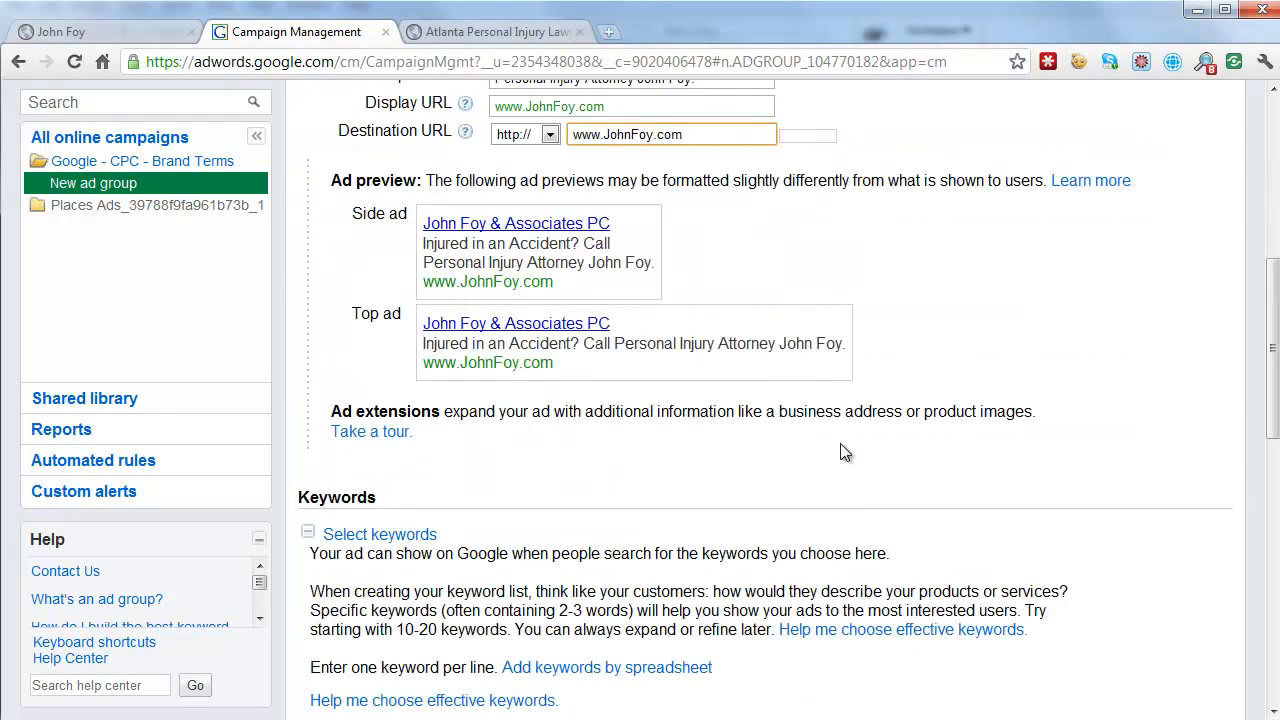
pyautogui.scroll(-4, 929, 390)
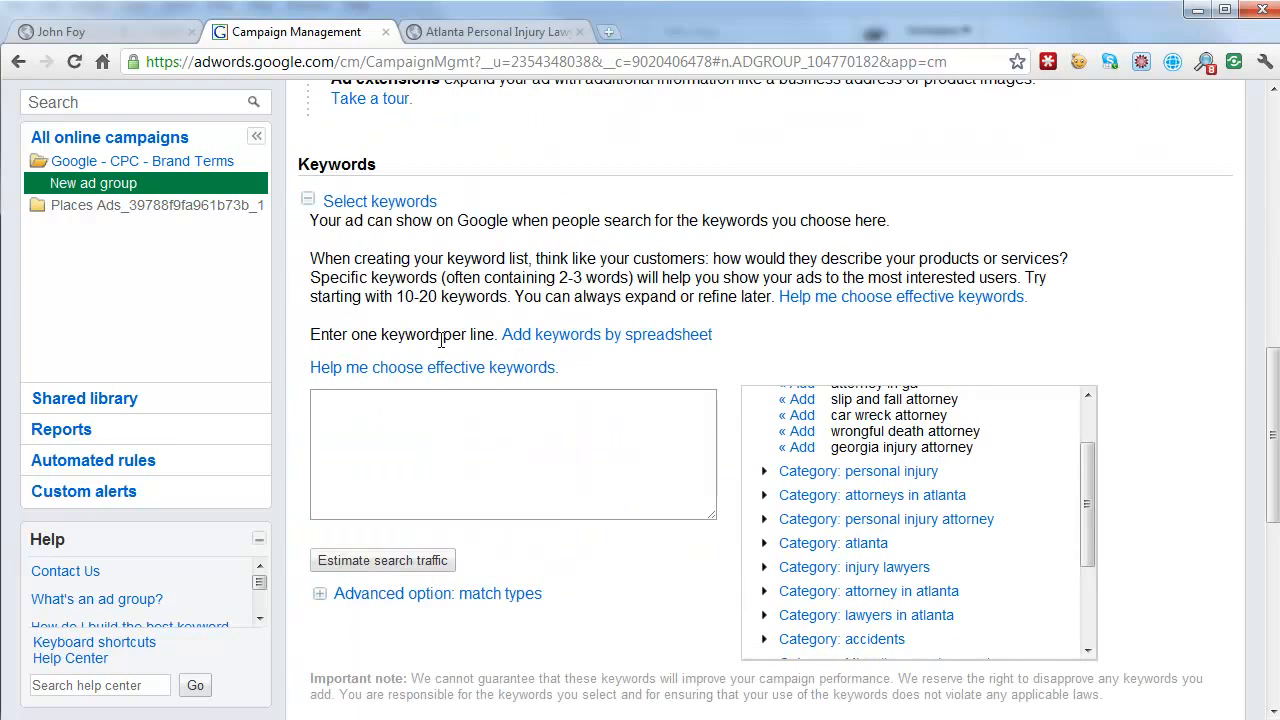
pyautogui.click(422, 444)
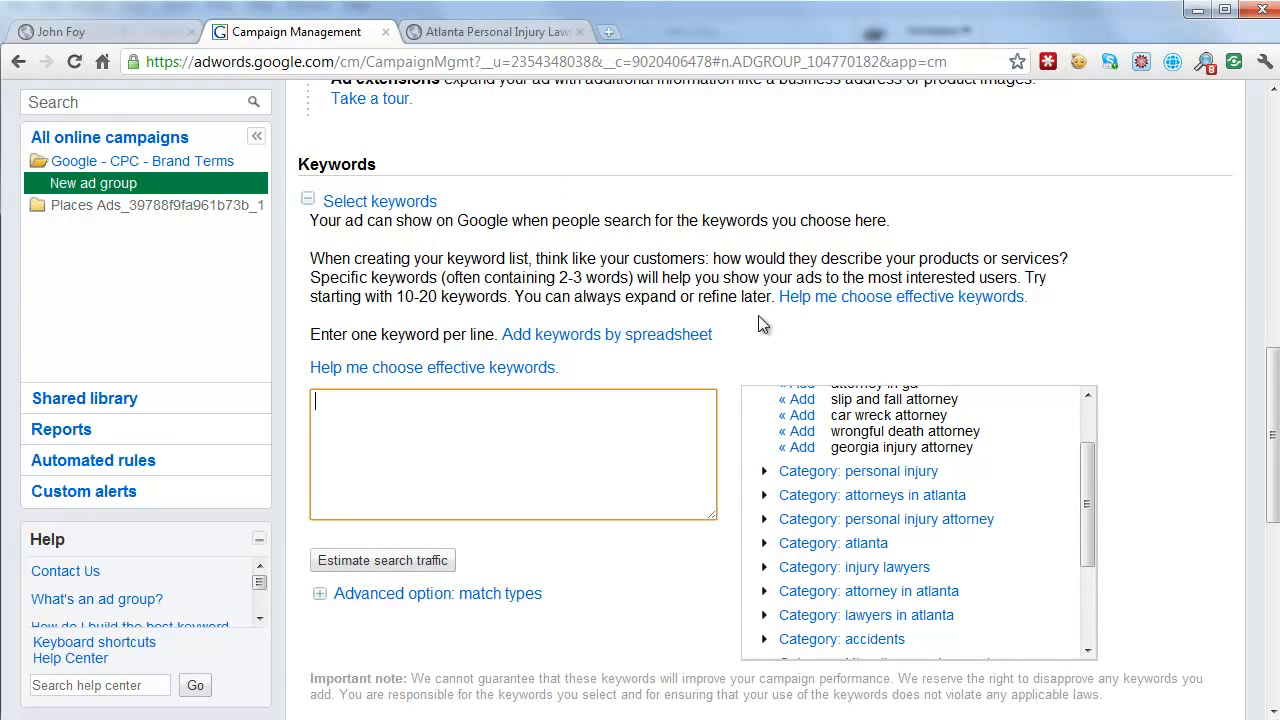
pyautogui.write('"john foy"')
pyautogui.press('Return')
pyautogui.write('+john')
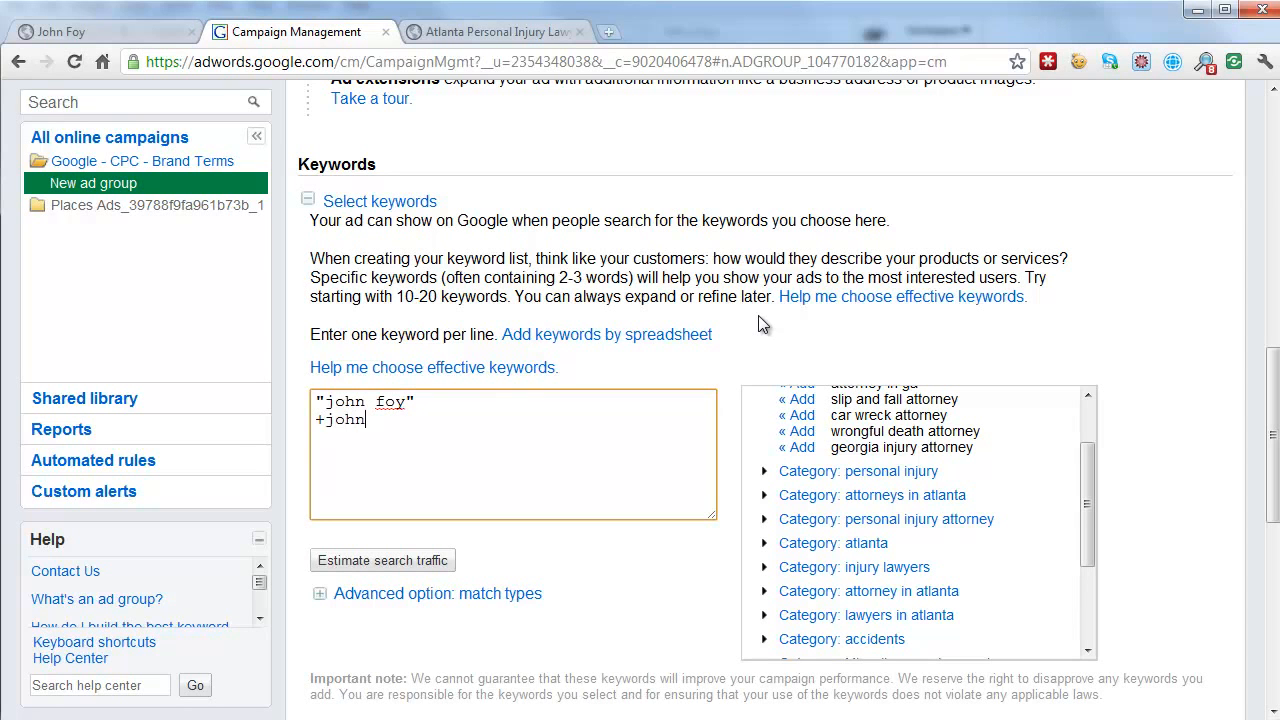
pyautogui.write(' +foy ')
pyautogui.write('[john')
pyautogui.write(' foy')
pyautogui.write(']')
pyautogui.scroll(-1, 675, 452)
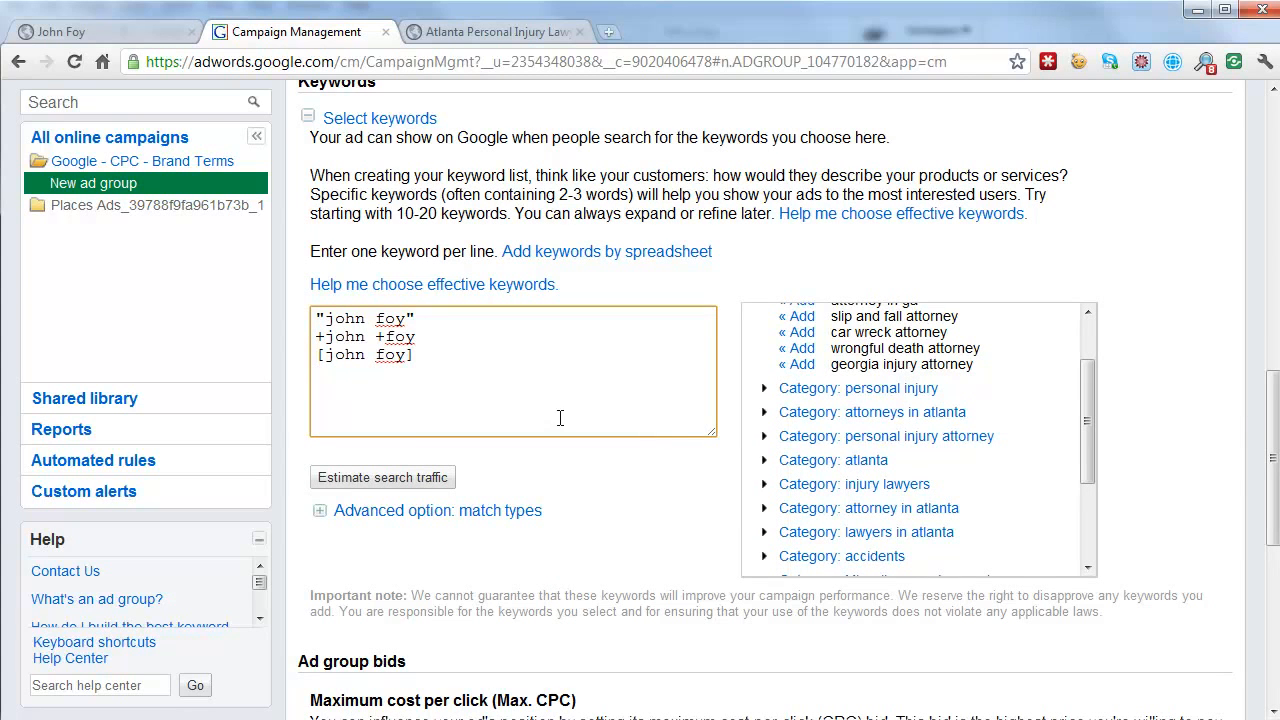
pyautogui.write('"john foye"')
# - Set the ad group's bid per call to $1 and save the ad group
pyautogui.scroll(-3, 601, 468)
pyautogui.scroll(-3, 603, 470)
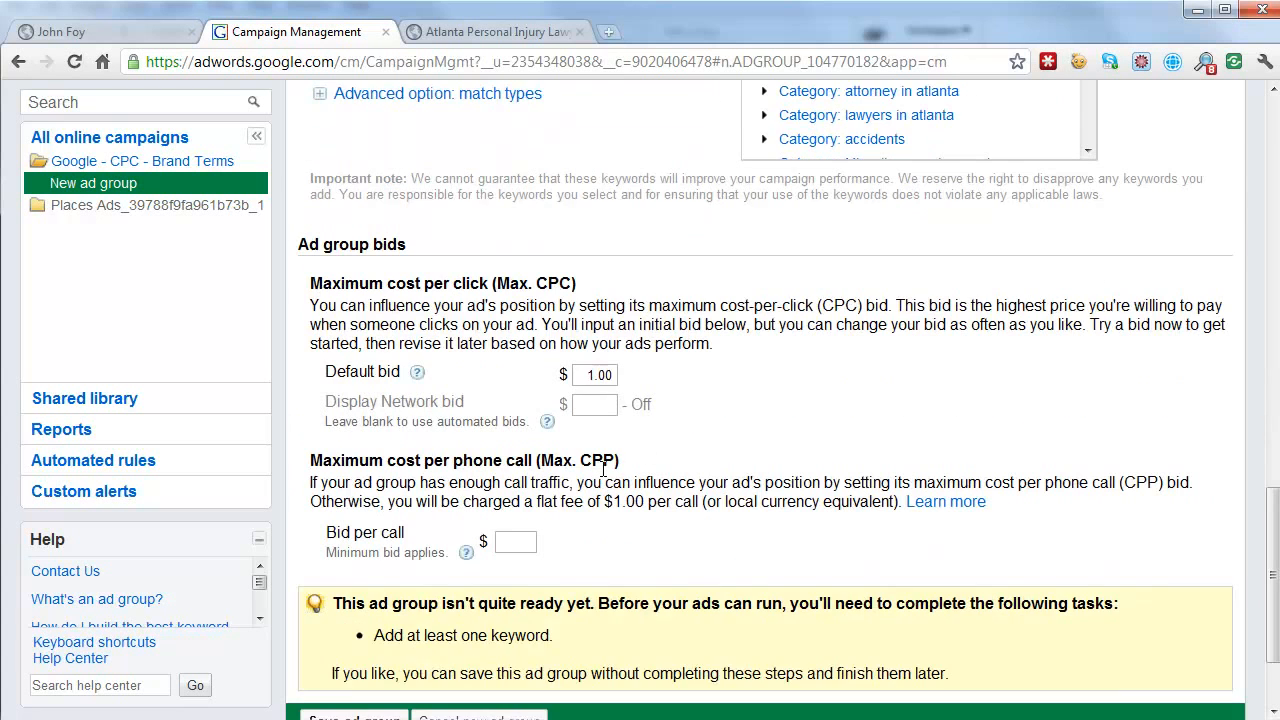
pyautogui.scroll(-1, 625, 512)
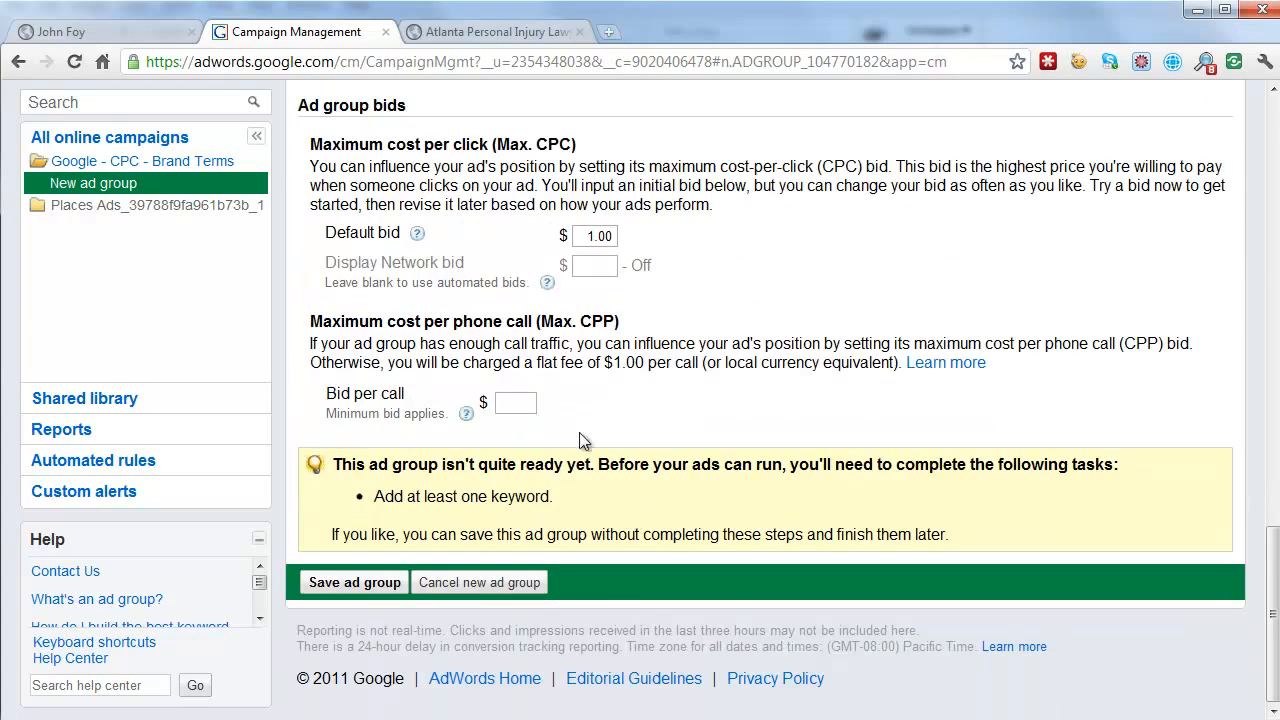
pyautogui.click(525, 403)
pyautogui.write('1')
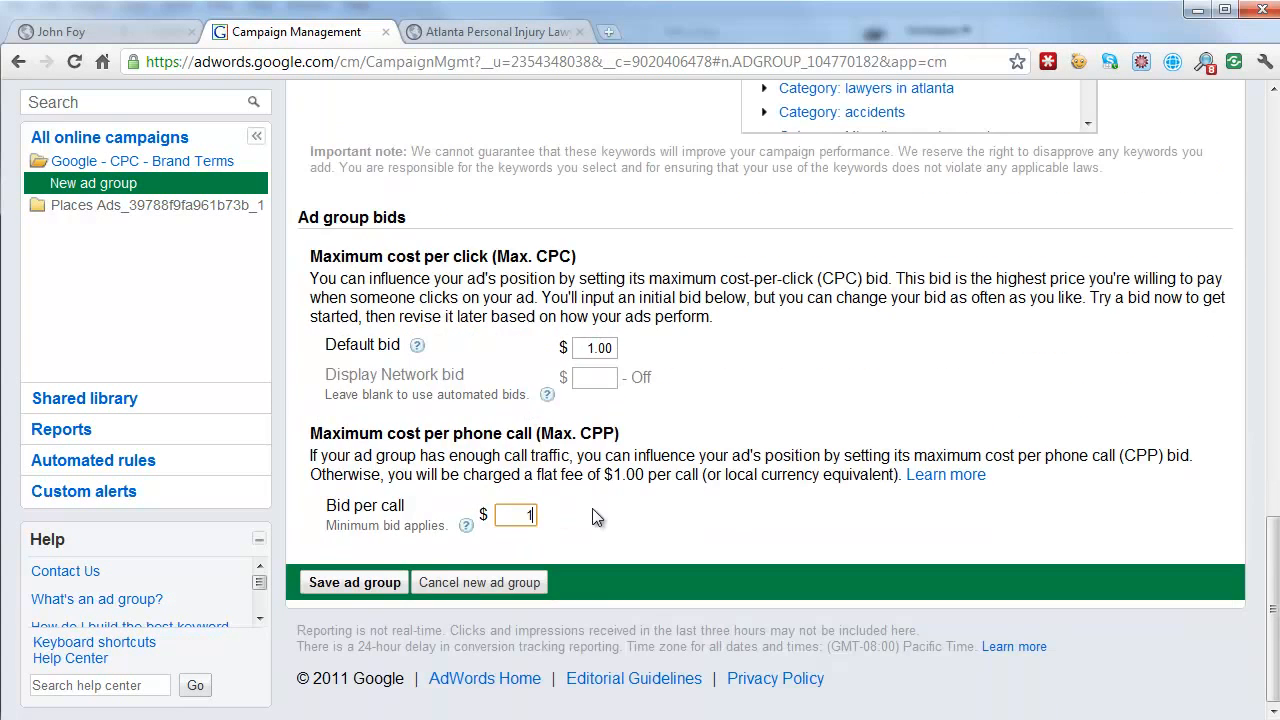
pyautogui.click(366, 582)
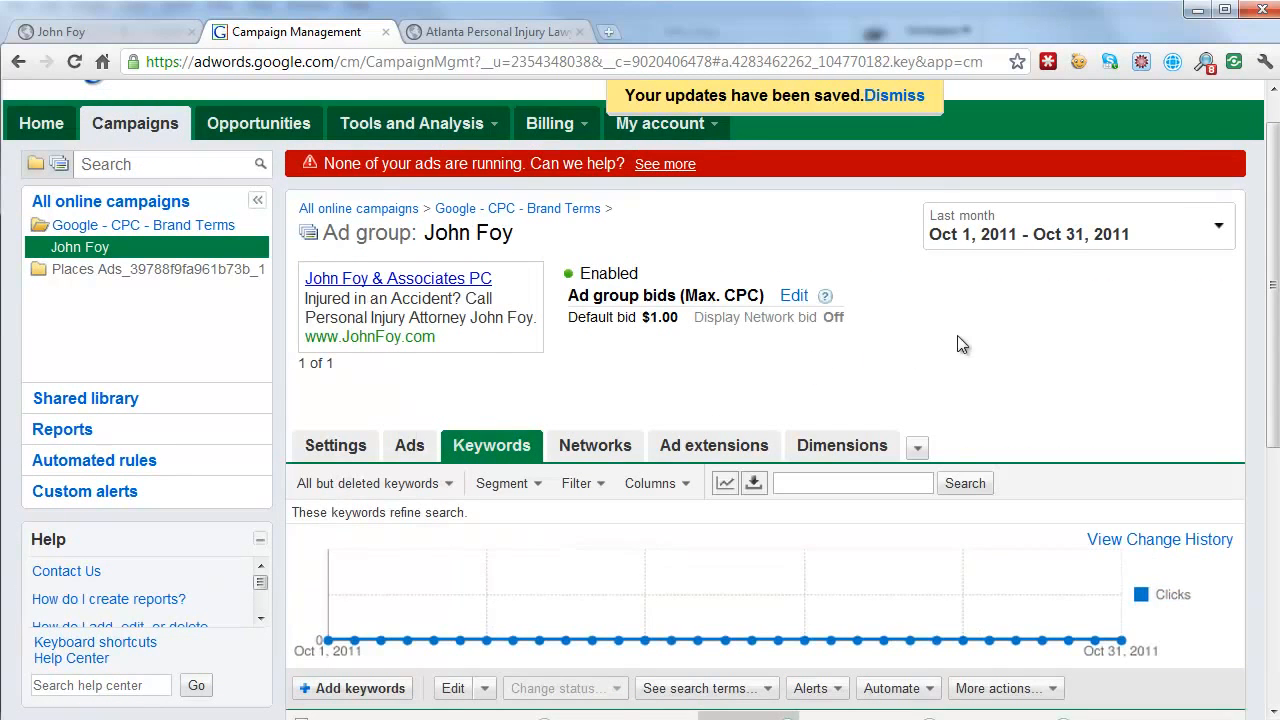
pyautogui.scroll(-4, 957, 335)
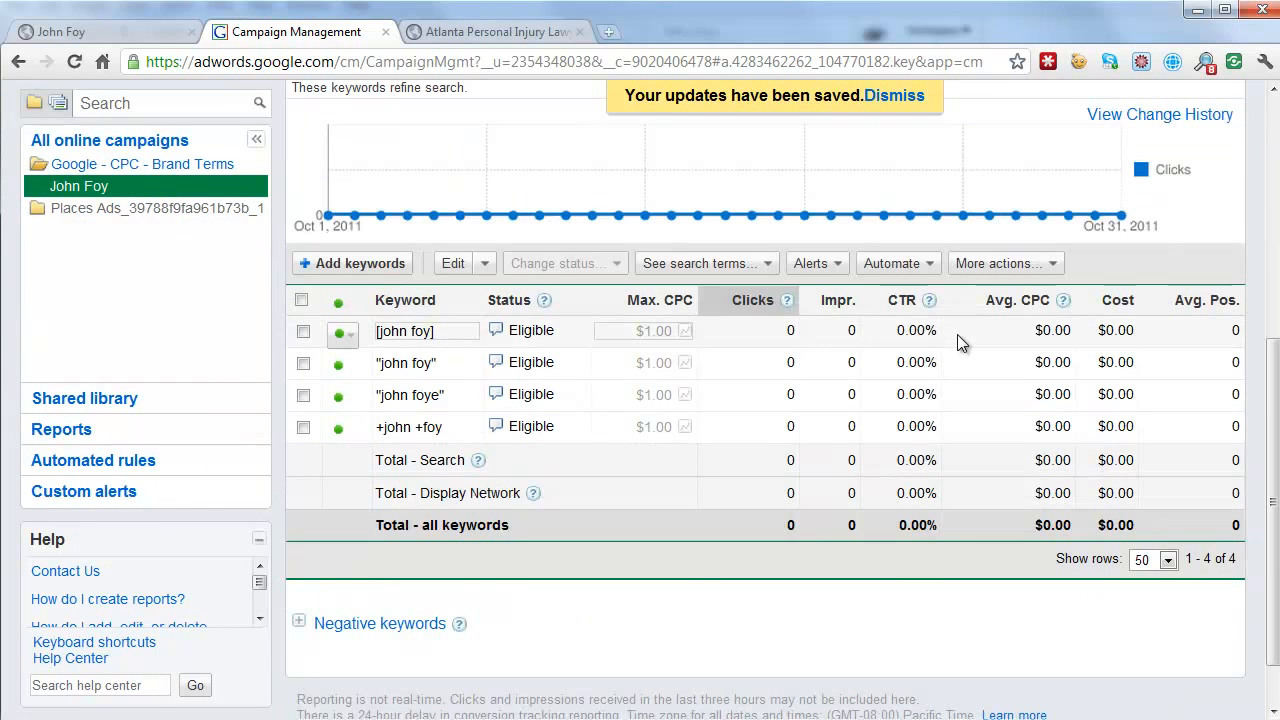
# - Start another text ad in the current ad group and shorten its headline to "Foy & Associates PC"
pyautogui.scroll(5, 781, 503)
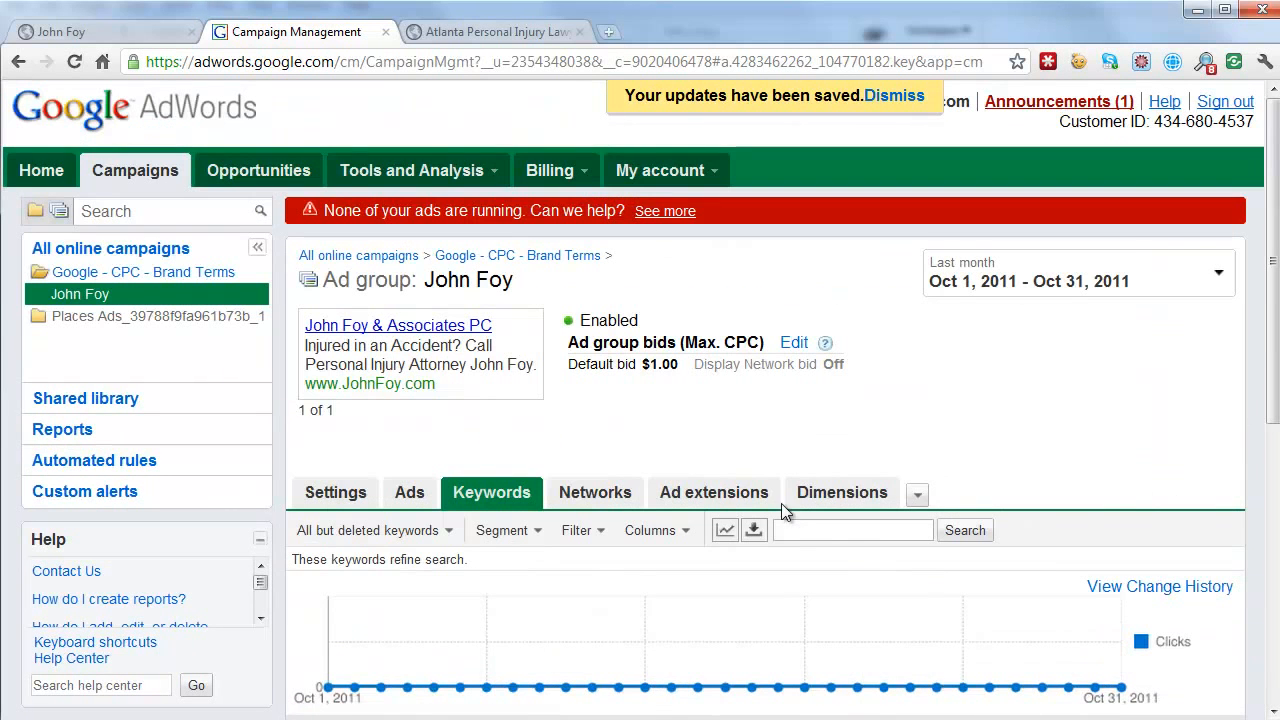
pyautogui.click(410, 492)
pyautogui.scroll(-3, 620, 460)
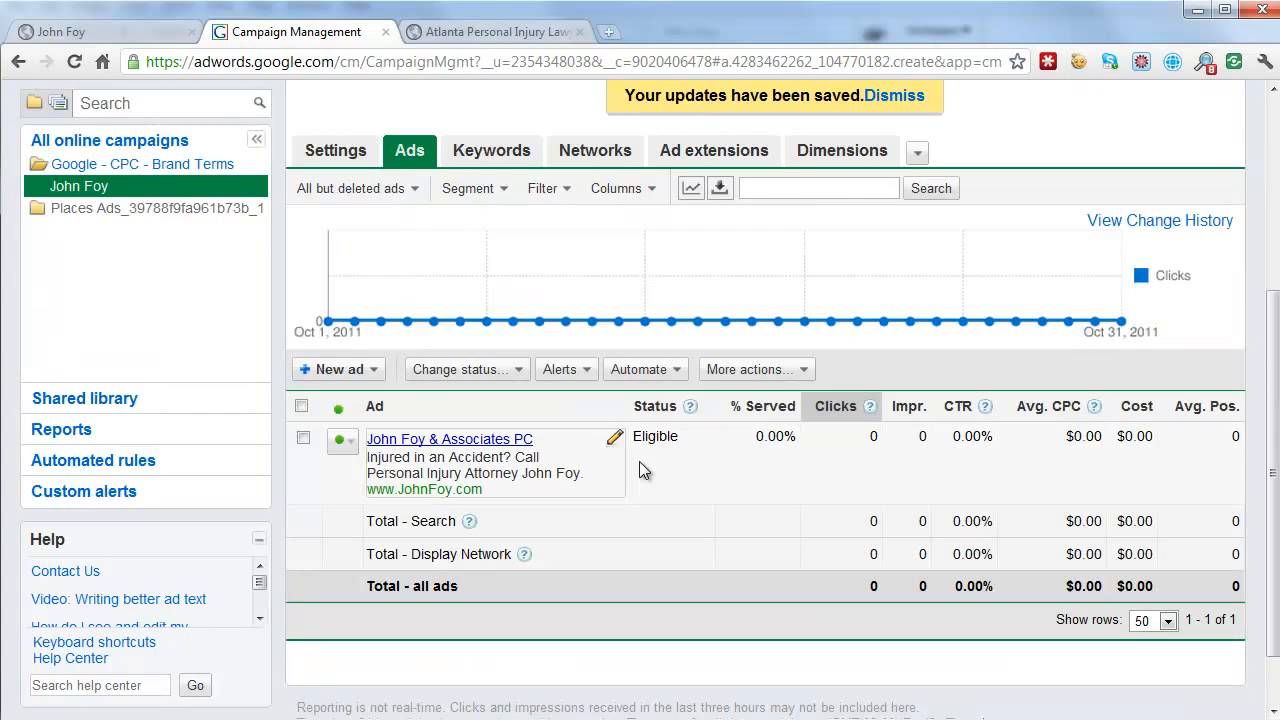
pyautogui.click(362, 370)
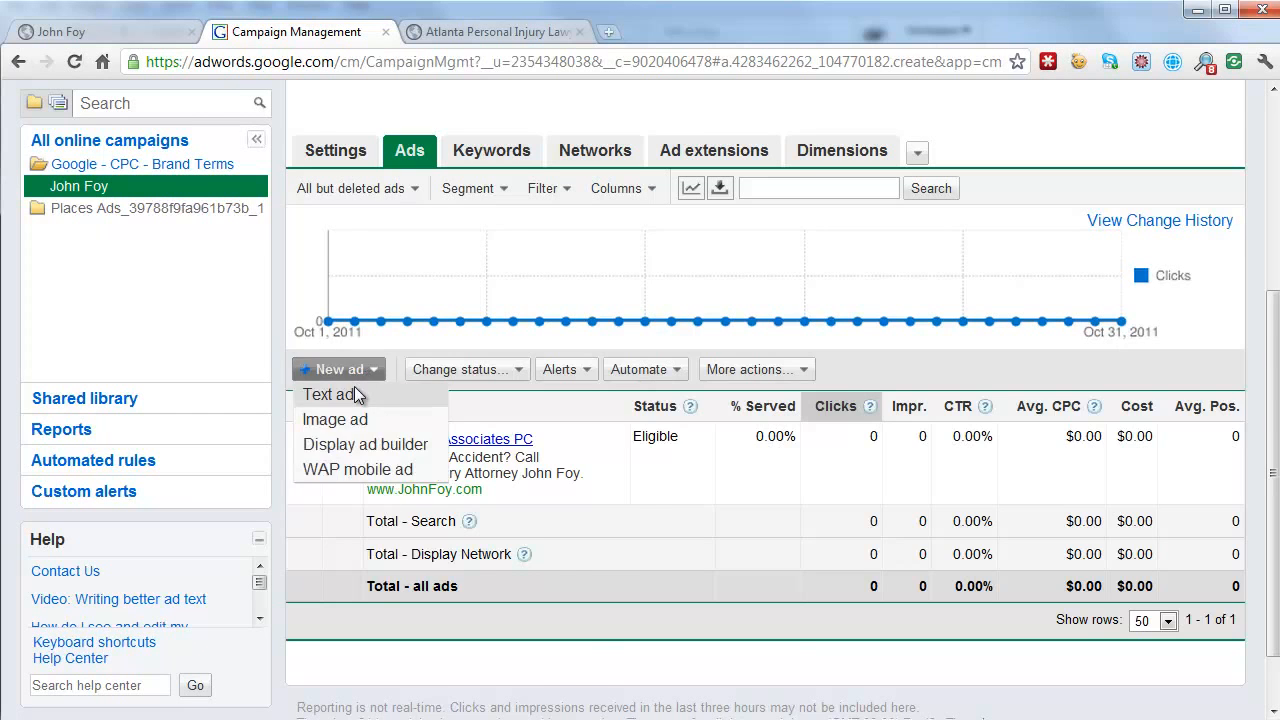
pyautogui.click(340, 394)
pyautogui.scroll(-1, 716, 480)
pyautogui.moveTo(522, 377); pyautogui.dragTo(480, 377)
pyautogui.press('BackSpace')
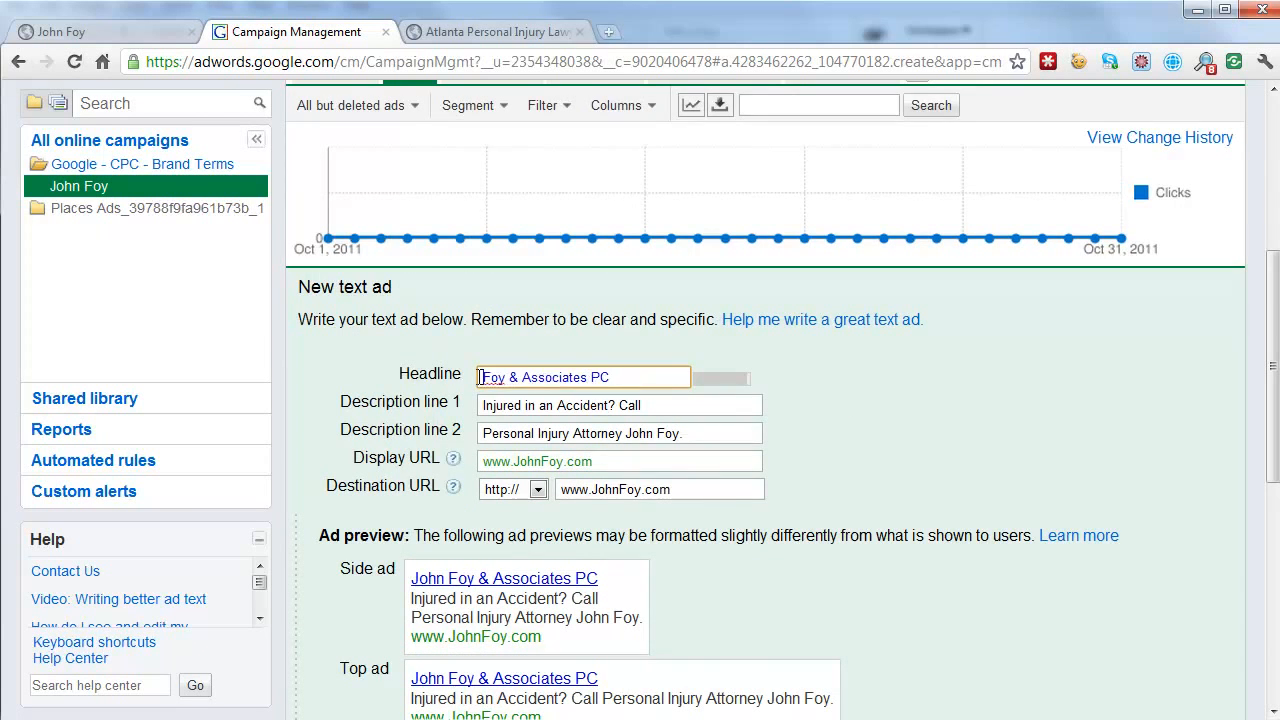
# - Replace the new ad's description line 1 with "Call The Strong Arm of Georgia"
pyautogui.click(650, 405)
pyautogui.moveTo(650, 405); pyautogui.dragTo(476, 401)
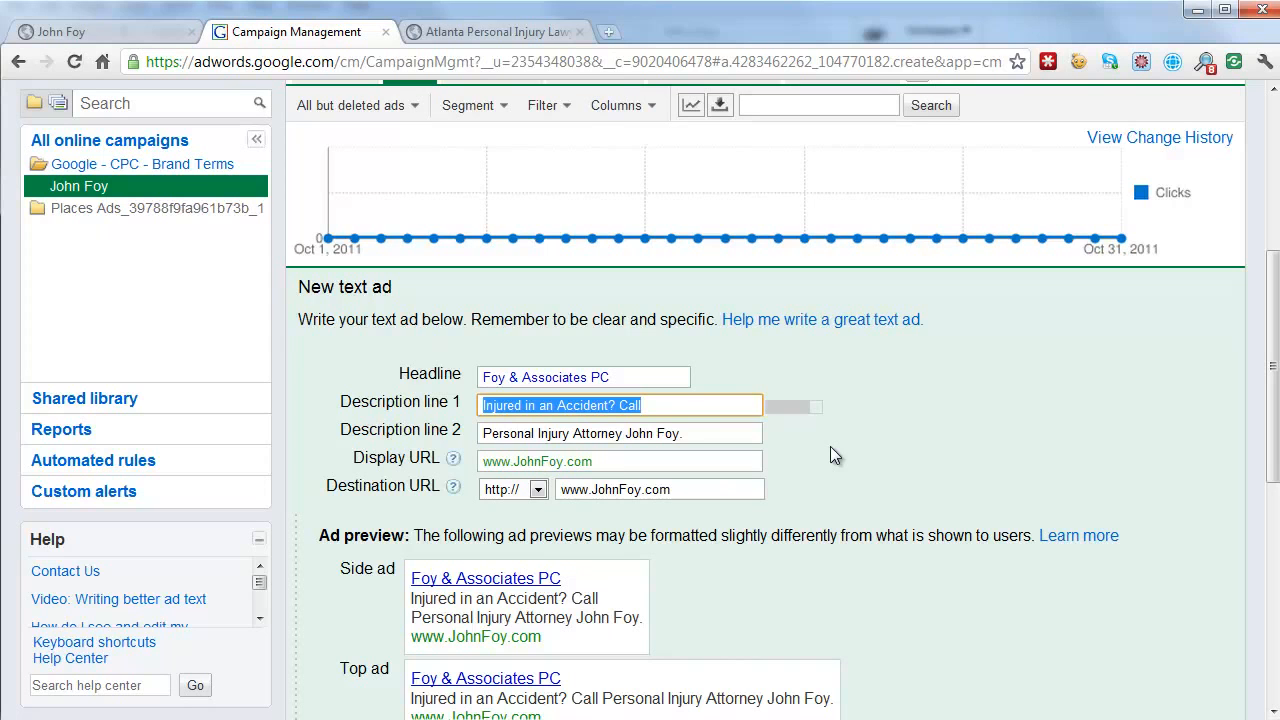
pyautogui.write('Call t')
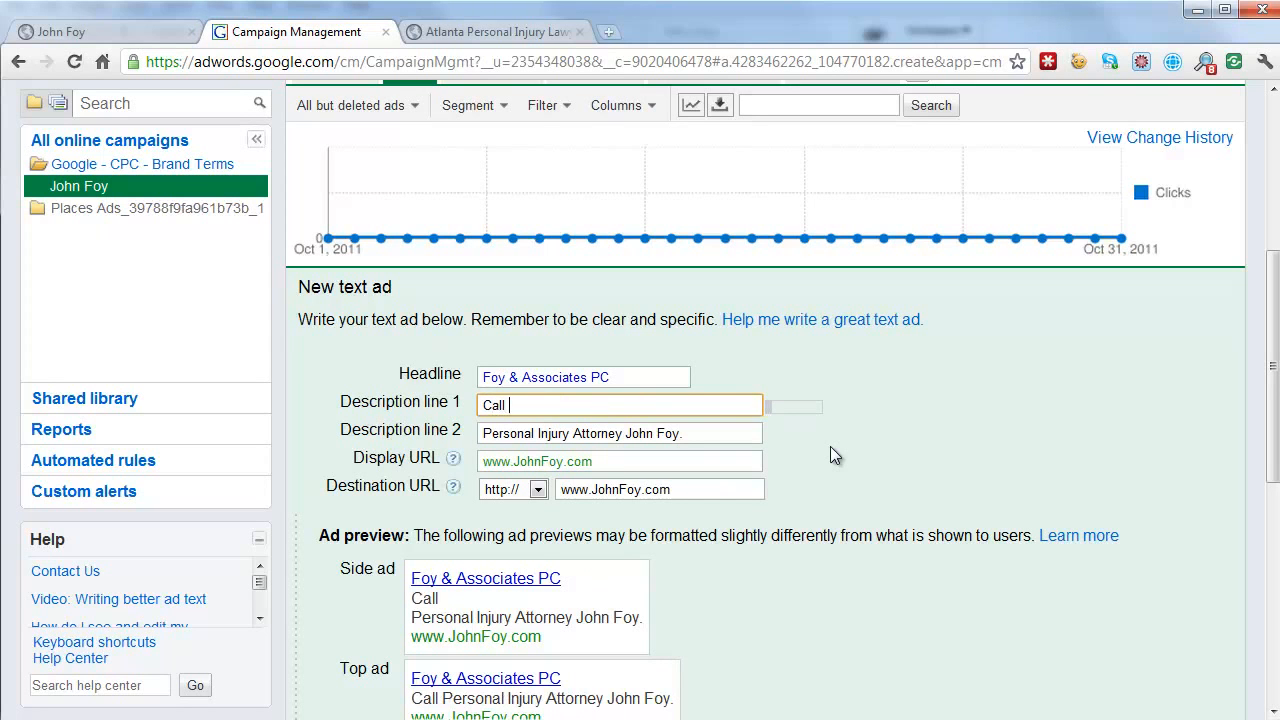
pyautogui.press('BackSpace')
pyautogui.write('The St')
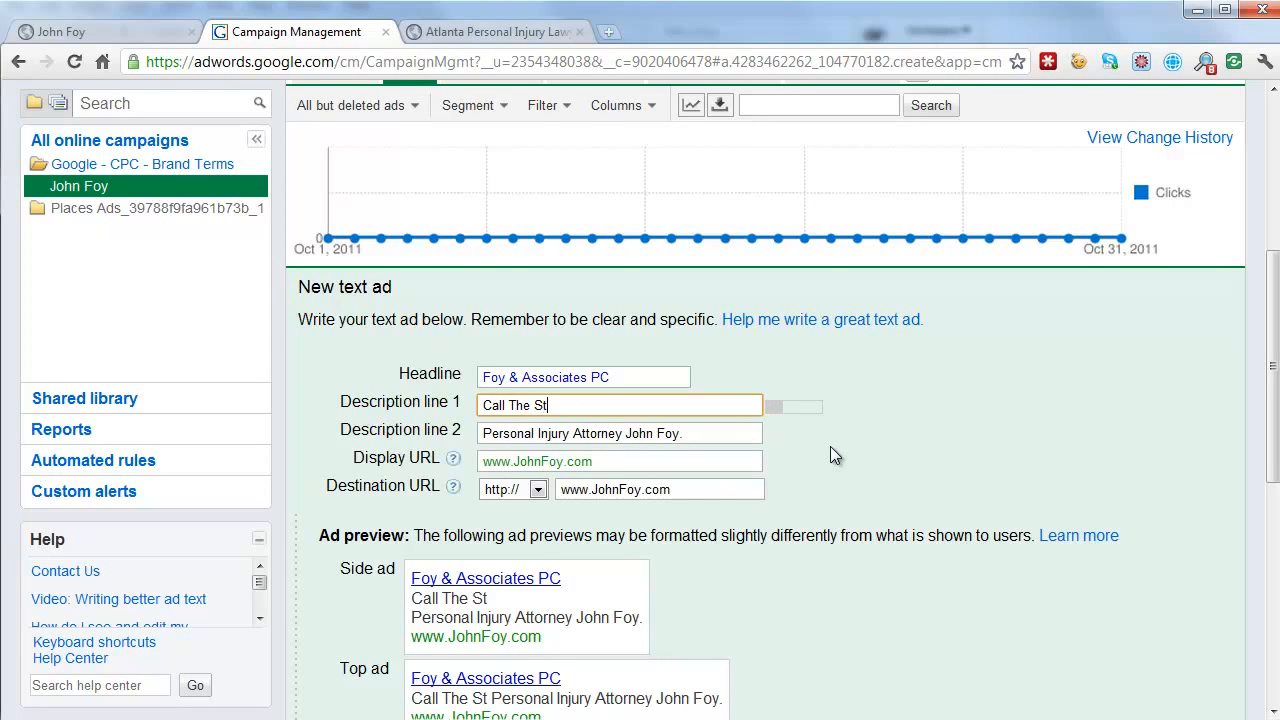
pyautogui.write('rong Arm')
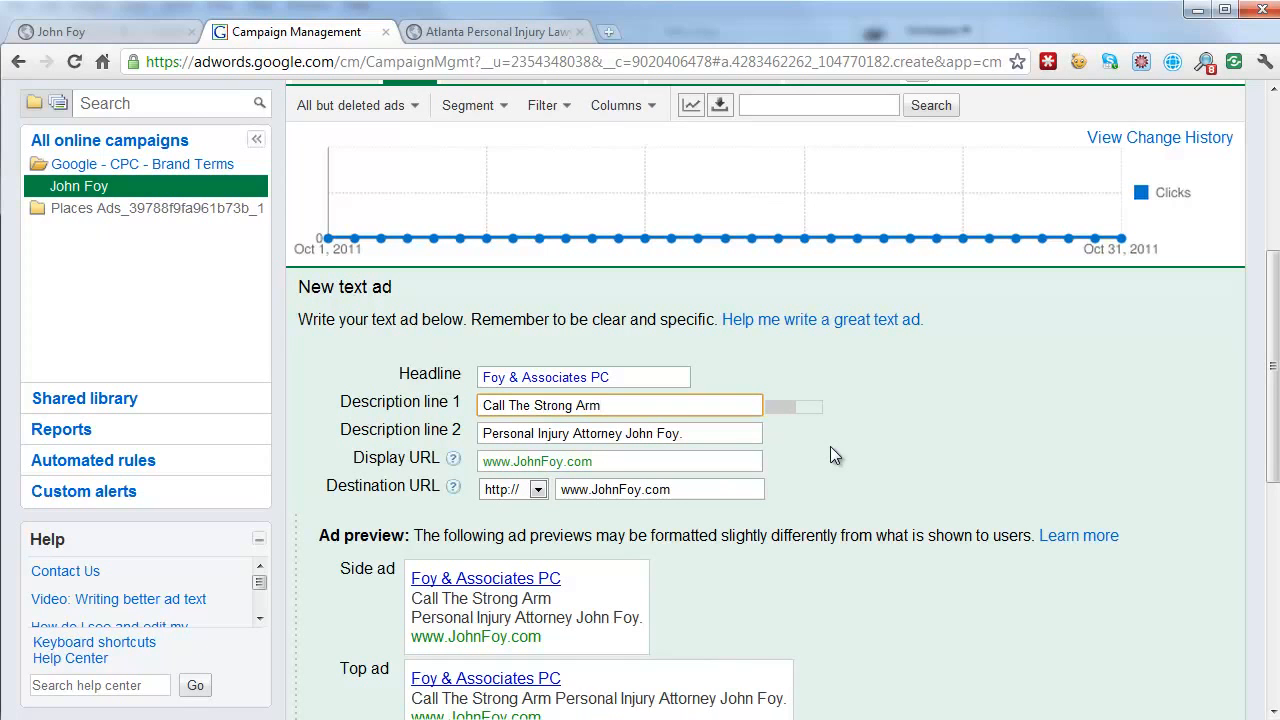
pyautogui.write(' of Ge')
pyautogui.write('orgia')
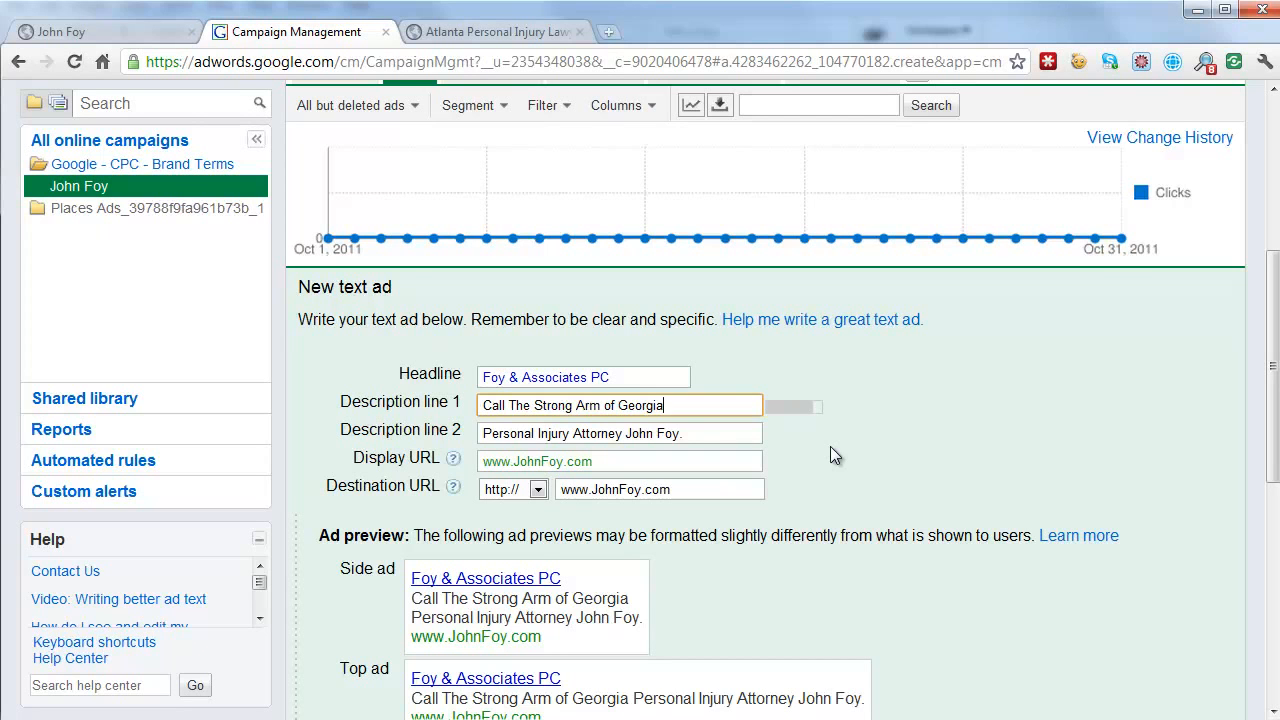
# - Replace the new ad's description line 2 with the attorney's full name followed by "for"
pyautogui.press('Tab')
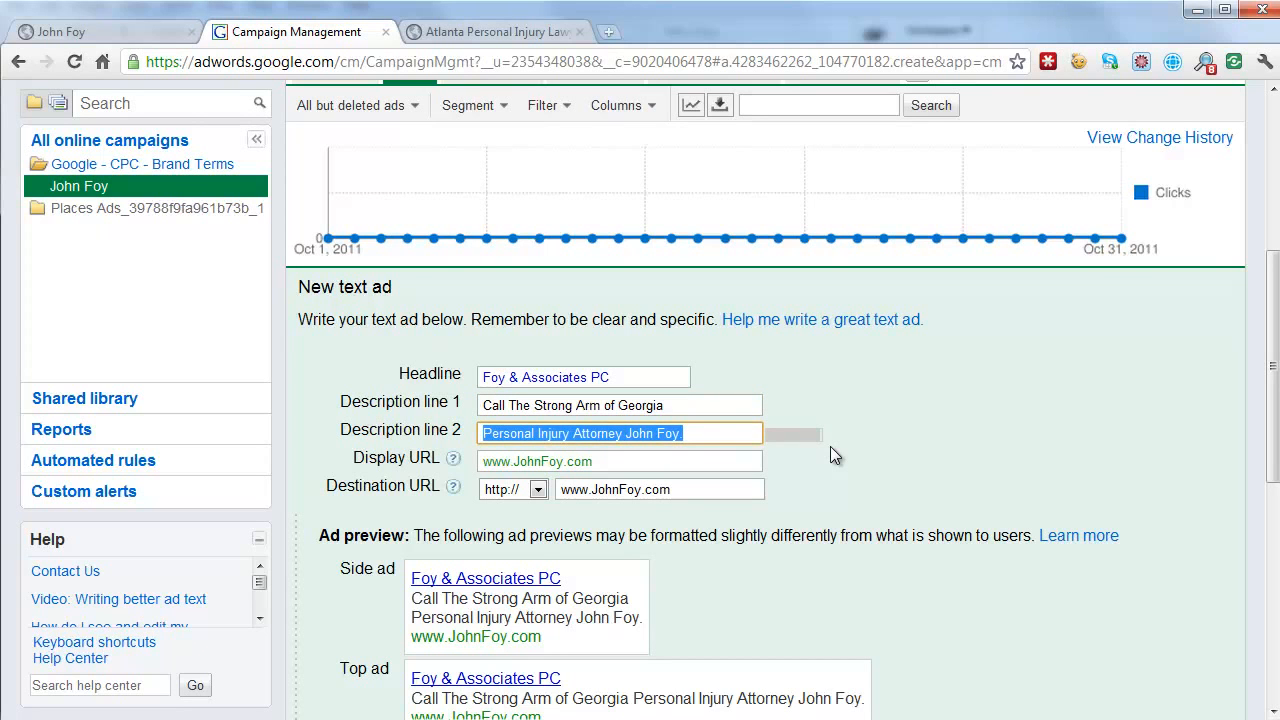
pyautogui.write('John Foy')
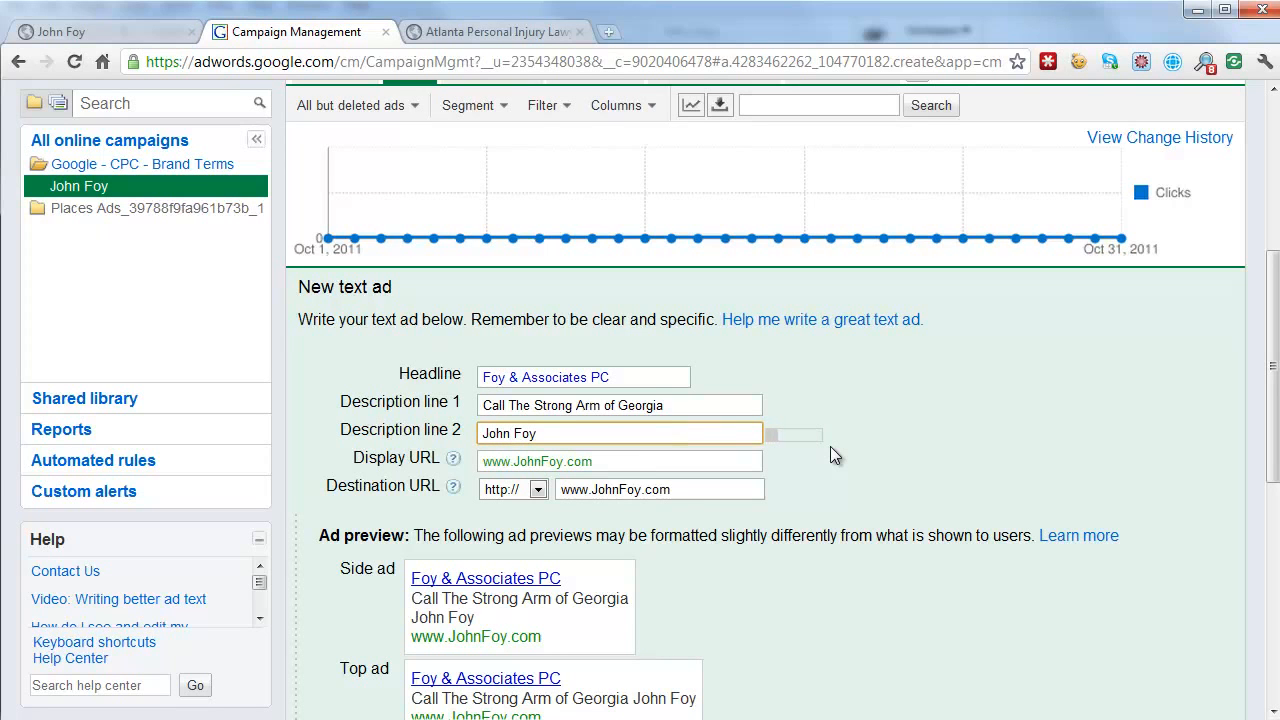
pyautogui.write(' for H')
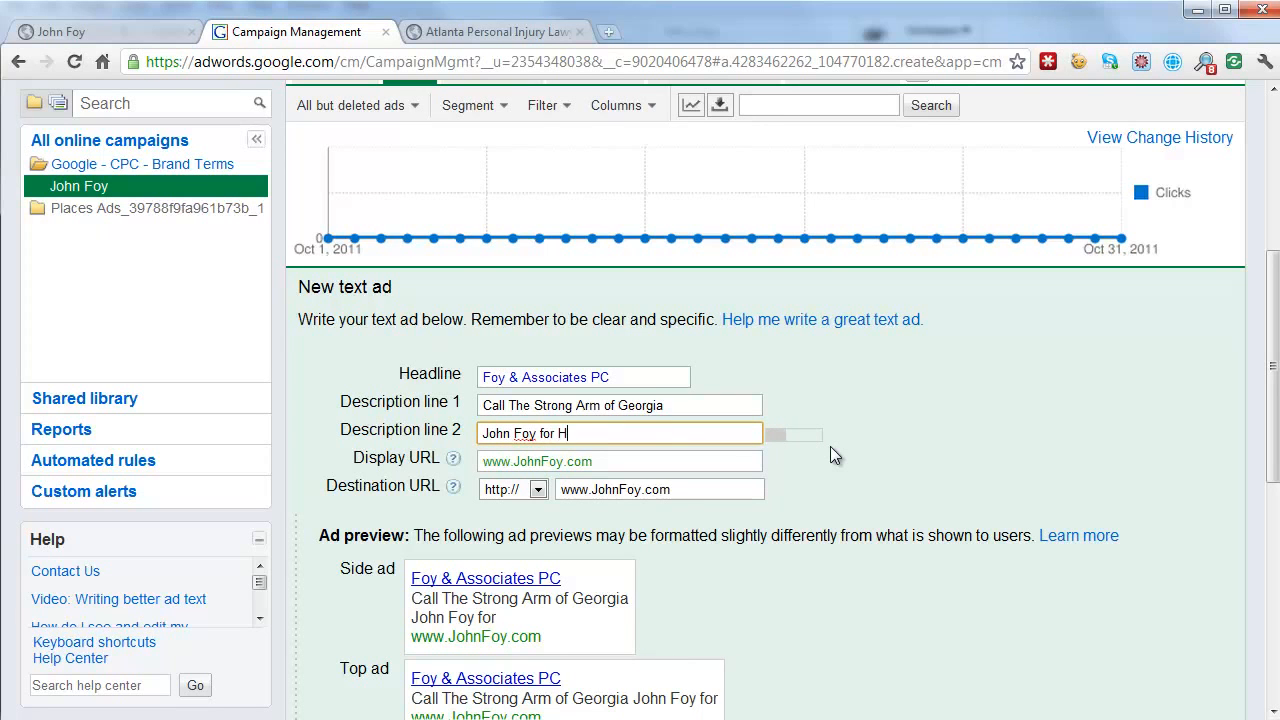
pyautogui.write('elp with Personal ')
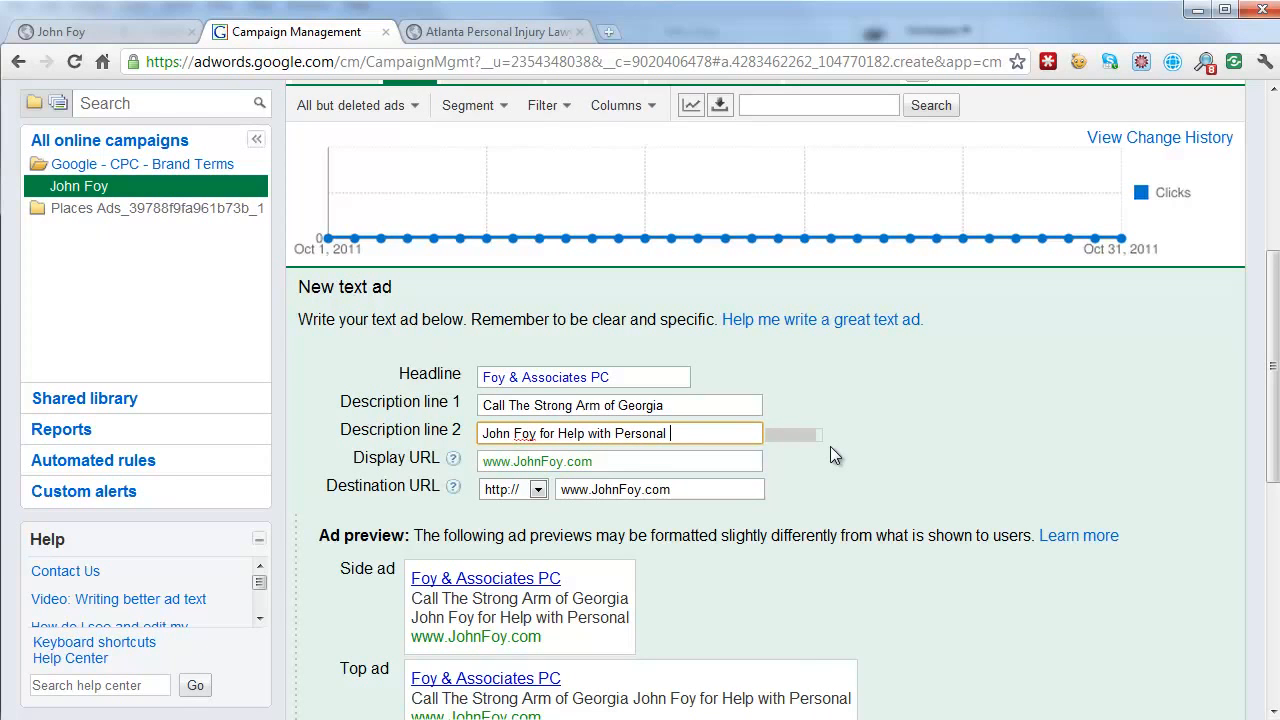
pyautogui.write('In')
pyautogui.press('BackSpace')
pyautogui.press('BackSpace')
pyautogui.press('BackSpace')
pyautogui.press('BackSpace')
pyautogui.press('BackSpace')
pyautogui.press('BackSpace')
pyautogui.press('BackSpace')
pyautogui.press('BackSpace')
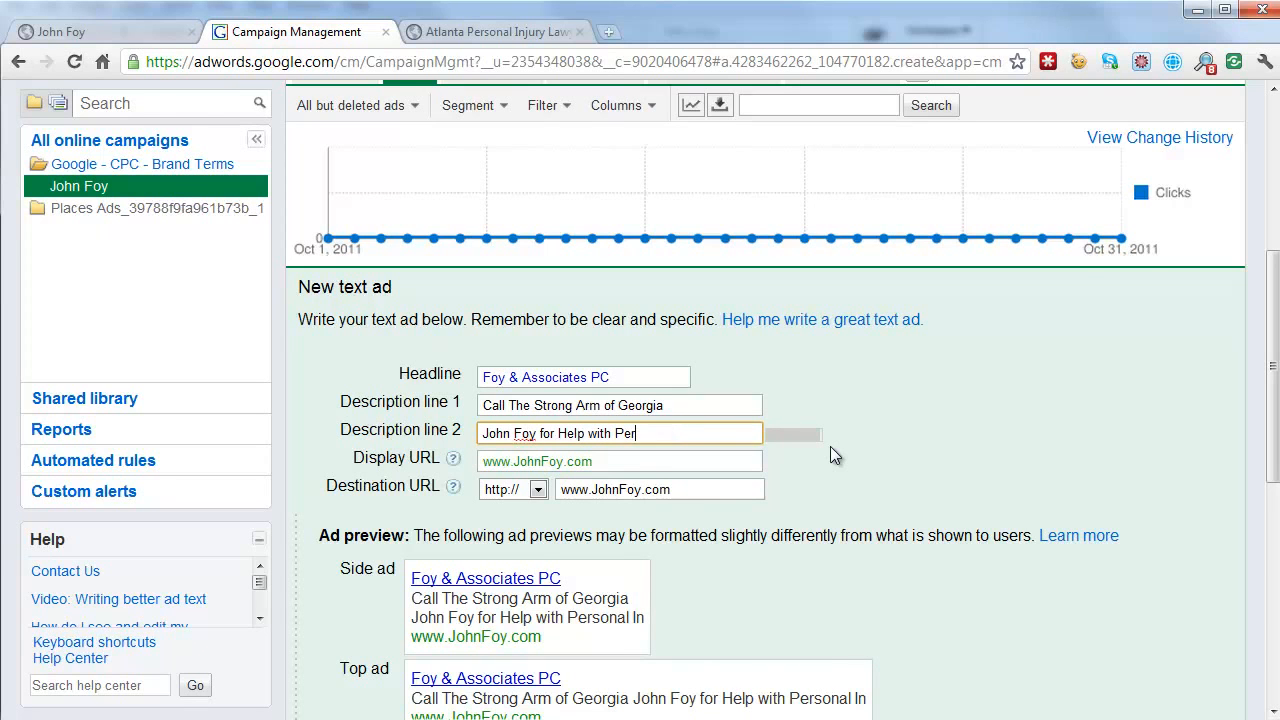
pyautogui.press('BackSpace')
pyautogui.press('BackSpace')
pyautogui.press('BackSpace')
pyautogui.press('BackSpace')
pyautogui.press('BackSpace')
pyautogui.press('BackSpace')
pyautogui.press('BackSpace')
pyautogui.press('BackSpace')
pyautogui.press('BackSpace')
pyautogui.press('BackSpace')
pyautogui.press('BackSpace')
pyautogui.press('BackSpace')
pyautogui.press('BackSpace')
pyautogui.press('BackSpace')
# - Complete description line 2 with "Personal Injury Advice" and save the ad
pyautogui.write('Persona')
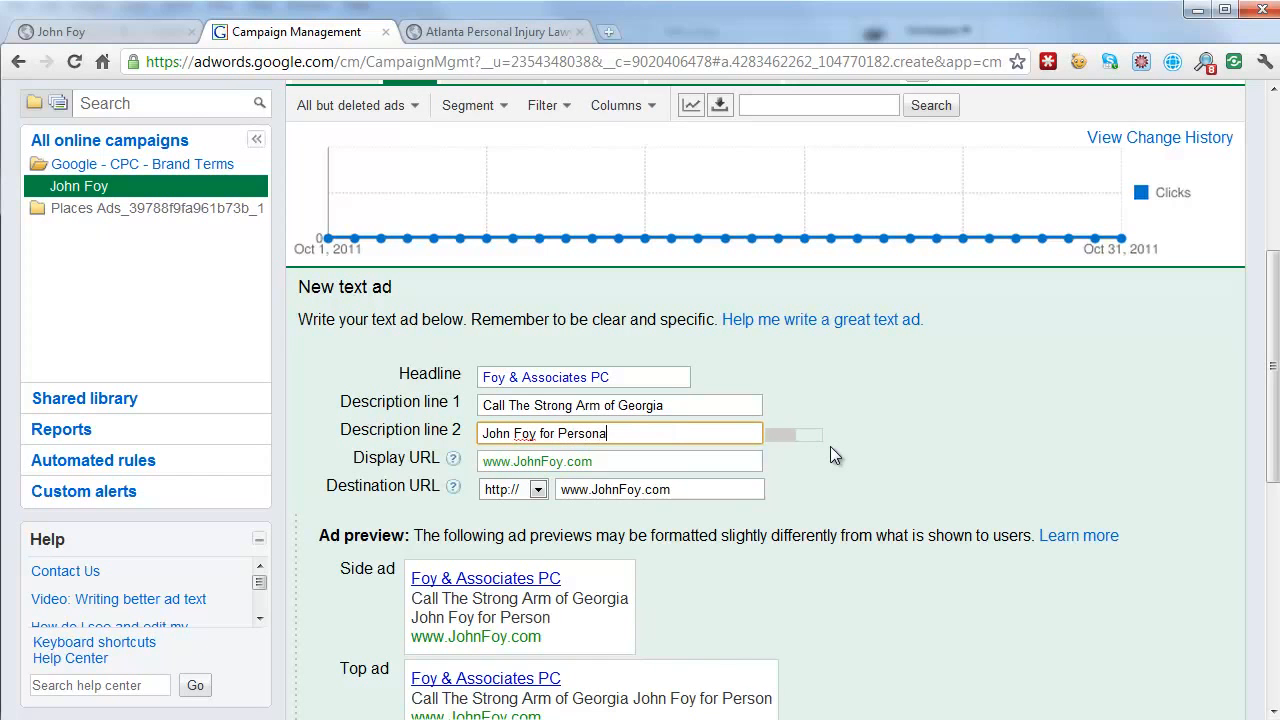
pyautogui.write('l Injury')
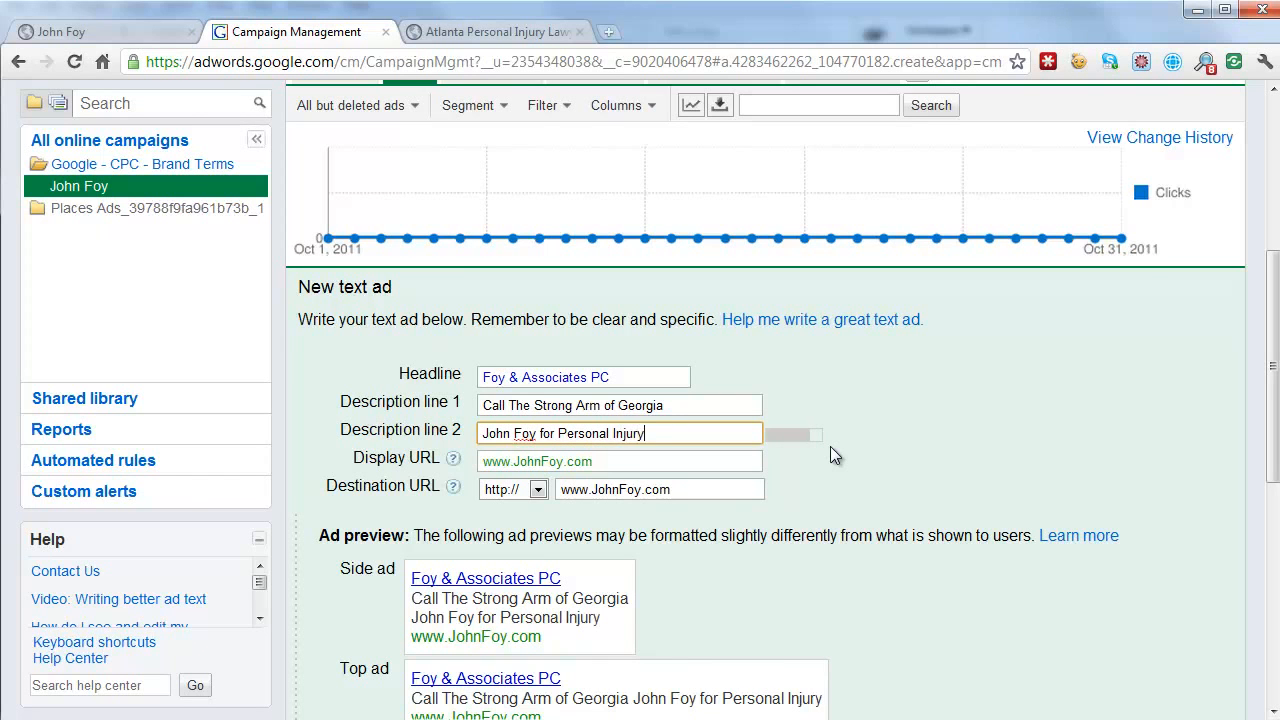
pyautogui.write(' Advice')
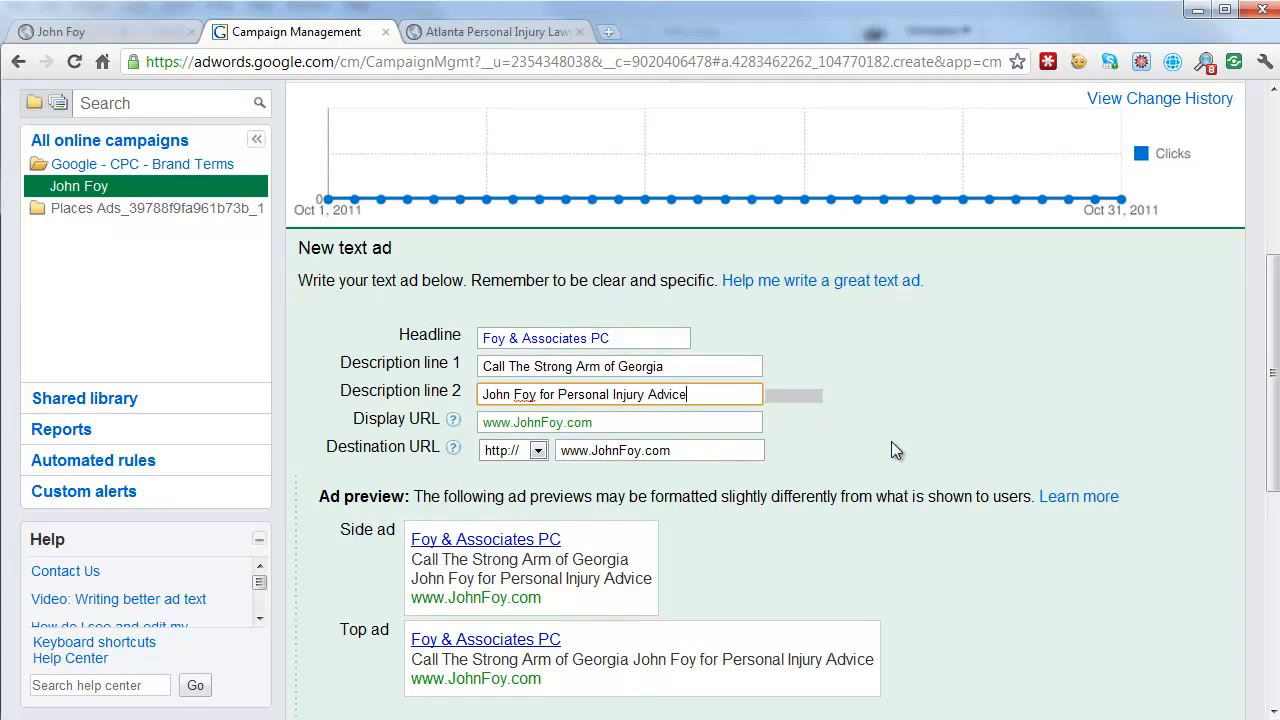
pyautogui.scroll(-3, 895, 445)
pyautogui.click(333, 601)
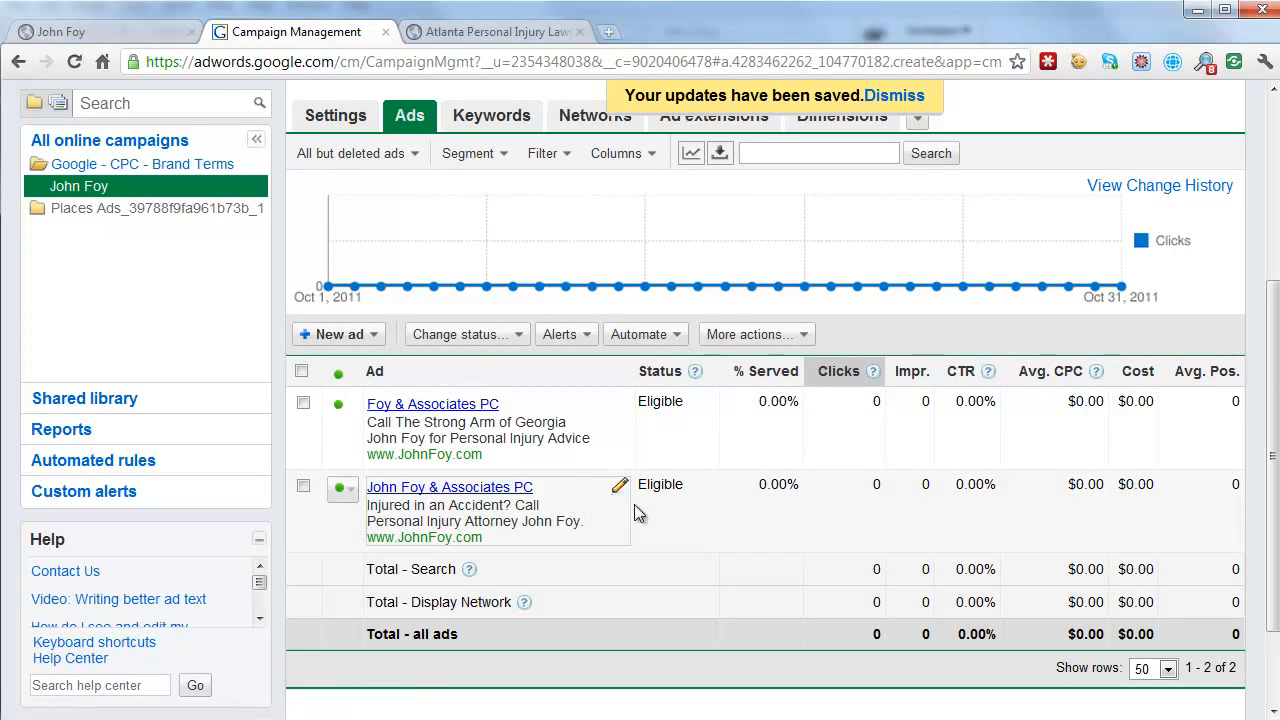
# - Create another ad group in the Google - CPC - Brand Terms campaign and name it "The Strong Arm"
pyautogui.scroll(3, 684, 518)
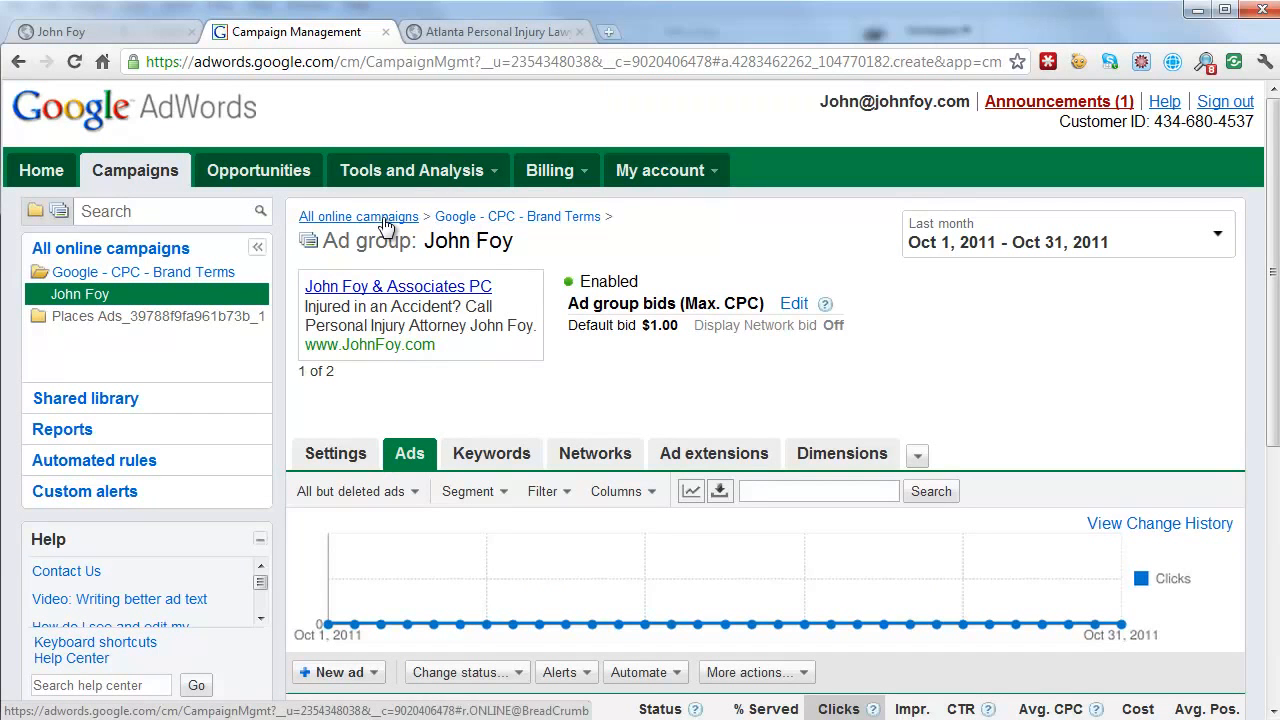
pyautogui.click(493, 224)
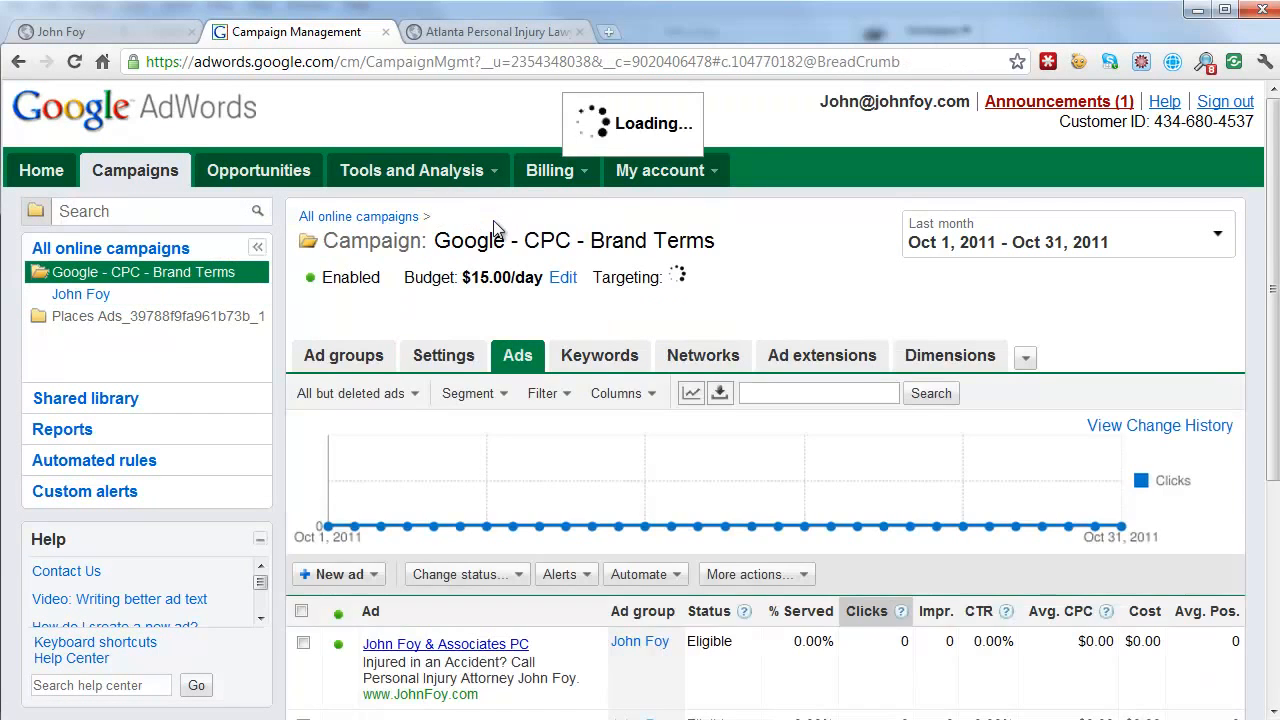
pyautogui.click(343, 356)
pyautogui.scroll(-3, 727, 450)
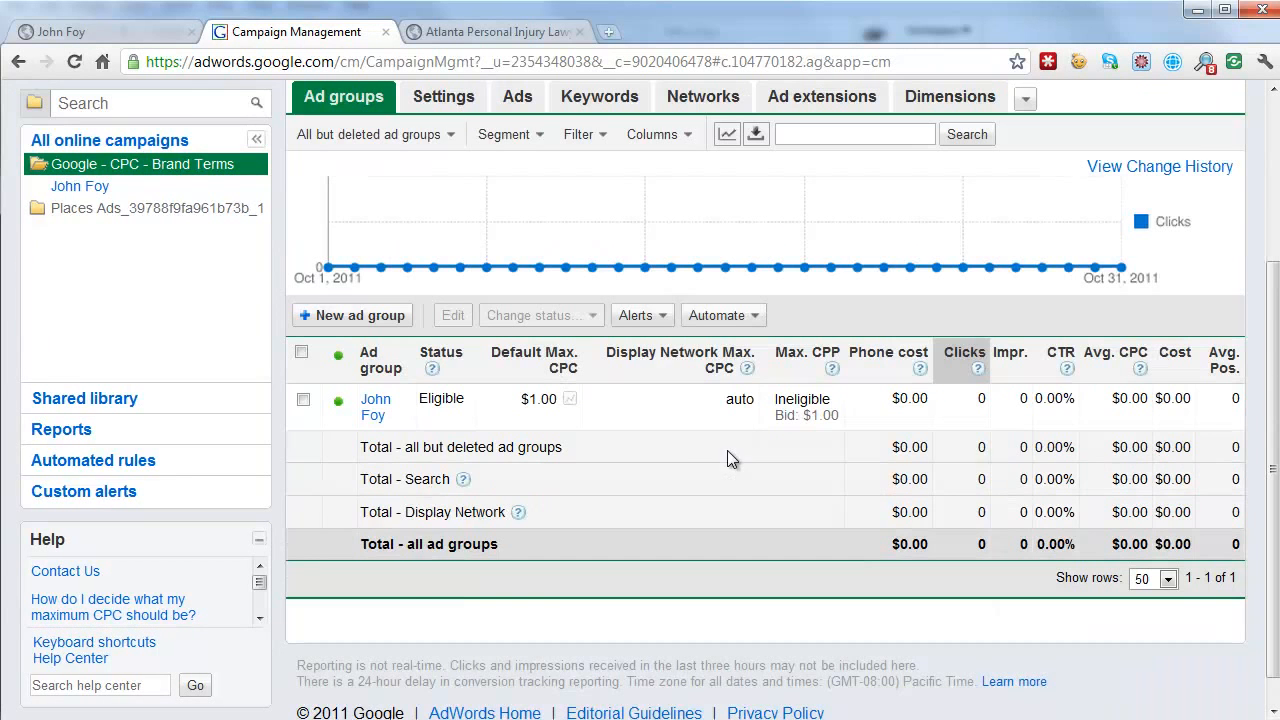
pyautogui.click(383, 317)
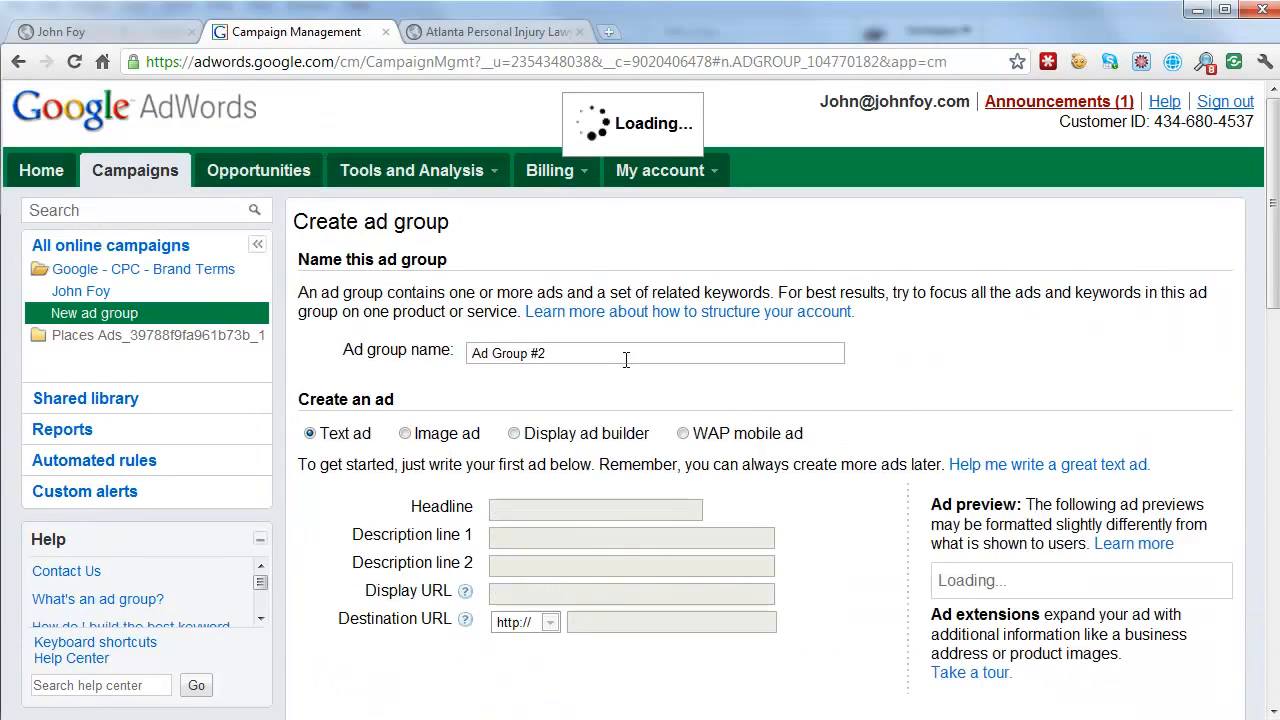
pyautogui.click(435, 349)
pyautogui.write('The Strong Arm')
# - Set the headline of the ad group's text ad to "The Strong Arm" followed by the attorney's full name
pyautogui.click(664, 511)
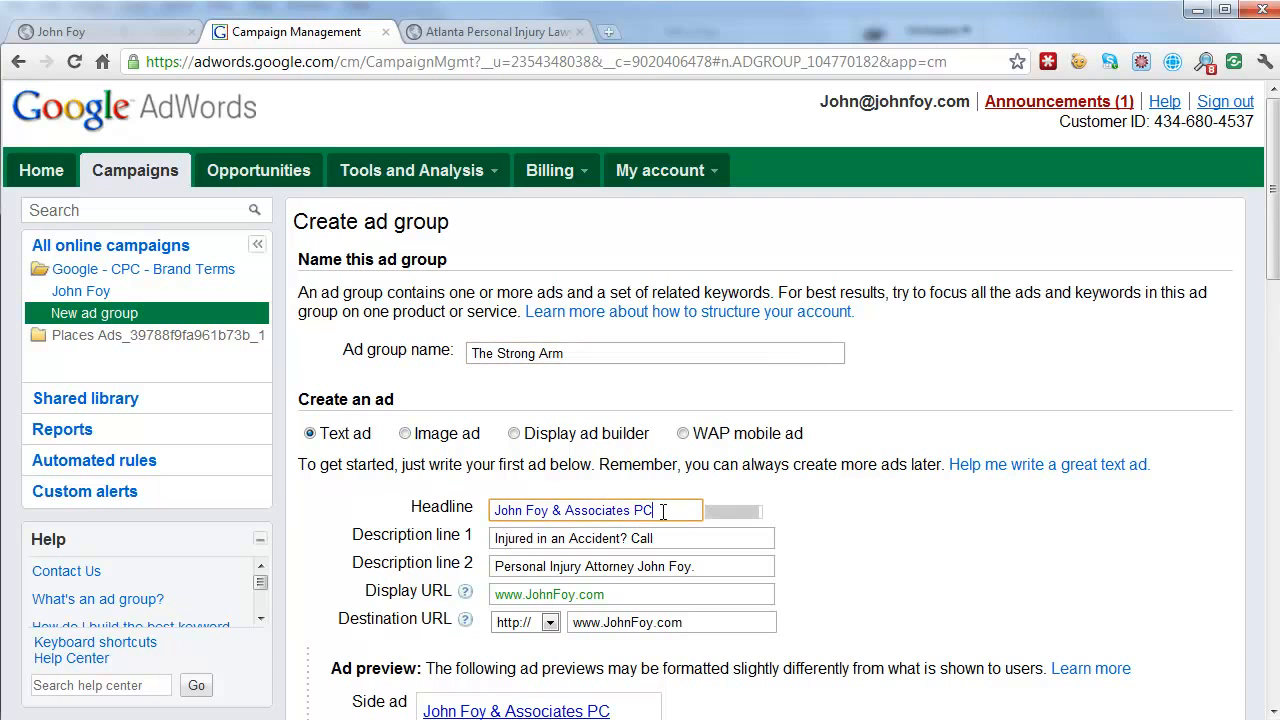
pyautogui.moveTo(664, 511); pyautogui.dragTo(474, 506)
pyautogui.write('The')
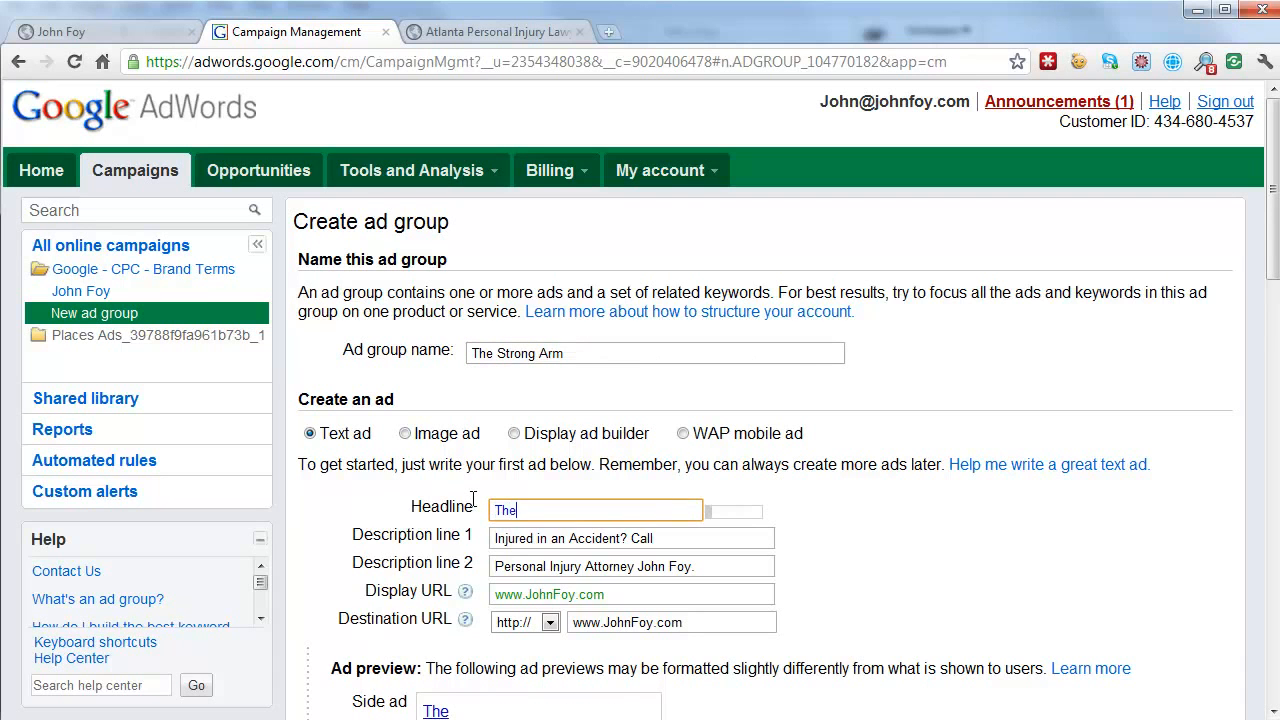
pyautogui.write(' Strong Arm: J')
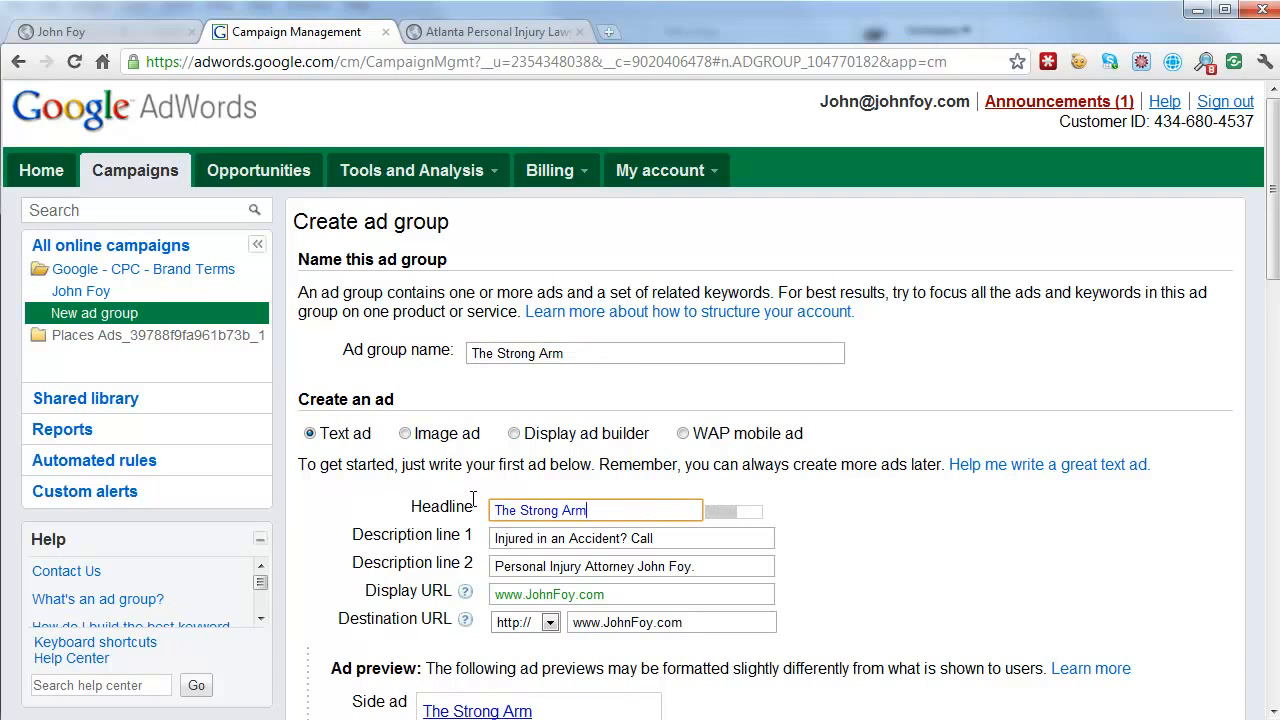
pyautogui.press('BackSpace')
pyautogui.press('BackSpace')
pyautogui.press('BackSpace')
pyautogui.write('John FOy')
pyautogui.press('BackSpace')
pyautogui.press('BackSpace')
pyautogui.write('oy')
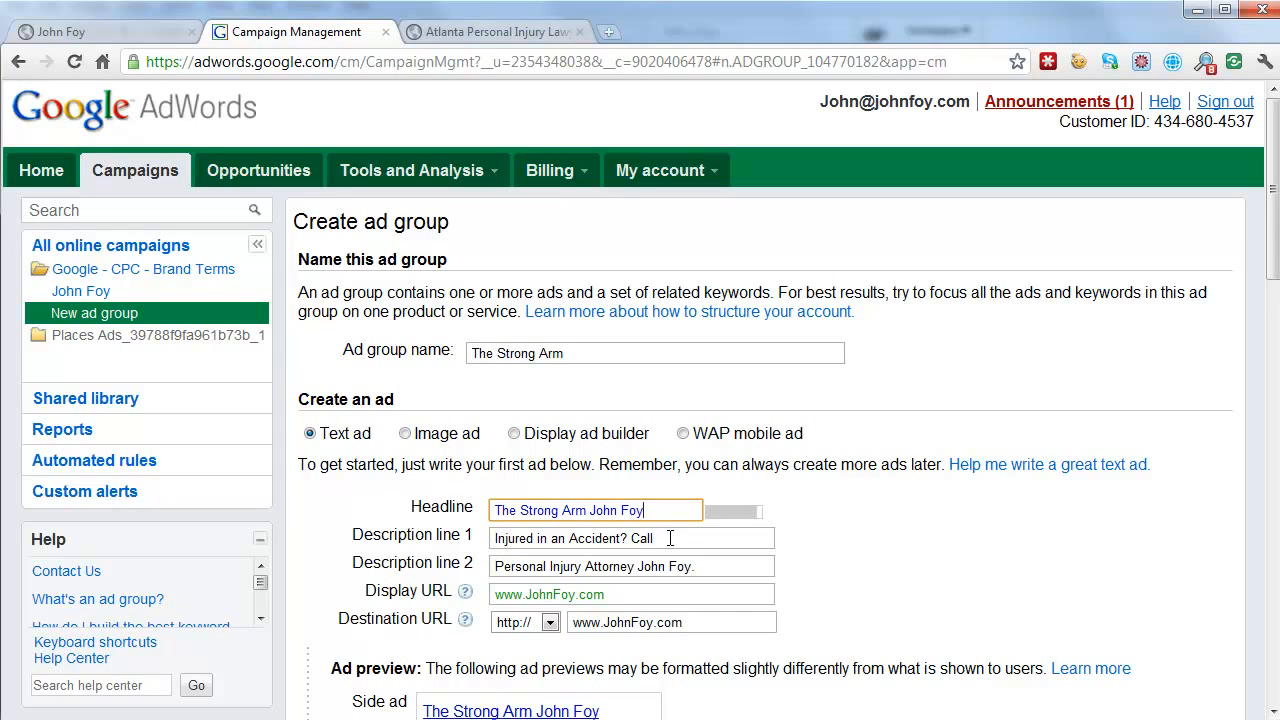
# - Append "The" to description line 1 and replace "Personal Injury" with "Strong Arm" in description line 2
pyautogui.moveTo(671, 538); pyautogui.dragTo(495, 533)
pyautogui.click(570, 564)
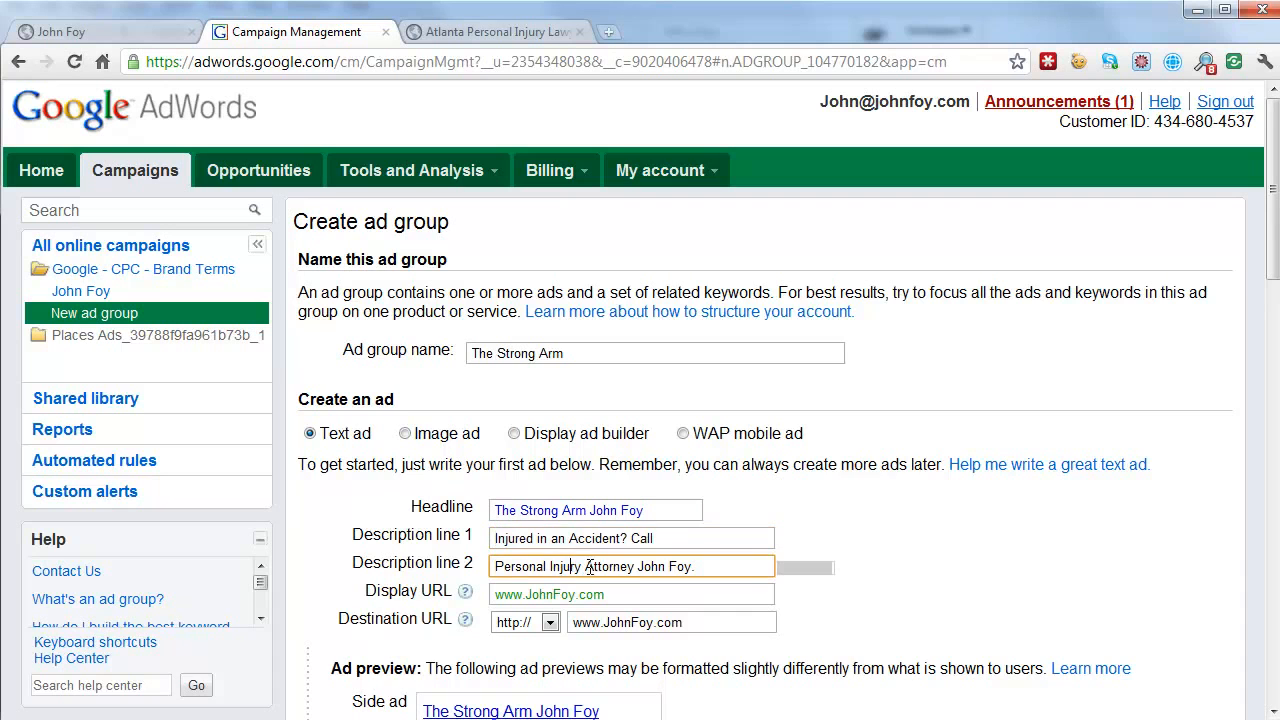
pyautogui.moveTo(583, 566); pyautogui.dragTo(486, 569)
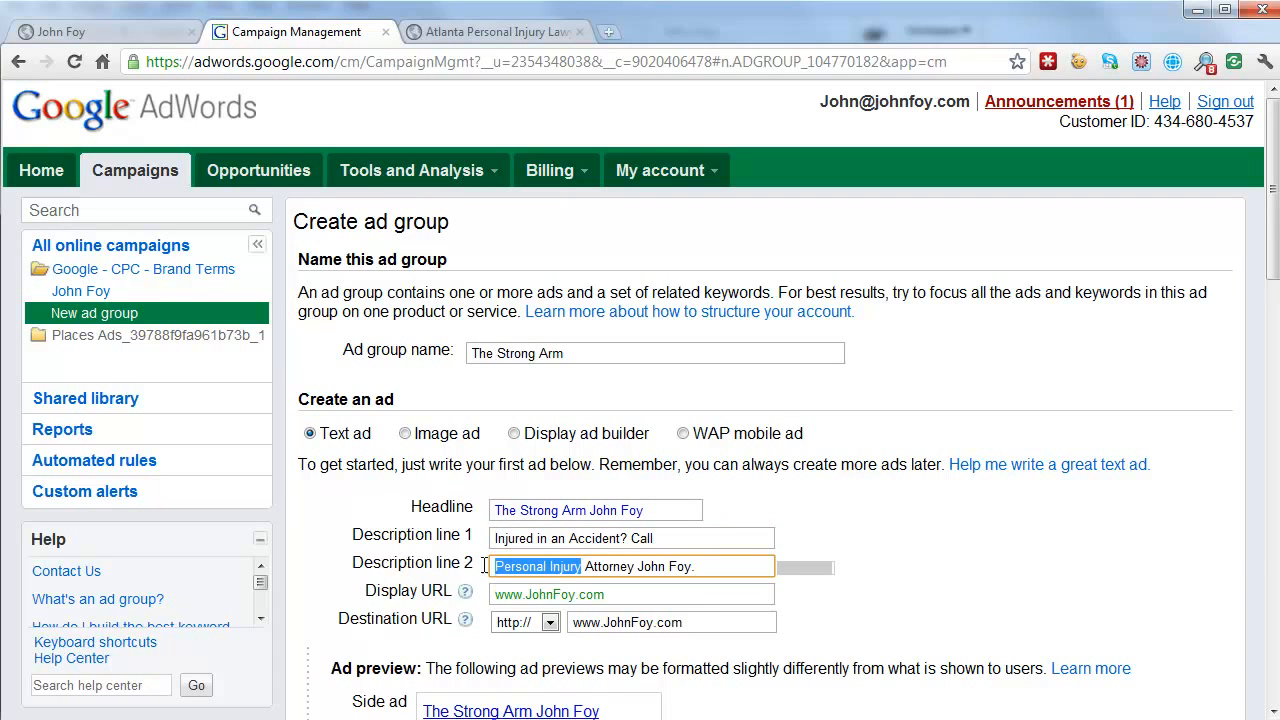
pyautogui.click(670, 538)
pyautogui.write('th')
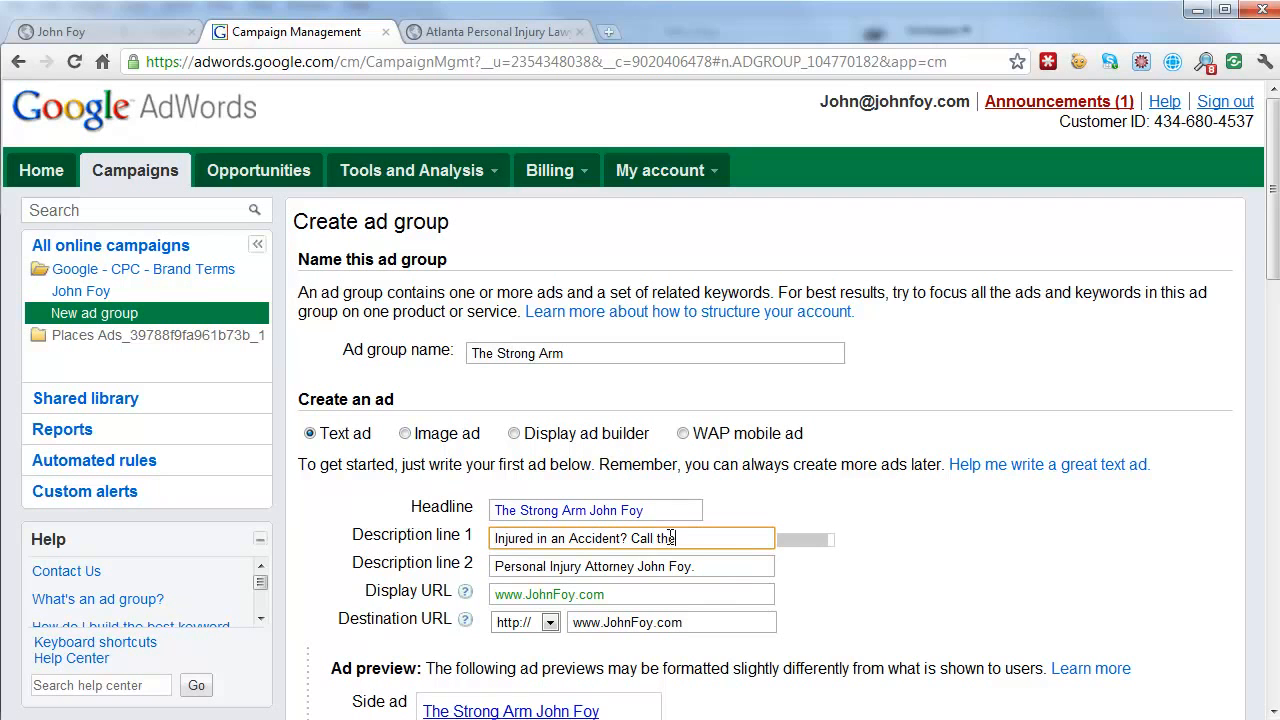
pyautogui.press('BackSpace')
pyautogui.press('BackSpace')
pyautogui.write('The')
pyautogui.moveTo(578, 566); pyautogui.dragTo(490, 566)
pyautogui.write('Strong Arm')
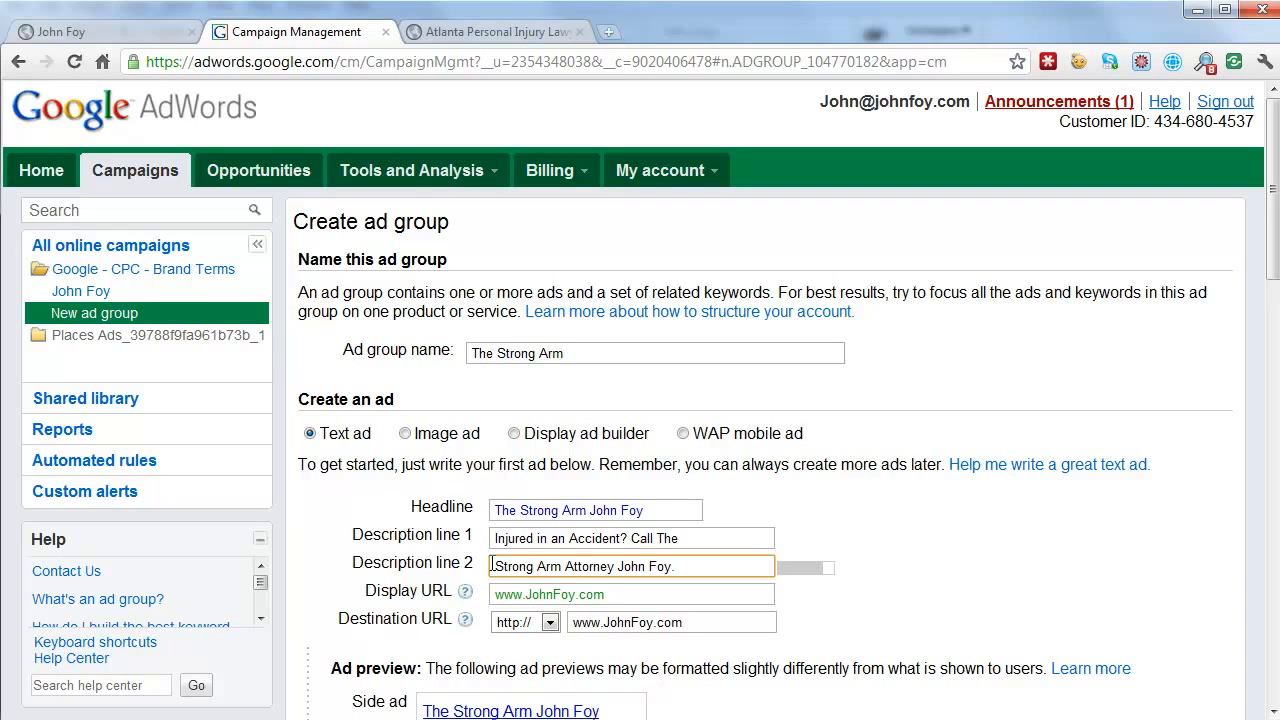
pyautogui.write('of Ge')
pyautogui.press('BackSpace')
pyautogui.press('BackSpace')
pyautogui.press('BackSpace')
pyautogui.press('BackSpace')
pyautogui.press('BackSpace')
pyautogui.press('BackSpace')
pyautogui.write('-')
pyautogui.scroll(-3, 826, 491)
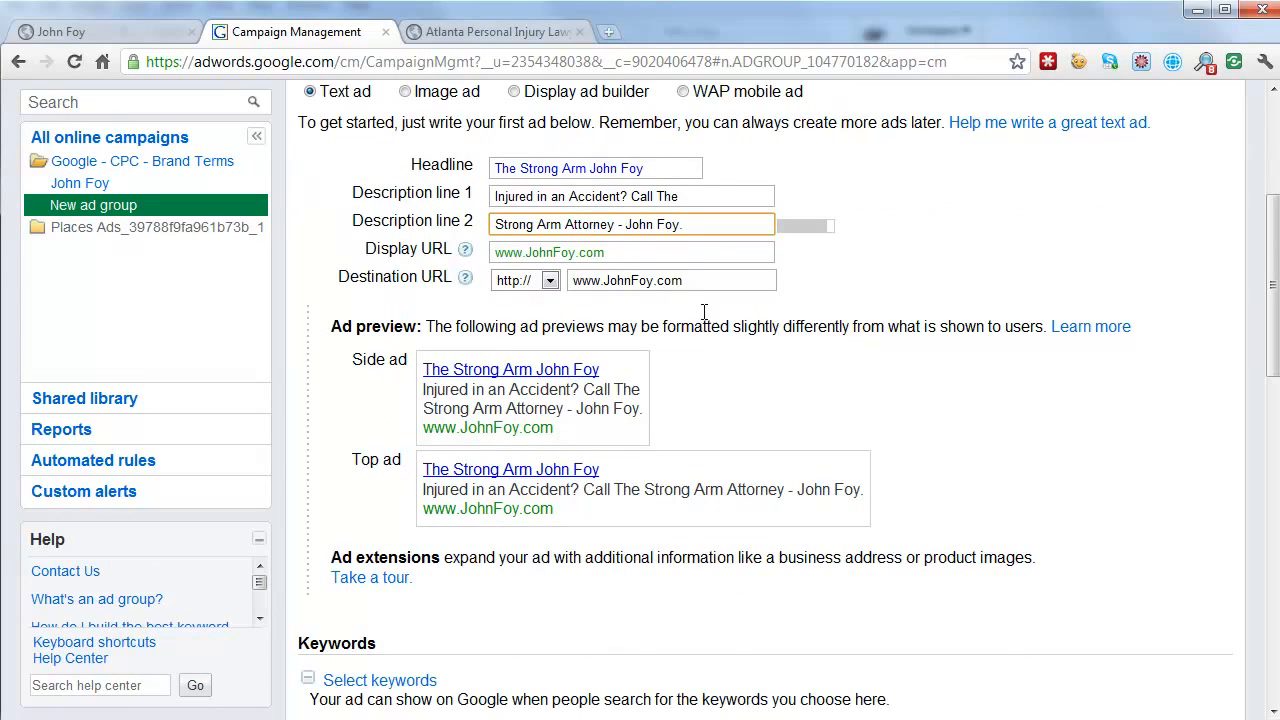
pyautogui.press('BackSpace')
pyautogui.press('BackSpace')
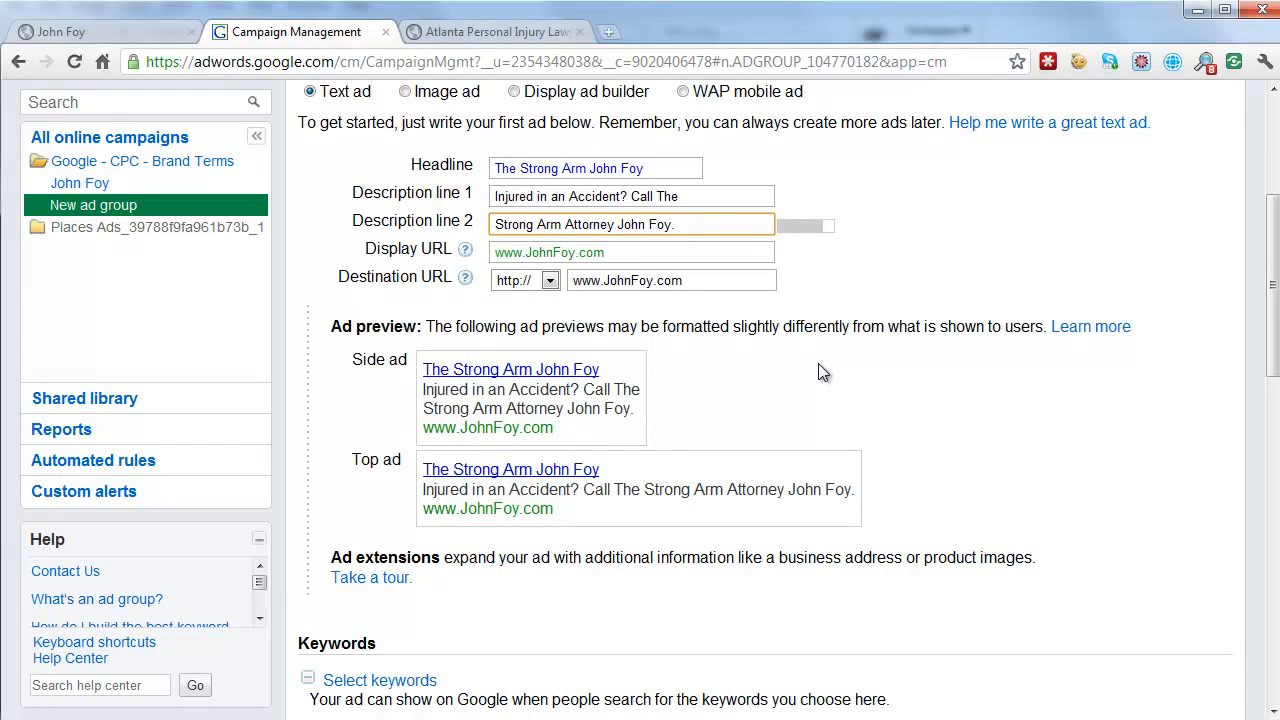
# - Try to change the ending of description line 2 to "Attorneys Foy & Associat"
pyautogui.moveTo(680, 224); pyautogui.dragTo(621, 224)
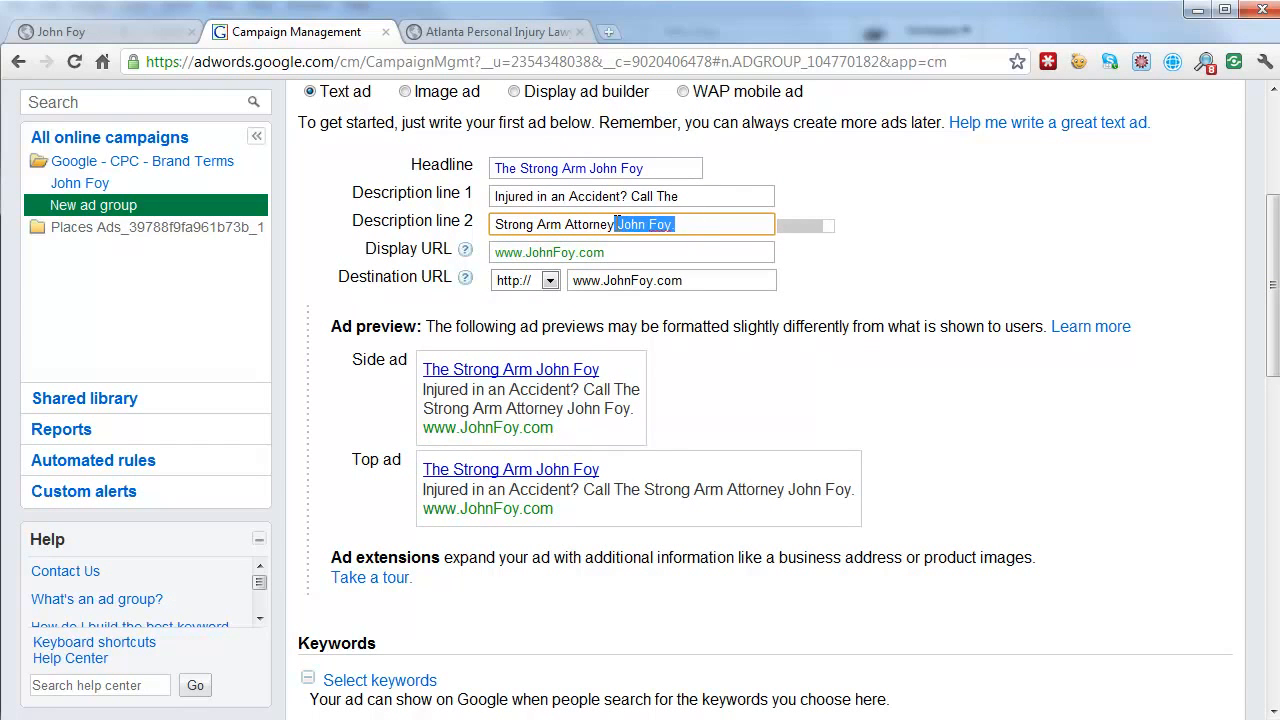
pyautogui.press('BackSpace')
pyautogui.press('BackSpace')
pyautogui.write('s')
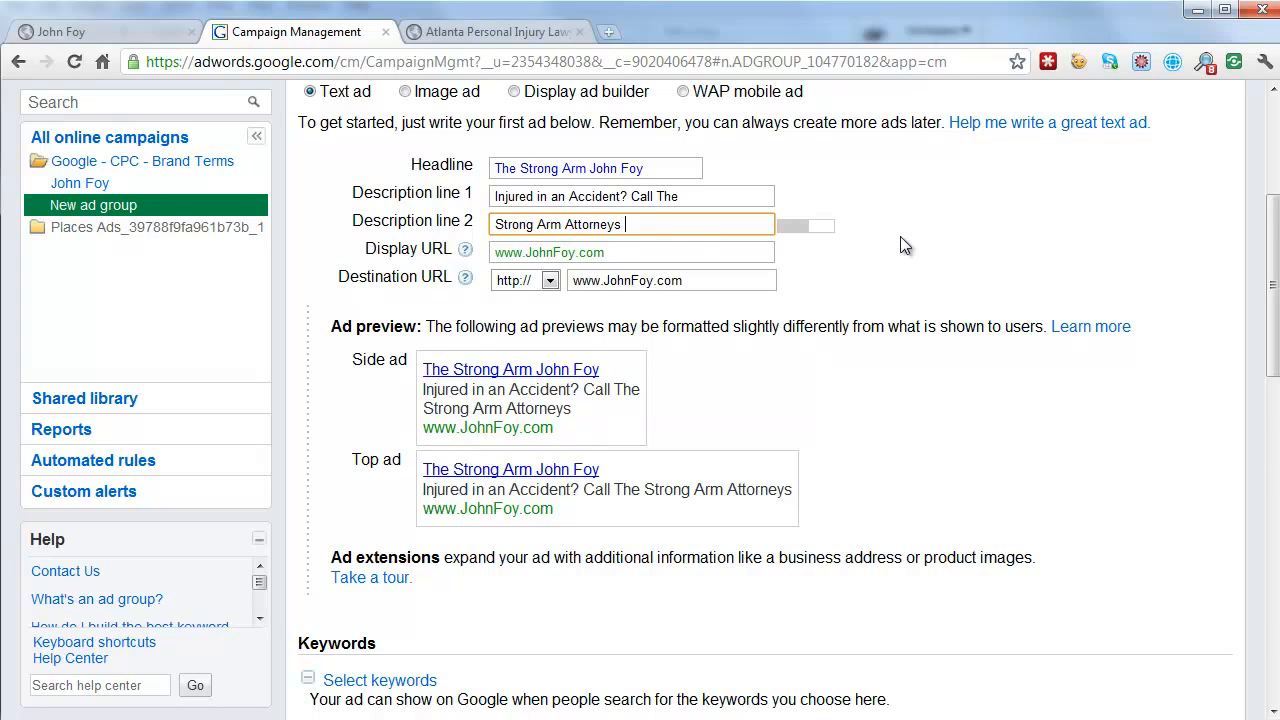
pyautogui.write(' Foy ')
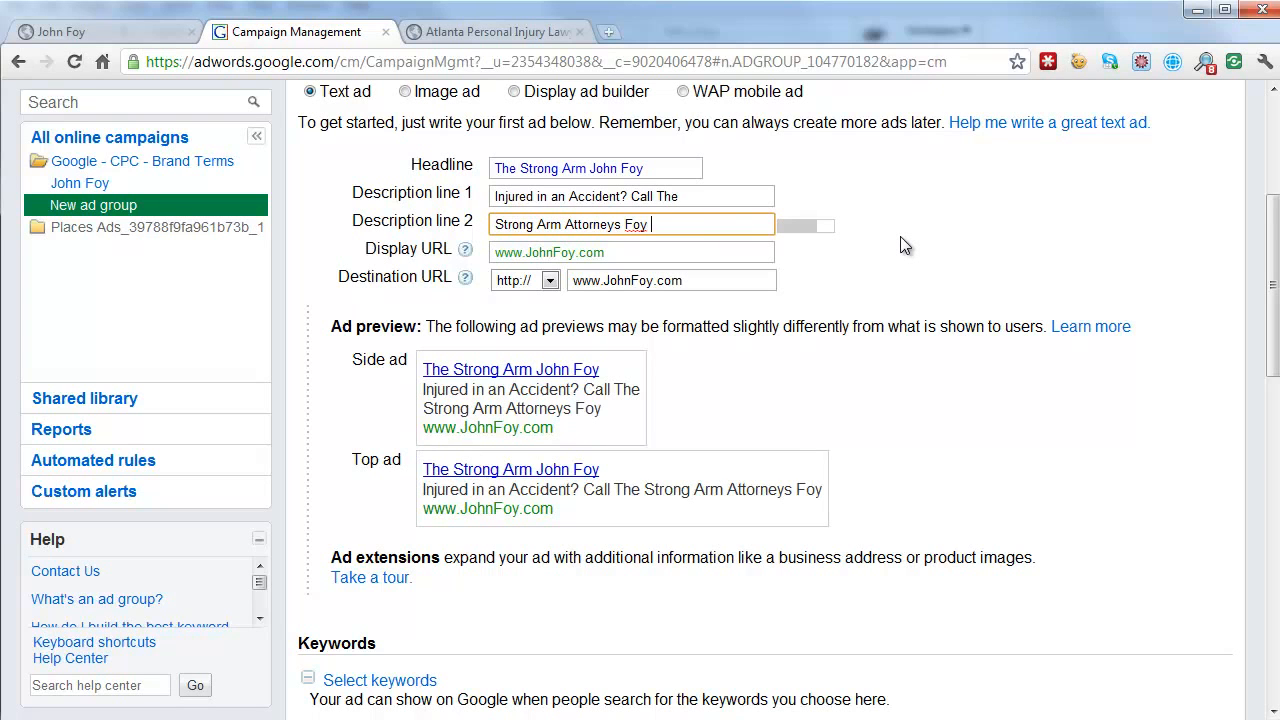
pyautogui.write('& Associat')
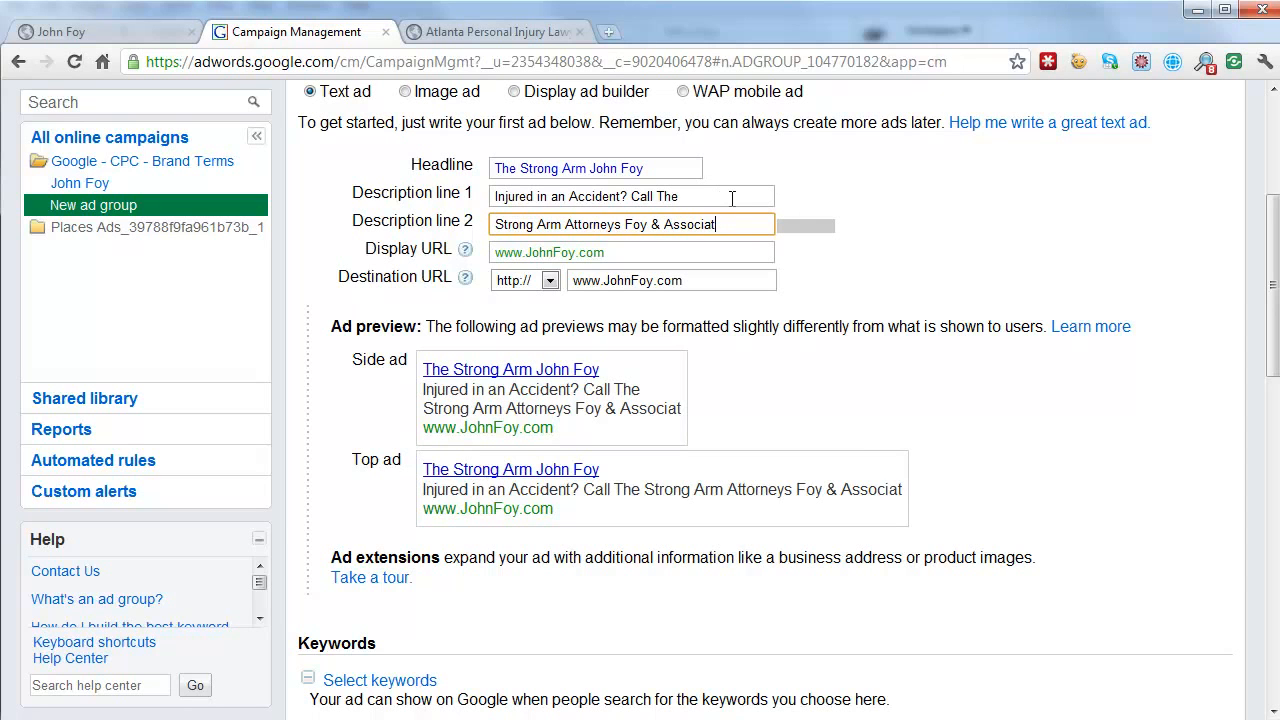
# - Restore the ending of description line 2 to "Attorney" followed by the attorney's full name and a period
pyautogui.press('BackSpace')
pyautogui.press('BackSpace')
pyautogui.press('BackSpace')
pyautogui.press('BackSpace')
pyautogui.press('BackSpace')
pyautogui.press('BackSpace')
pyautogui.press('BackSpace')
pyautogui.press('BackSpace')
pyautogui.press('BackSpace')
pyautogui.press('BackSpace')
pyautogui.press('BackSpace')
pyautogui.press('BackSpace')
pyautogui.press('BackSpace')
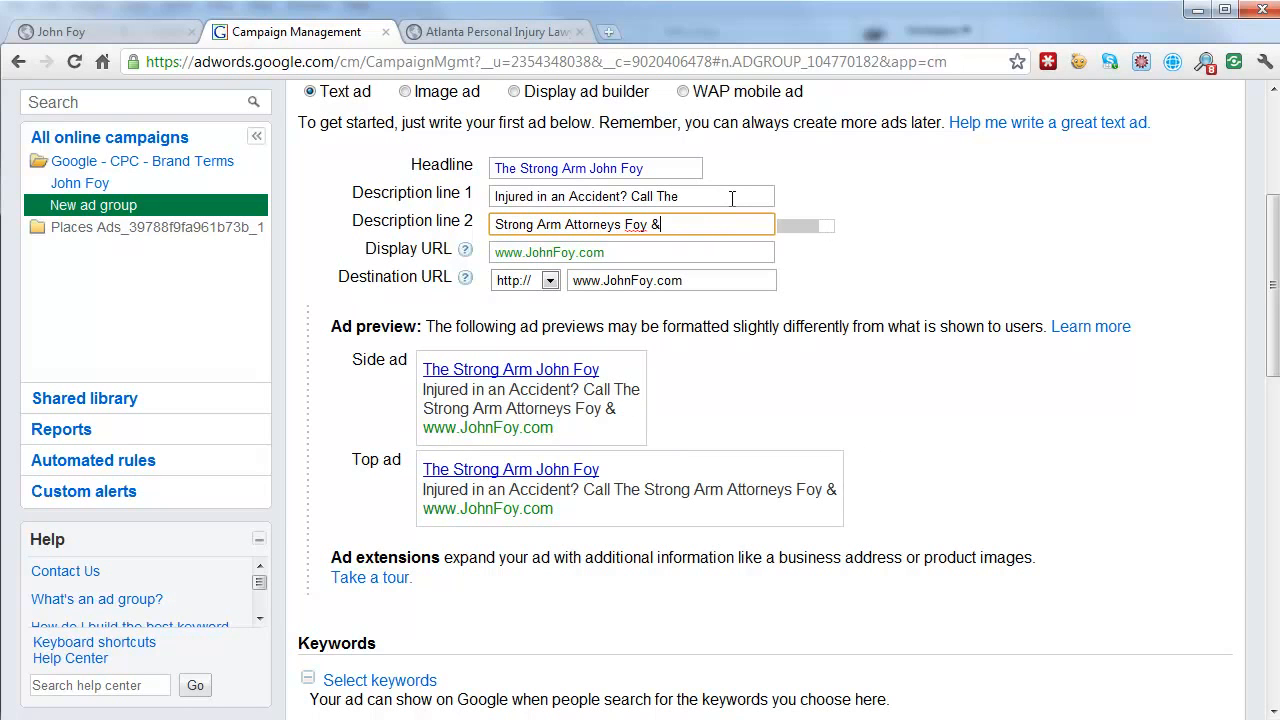
pyautogui.press('BackSpace')
pyautogui.press('BackSpace')
pyautogui.press('BackSpace')
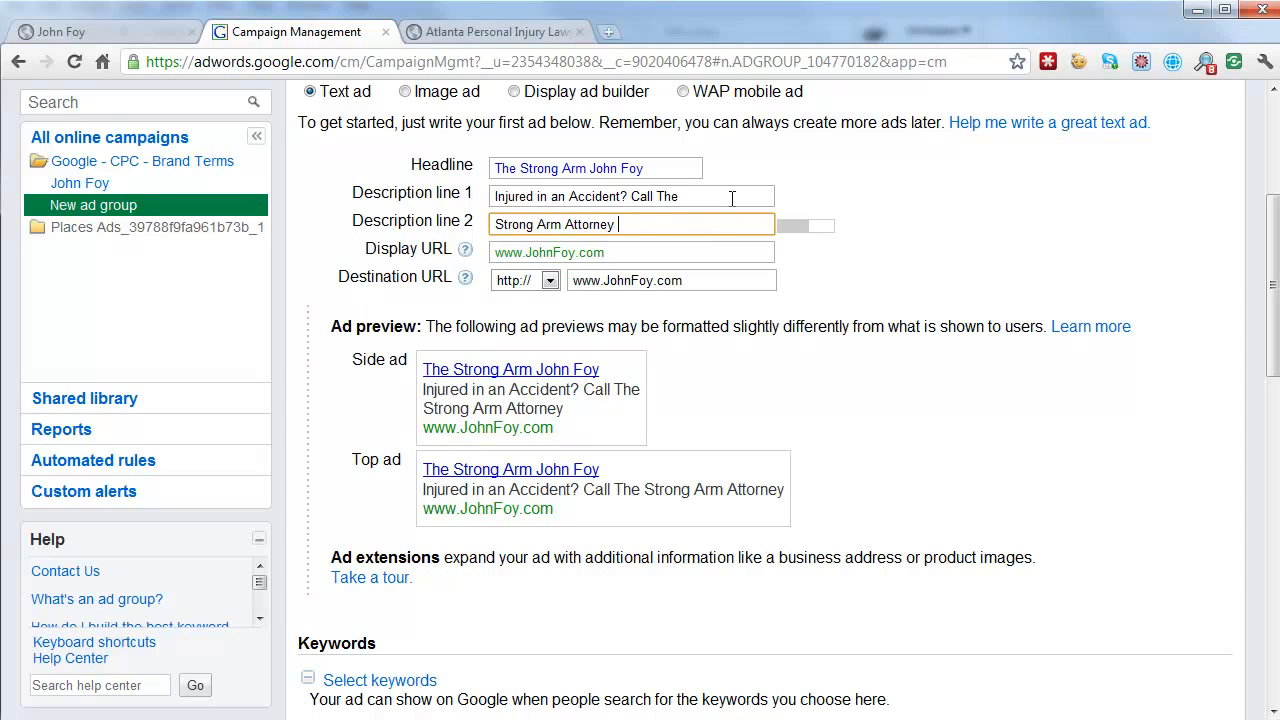
pyautogui.write('John Foy.')
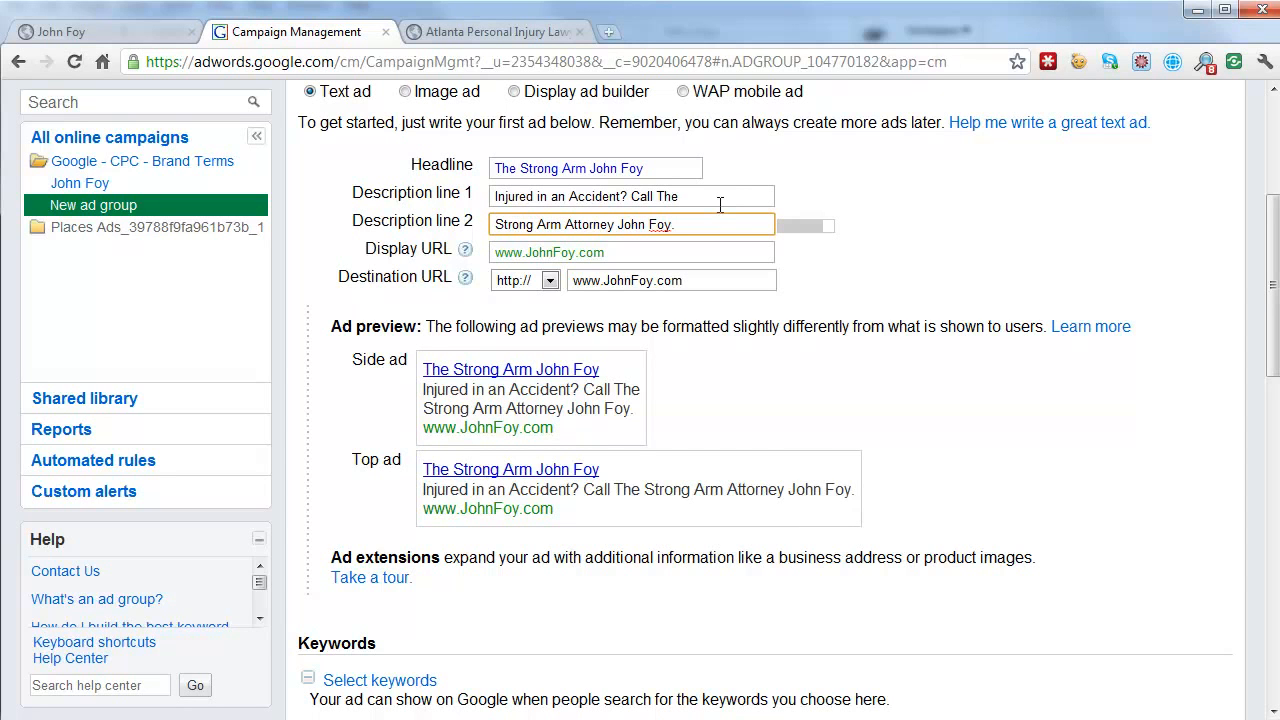
# - Replace the final period of description line 2 with "Today" and insert a comma after "Attorney"
pyautogui.press('BackSpace')
pyautogui.write('Today')
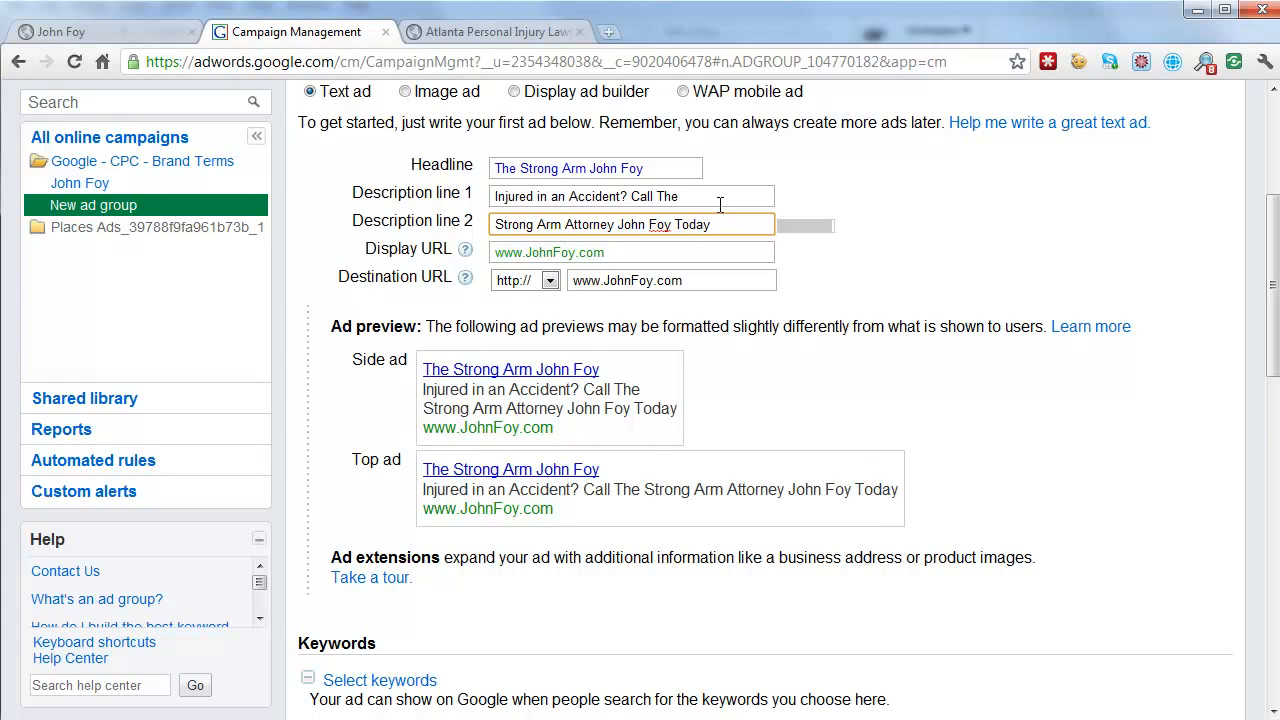
pyautogui.write('!')
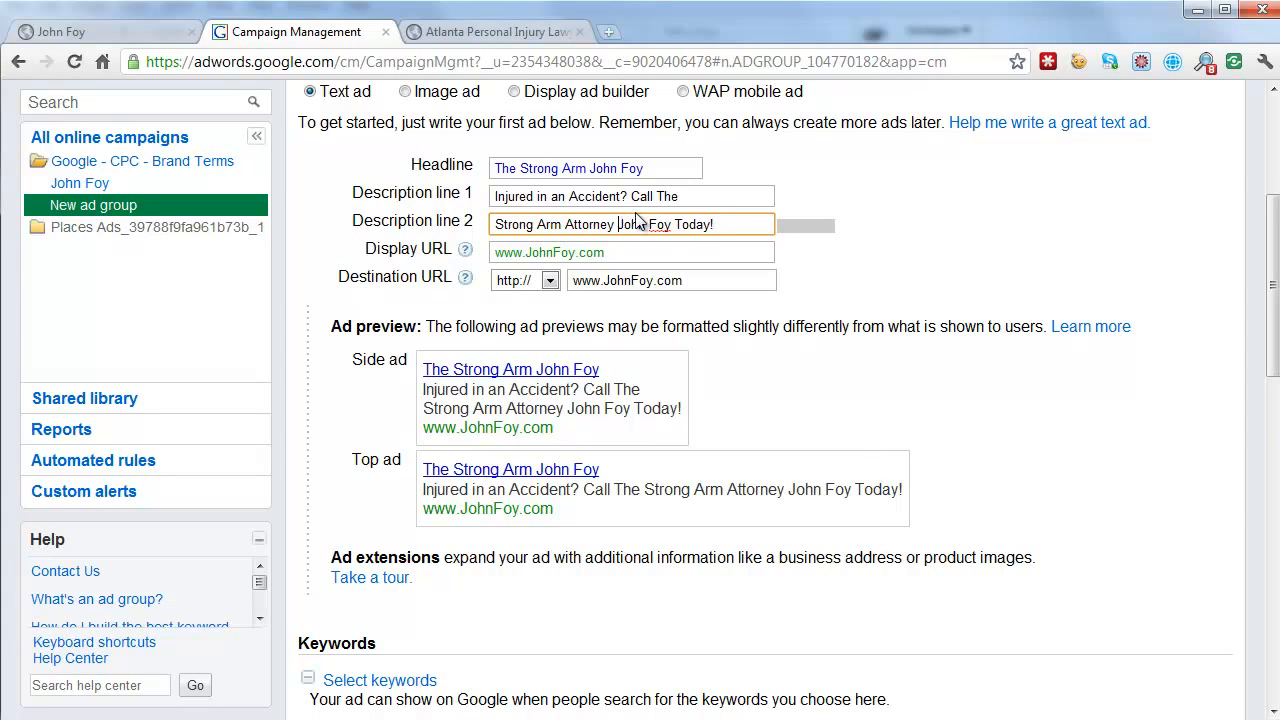
pyautogui.hotkey('ctrl', 'Left')
pyautogui.hotkey('ctrl', 'Left')
pyautogui.hotkey('ctrl', 'Left')
pyautogui.press('BackSpace')
pyautogui.write(',')
pyautogui.press('End')
pyautogui.press('BackSpace')
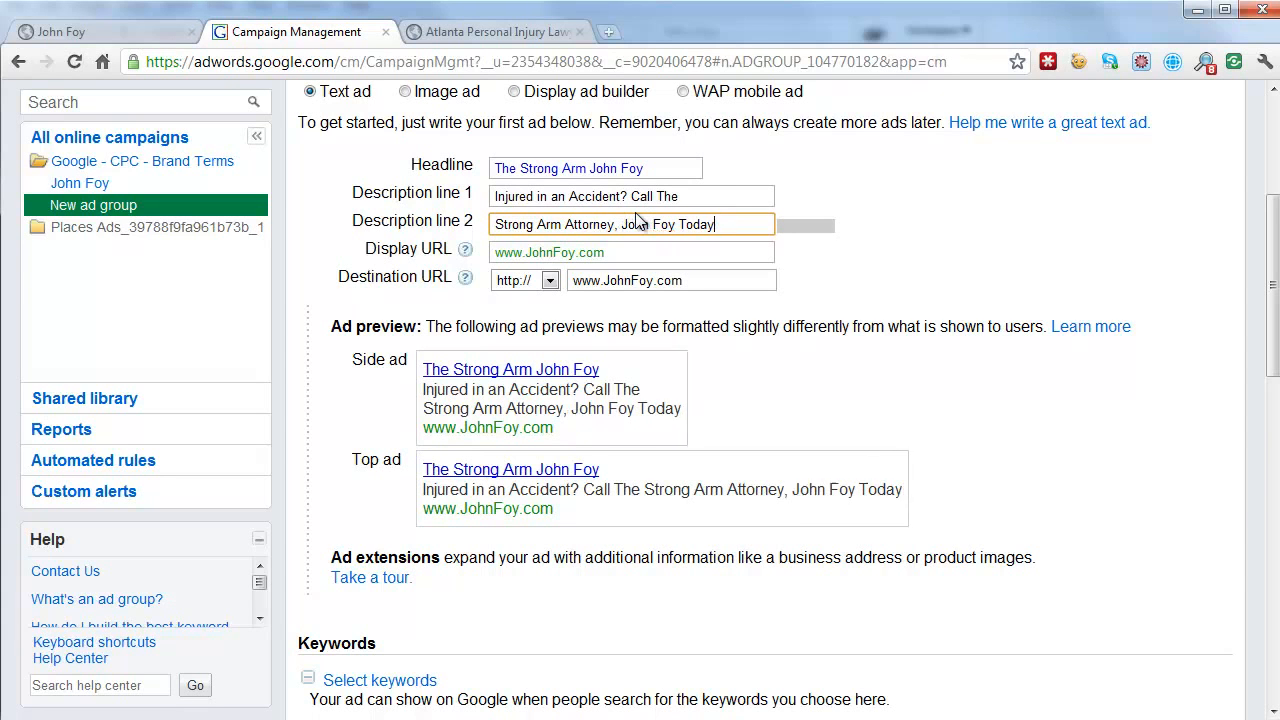
# - Enter the quoted phrase-match keywords "the strong arm", "strong arm" and "strong arm attorney" for the ad group
pyautogui.scroll(-3, 946, 360)
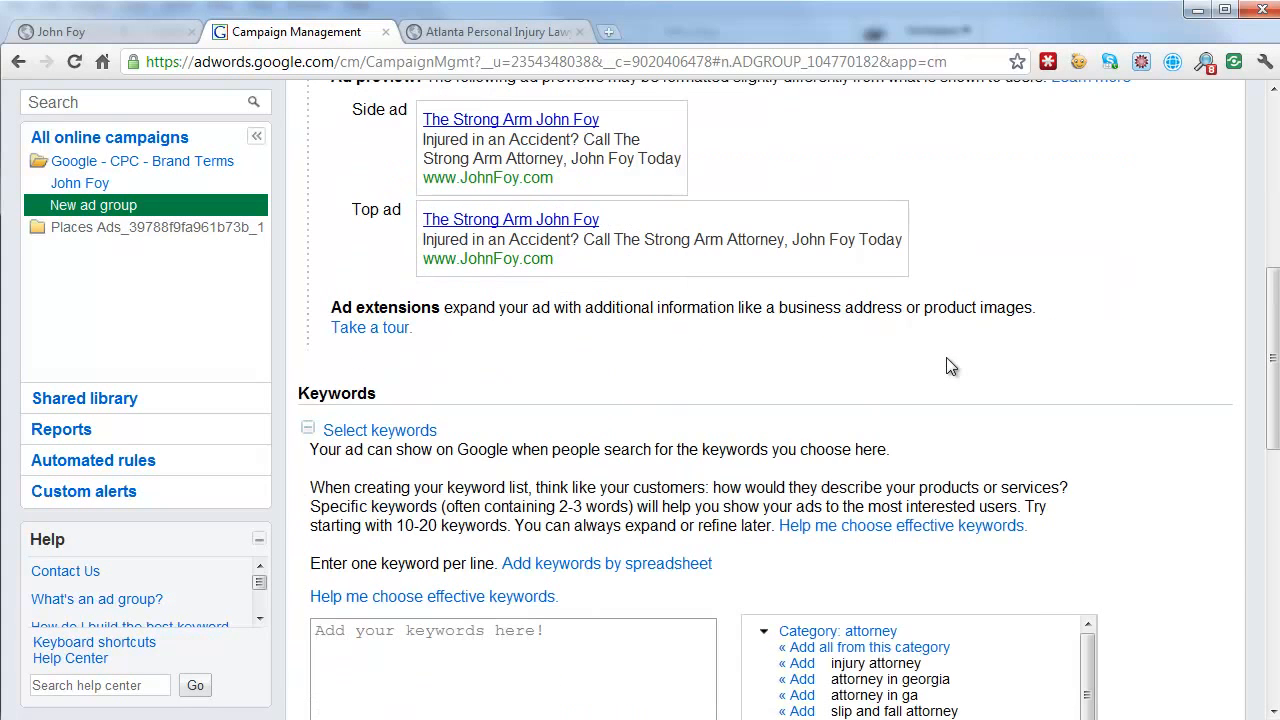
pyautogui.scroll(-5, 810, 400)
pyautogui.click(672, 388)
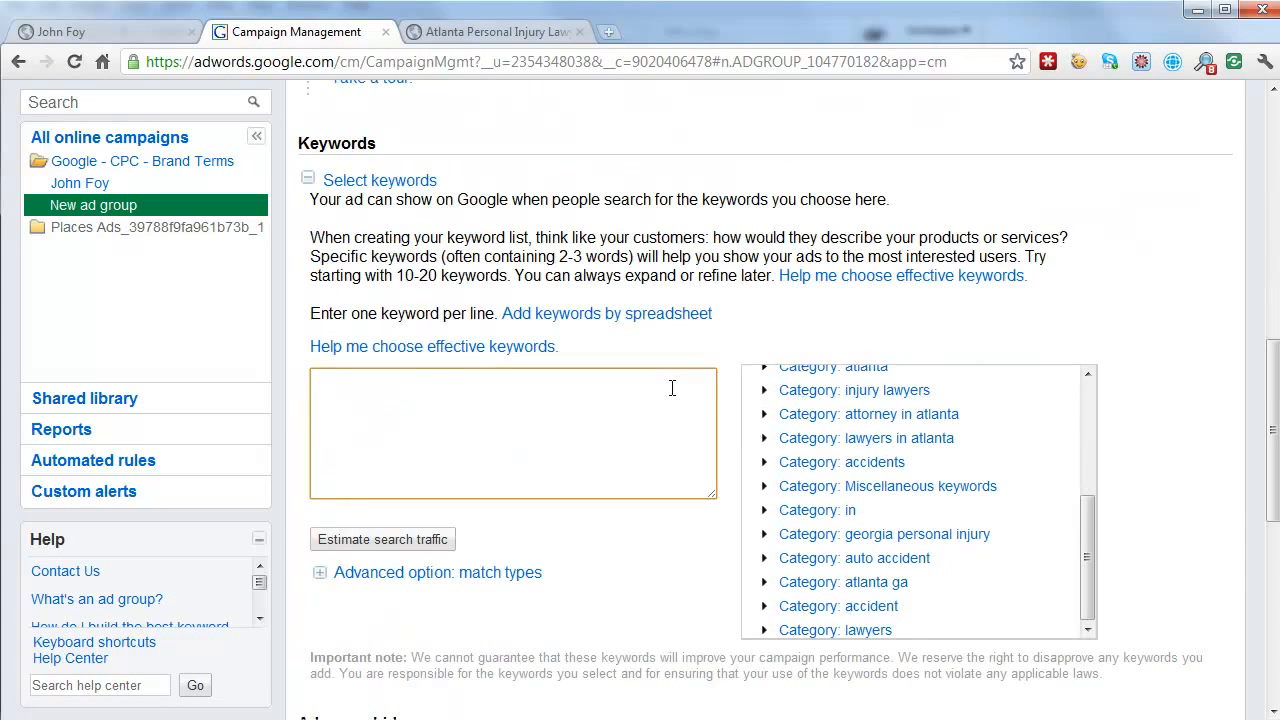
pyautogui.write('"the strong arm')
pyautogui.write('" ')
pyautogui.write('"strong ')
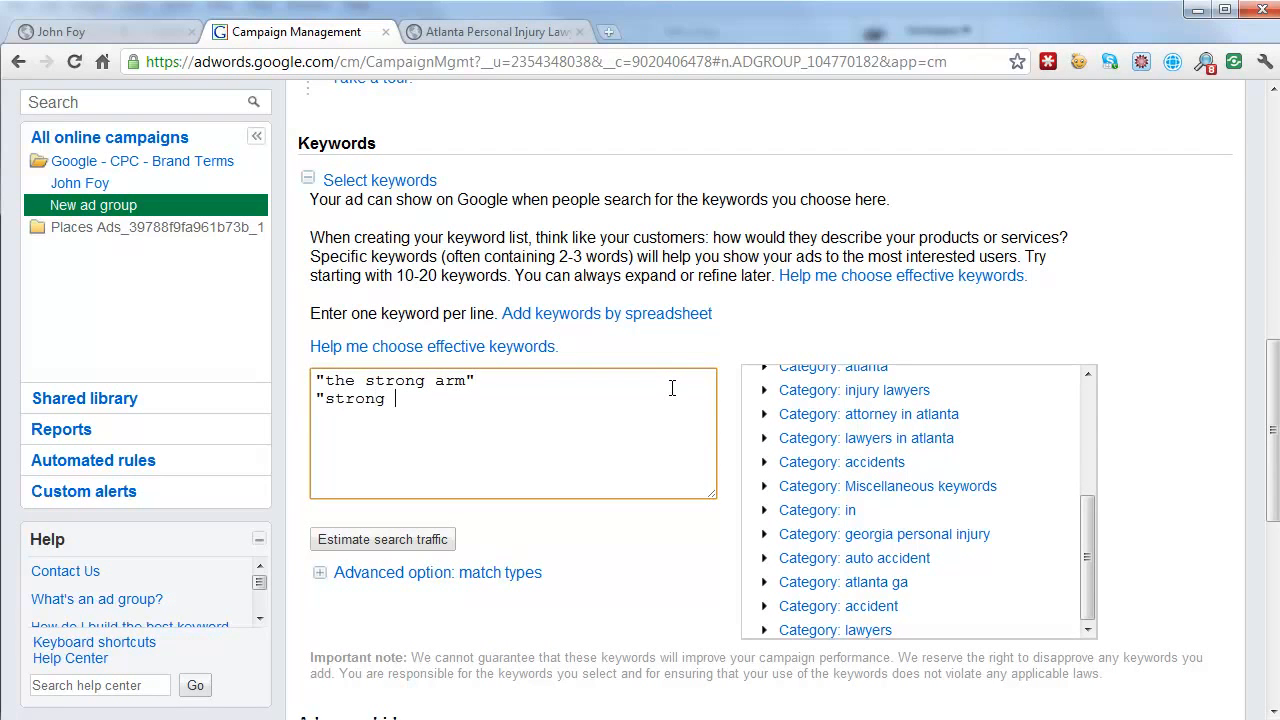
pyautogui.write('arm"')
pyautogui.press('Return')
pyautogui.write('"strong arm attorney" ')
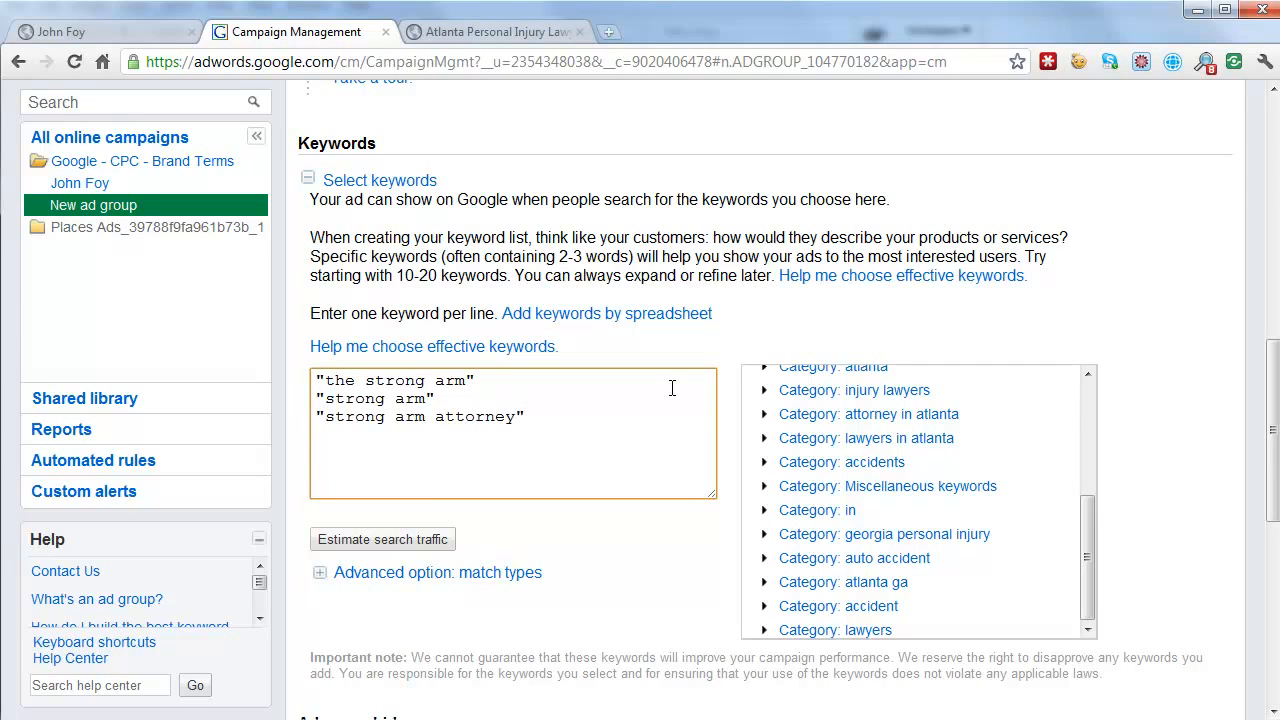
# - Add the quoted keywords "strong arm of georgia", "strong arm of atlanta", "strong arm" with the attorney's name in both orders, and "strong arm georgia"
pyautogui.write('"strong arm of georgia" ')
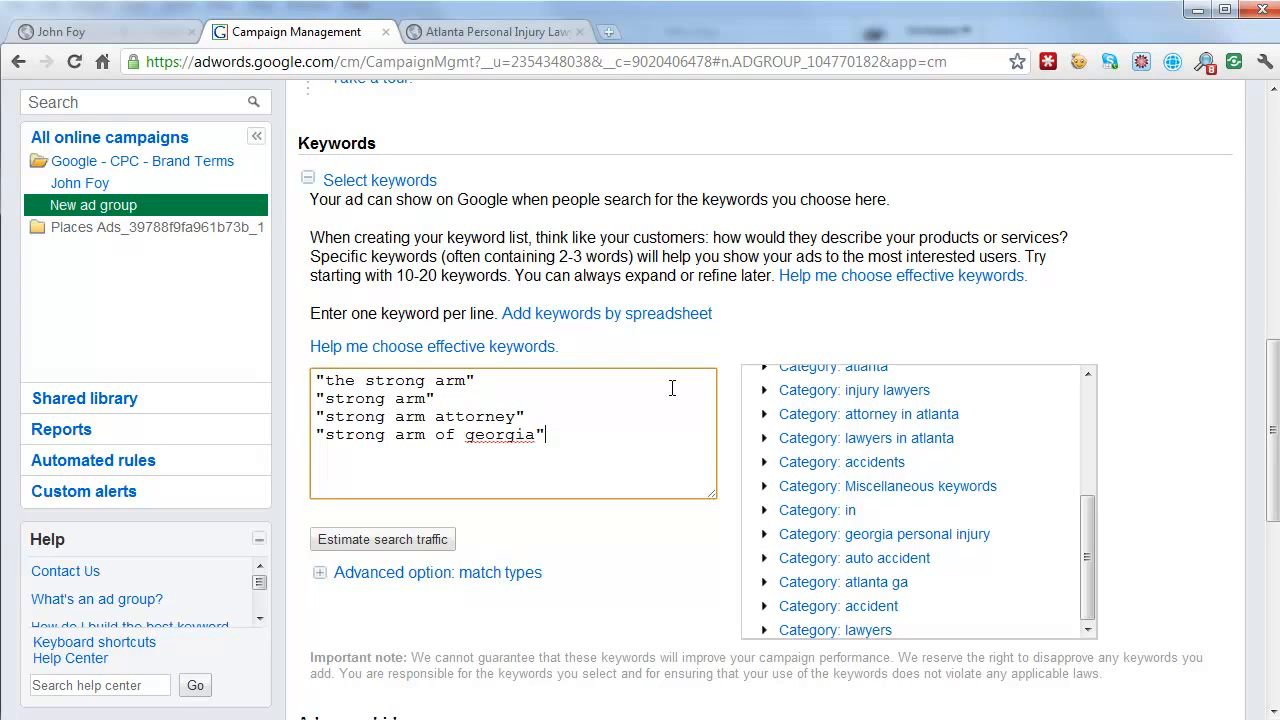
pyautogui.write('"strong arm of atlanta" ')
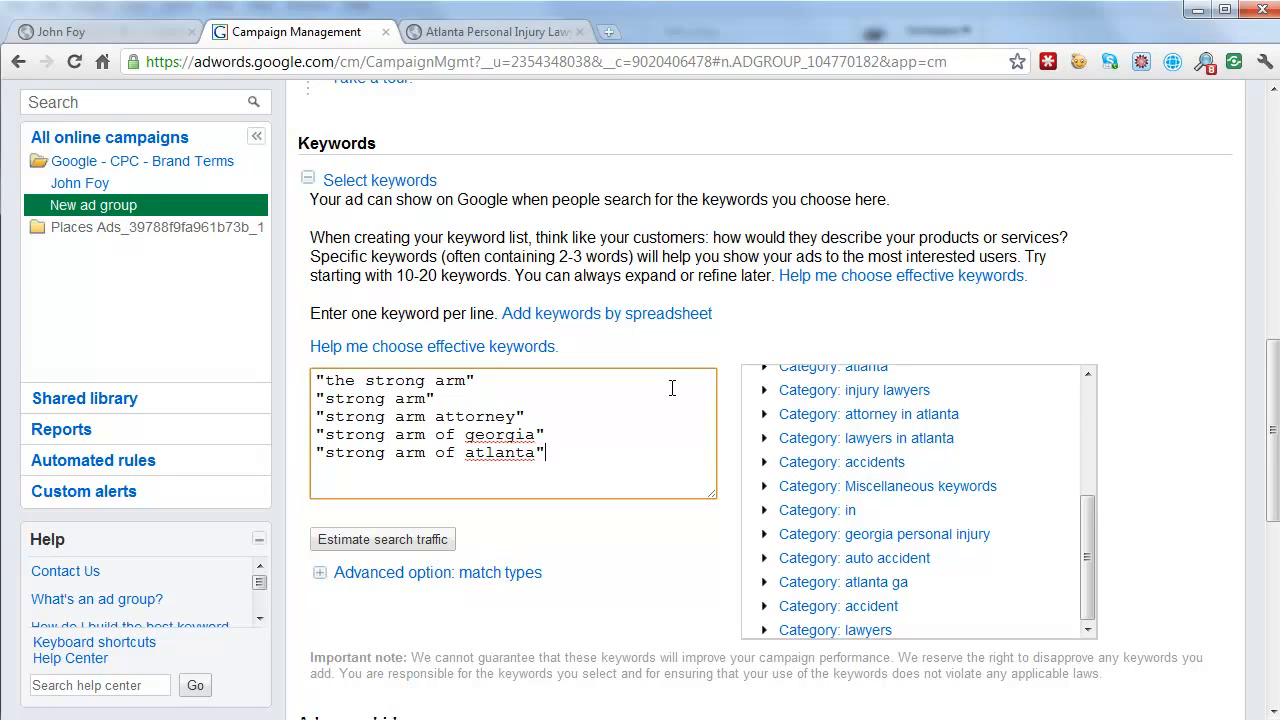
pyautogui.write('"john foy strong arm"')
pyautogui.press('Return')
pyautogui.write('"strong arm john foy"')
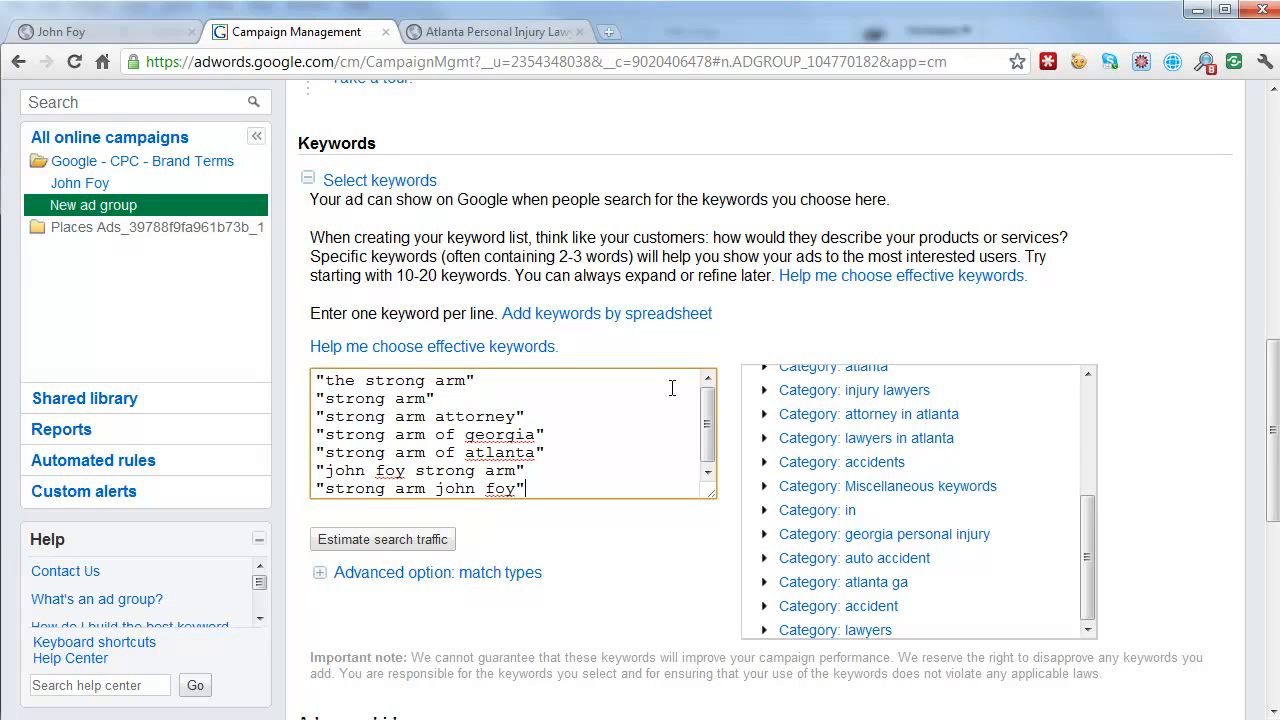
pyautogui.press('Return')
pyautogui.write('"strong arm georgia"')
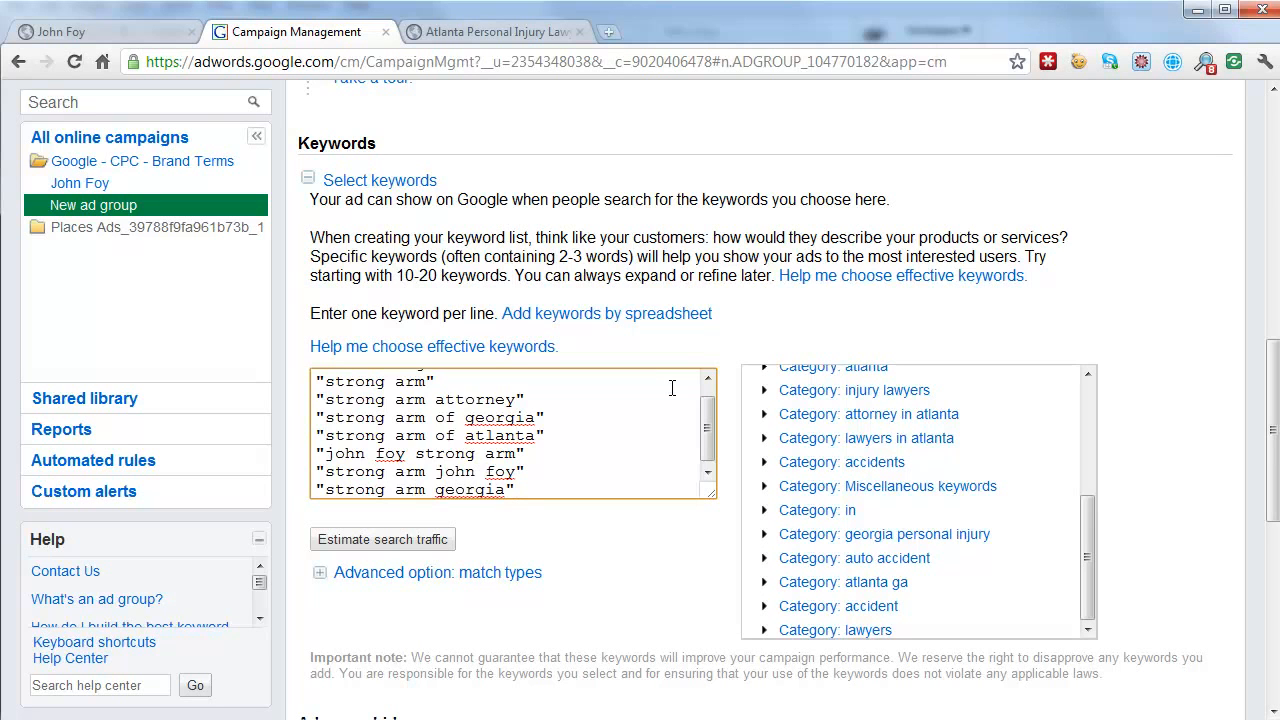
# - Copy the whole keyword list and paste it into the body of the blank Word document
pyautogui.hotkey('ctrl', 'a')
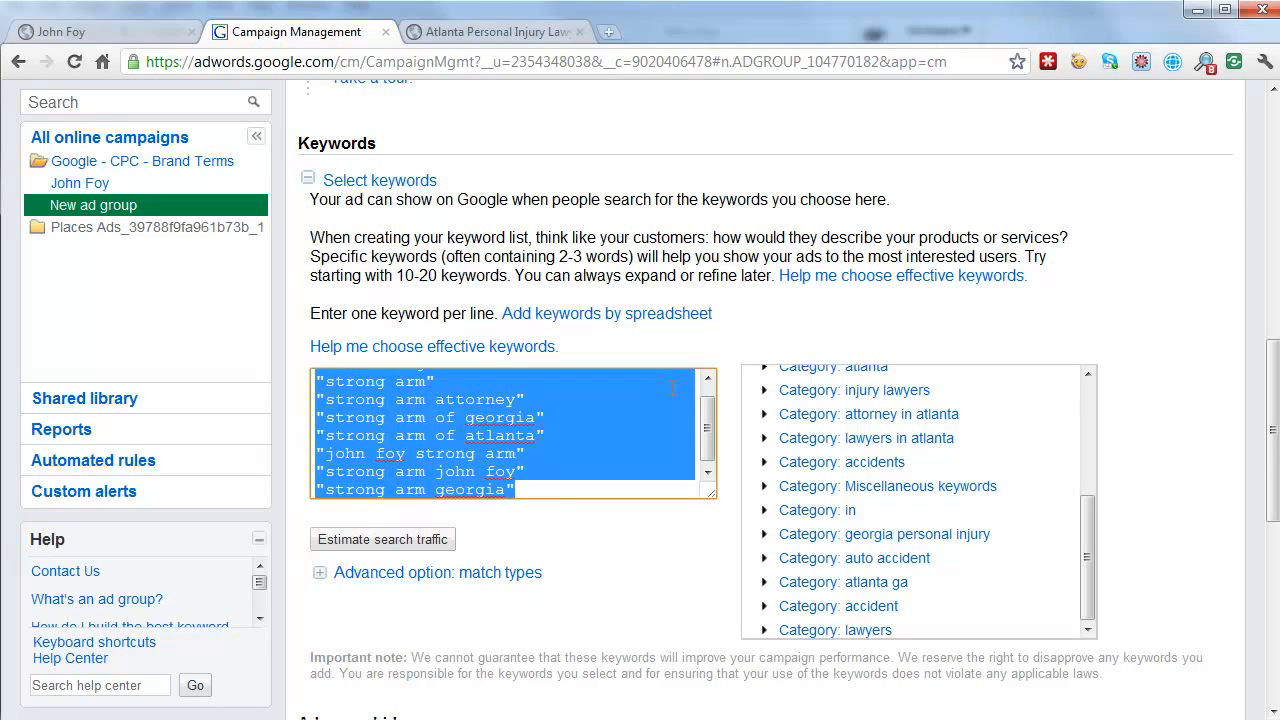
pyautogui.rightClick(586, 719)
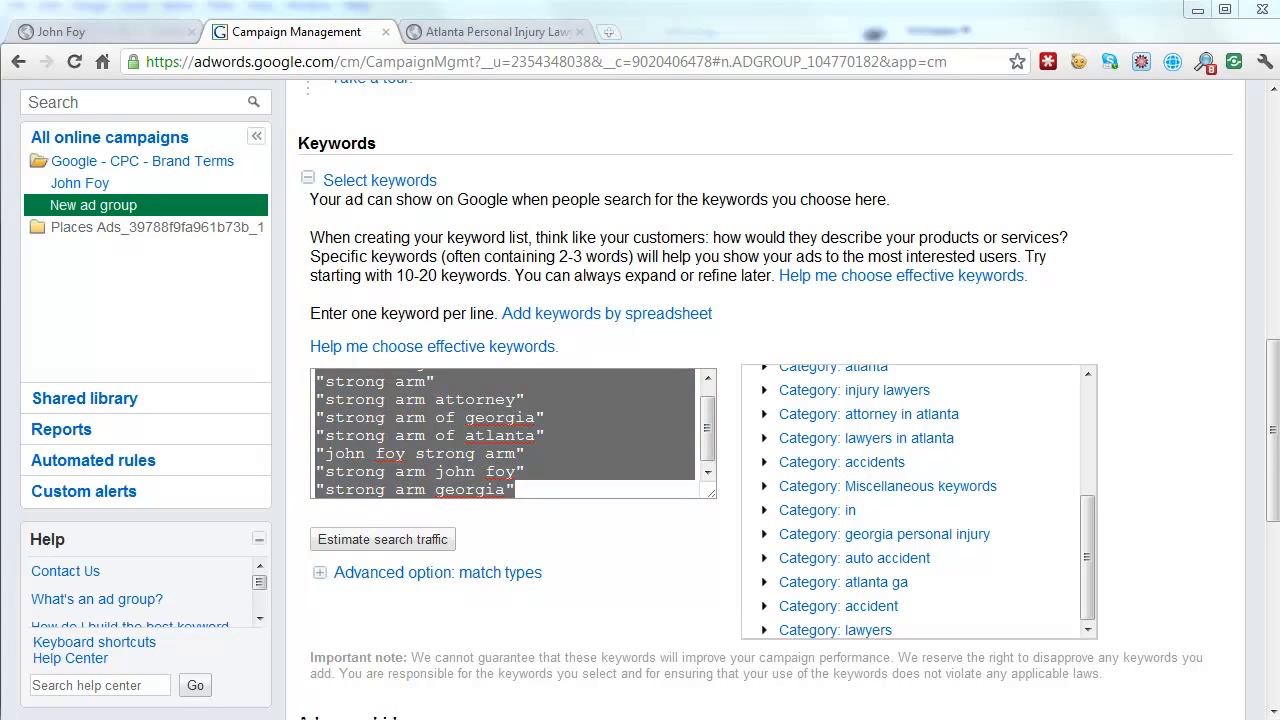
pyautogui.click(586, 719)
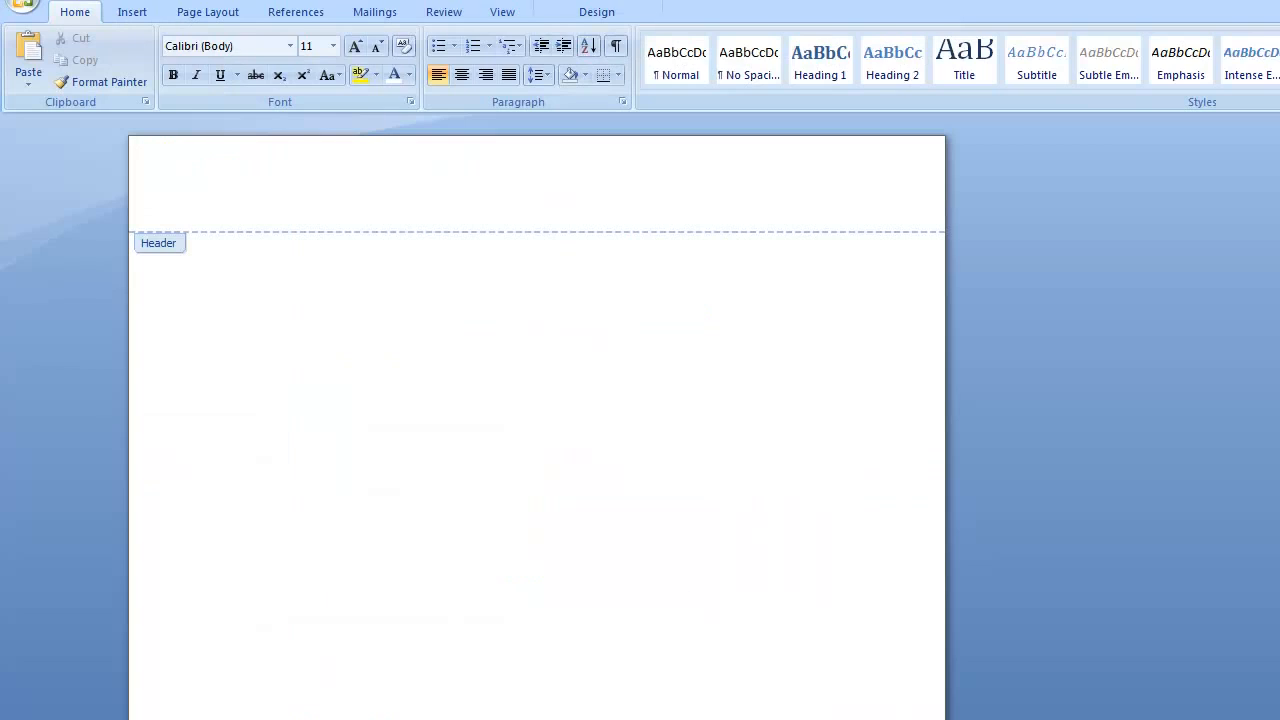
pyautogui.doubleClick(521, 412)
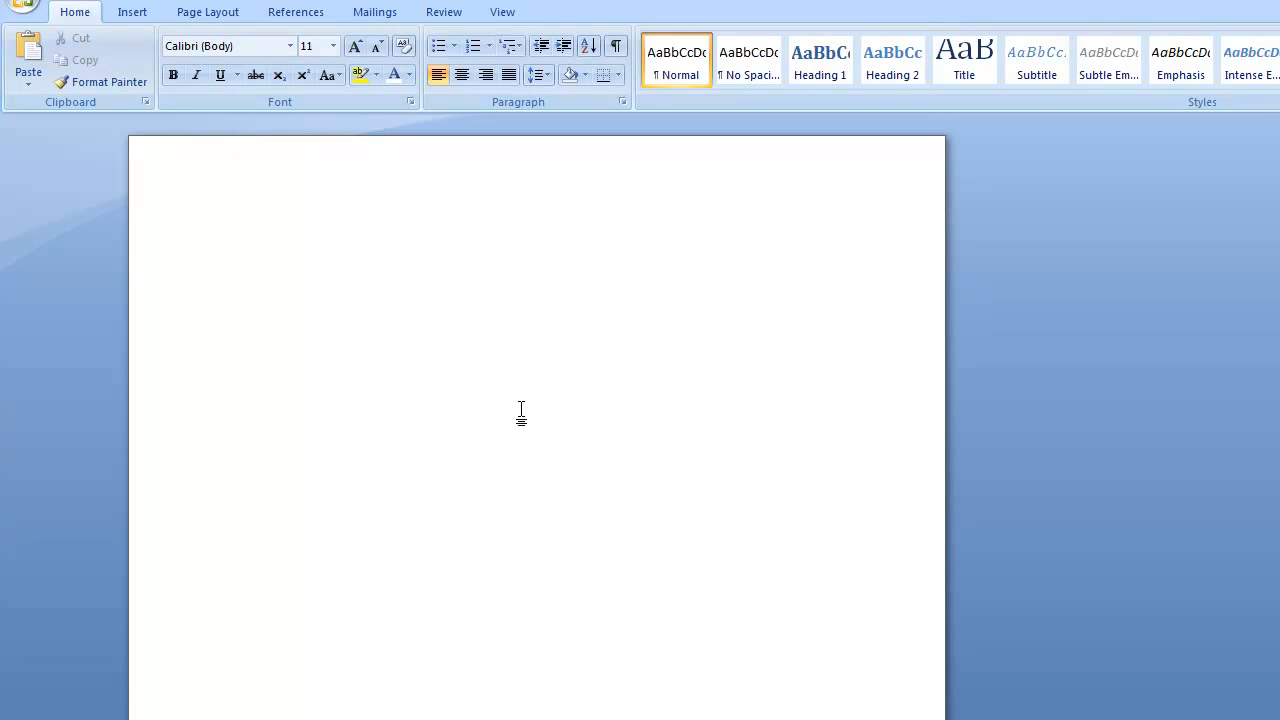
pyautogui.hotkey('ctrl', 'v')
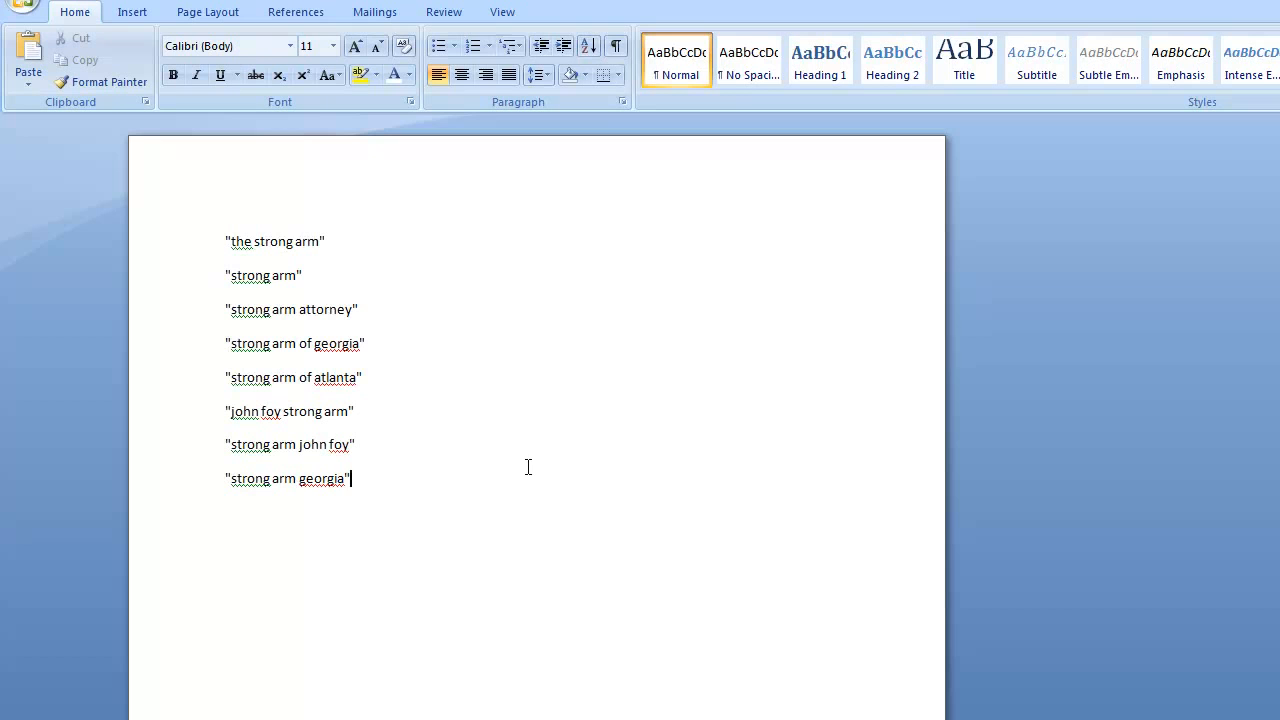
# - Replace every "^p" including its quotes with ]^p[ in the keyword list, and change the leftover outer quotes to square brackets
pyautogui.hotkey('ctrl', 'f')
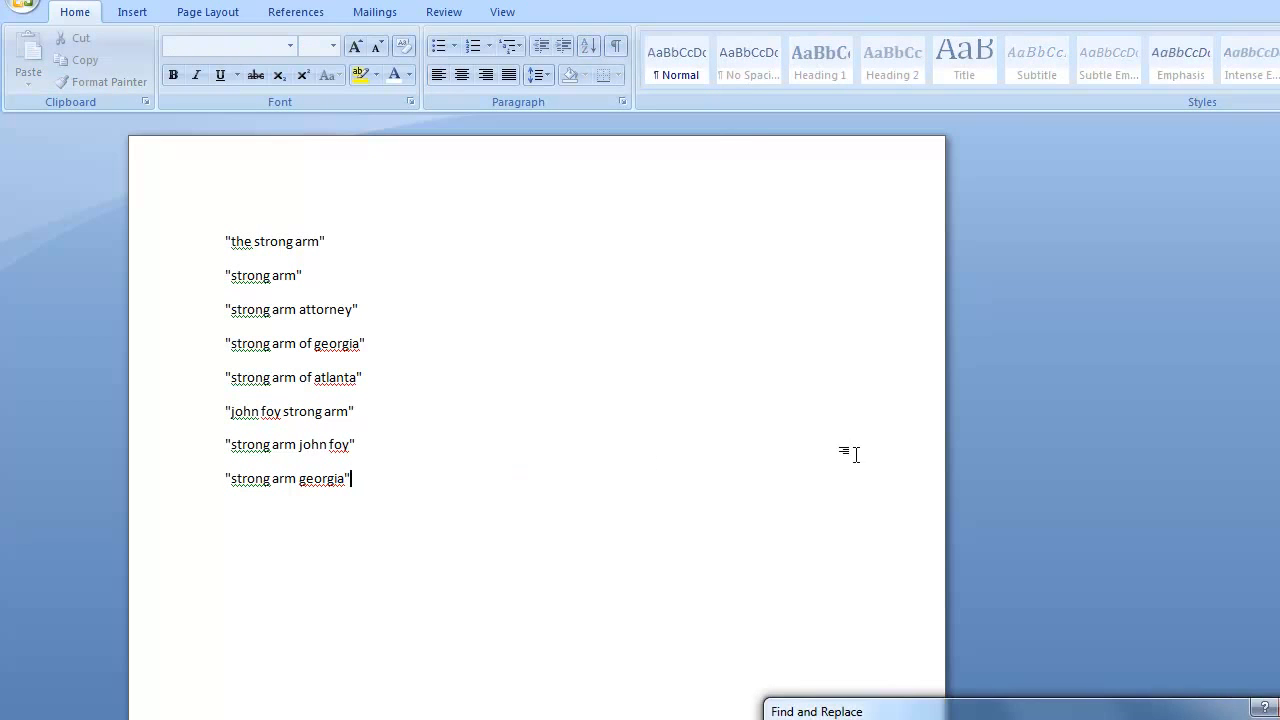
pyautogui.moveTo(971, 712); pyautogui.dragTo(699, 422)
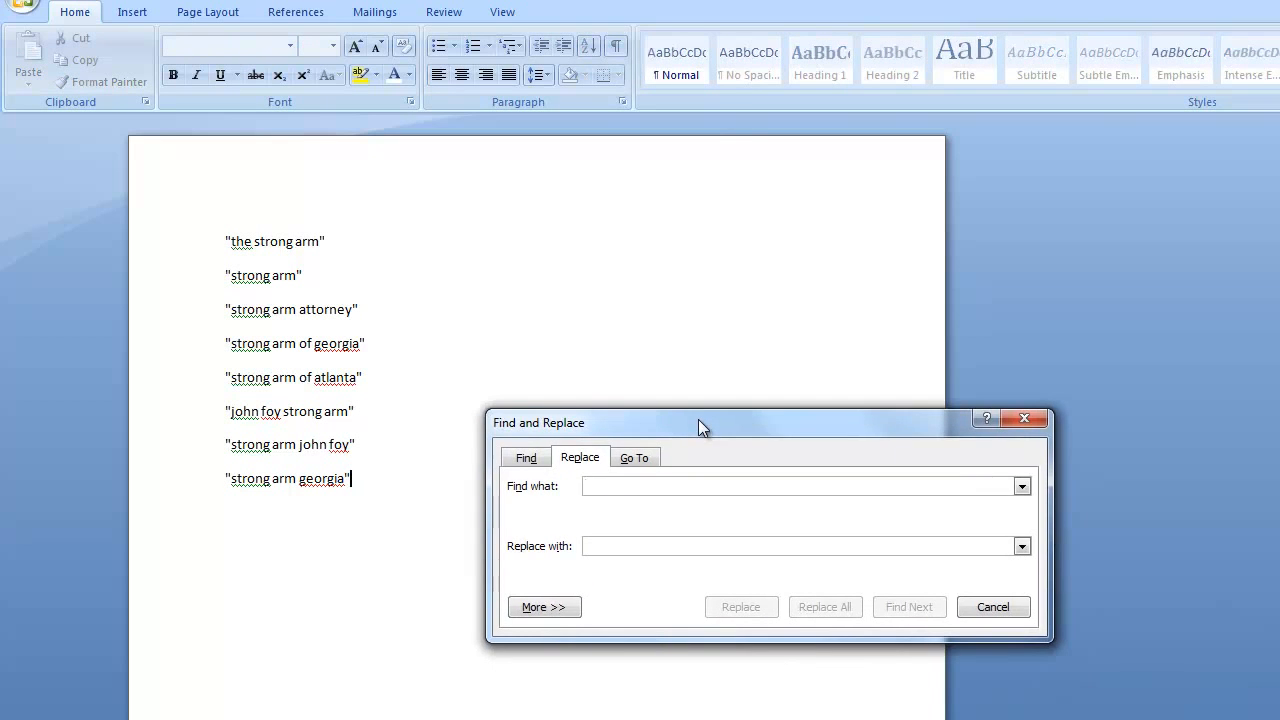
pyautogui.write('"')
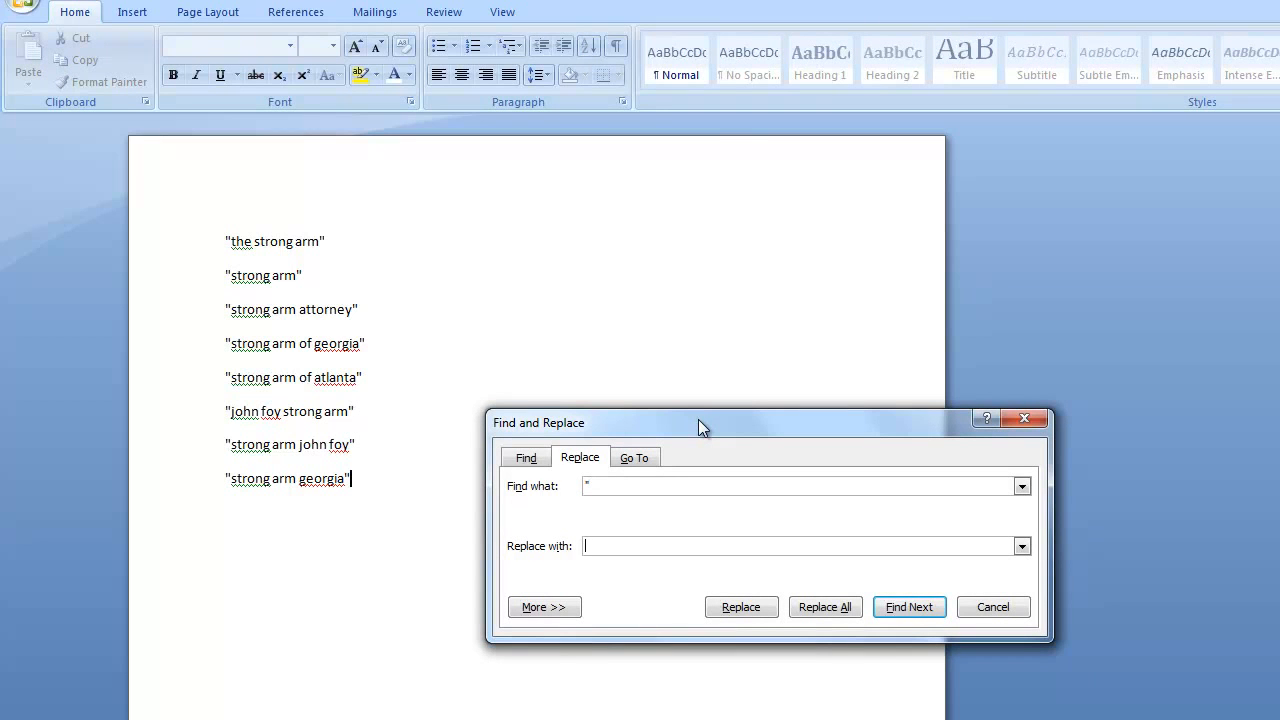
pyautogui.click(618, 485)
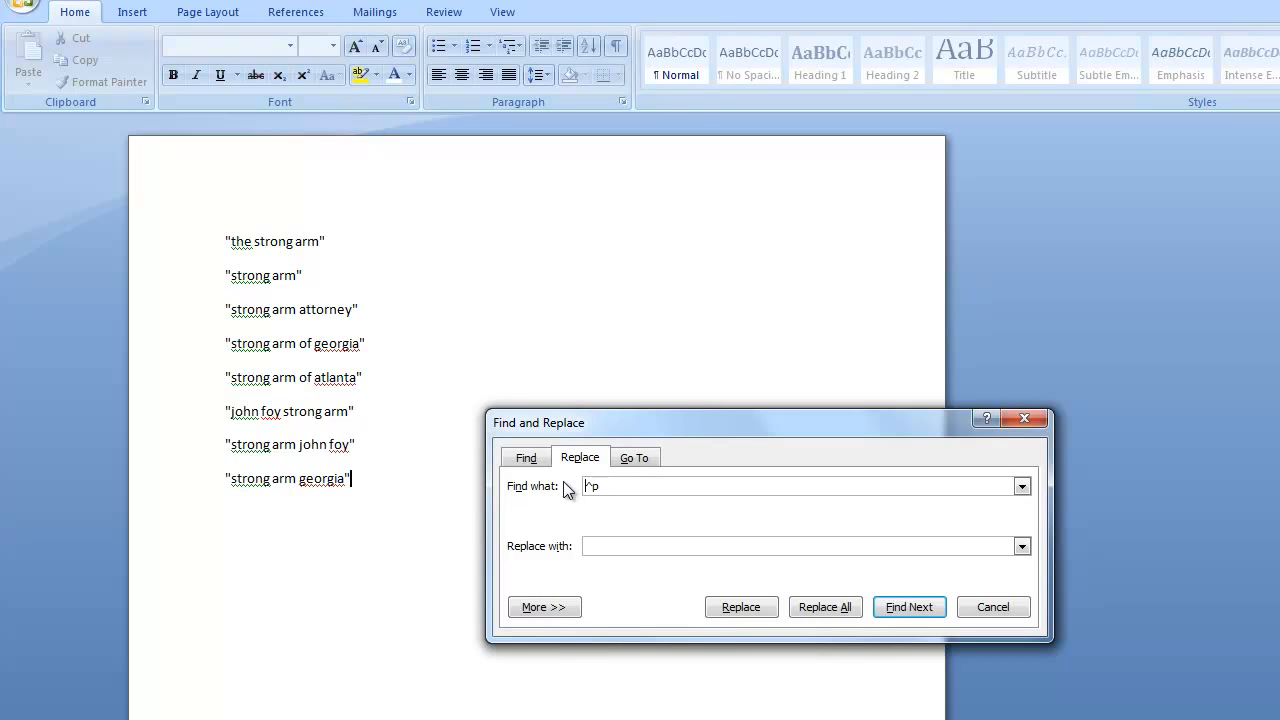
pyautogui.click(605, 545)
pyautogui.click(620, 546)
pyautogui.write('^p[')
pyautogui.click(822, 608)
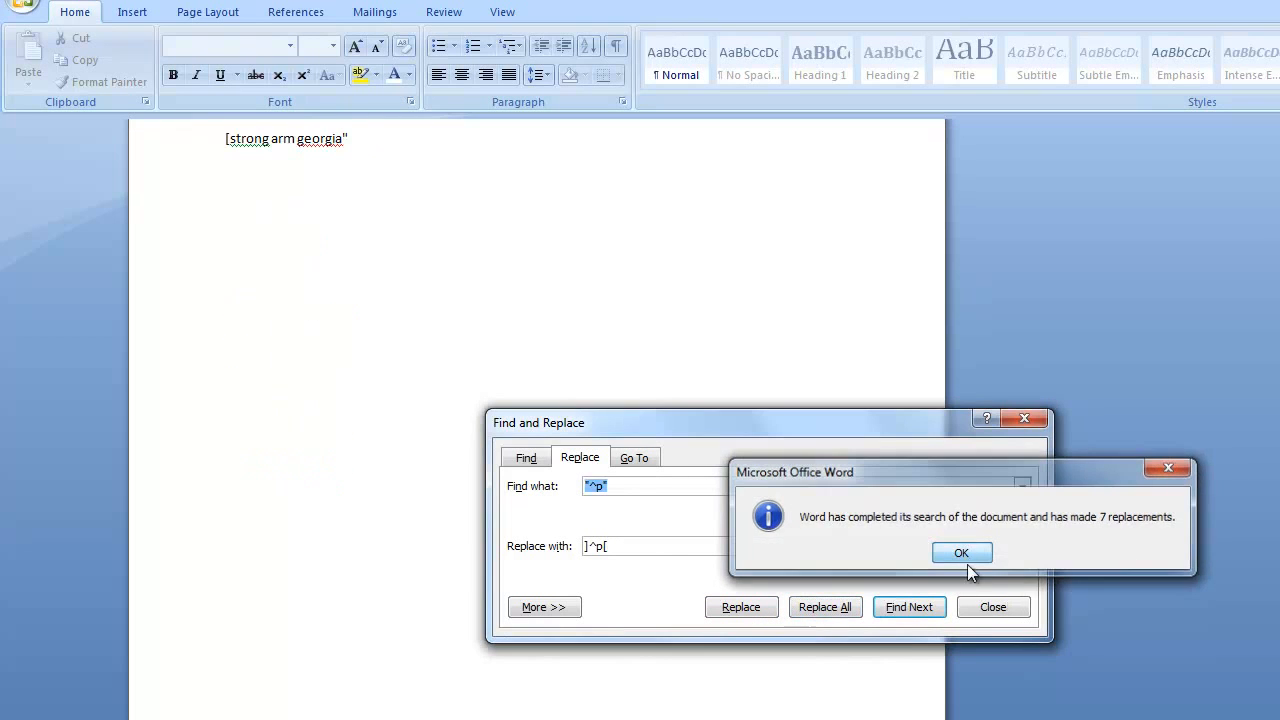
pyautogui.click(961, 553)
pyautogui.click(993, 607)
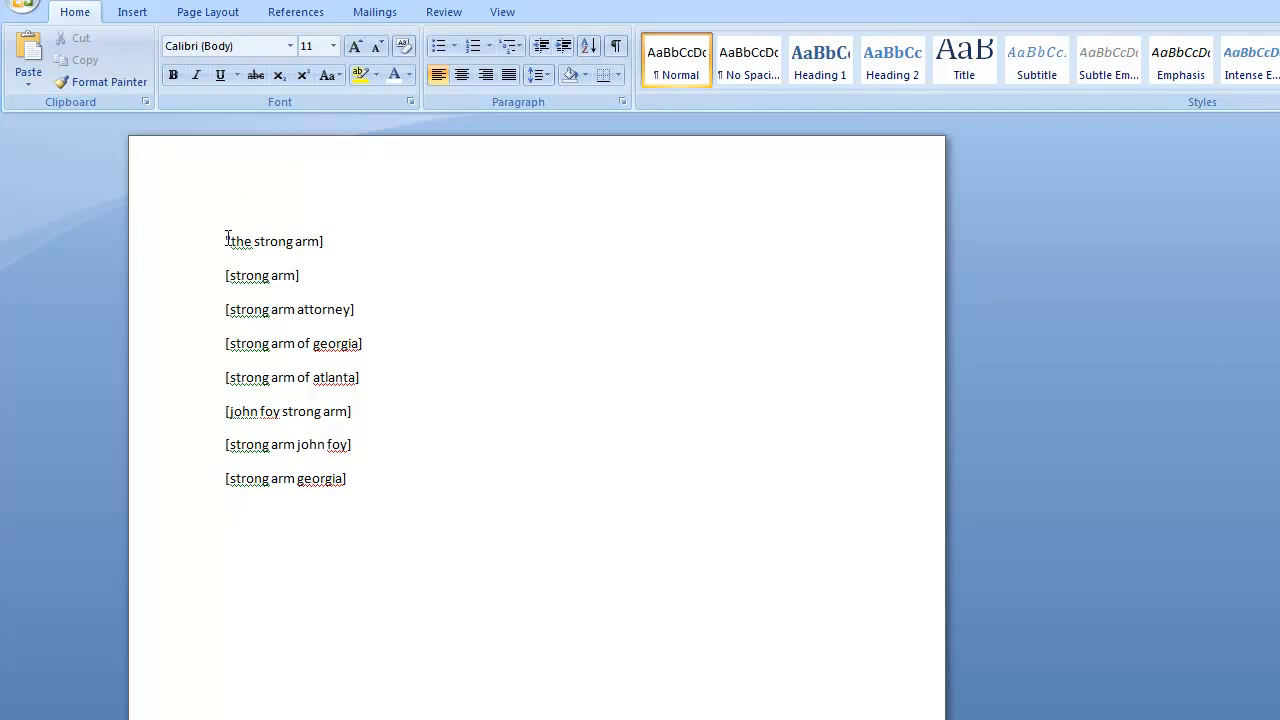
pyautogui.hotkey('shift', 'Left')
pyautogui.write('[')
# - Copy the bracketed keyword list from Word and paste it below the quoted keywords in AdWords
pyautogui.moveTo(363, 488); pyautogui.dragTo(194, 249)
pyautogui.hotkey('ctrl', 'c')
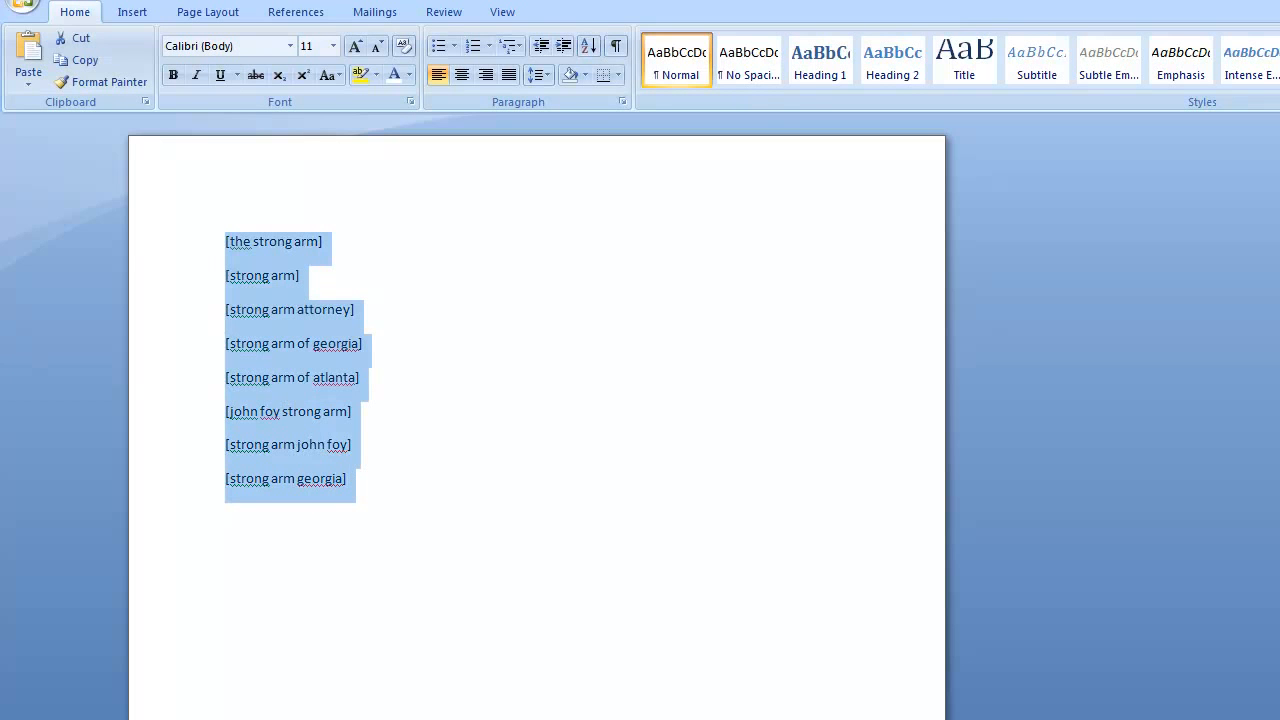
pyautogui.hotkey('alt', 'Tab')
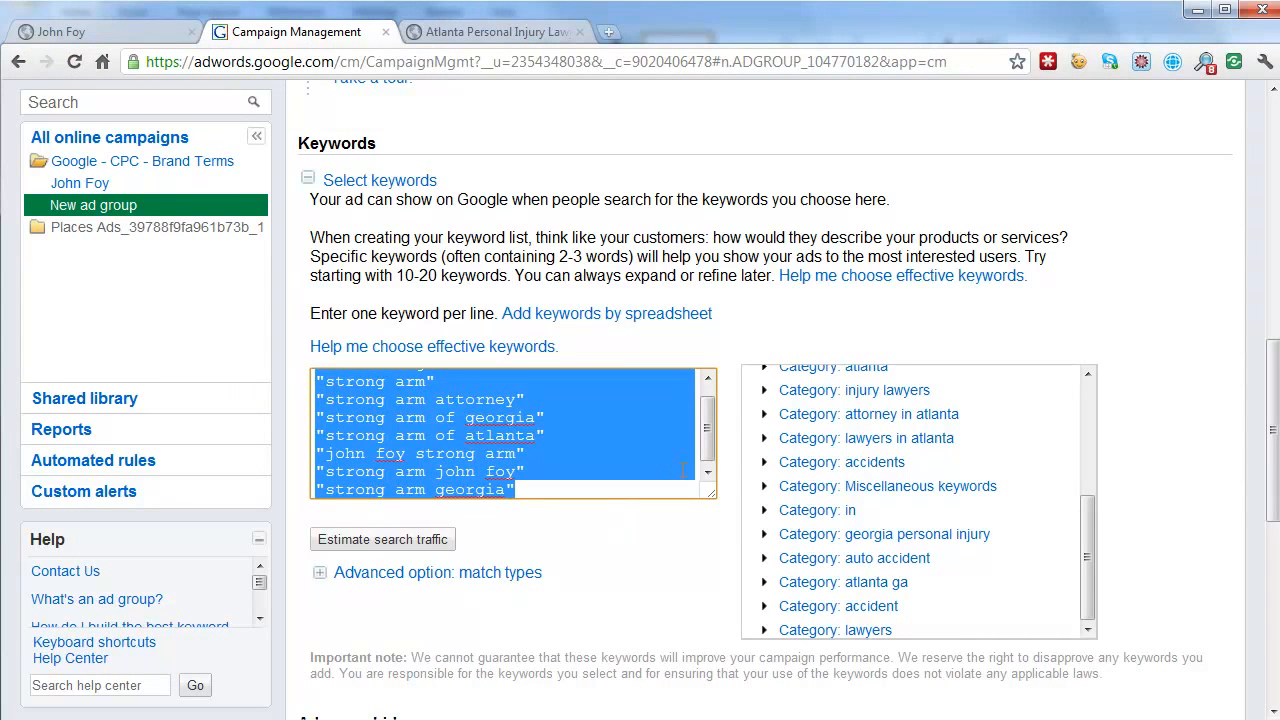
pyautogui.click(655, 488)
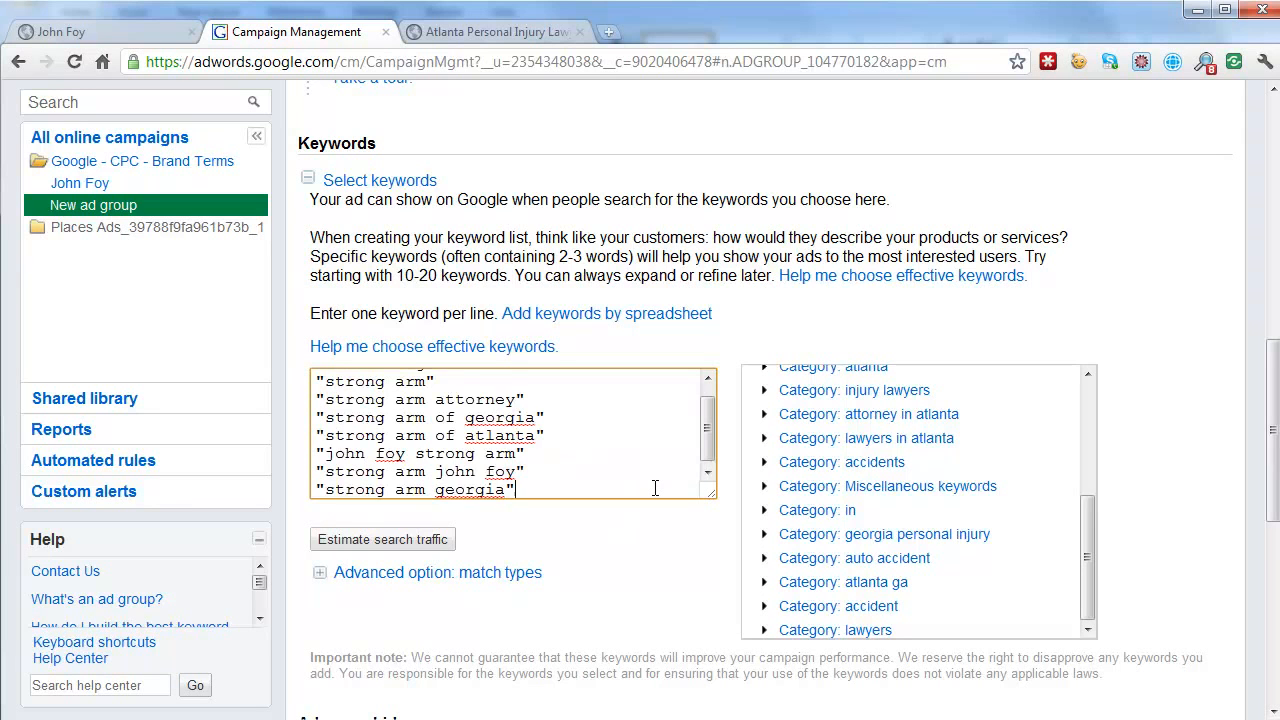
pyautogui.press('Return')
pyautogui.hotkey('ctrl', 'v')
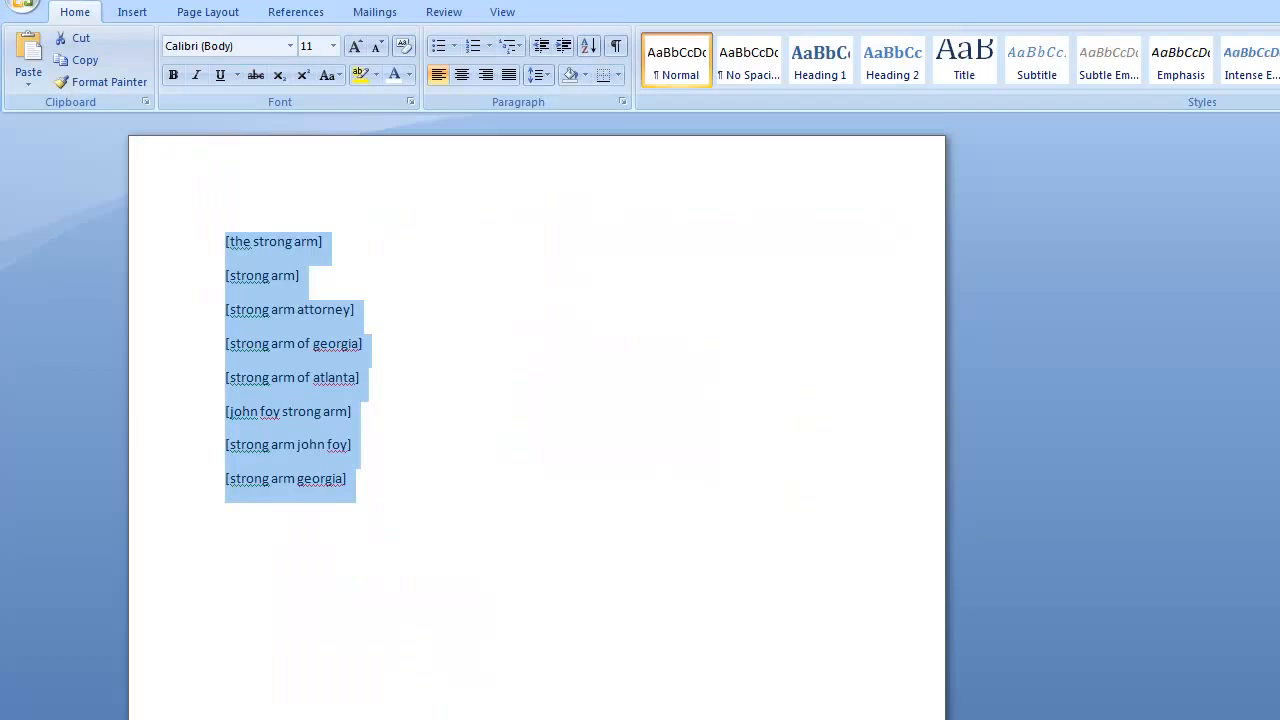
# - Remove all opening and closing square brackets from the keyword list with Replace All
pyautogui.click(373, 485)
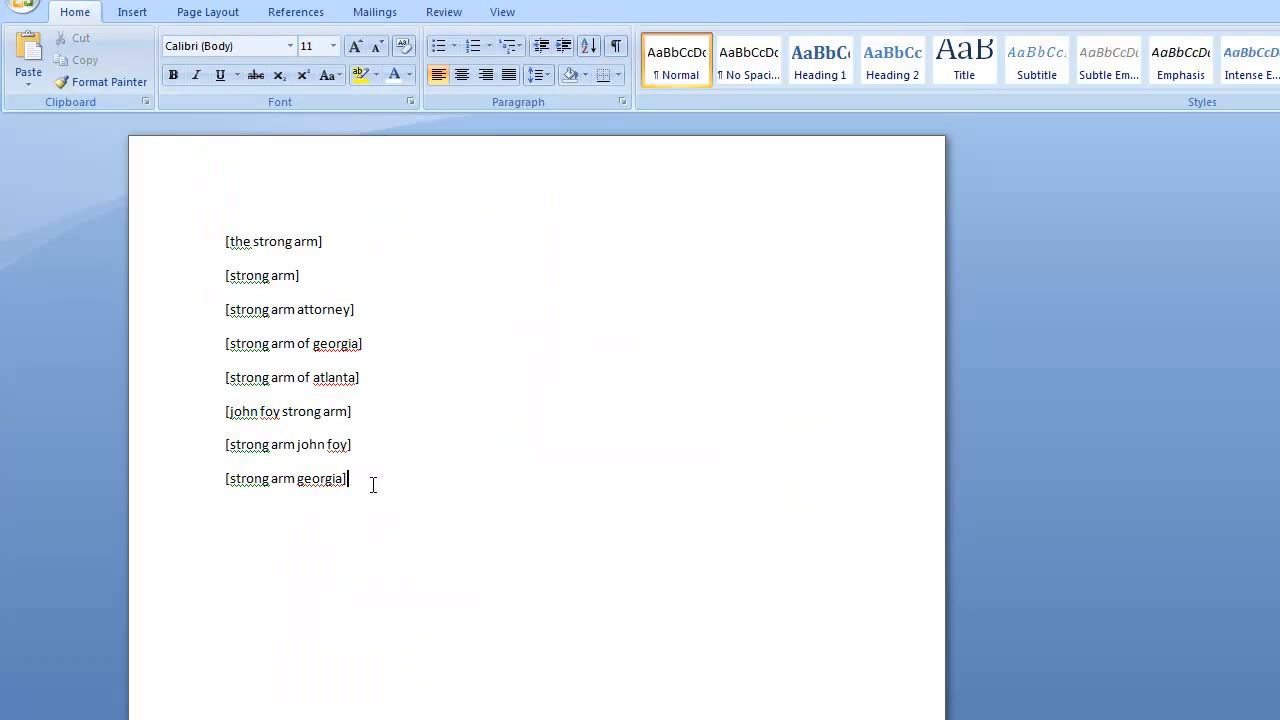
pyautogui.hotkey('ctrl', 'h')
pyautogui.press('Tab')
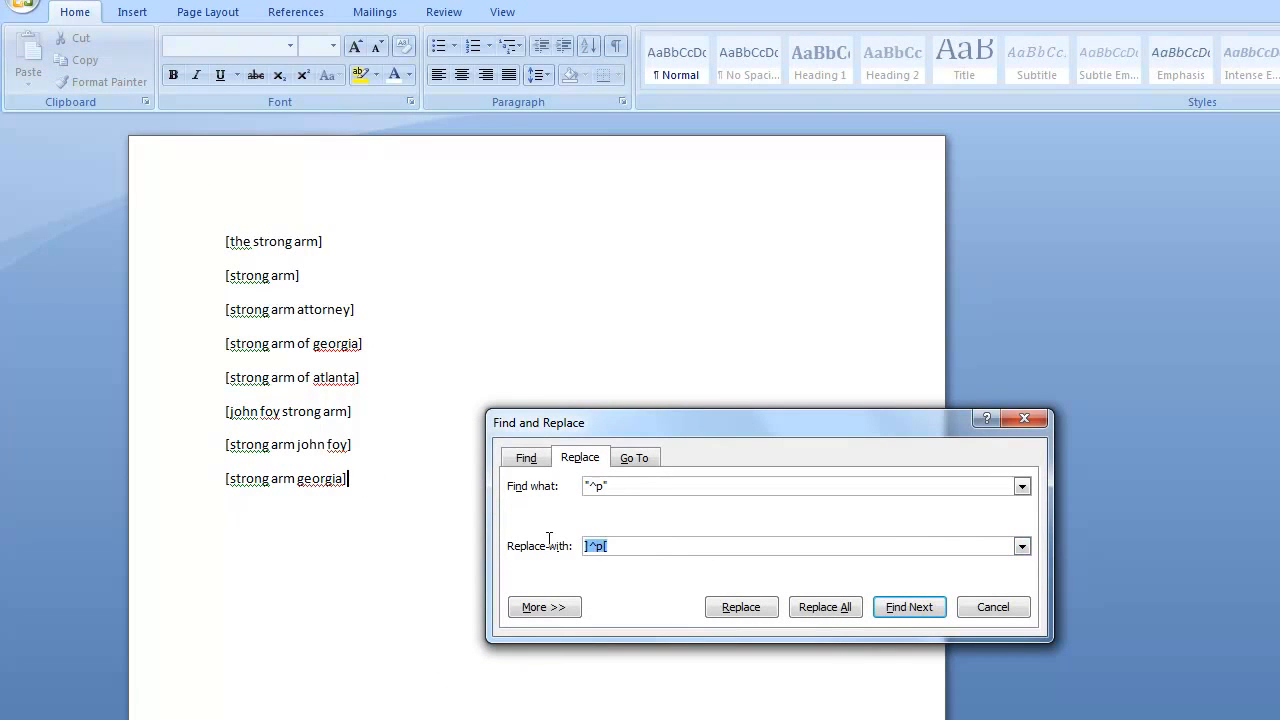
pyautogui.press('Delete')
pyautogui.moveTo(622, 486); pyautogui.dragTo(556, 490)
pyautogui.write('[')
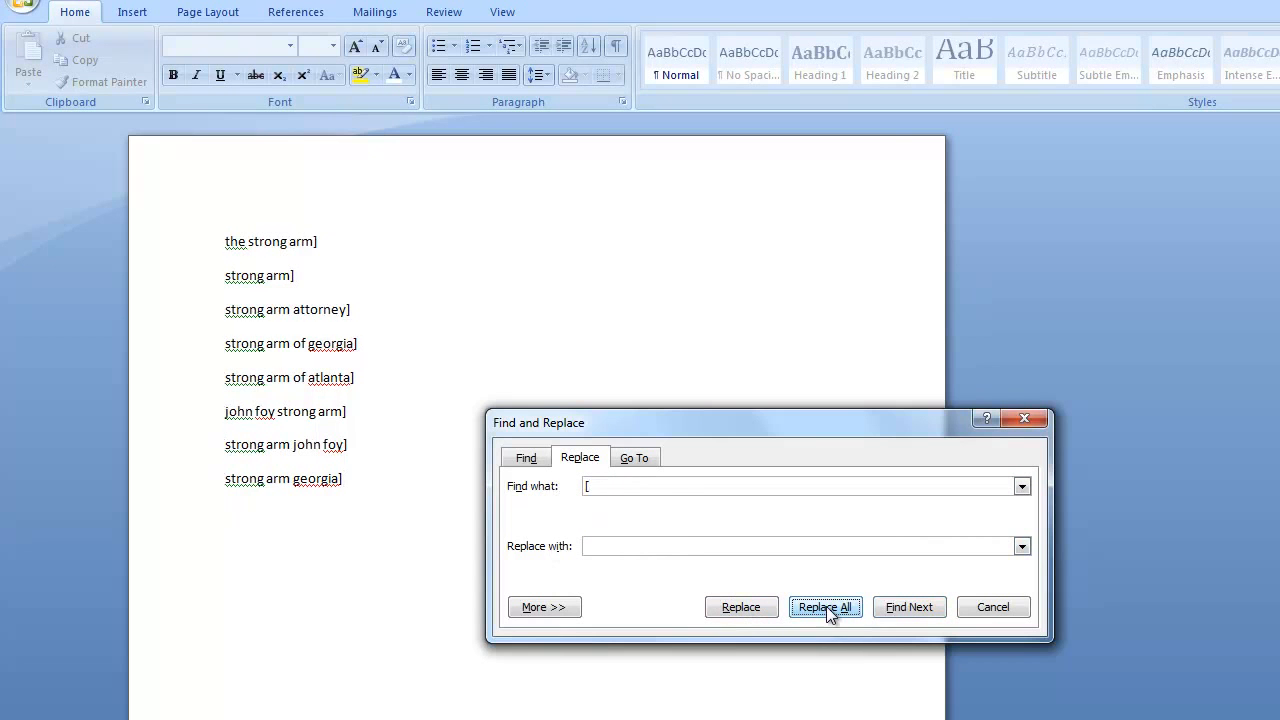
pyautogui.click(826, 606)
pyautogui.click(956, 553)
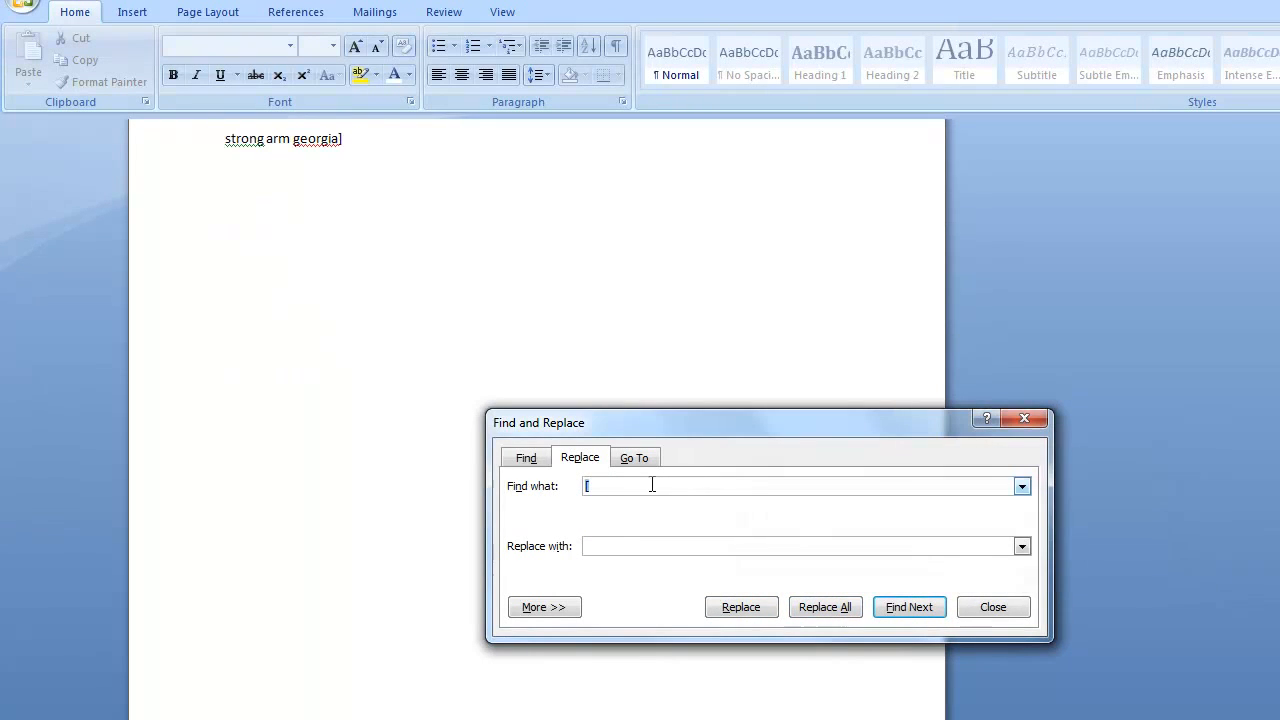
pyautogui.write(']')
pyautogui.click(820, 608)
pyautogui.click(963, 551)
pyautogui.click(975, 606)
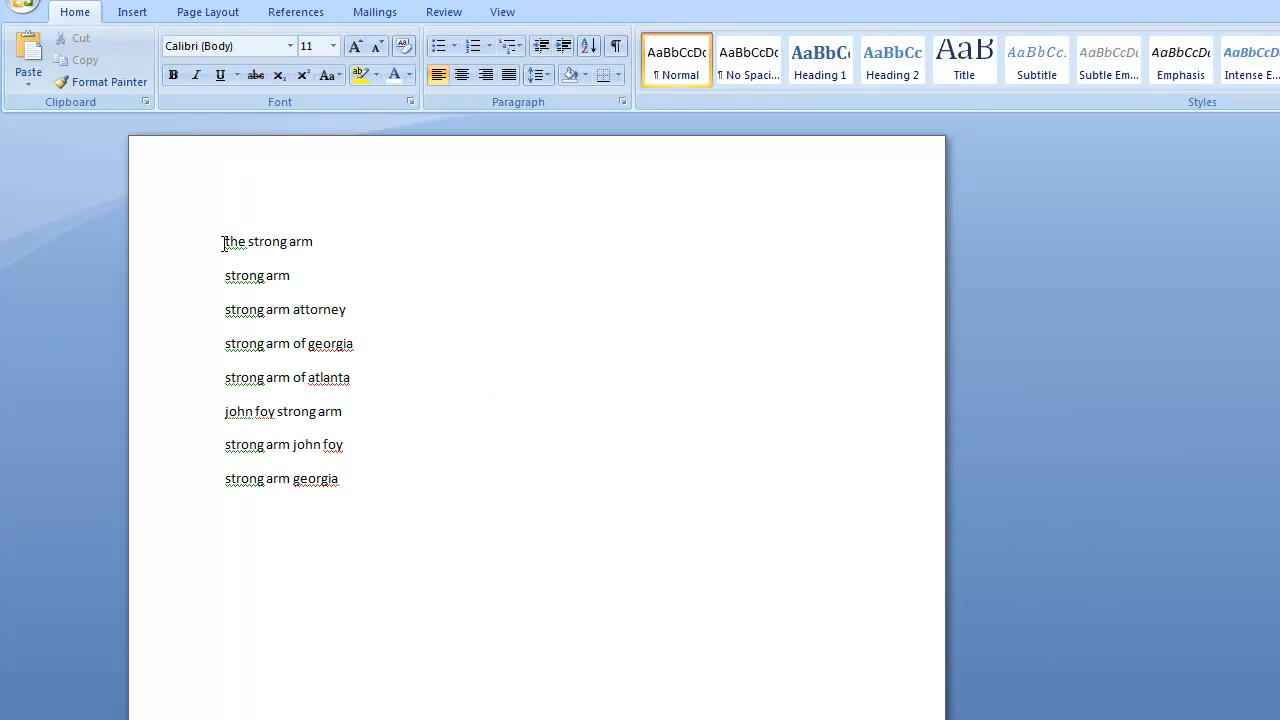
# - Replace every space in the keyword list with a space followed by a plus sign
pyautogui.hotkey('ctrl', 'h')
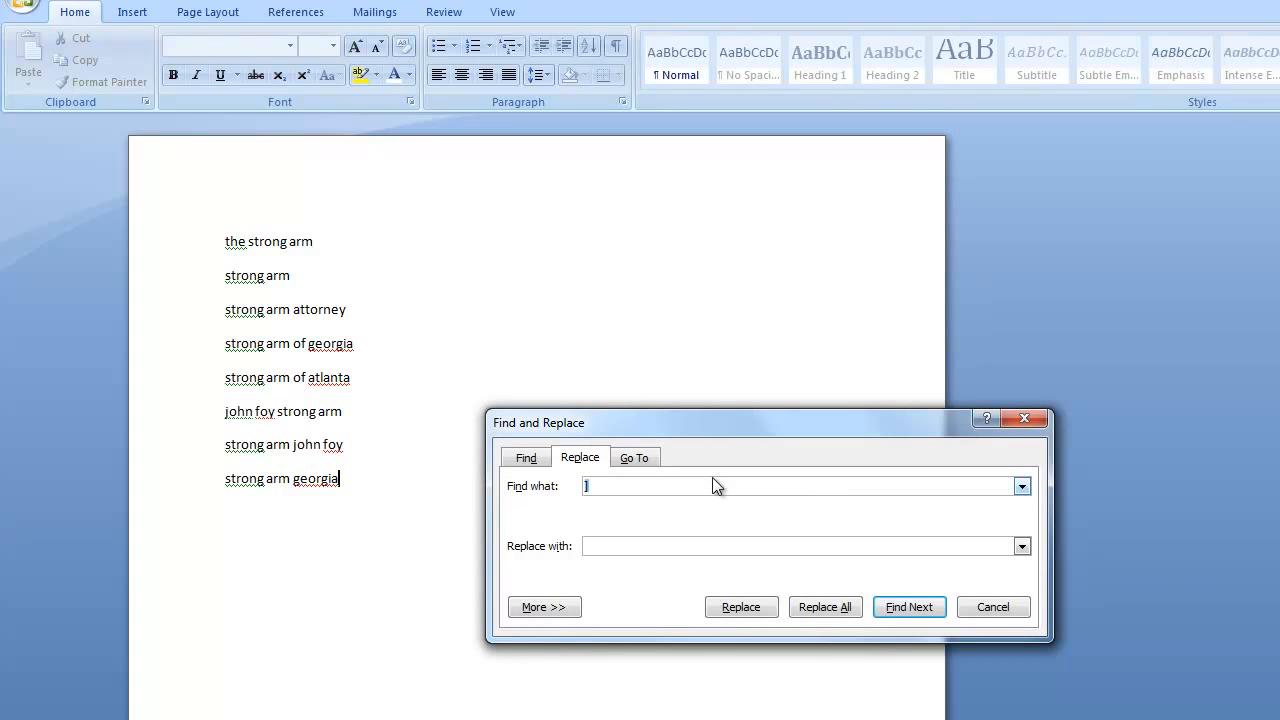
pyautogui.press('Tab')
pyautogui.write('+')
pyautogui.click(839, 608)
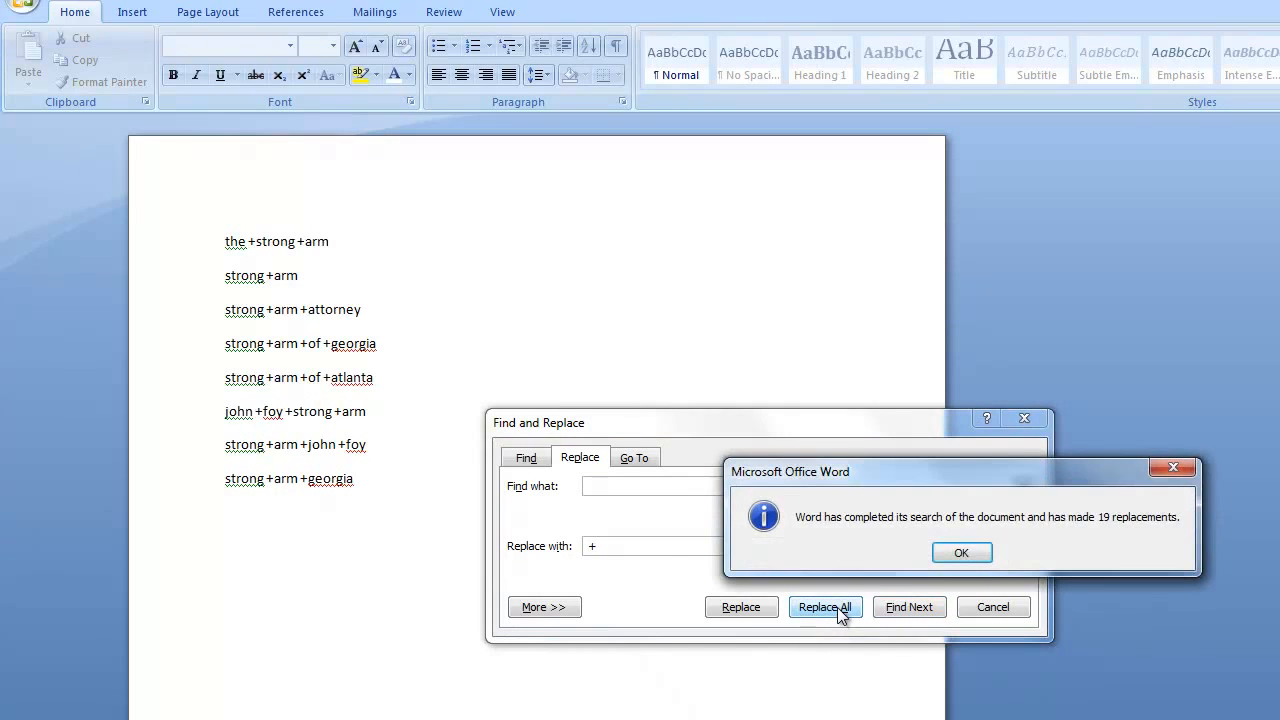
pyautogui.click(961, 557)
pyautogui.click(993, 607)
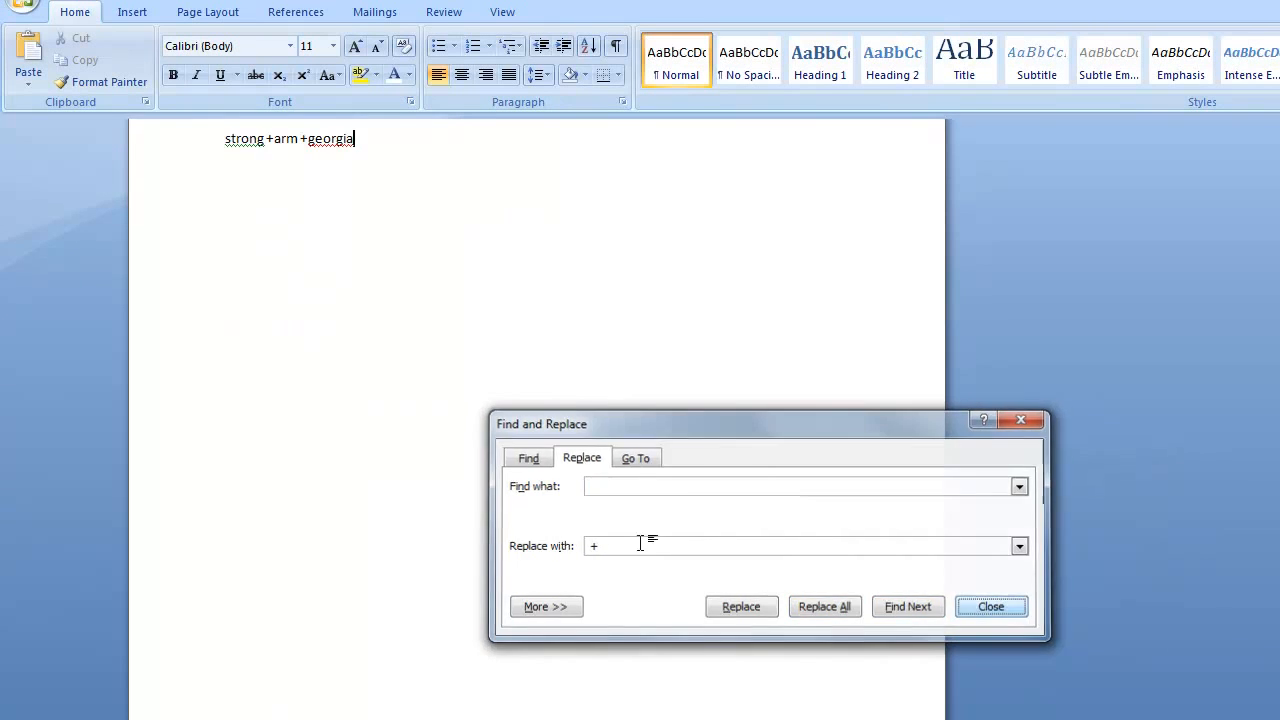
# - Add a plus sign before the first word of each keyword in the list
pyautogui.click(226, 242)
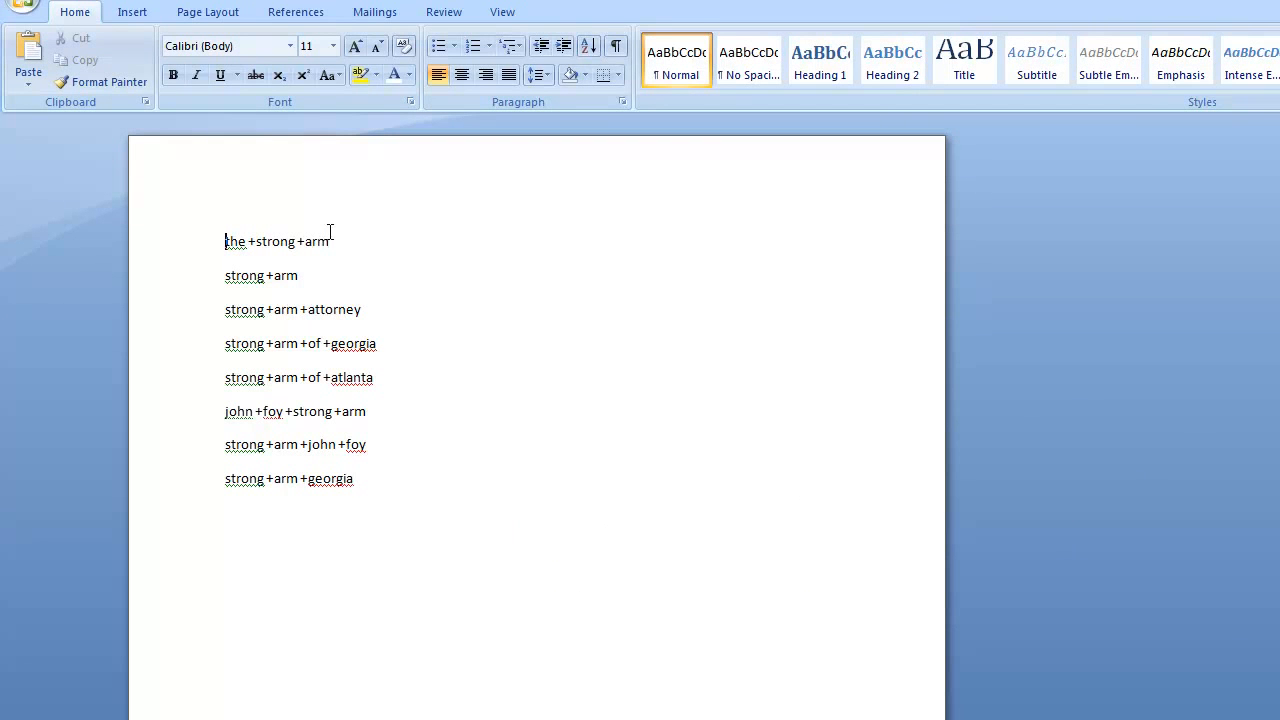
pyautogui.write('+')
pyautogui.press('Home')
pyautogui.write('+')
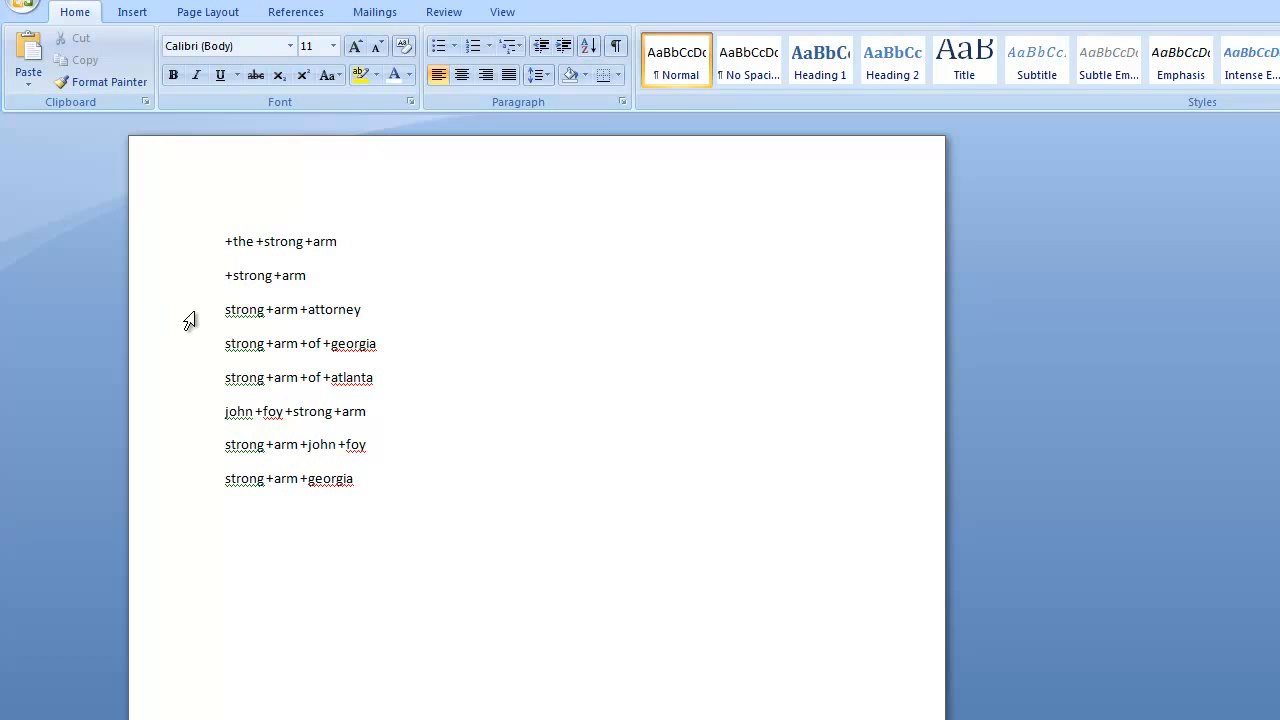
pyautogui.click(226, 300)
pyautogui.write('+')
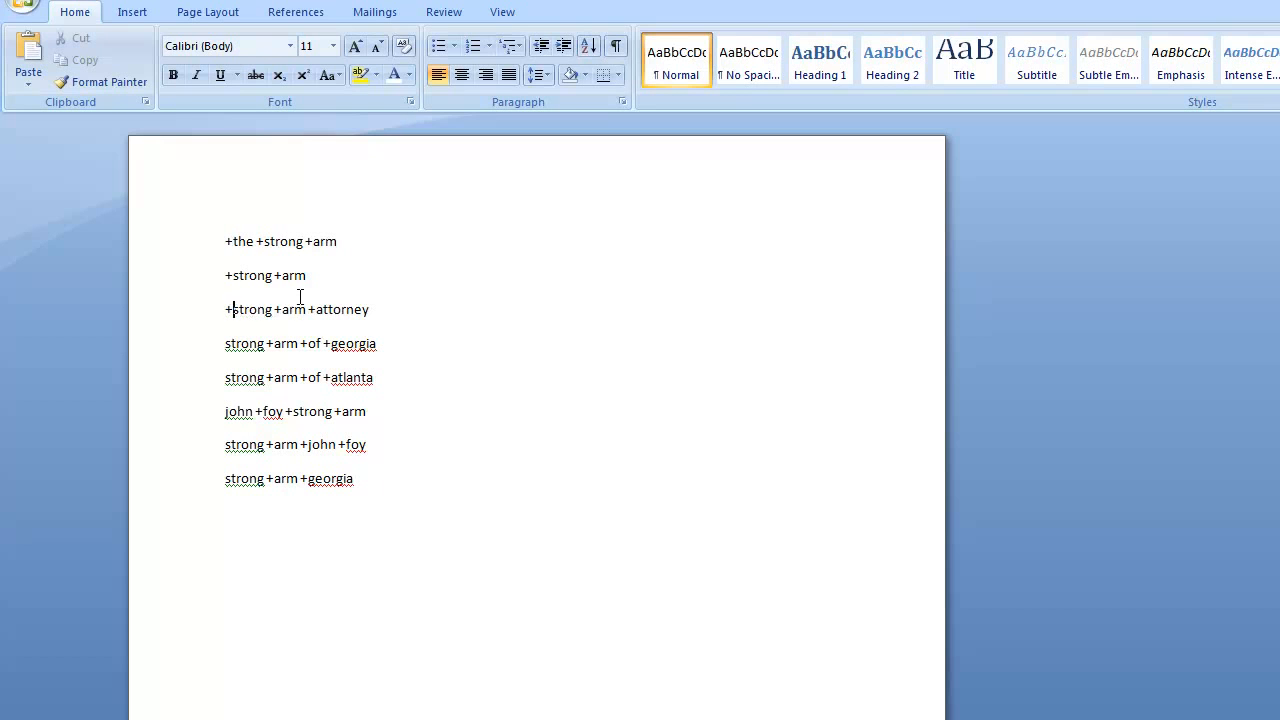
pyautogui.click(227, 343)
pyautogui.write('+')
pyautogui.click(276, 341)
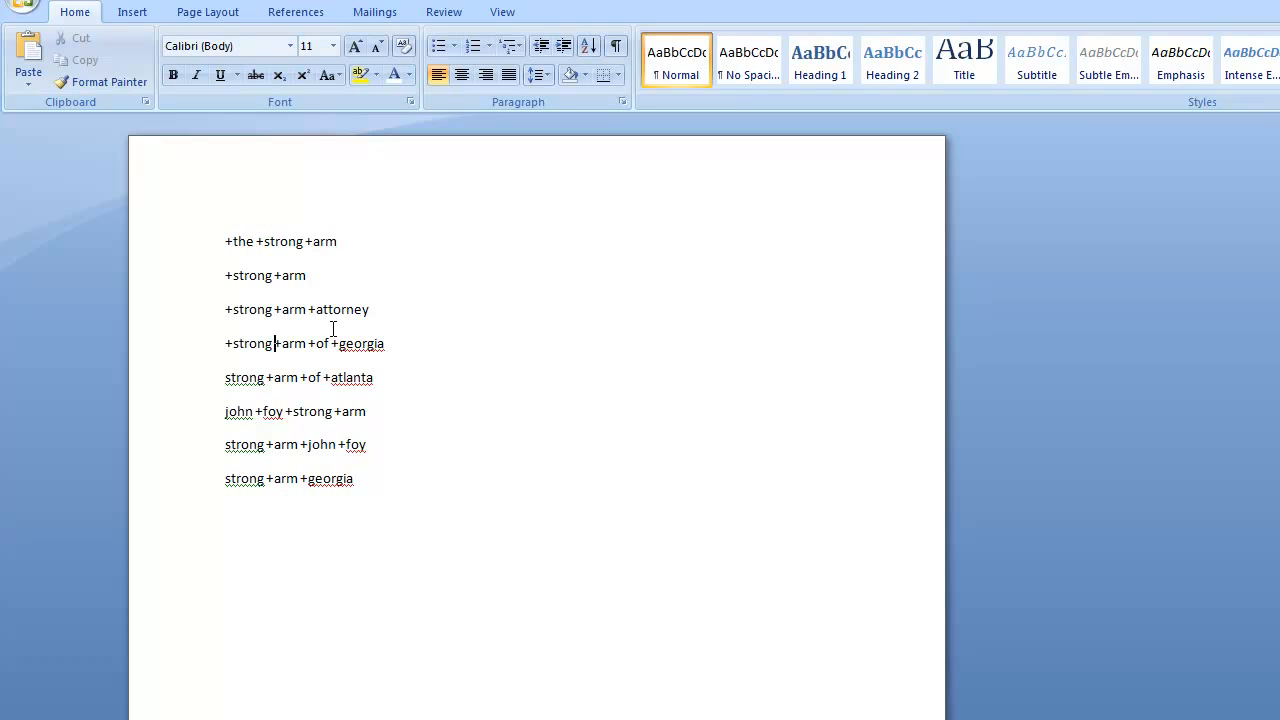
pyautogui.click(227, 377)
pyautogui.write('+')
pyautogui.click(222, 412)
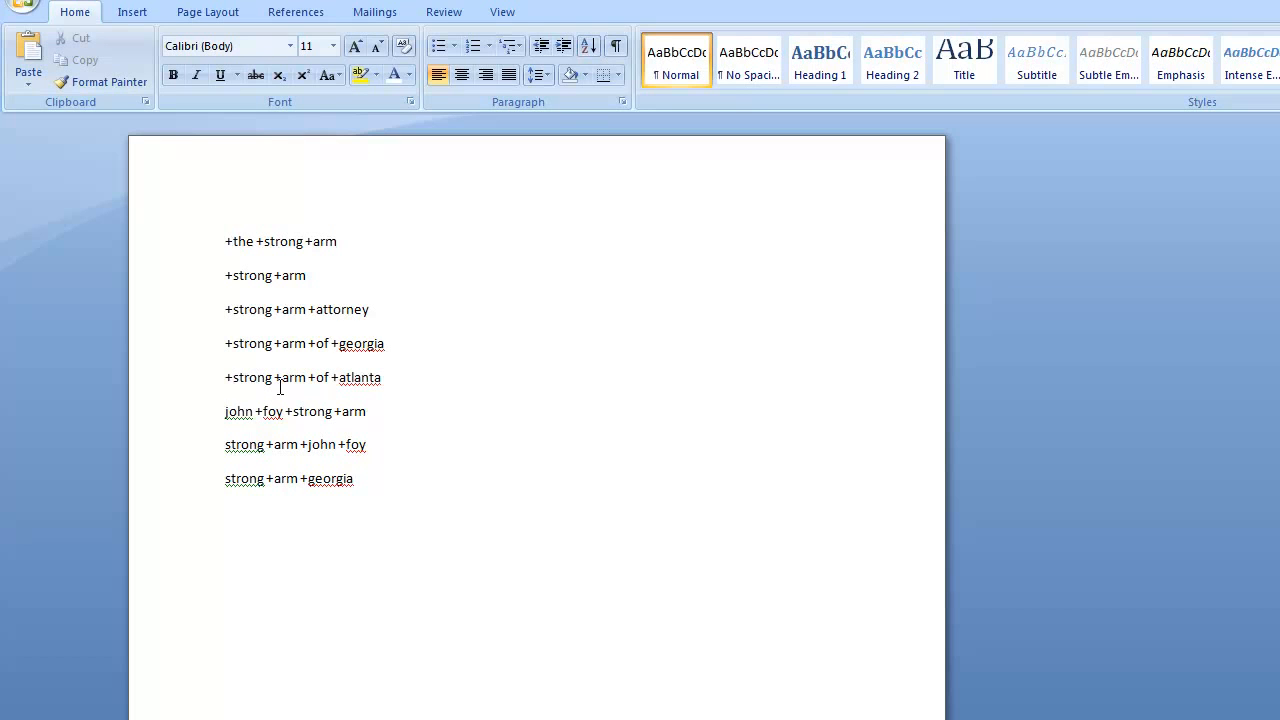
pyautogui.write('+')
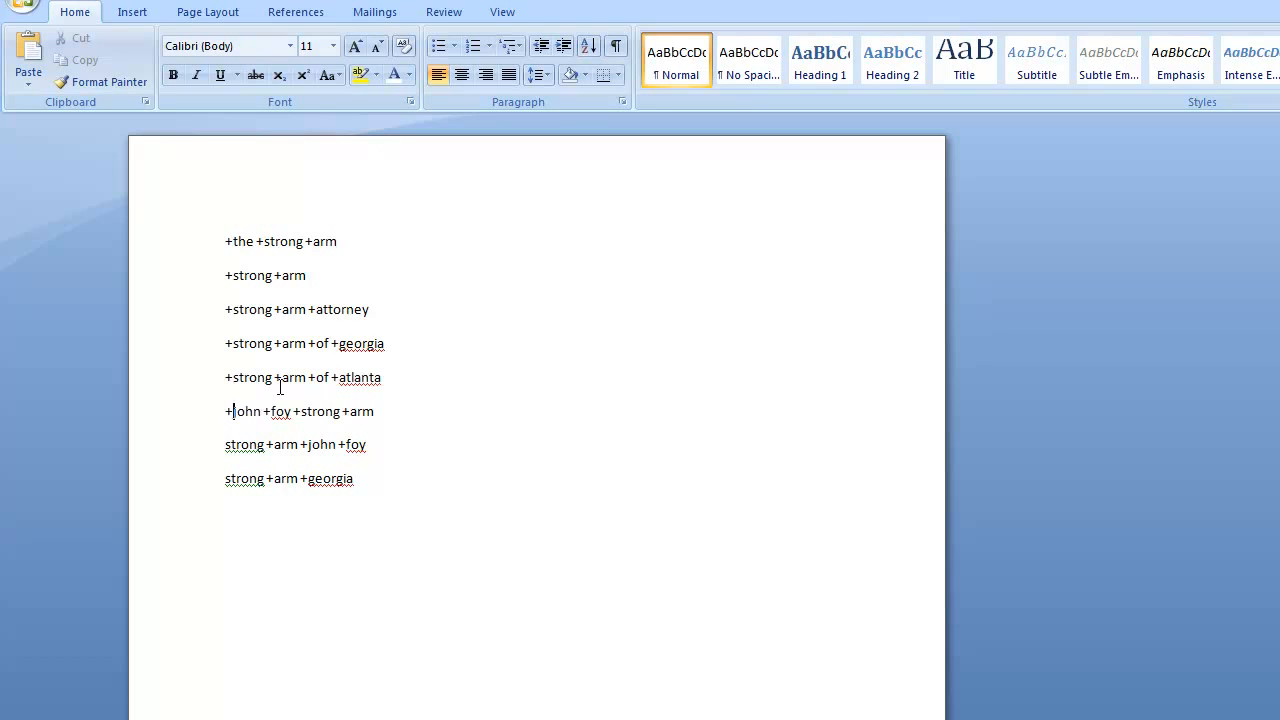
pyautogui.click(223, 446)
pyautogui.write('+arm +')
# - Copy the plus-prefixed keyword list from Word, paste it below the bracketed keywords in AdWords, and select the entire list
pyautogui.moveTo(371, 478); pyautogui.dragTo(180, 254)
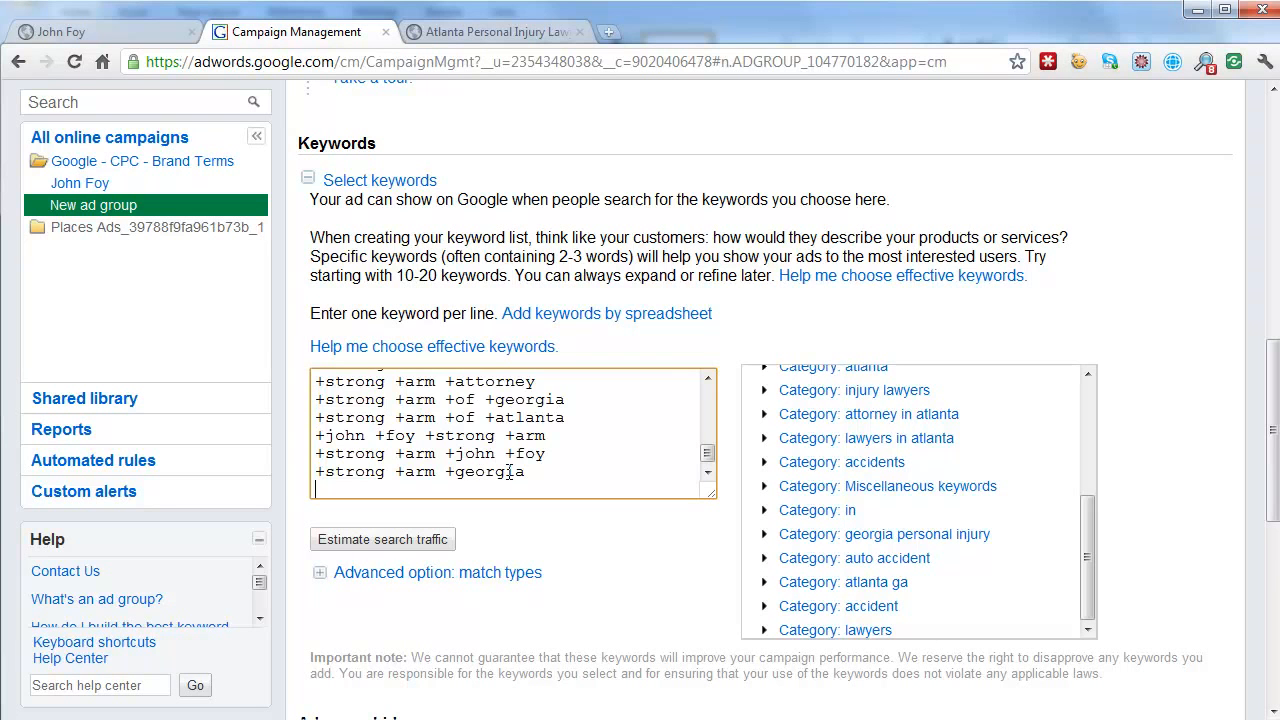
pyautogui.hotkey('ctrl', 'a')
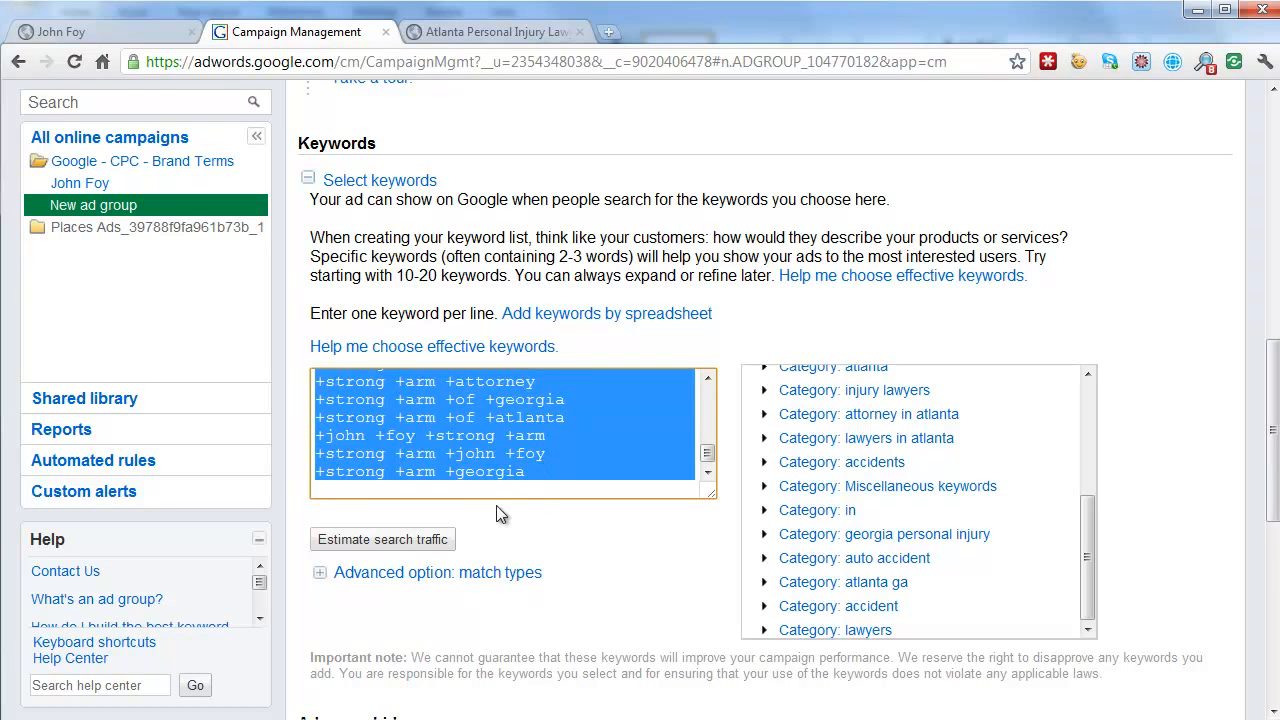
# - Set both the default bid and the bid per call to $1.00 and save the ad group
pyautogui.scroll(-5, 552, 565)
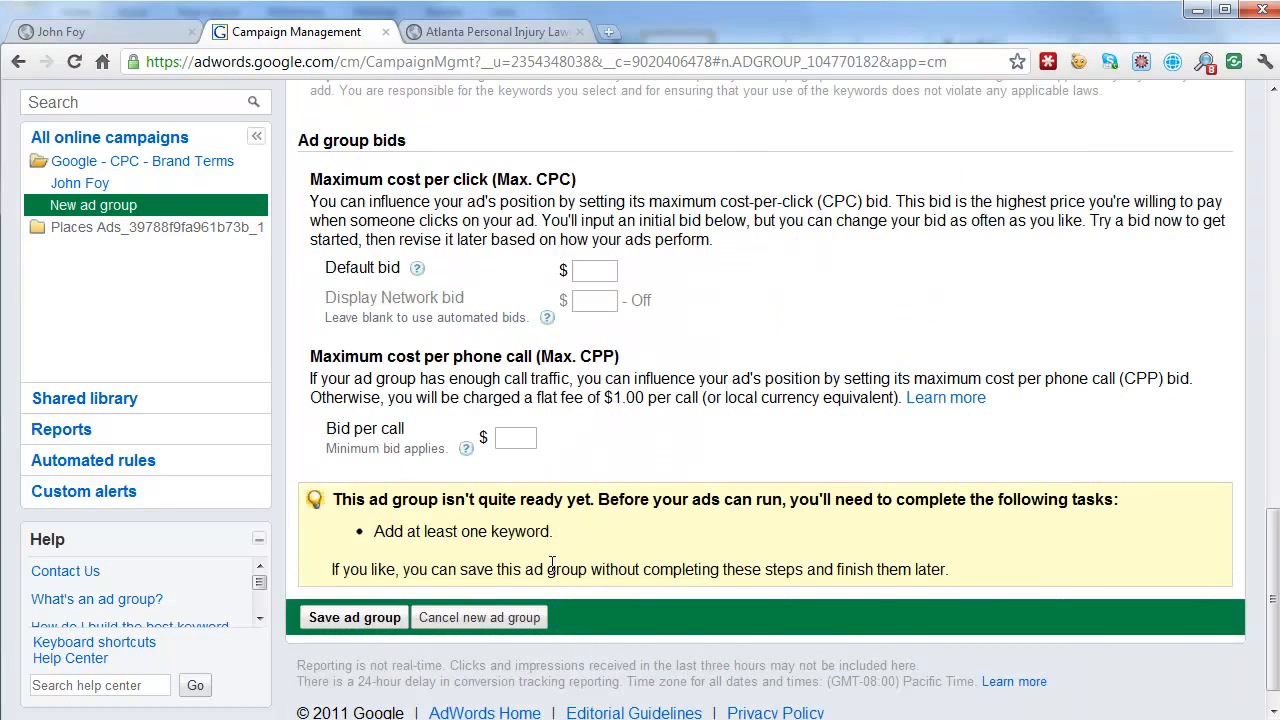
pyautogui.click(595, 271)
pyautogui.write('1.00')
pyautogui.click(525, 512)
pyautogui.write('1.00')
pyautogui.click(355, 582)
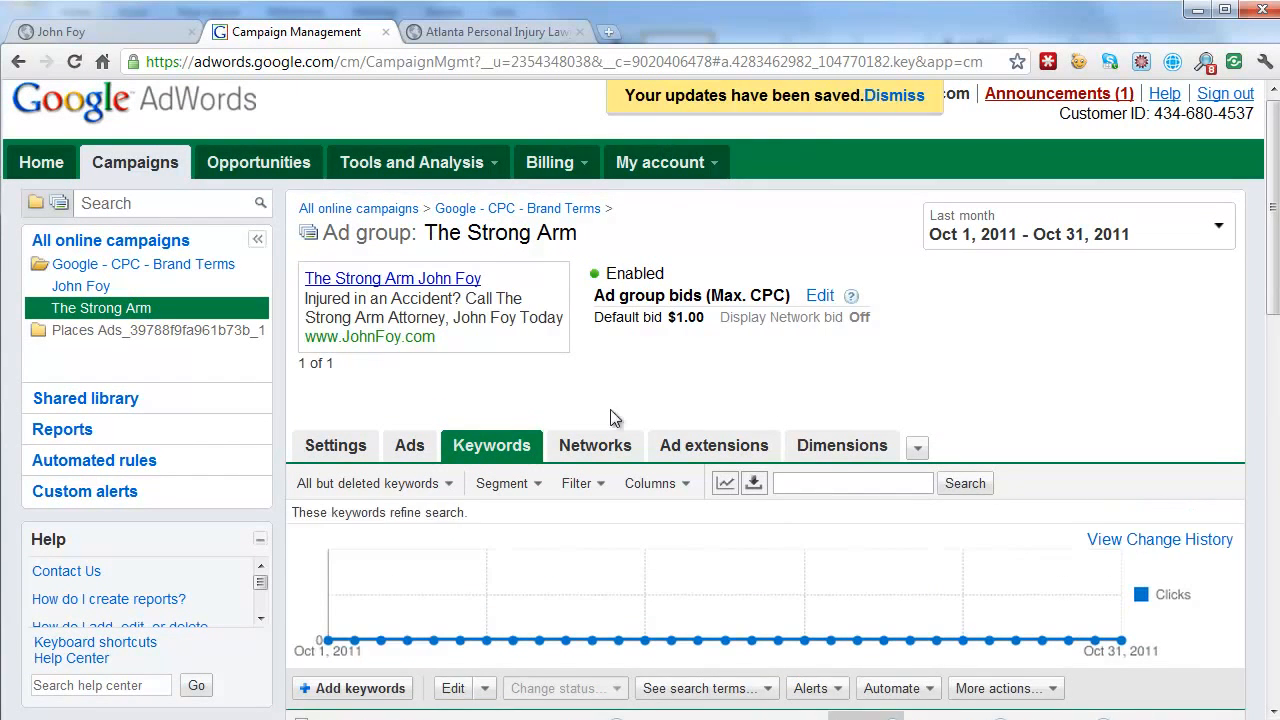
# - Review the status and maximum CPC of the keywords in the ad group The Strong Arm
pyautogui.scroll(-8, 673, 417)
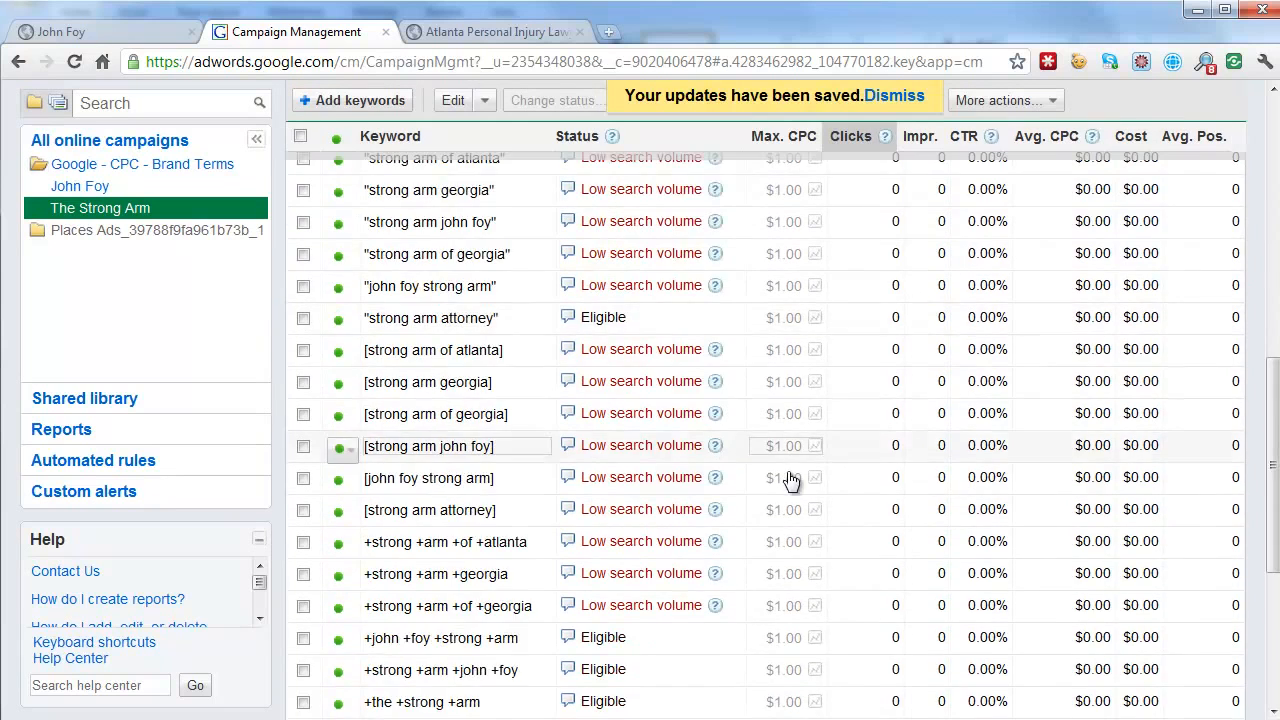
pyautogui.scroll(-3, 790, 480)
pyautogui.scroll(1, 790, 480)
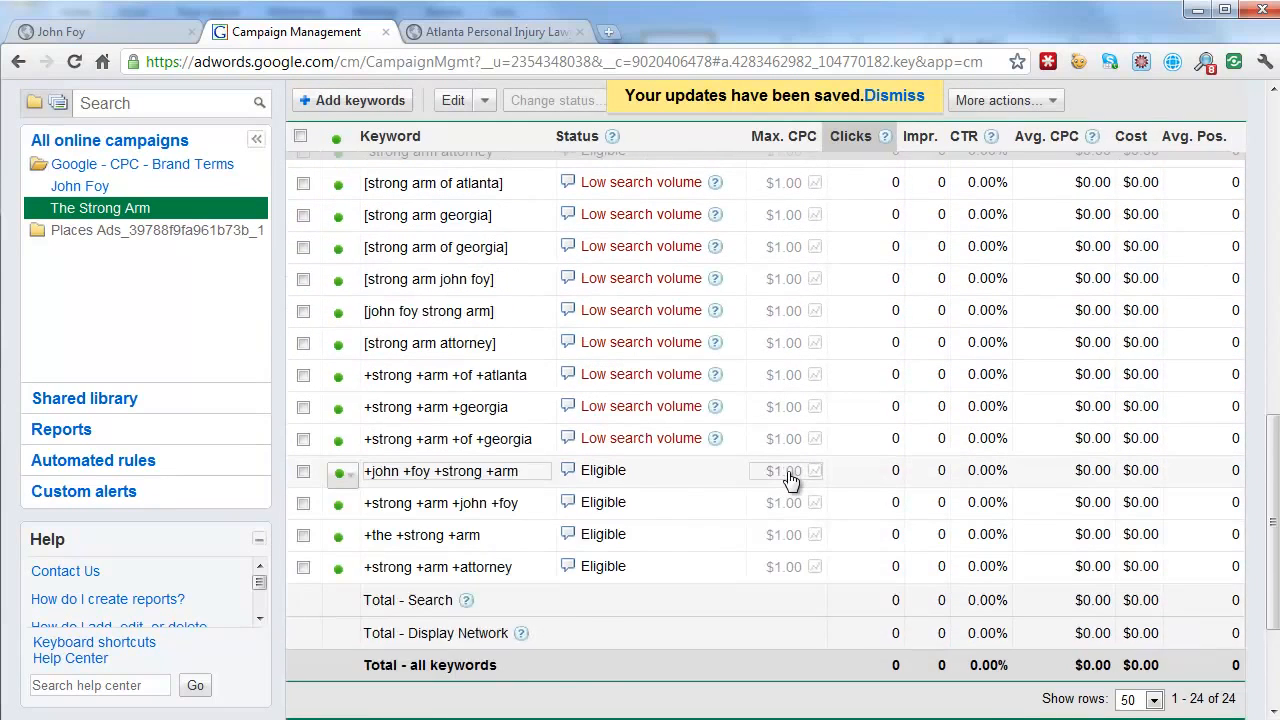
pyautogui.scroll(3, 787, 479)
pyautogui.scroll(7, 790, 480)
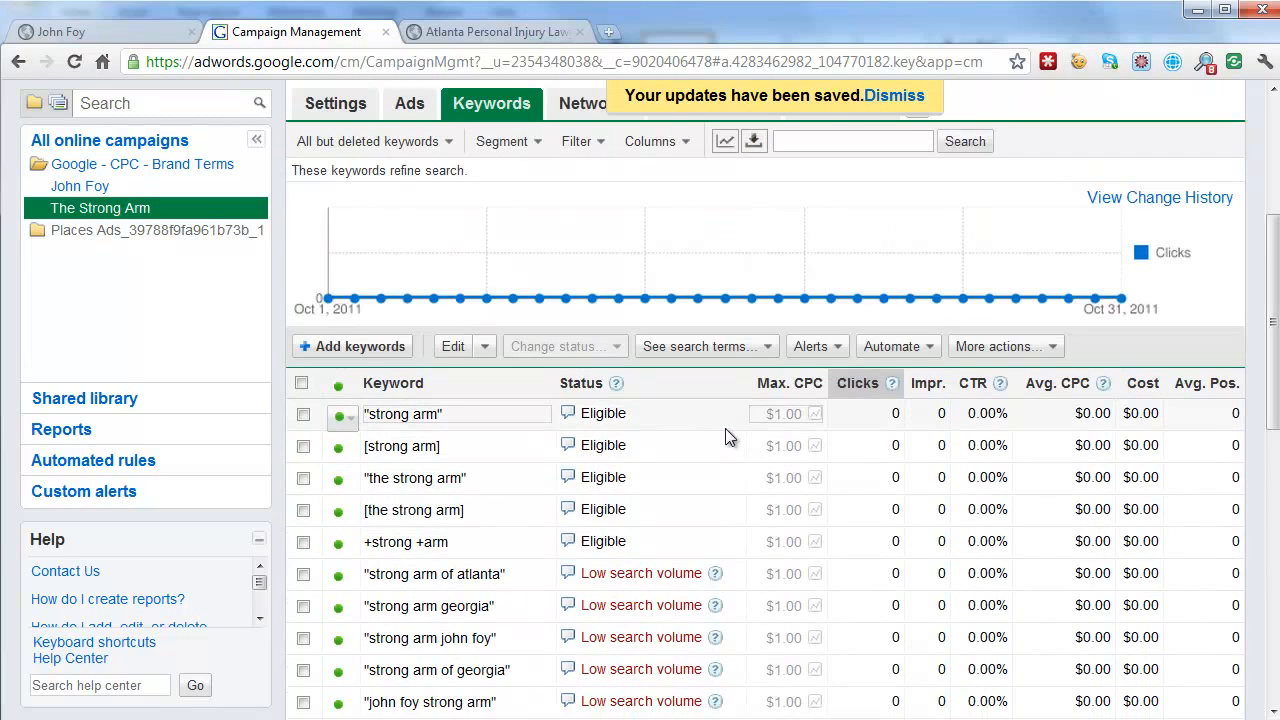
pyautogui.scroll(6, 726, 437)
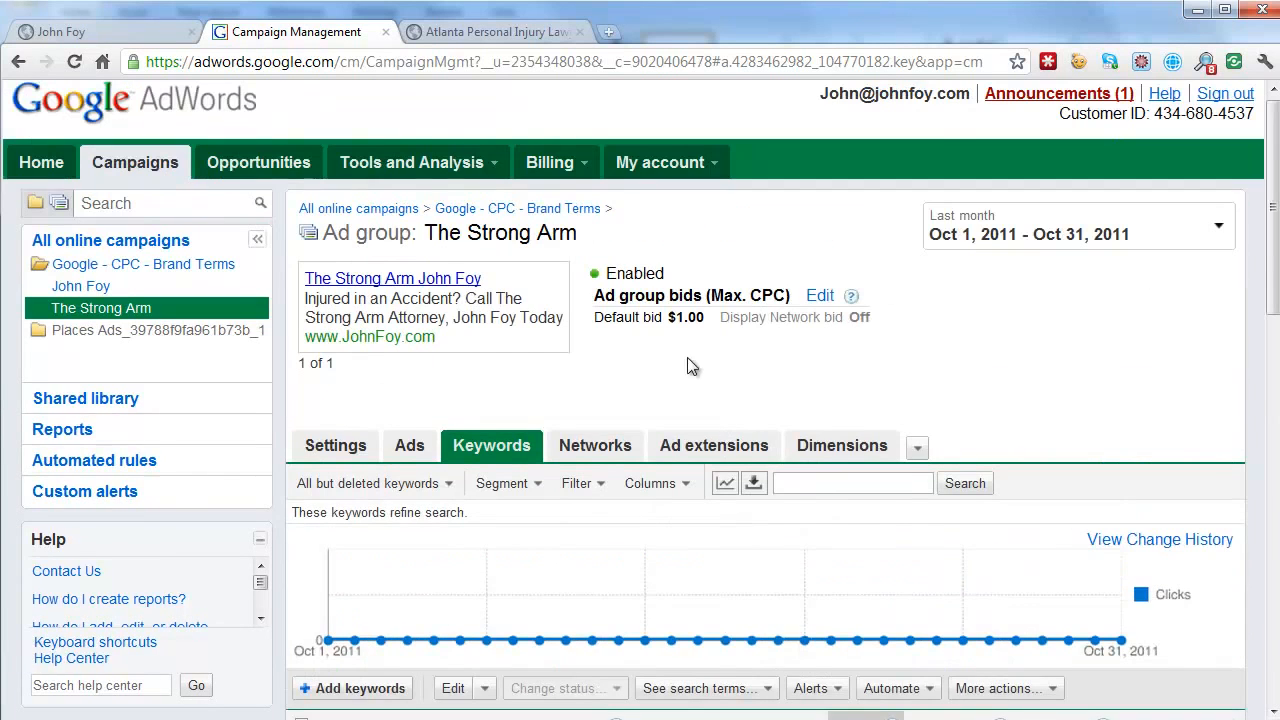
# - Start a new text ad in the ad group The Strong Arm
pyautogui.click(410, 447)
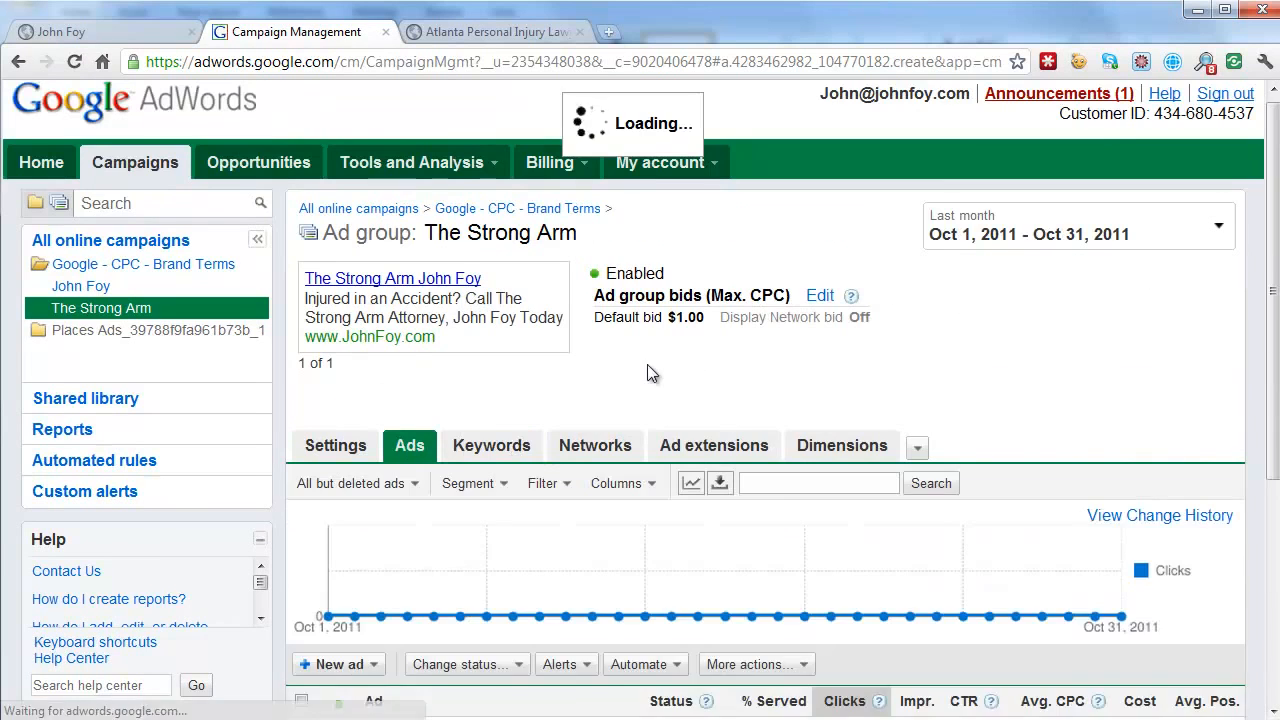
pyautogui.scroll(-5, 683, 392)
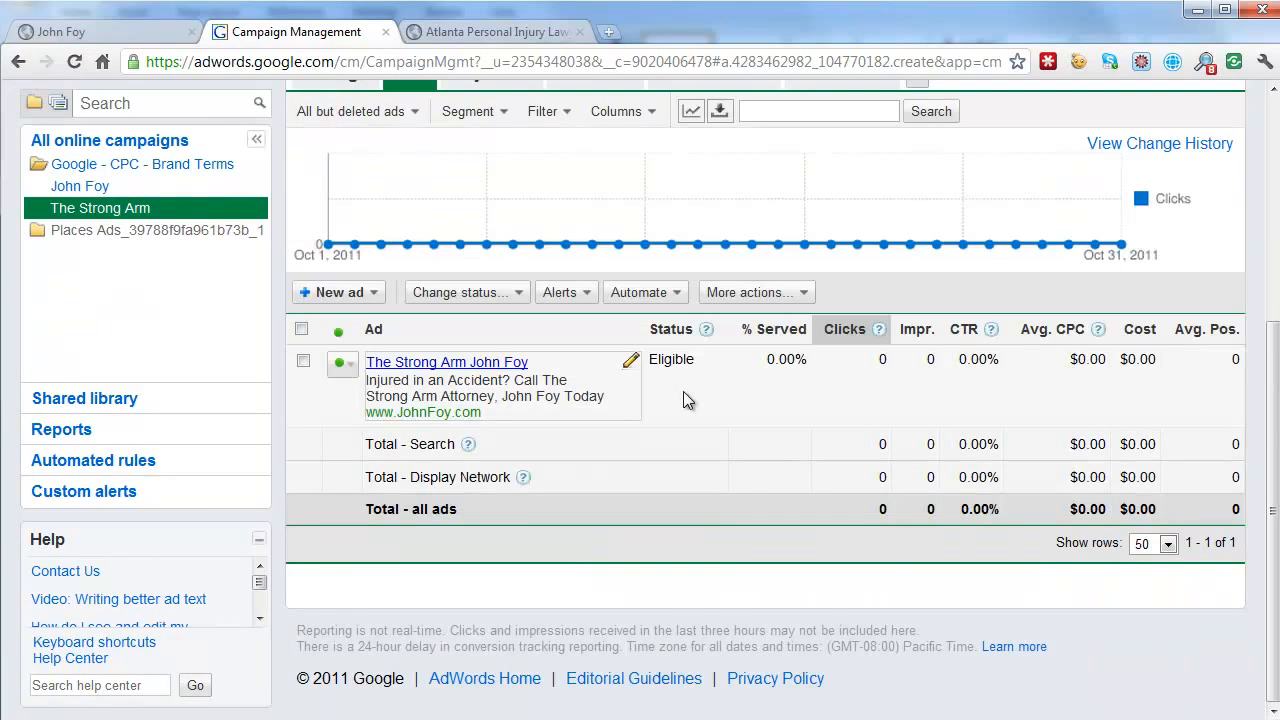
pyautogui.click(358, 292)
pyautogui.click(365, 315)
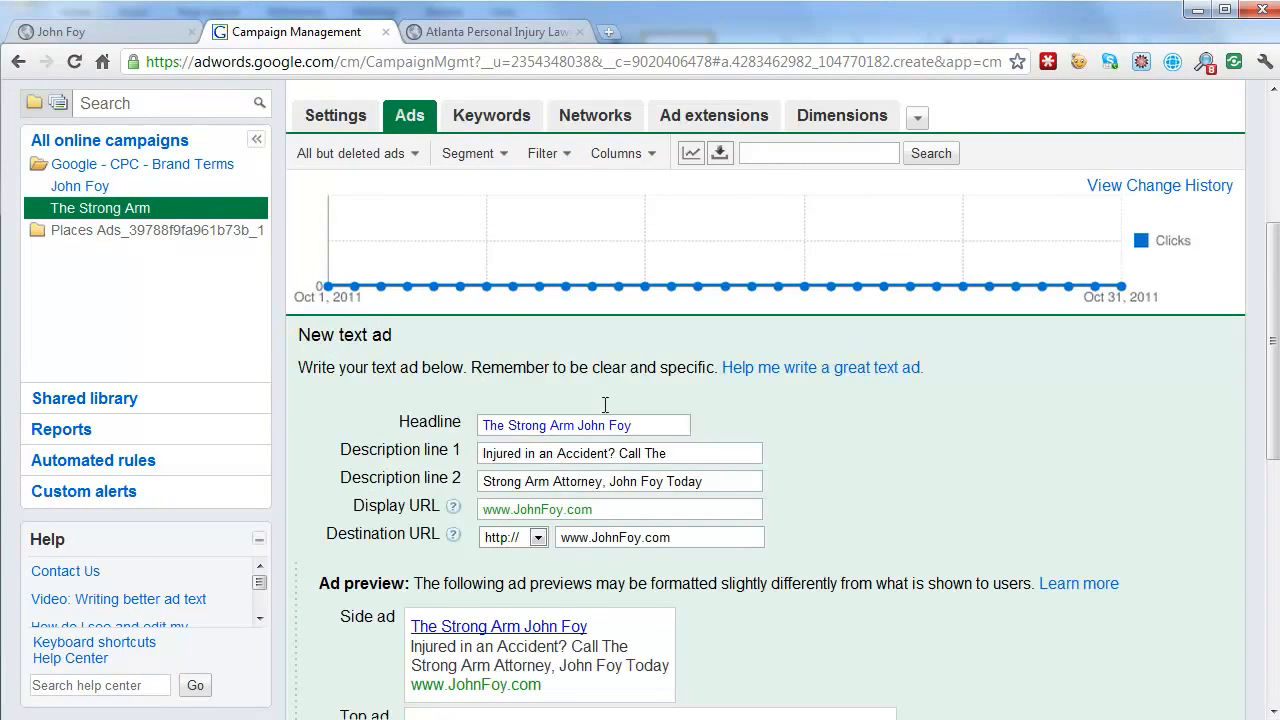
# - Try the headline "Official Strong Arm Website" for the new text ad
pyautogui.moveTo(641, 428); pyautogui.dragTo(461, 412)
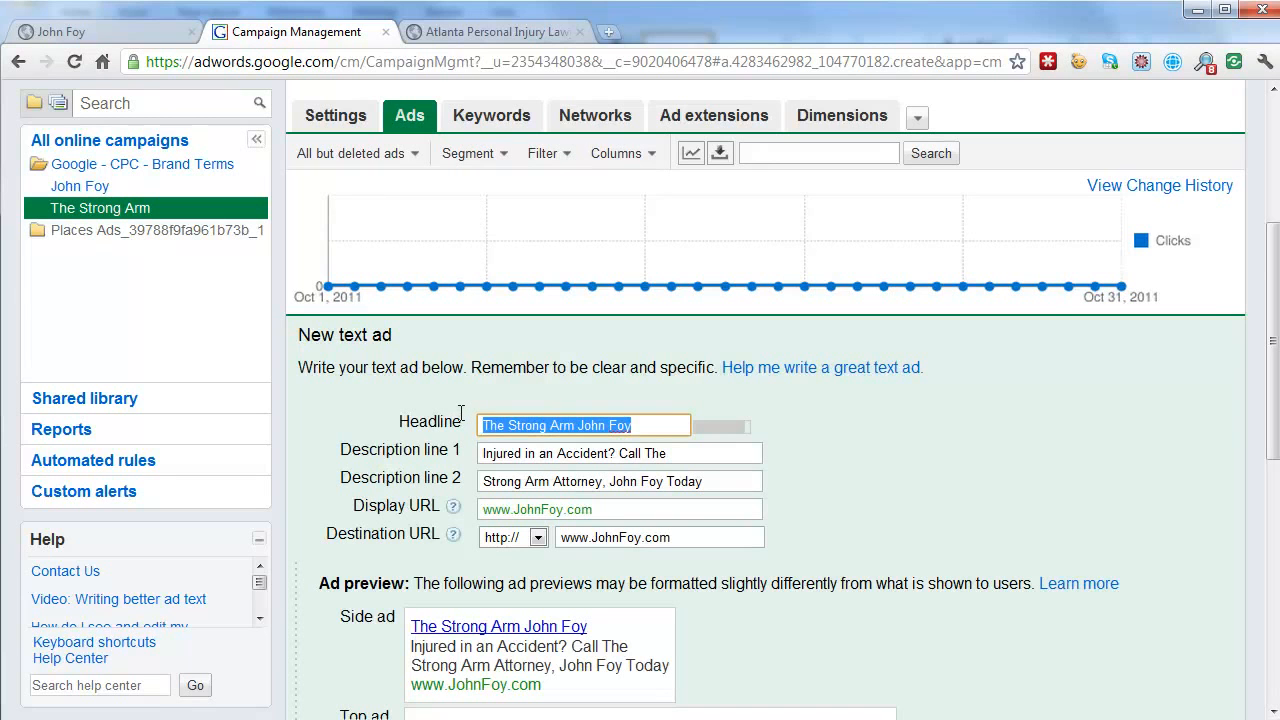
pyautogui.write('Offic')
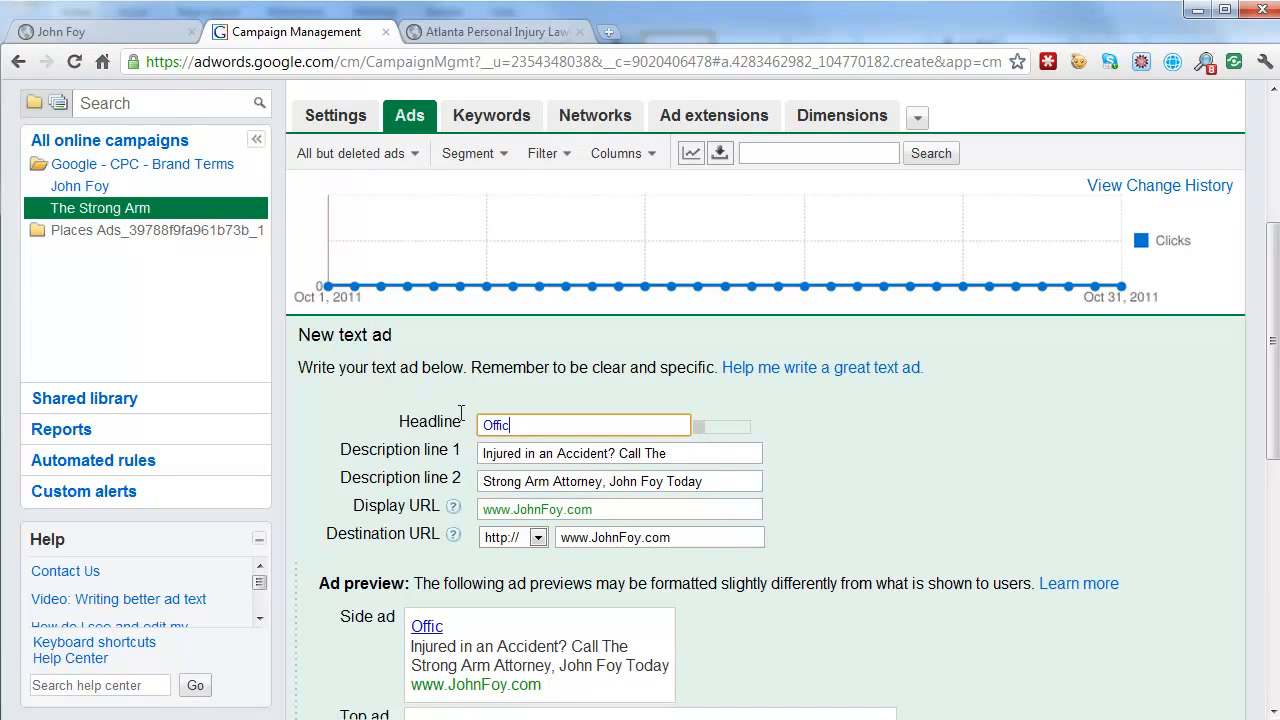
pyautogui.write('ial Strong')
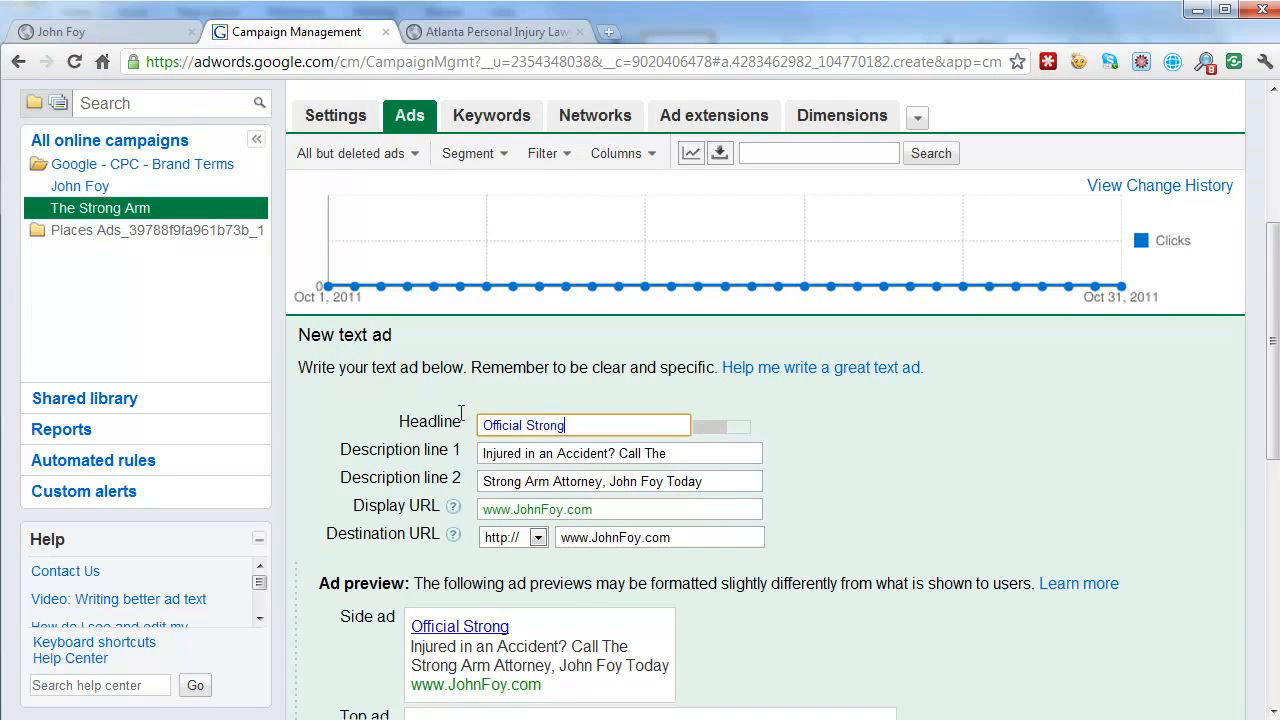
pyautogui.write(' Arm Websit')
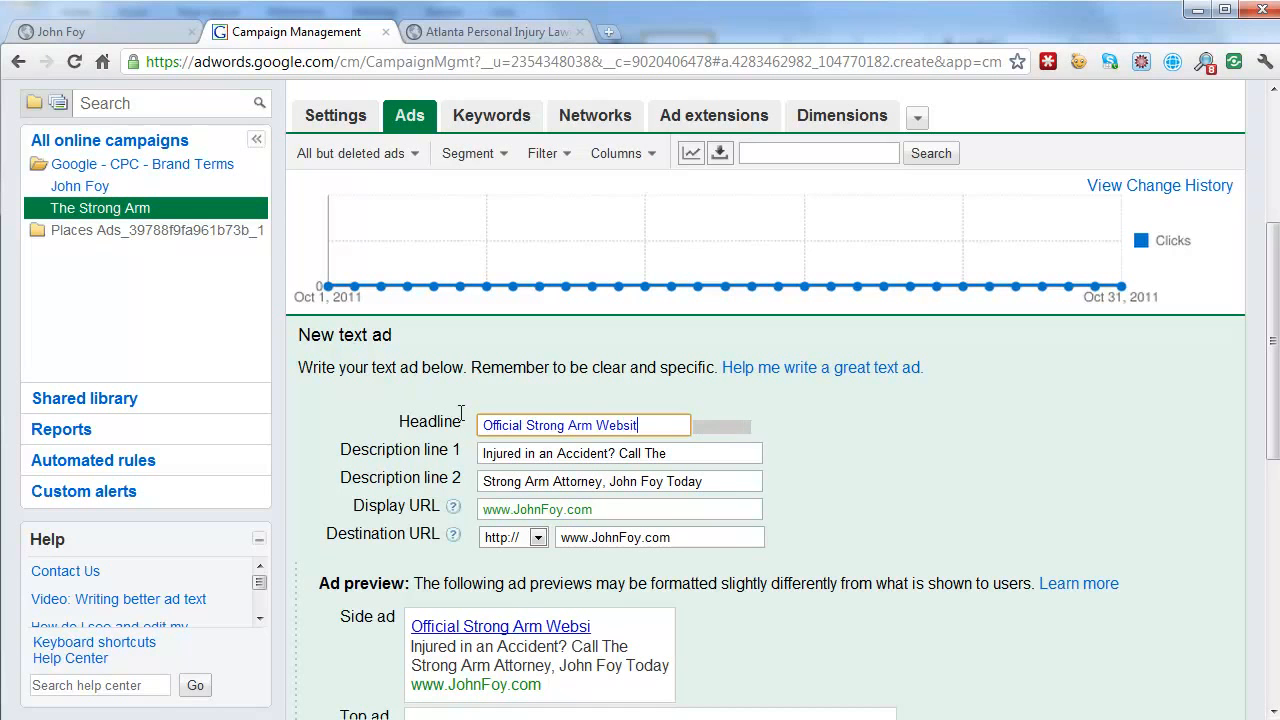
pyautogui.press('BackSpace')
# - Reword the headline to "Official", the attorney's full name and "Website"
pyautogui.moveTo(633, 426); pyautogui.dragTo(530, 424)
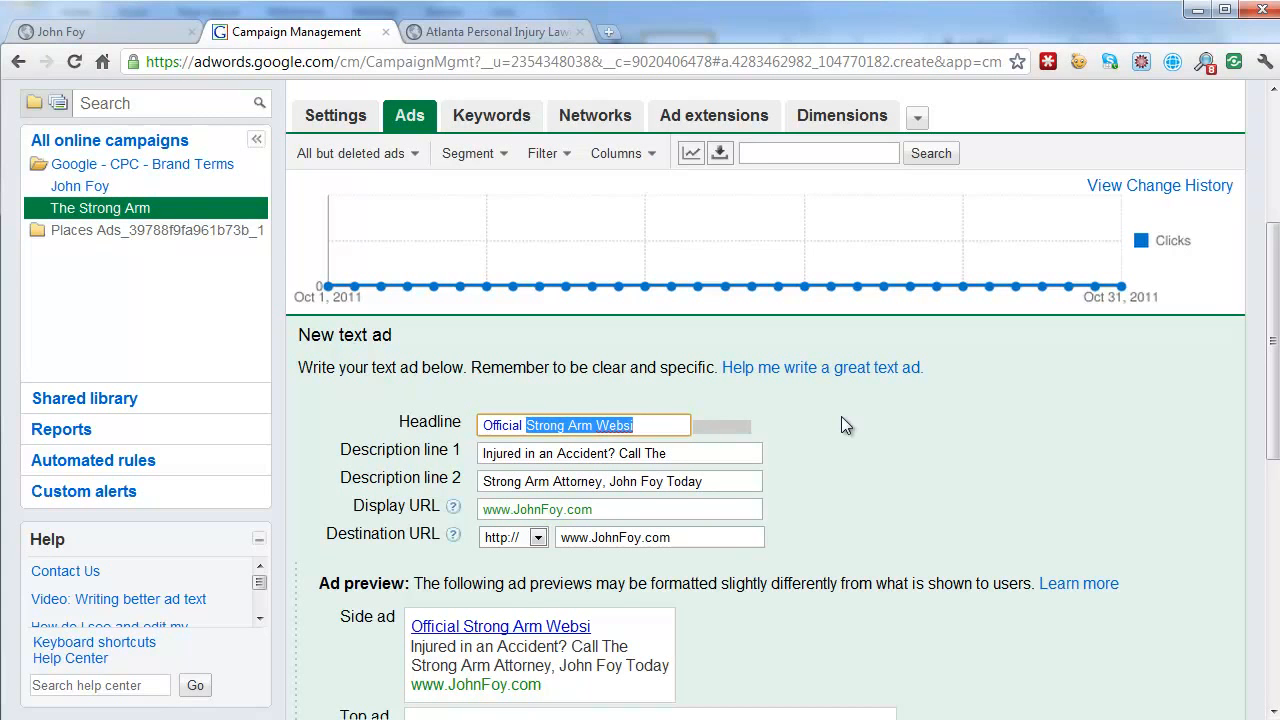
pyautogui.write('Website ')
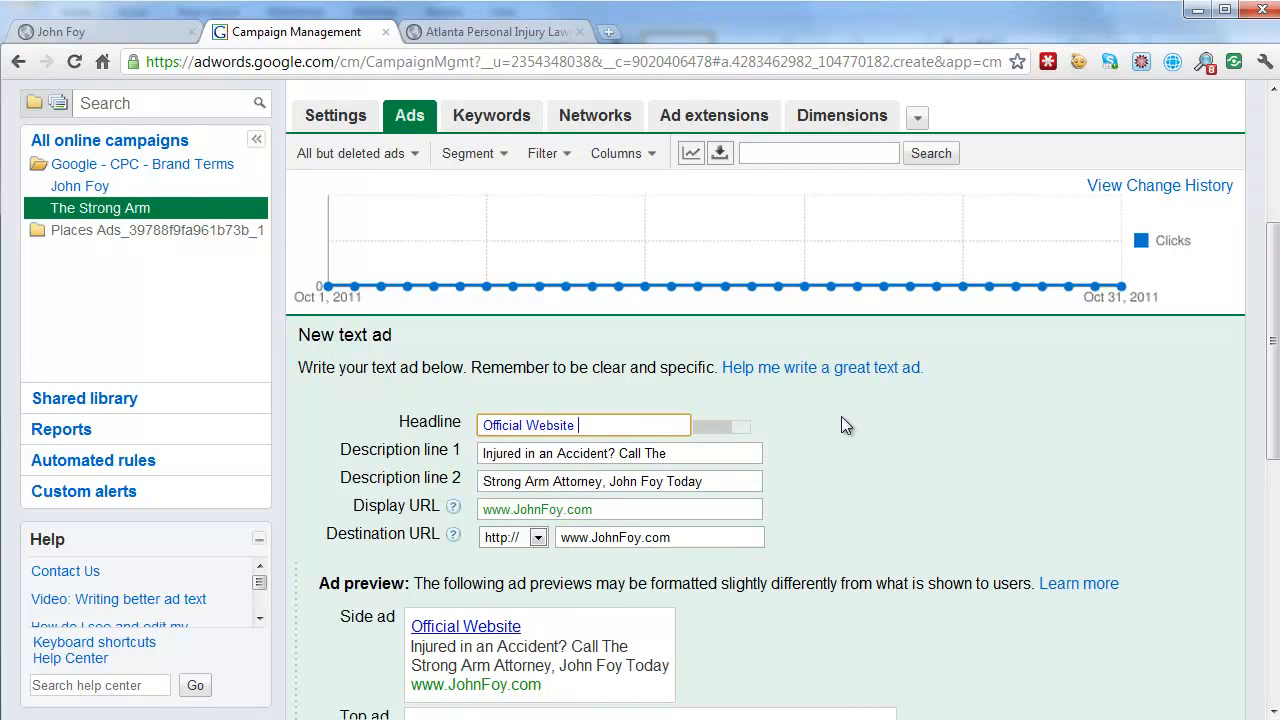
pyautogui.write('of John')
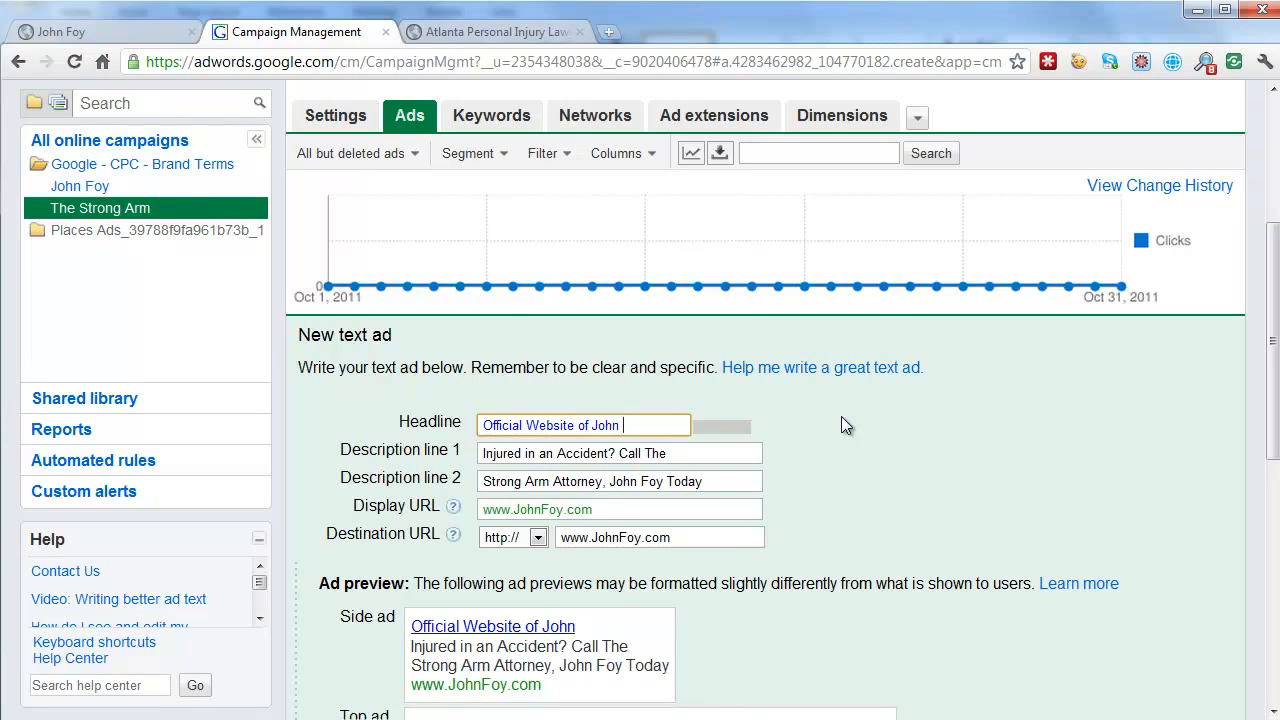
pyautogui.press('BackSpace')
pyautogui.press('BackSpace')
pyautogui.press('BackSpace')
pyautogui.press('BackSpace')
pyautogui.press('BackSpace')
pyautogui.press('BackSpace')
pyautogui.press('BackSpace')
pyautogui.press('BackSpace')
pyautogui.press('BackSpace')
pyautogui.press('BackSpace')
pyautogui.press('BackSpace')
pyautogui.press('BackSpace')
pyautogui.press('BackSpace')
pyautogui.press('BackSpace')
pyautogui.press('BackSpace')
pyautogui.write('John Foy Website')
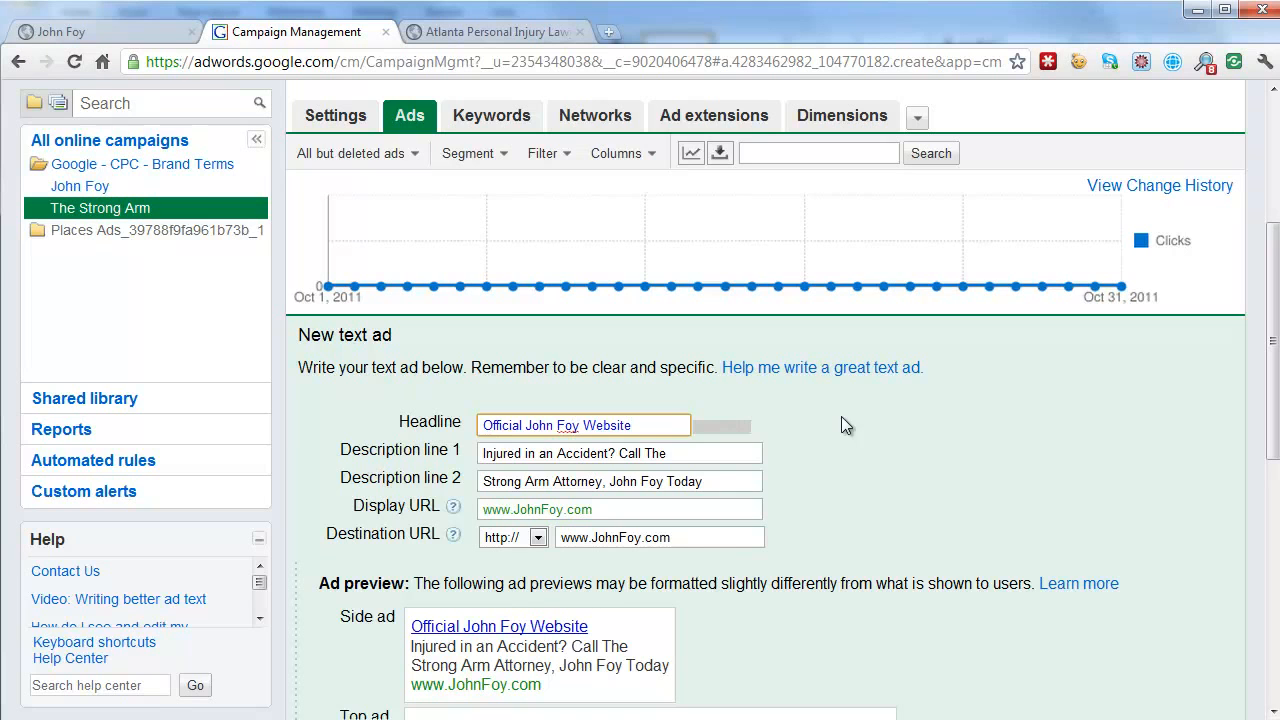
# - Replace the new ad's description line 1 with "As Seen on TV,", the attorney's full name and "is the"
pyautogui.moveTo(714, 453); pyautogui.dragTo(451, 457)
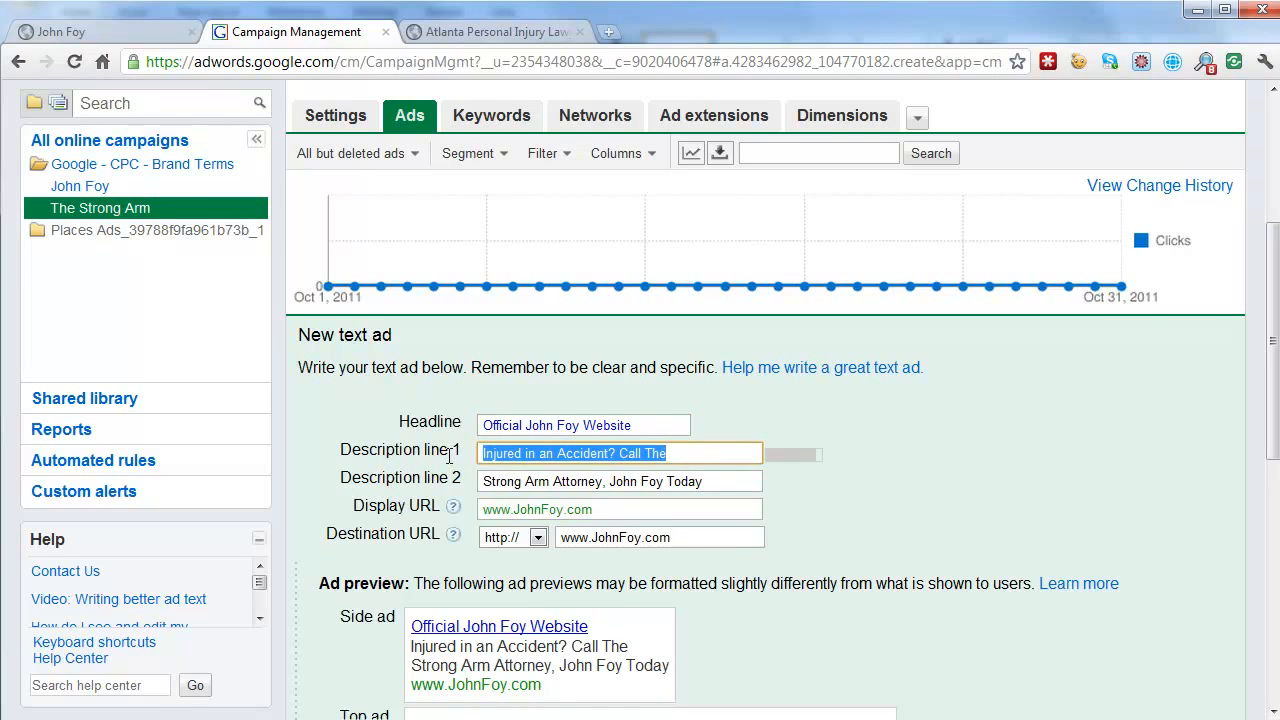
pyautogui.write('As See')
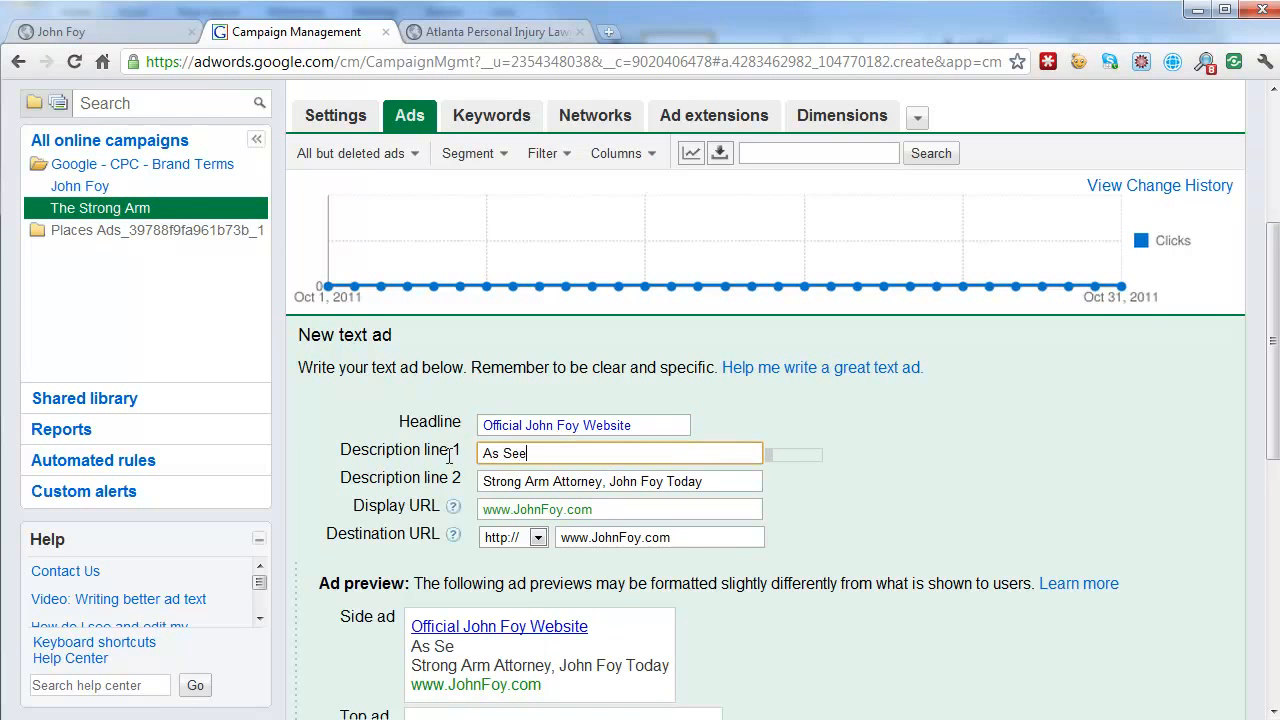
pyautogui.write('n on TV, ')
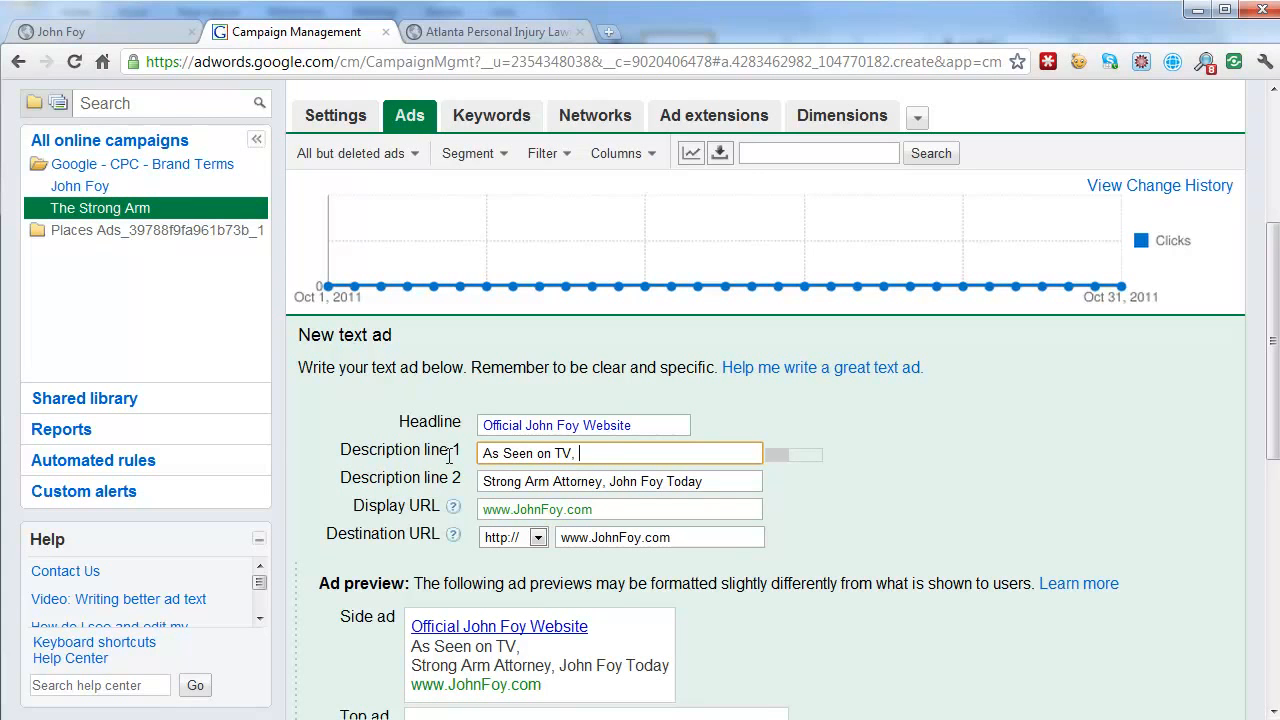
pyautogui.write('John Fo')
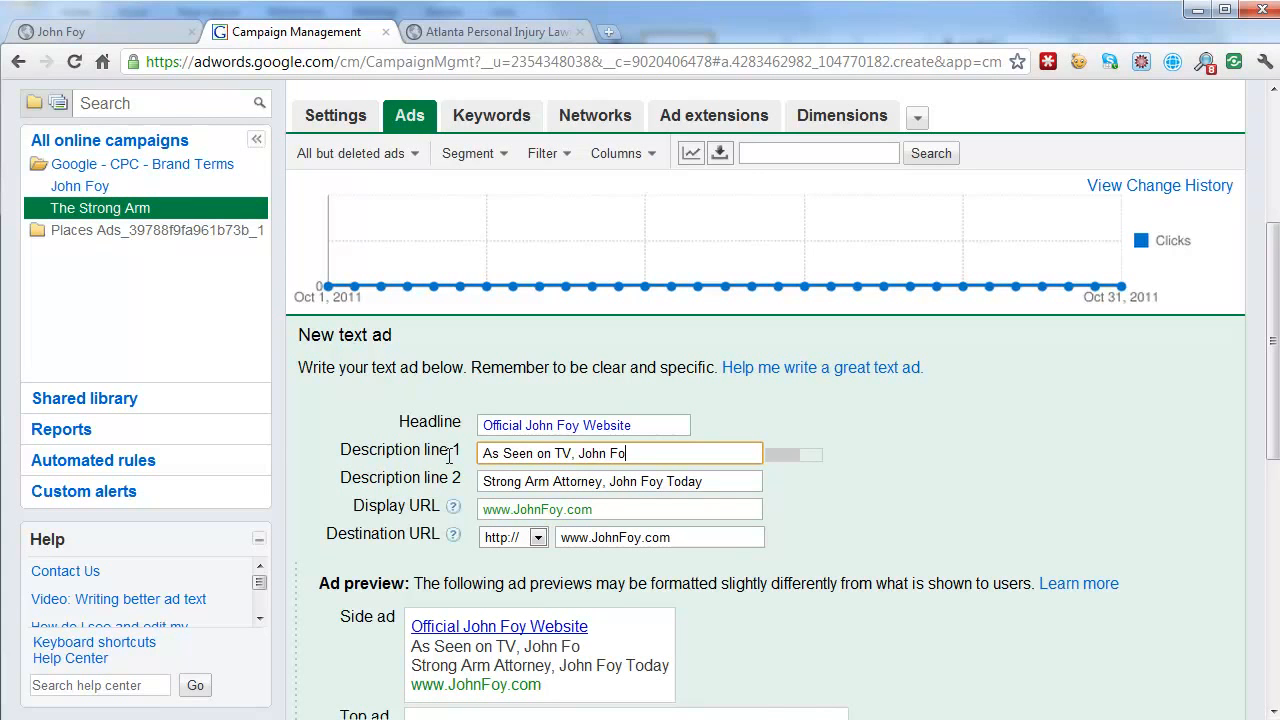
pyautogui.write('y is the STron')
pyautogui.press('BackSpace')
pyautogui.press('BackSpace')
pyautogui.press('BackSpace')
pyautogui.press('BackSpace')
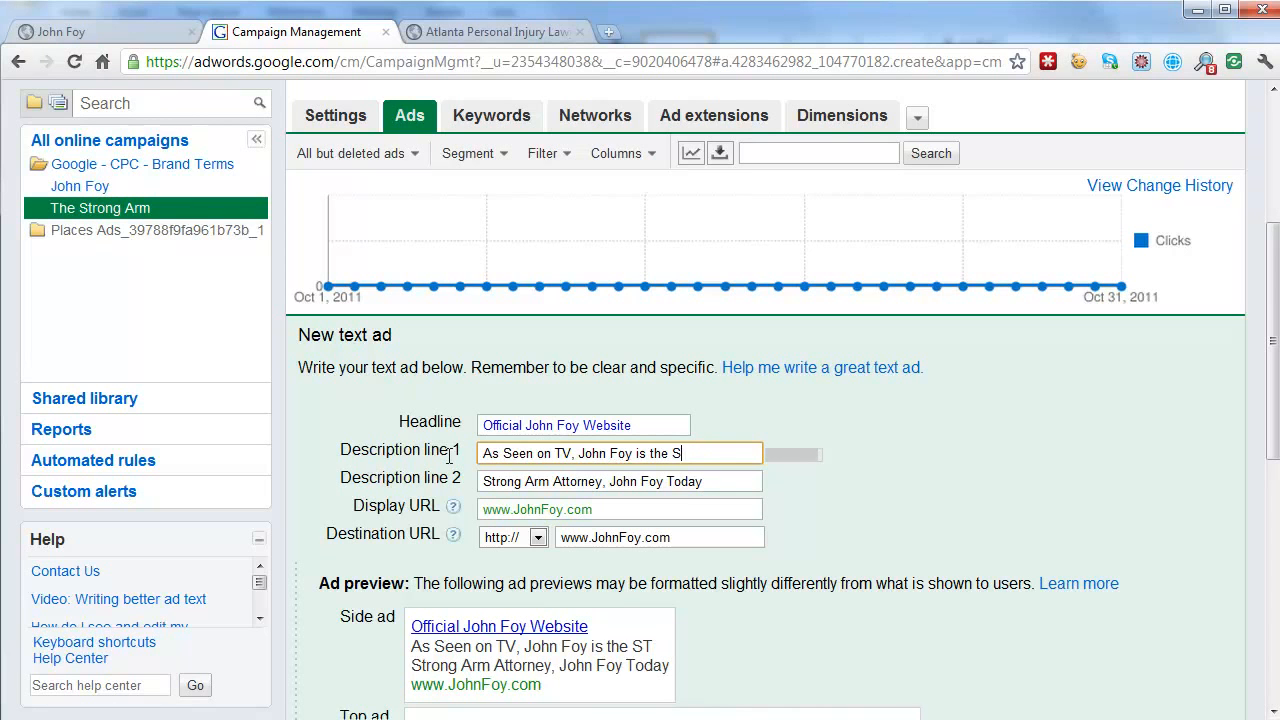
pyautogui.press('BackSpace')
pyautogui.press('BackSpace')
pyautogui.press('BackSpace')
pyautogui.press('BackSpace')
pyautogui.press('BackSpace')
pyautogui.write('the')
# - Reword the new ad's description line 2 to "Strong Arm Attorney of Georgia."
pyautogui.press('Tab')
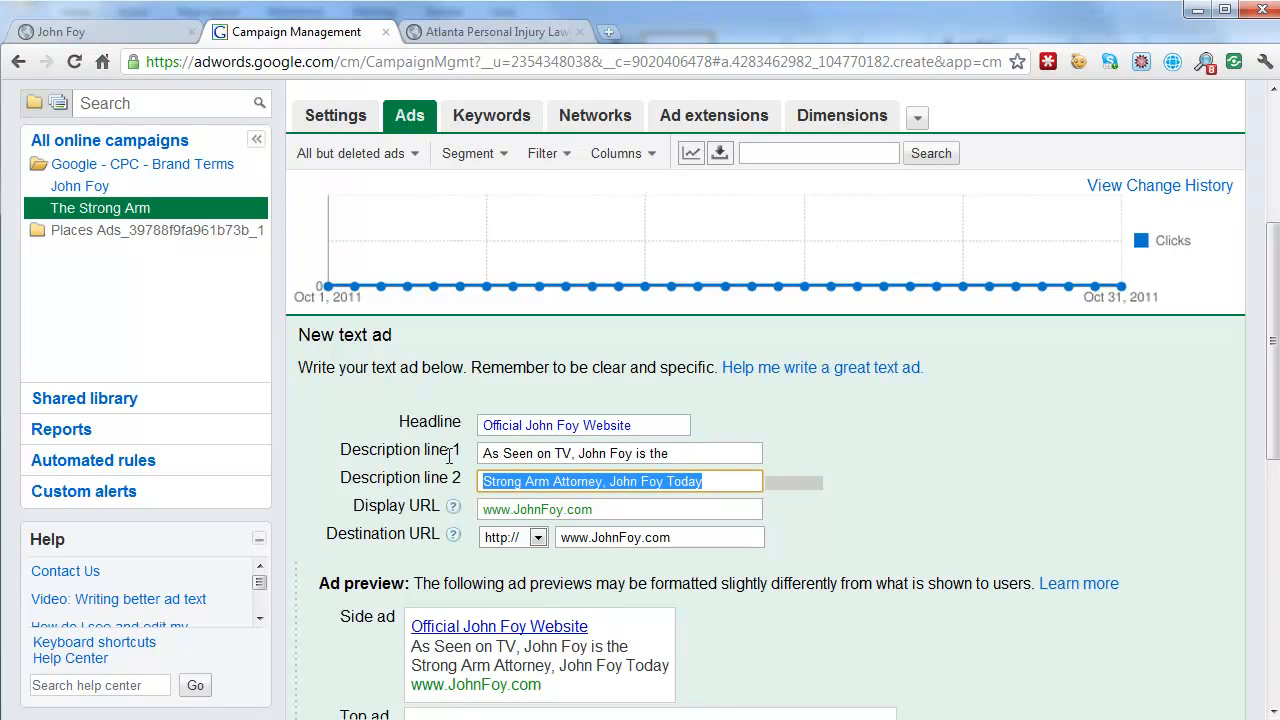
pyautogui.click(646, 488)
pyautogui.moveTo(709, 481); pyautogui.dragTo(605, 482)
pyautogui.write('of Georgia.')
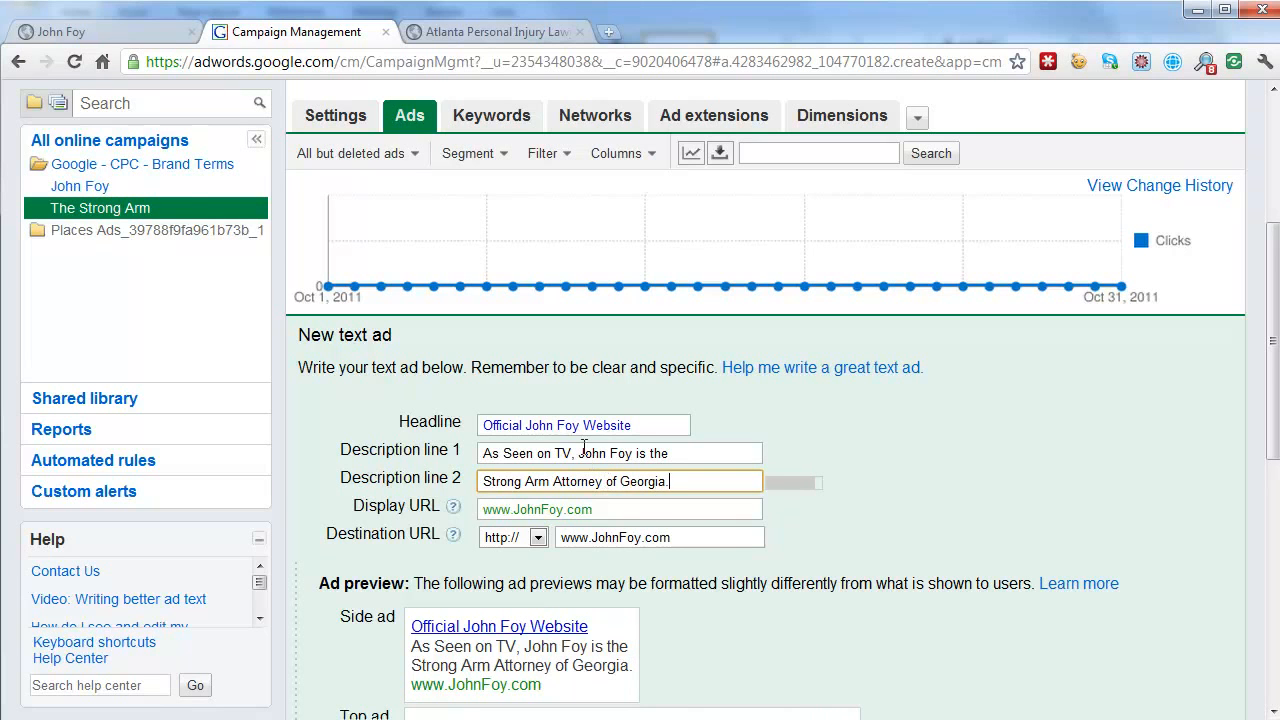
# - Reword description line 1 to "As Seen on TV, Call", the attorney's full name and ", the"
pyautogui.click(583, 452)
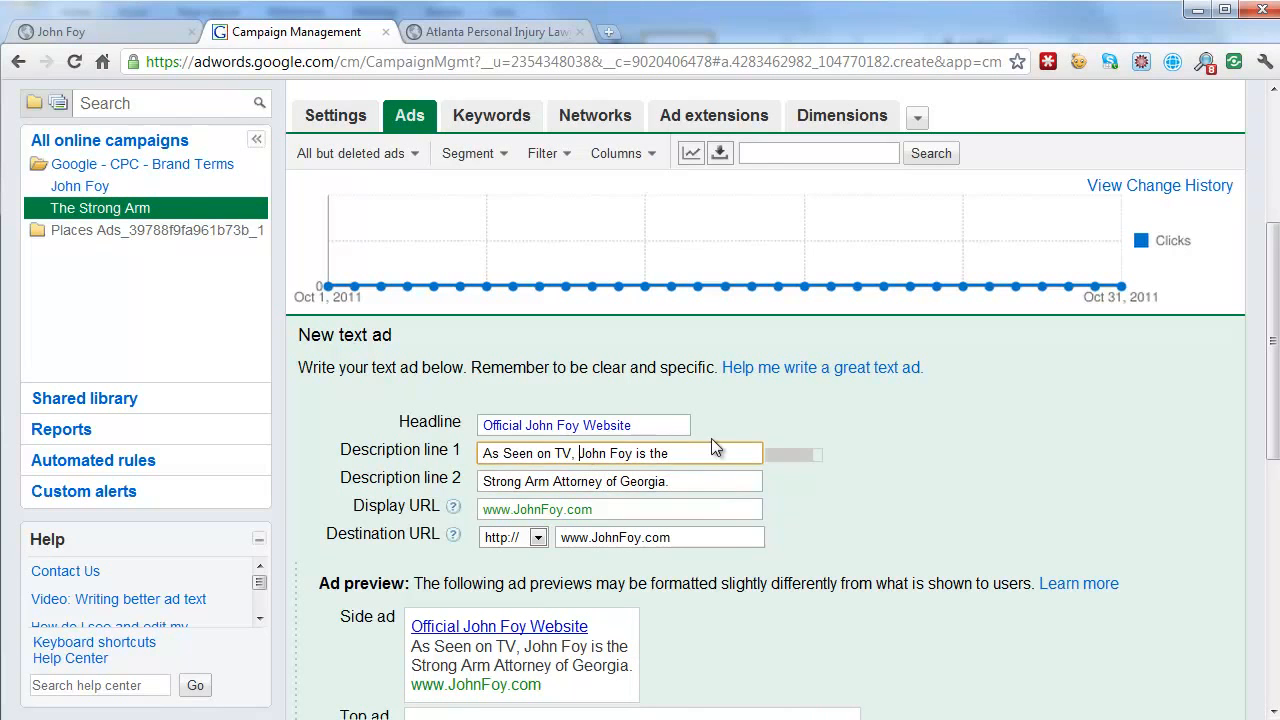
pyautogui.write('Call')
pyautogui.click(713, 455)
pyautogui.press('BackSpace')
pyautogui.press('BackSpace')
pyautogui.press('BackSpace')
pyautogui.press('BackSpace')
pyautogui.press('BackSpace')
pyautogui.press('BackSpace')
pyautogui.press('BackSpace')
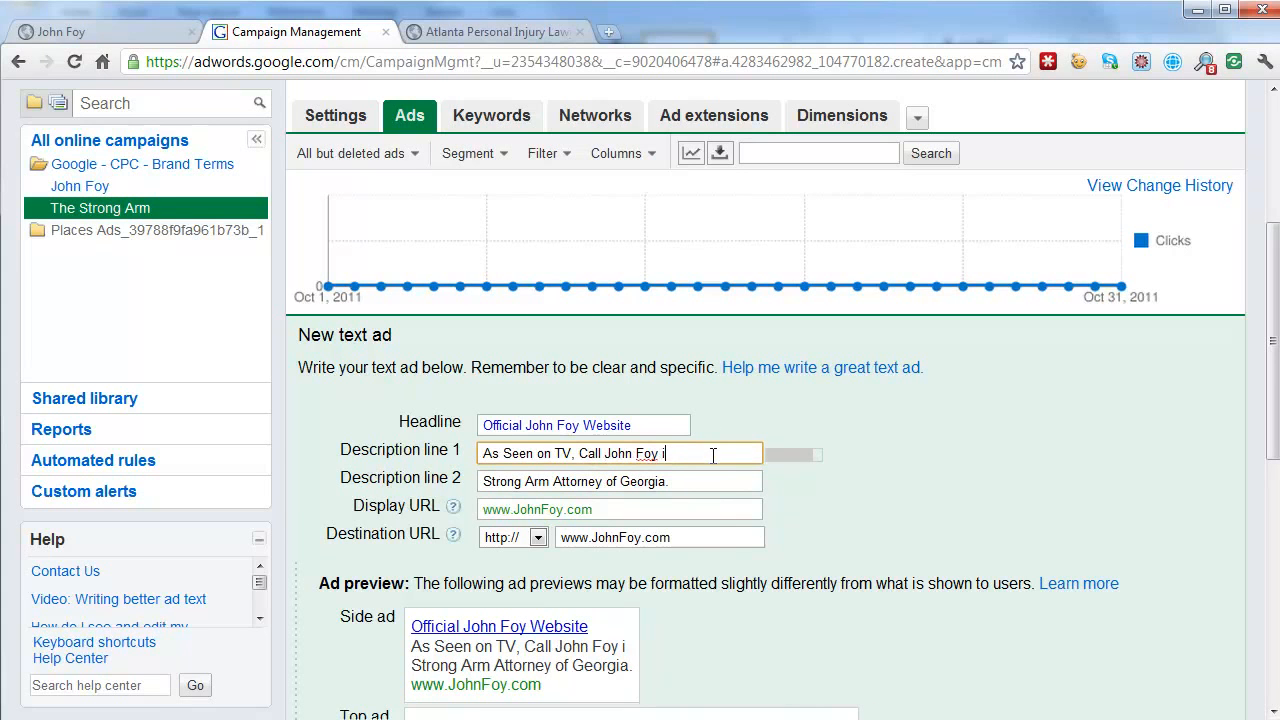
pyautogui.write(', the')
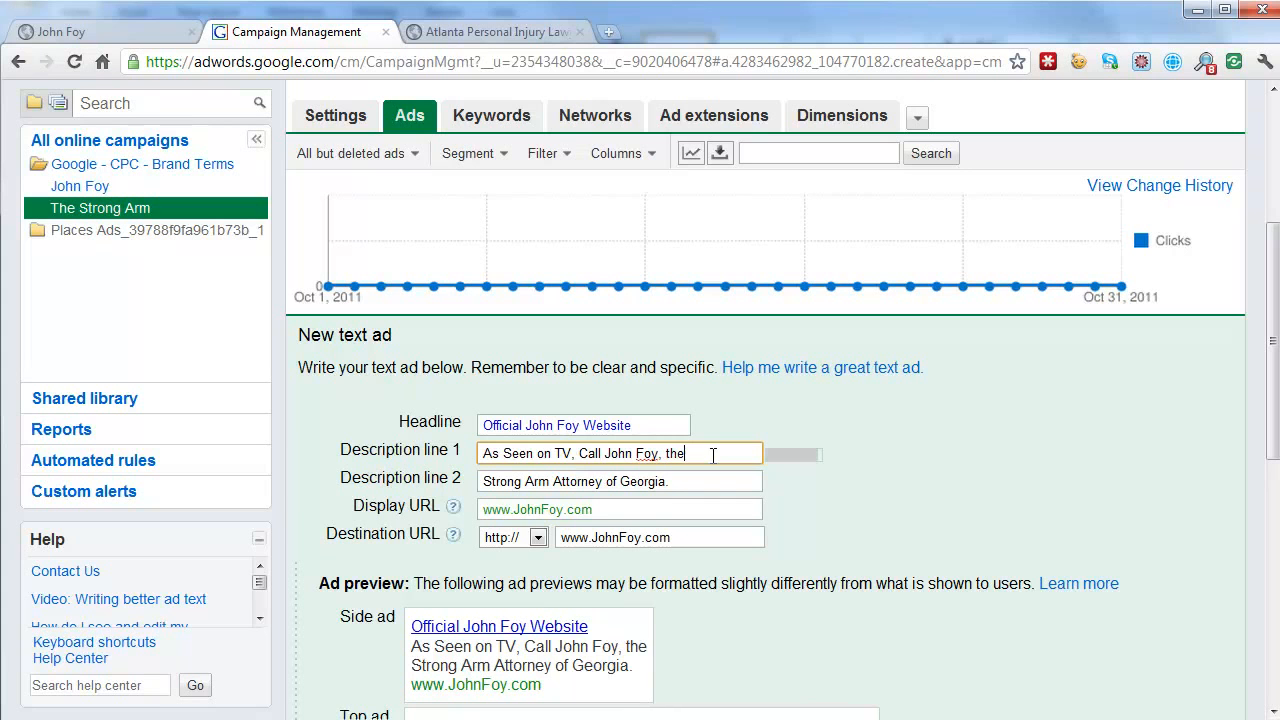
# - Save the new text ad in the ad group The Strong Arm
pyautogui.click(682, 511)
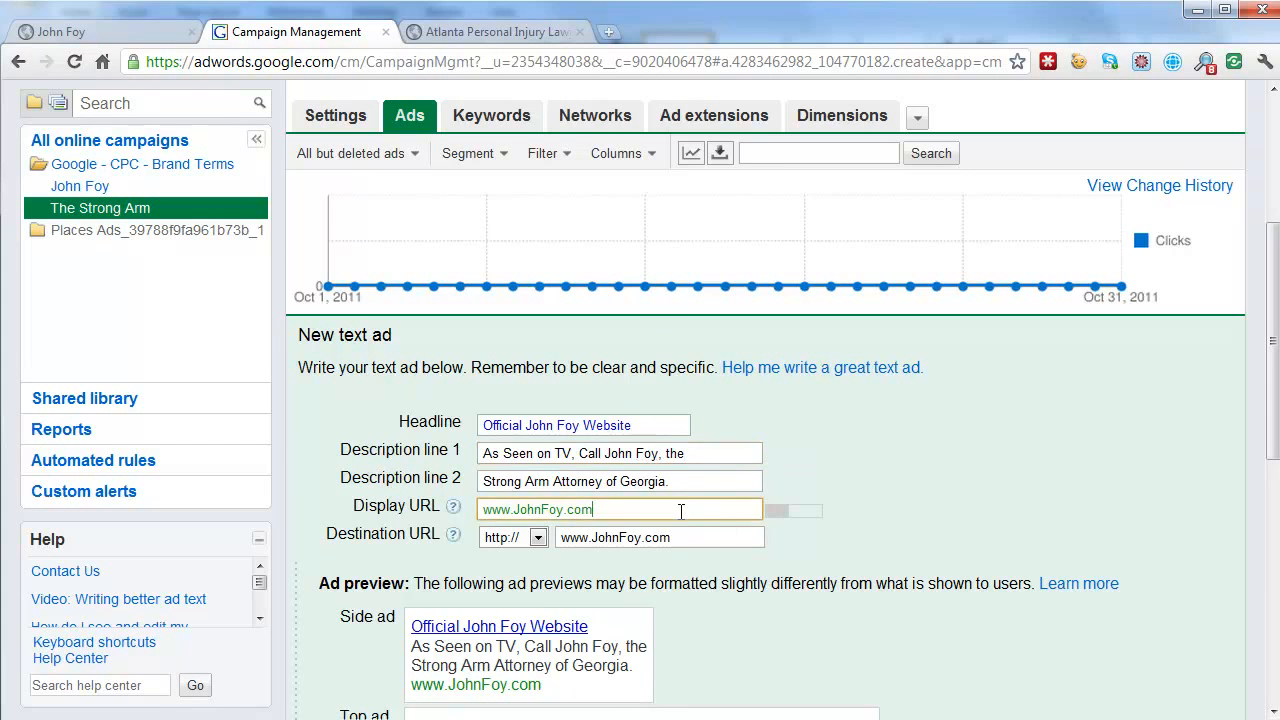
pyautogui.scroll(-2, 1026, 492)
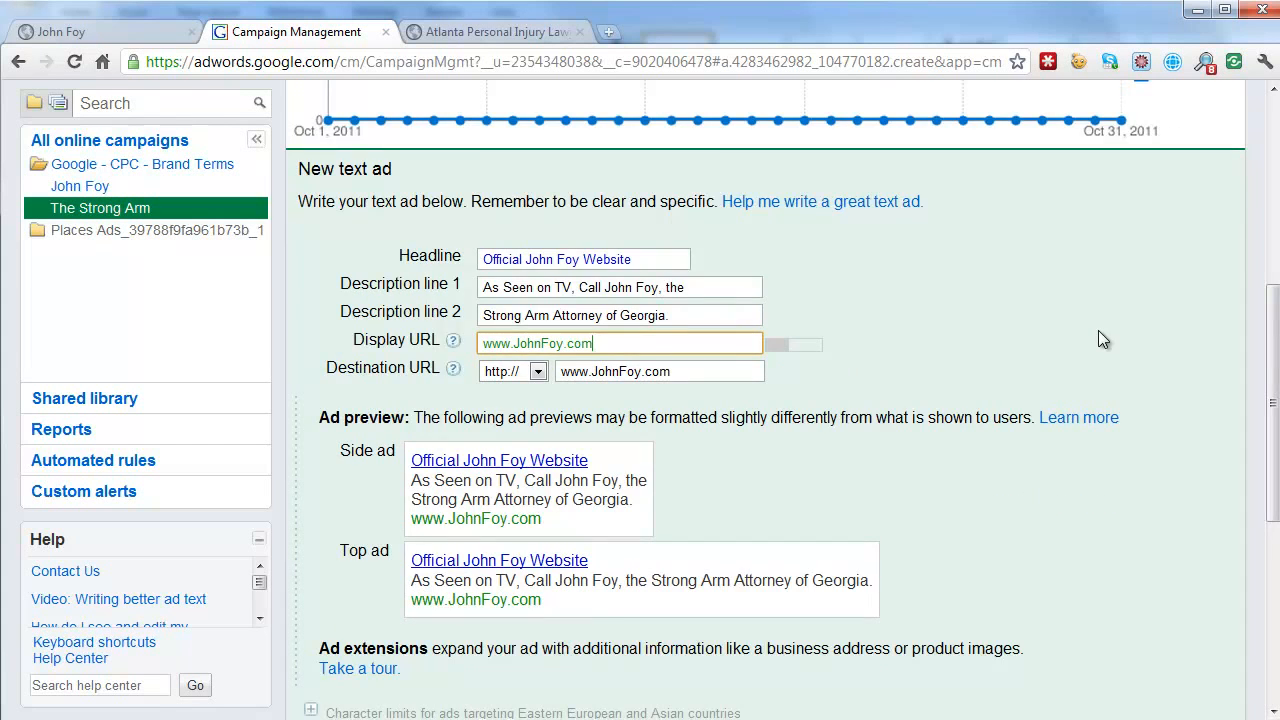
pyautogui.scroll(-4, 1098, 340)
pyautogui.click(334, 438)
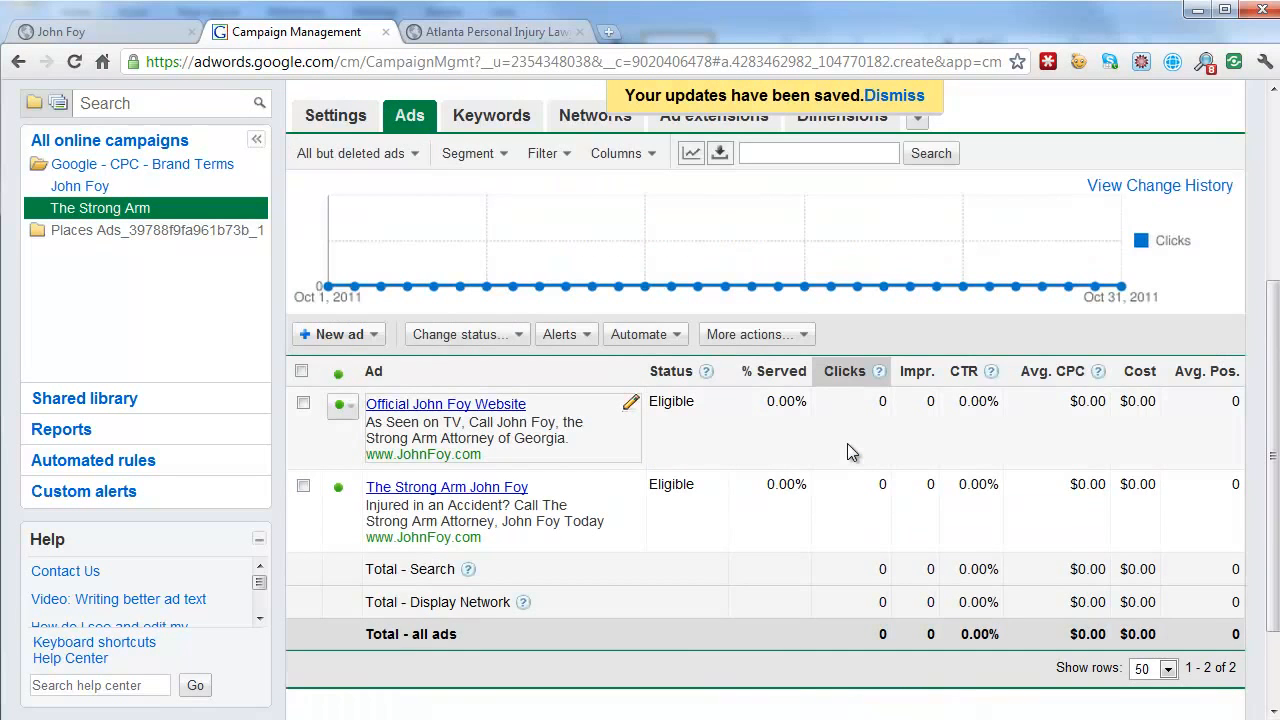
# - Review all text ads and their ad groups in the campaign Google - CPC - Brand Terms
pyautogui.scroll(3, 846, 460)
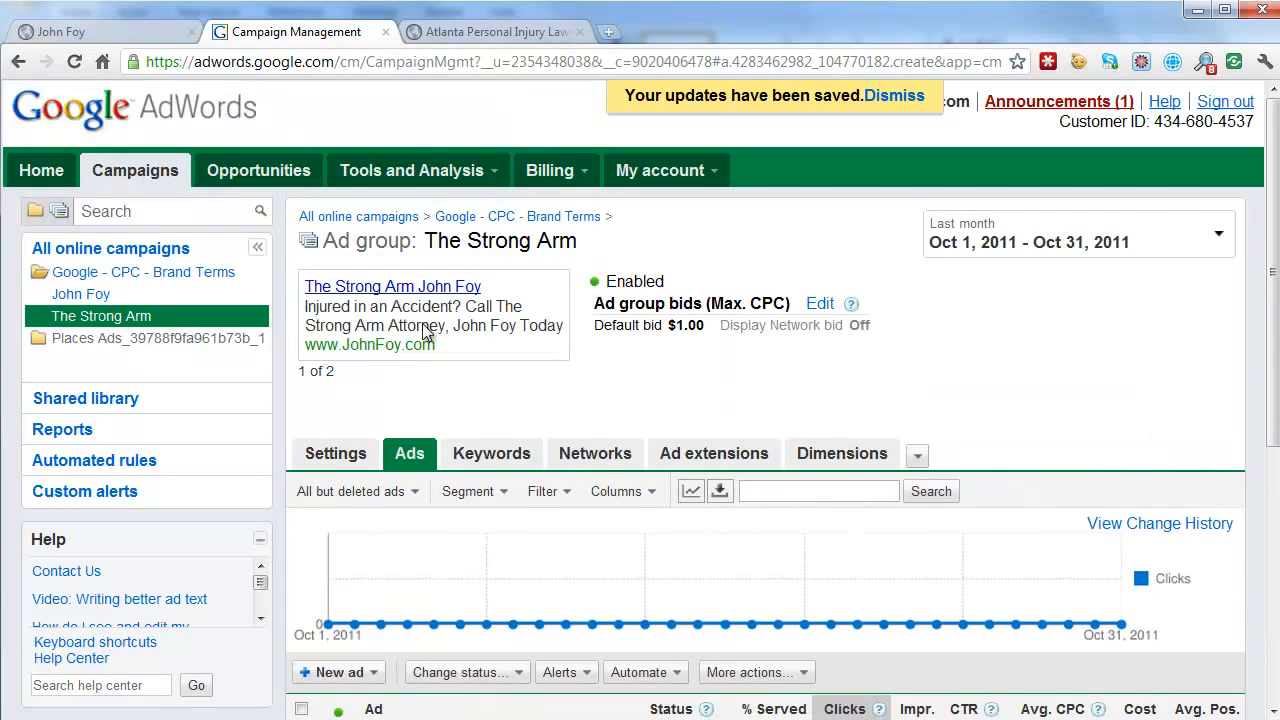
pyautogui.click(176, 279)
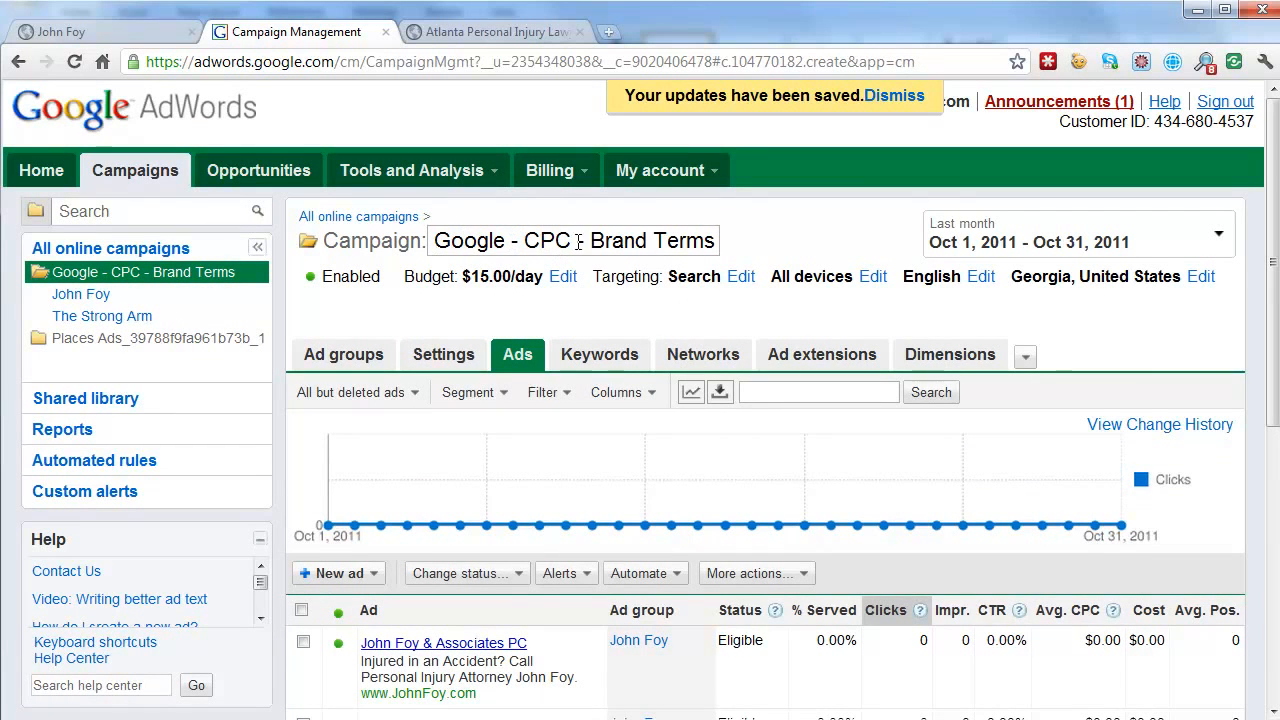
pyautogui.scroll(-3, 698, 245)
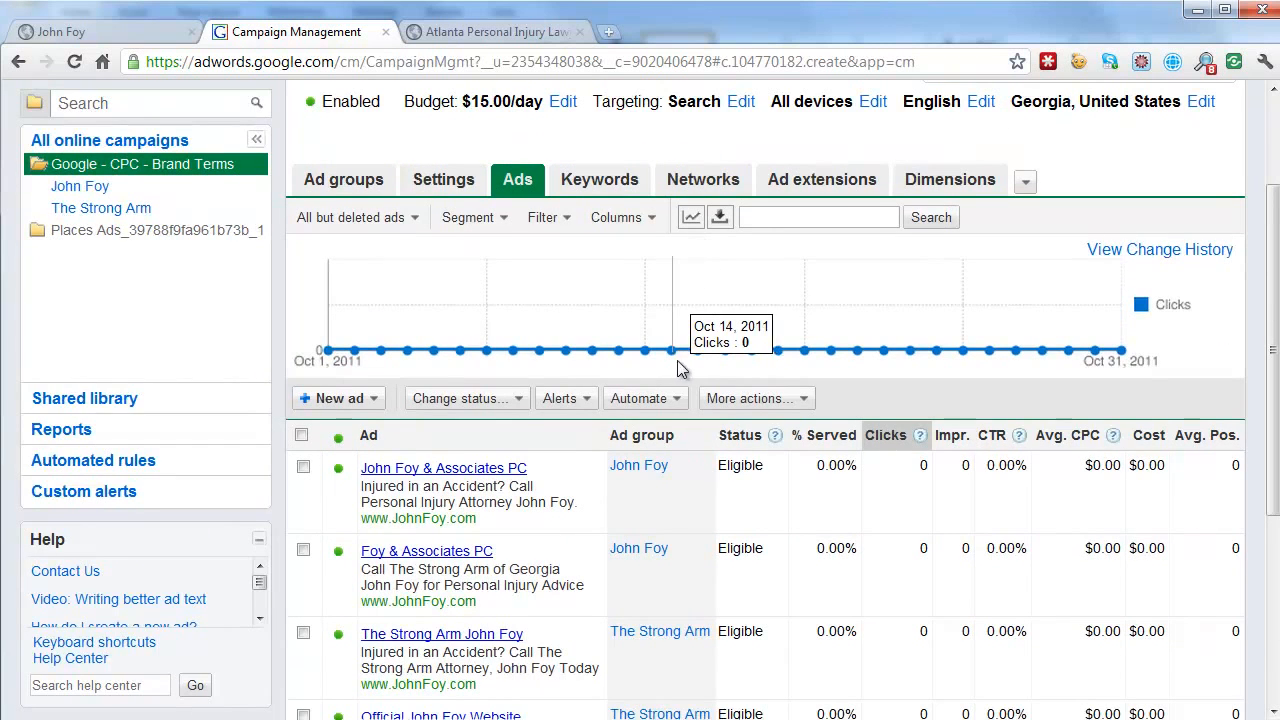
pyautogui.scroll(-1, 706, 418)
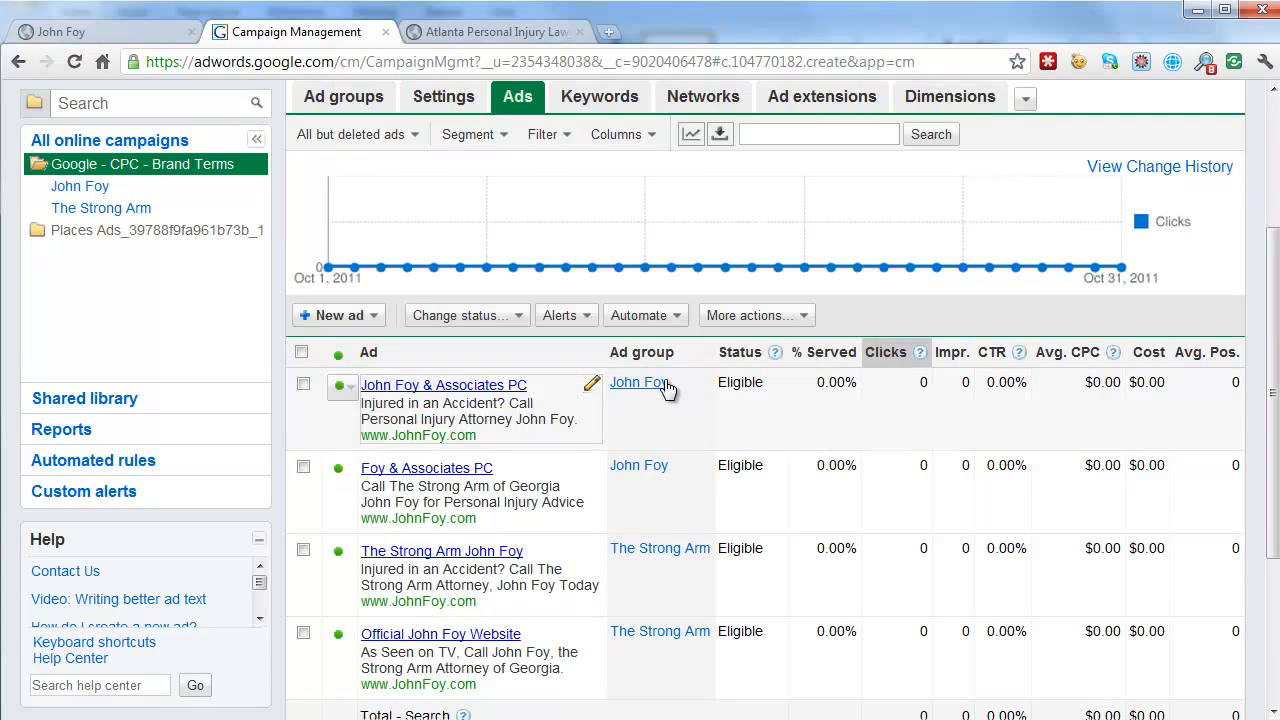
pyautogui.scroll(-3, 630, 516)
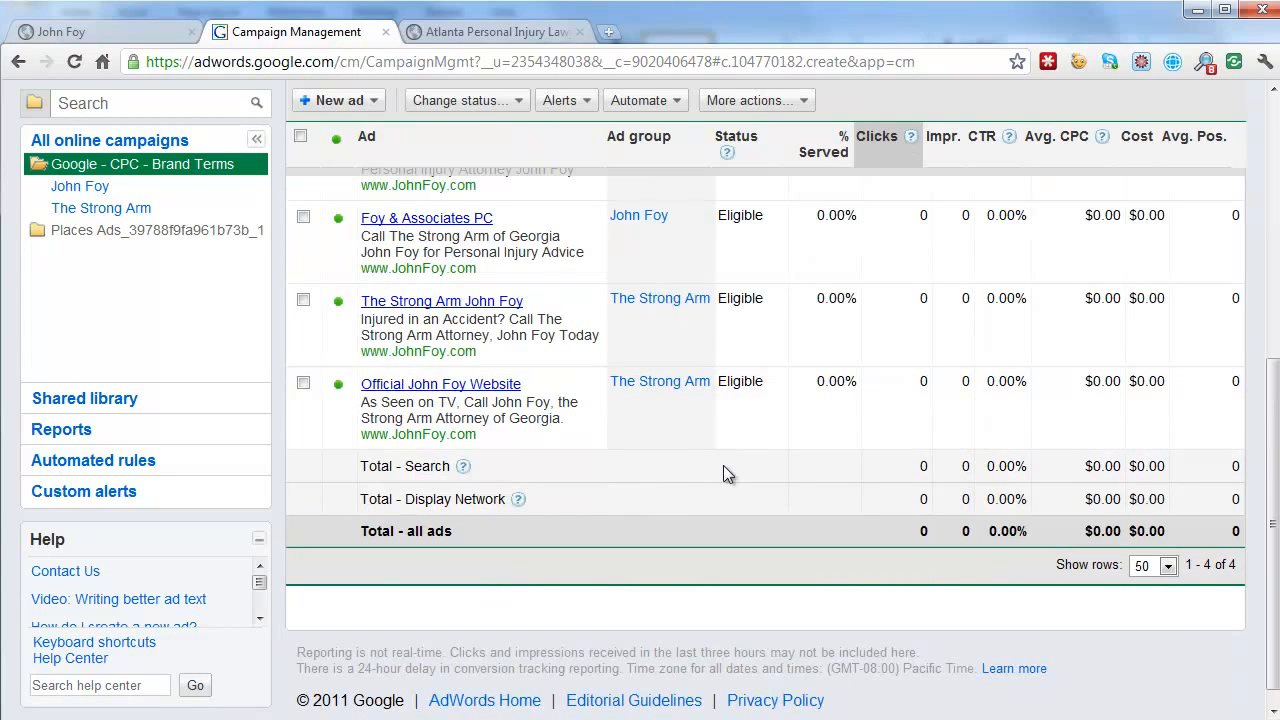
pyautogui.scroll(5, 723, 465)
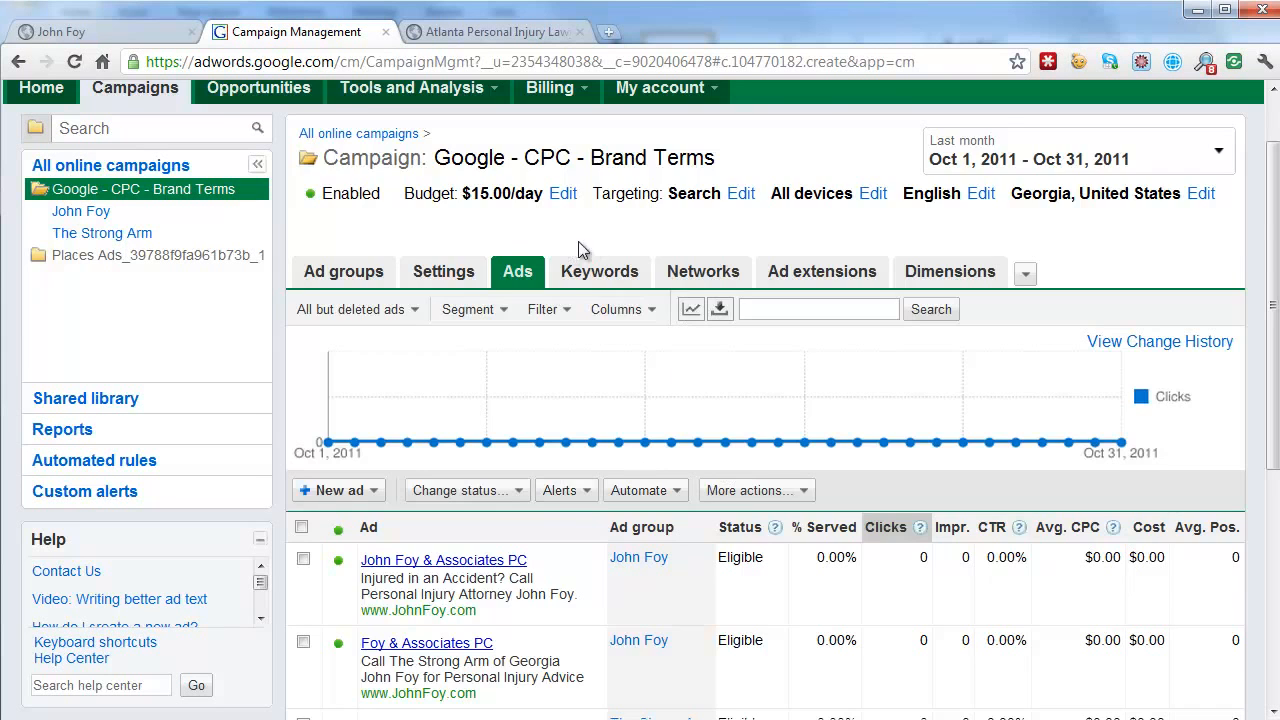
pyautogui.scroll(-3, 590, 243)
pyautogui.scroll(-2, 597, 240)
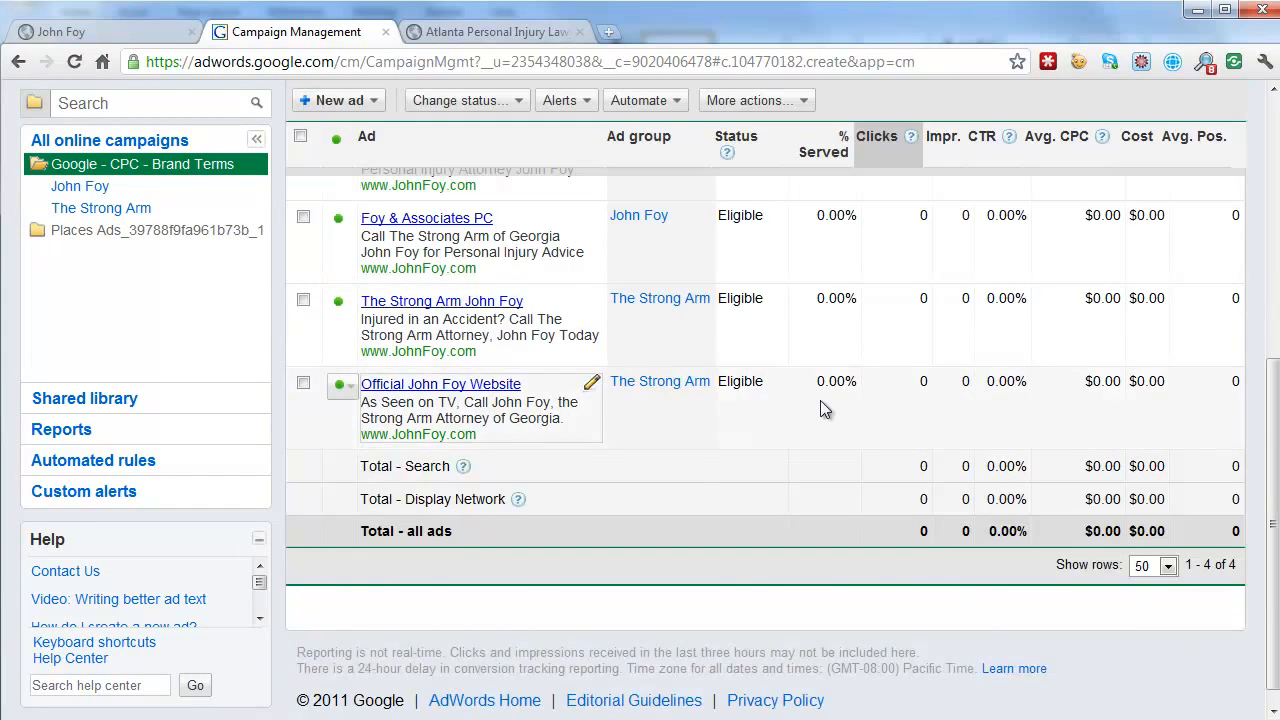
pyautogui.scroll(6, 831, 431)
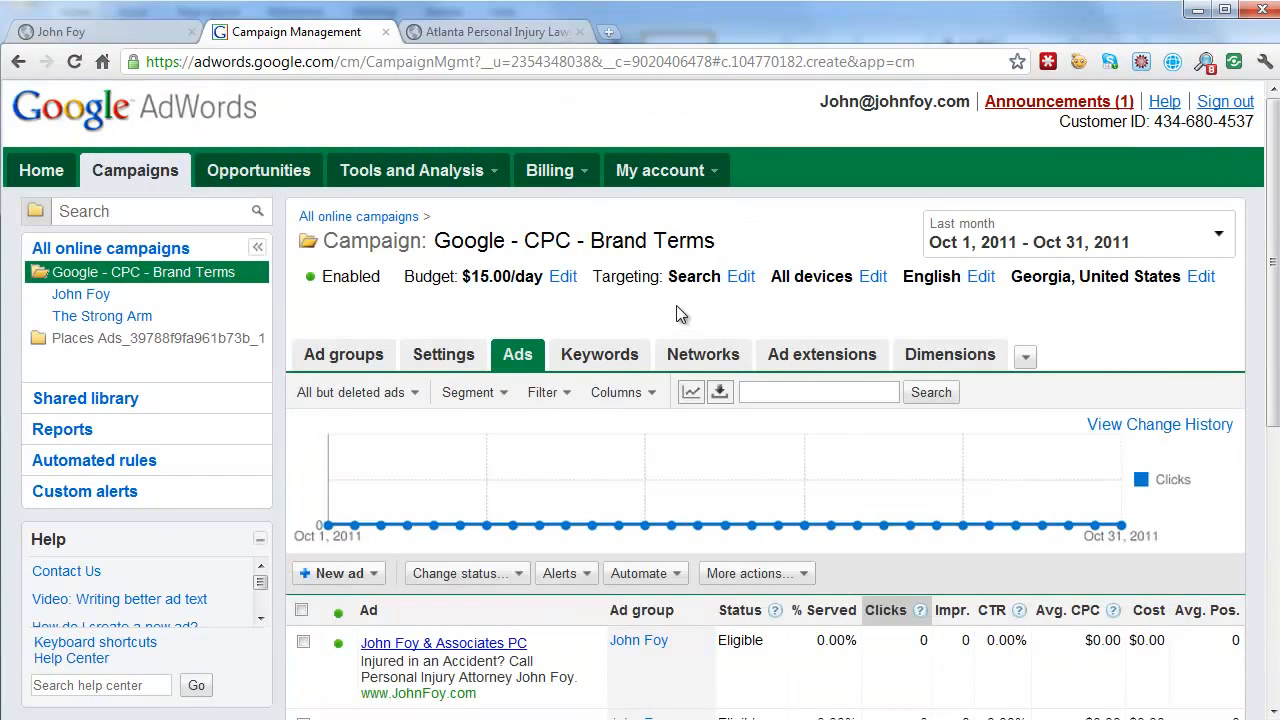
# - Check the payment details and promotional code section in the billing preferences, then return to the overview of all online campaigns
pyautogui.click(585, 180)
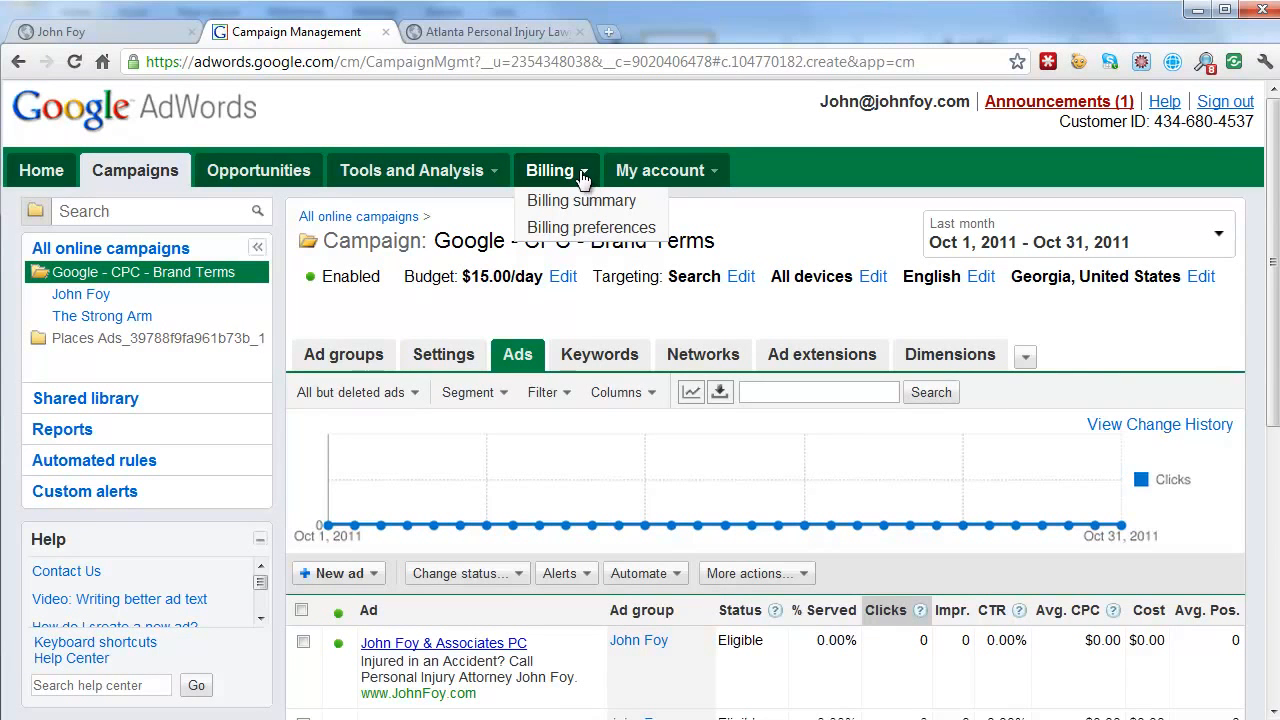
pyautogui.click(591, 229)
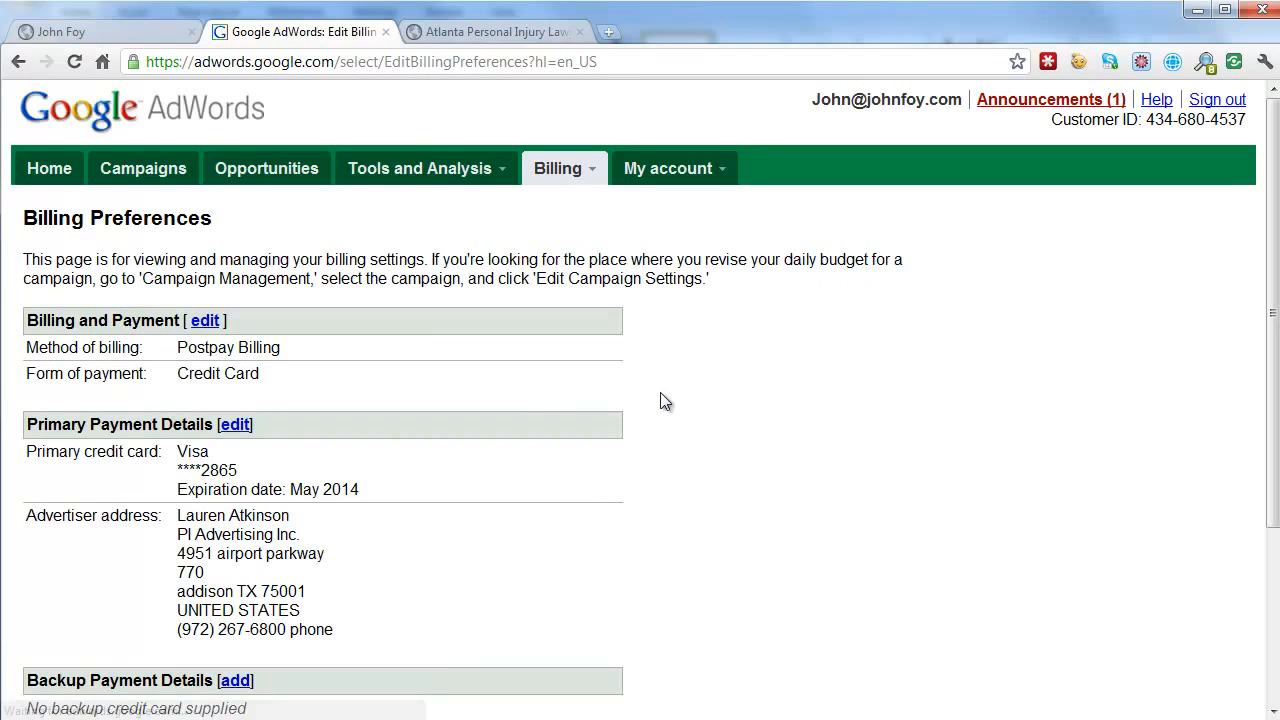
pyautogui.scroll(-1, 587, 398)
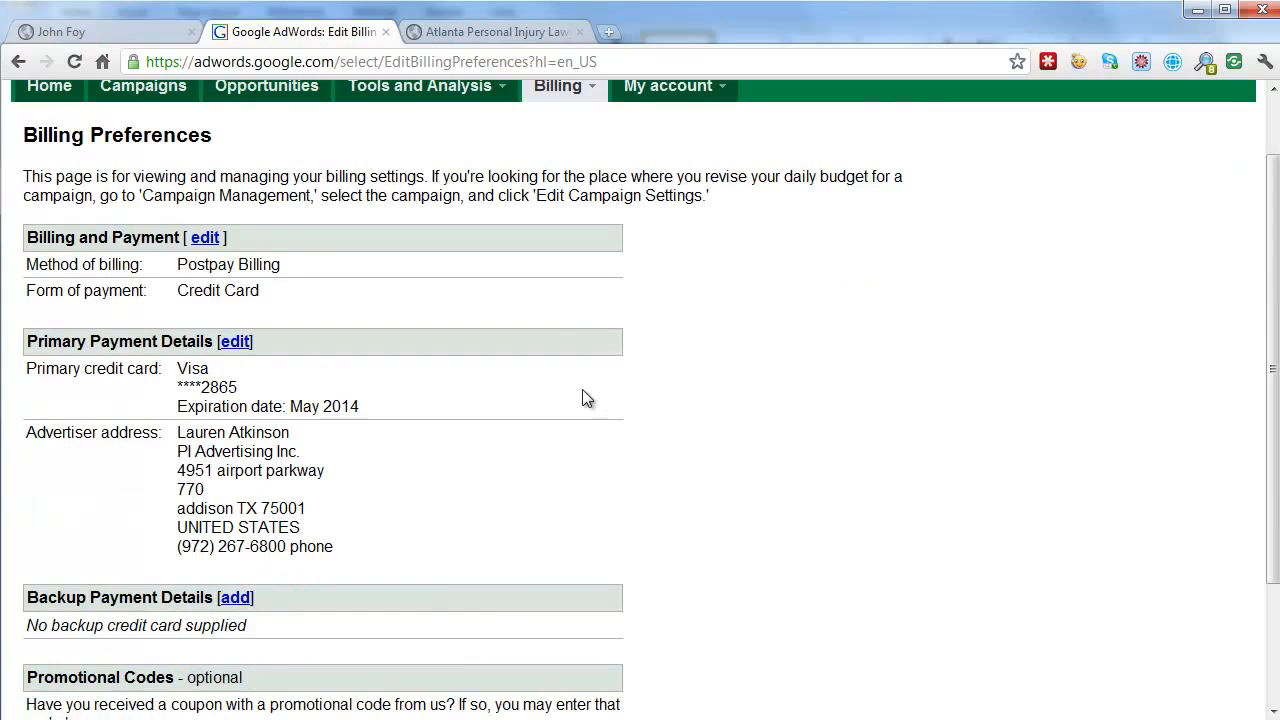
pyautogui.scroll(-2, 583, 391)
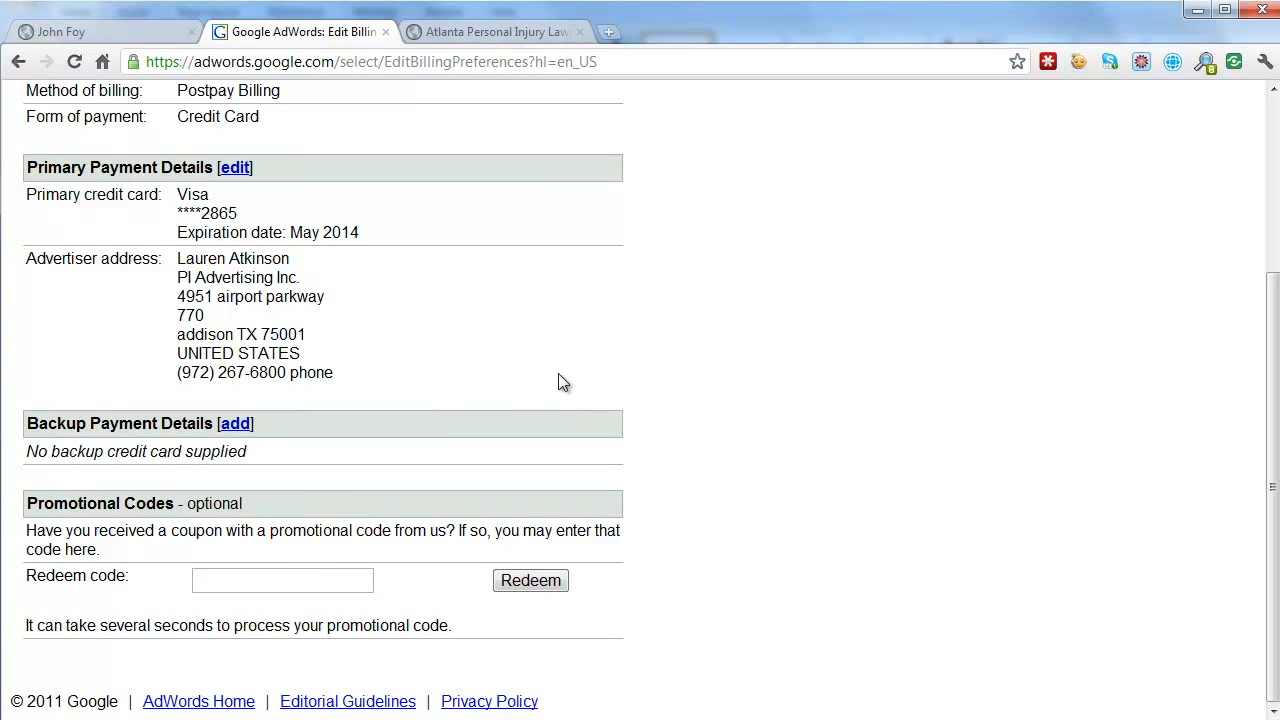
pyautogui.scroll(3, 718, 462)
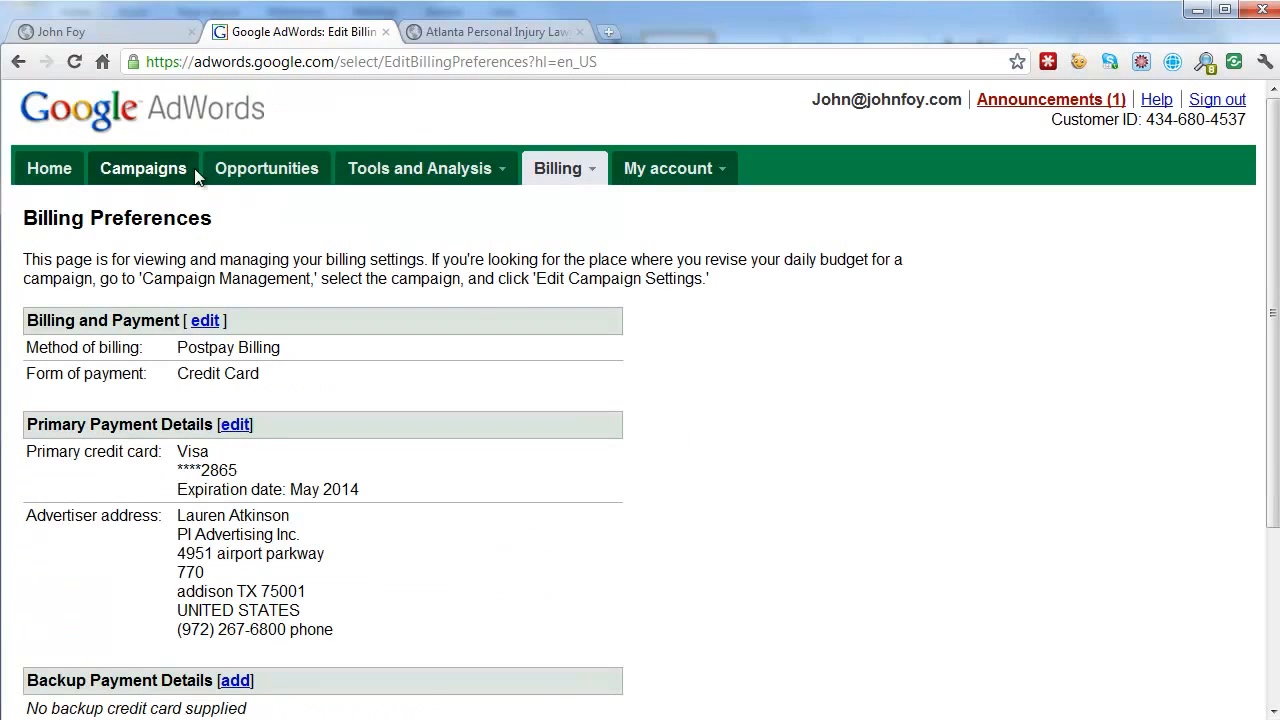
pyautogui.scroll(-2, 620, 349)
pyautogui.scroll(2, 620, 349)
pyautogui.click(155, 170)
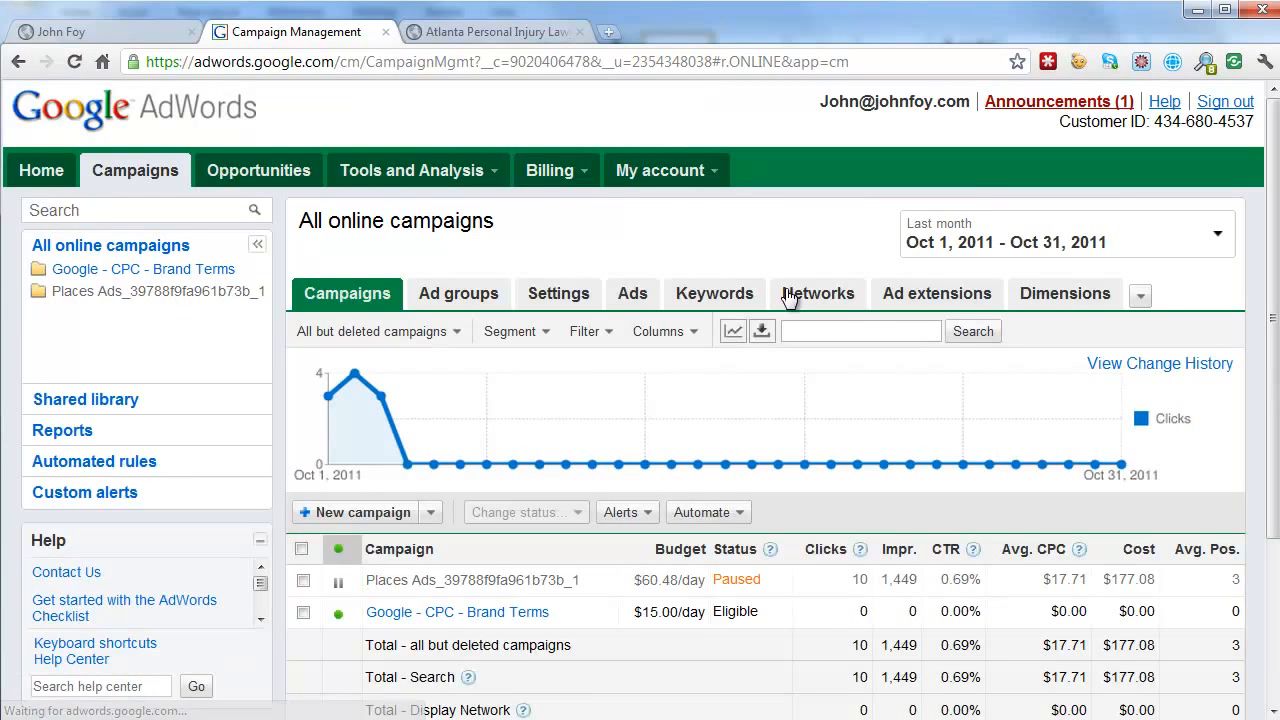
# - Open a new incognito browser window
pyautogui.click(611, 34)
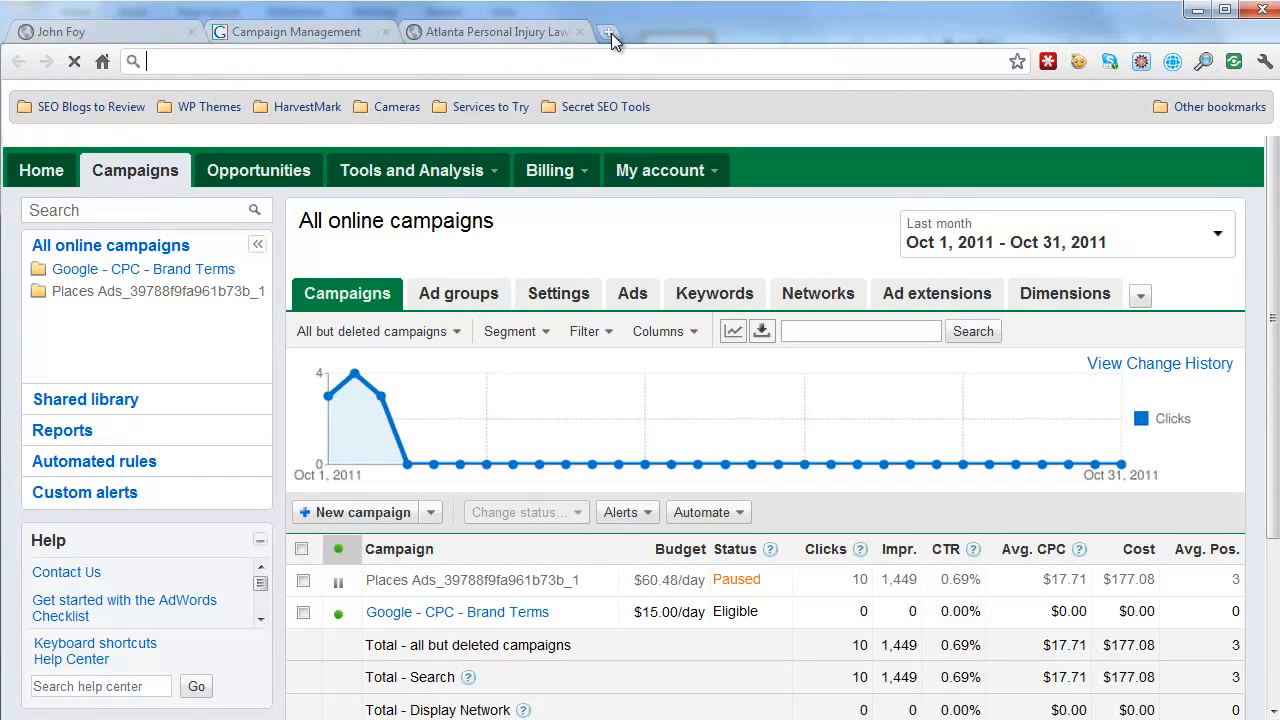
pyautogui.click(1263, 63)
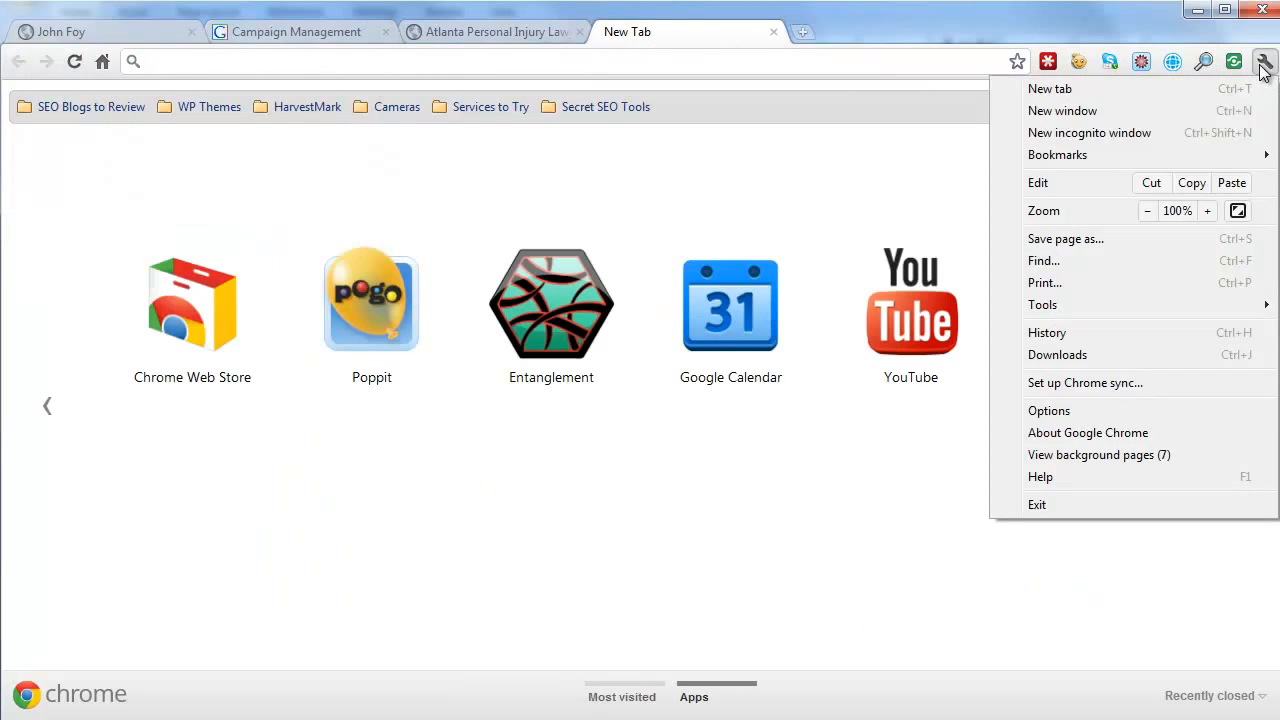
pyautogui.click(1111, 131)
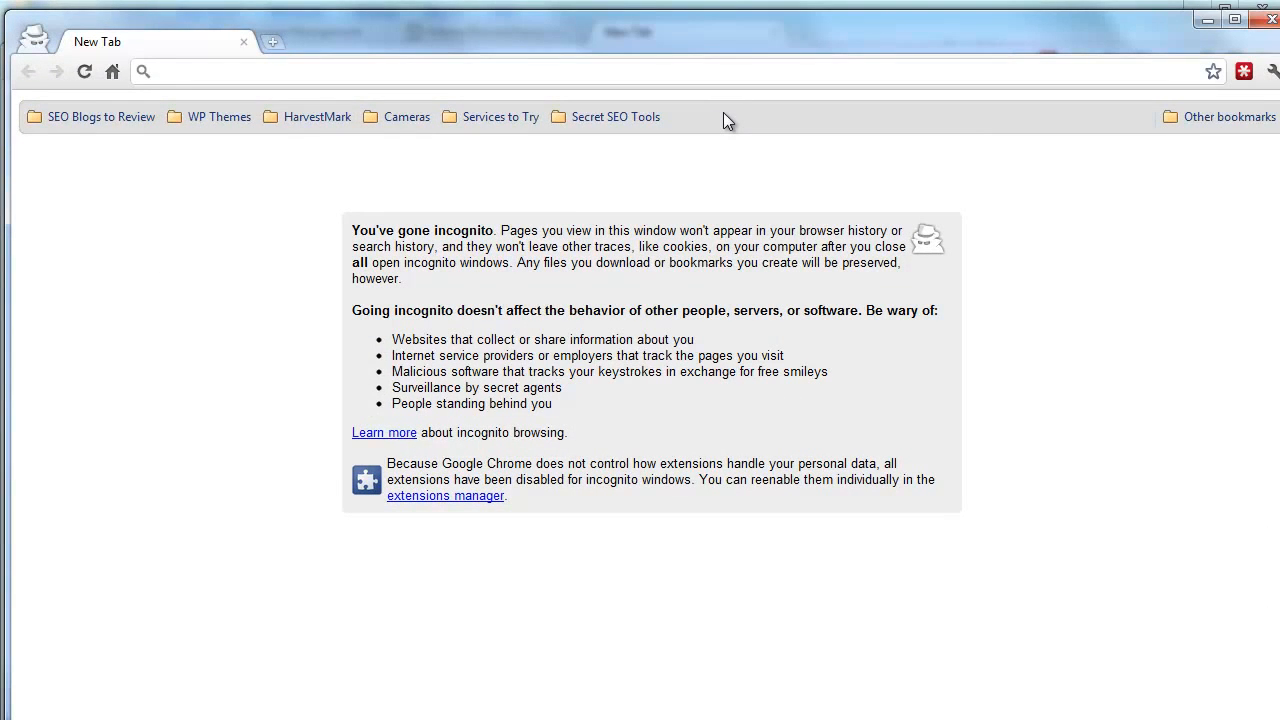
# - Search Google for the attorney's full name with "atlanta ga" and look through the results for the new ads
pyautogui.write('john ')
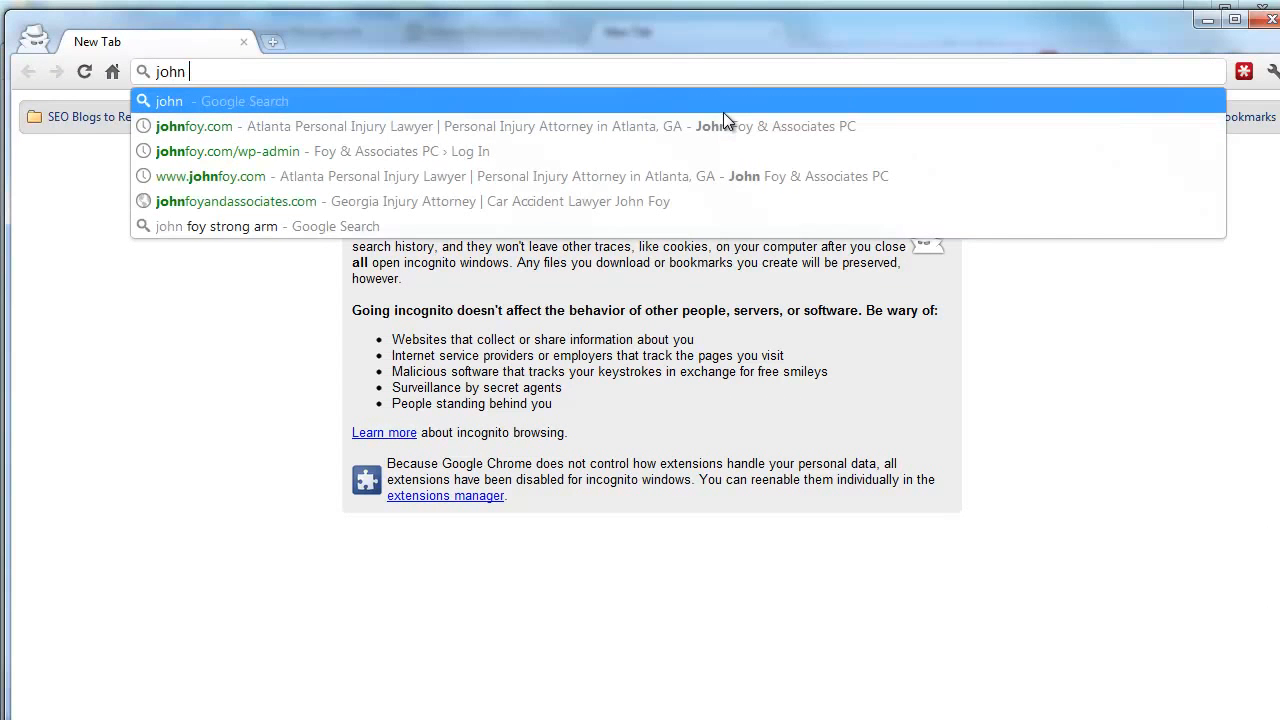
pyautogui.write('foy, atlanta ga')
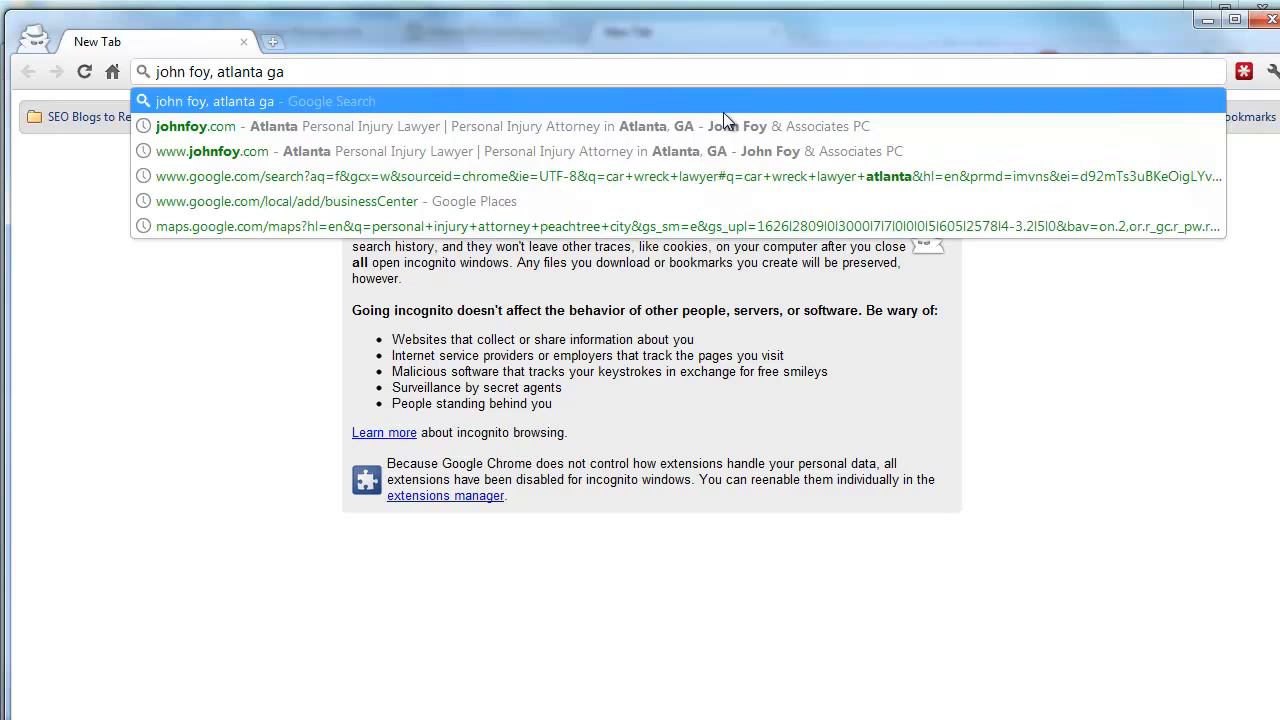
pyautogui.press('Return')
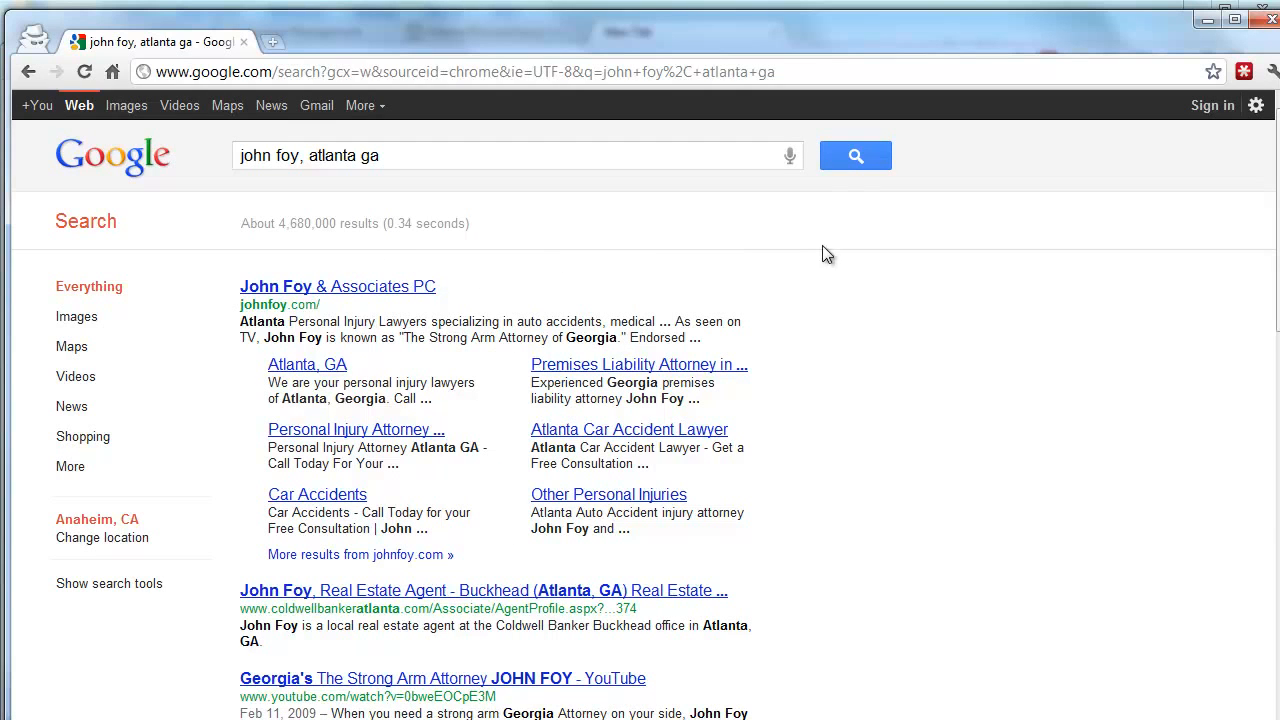
pyautogui.scroll(-3, 425, 258)
pyautogui.scroll(3, 425, 258)
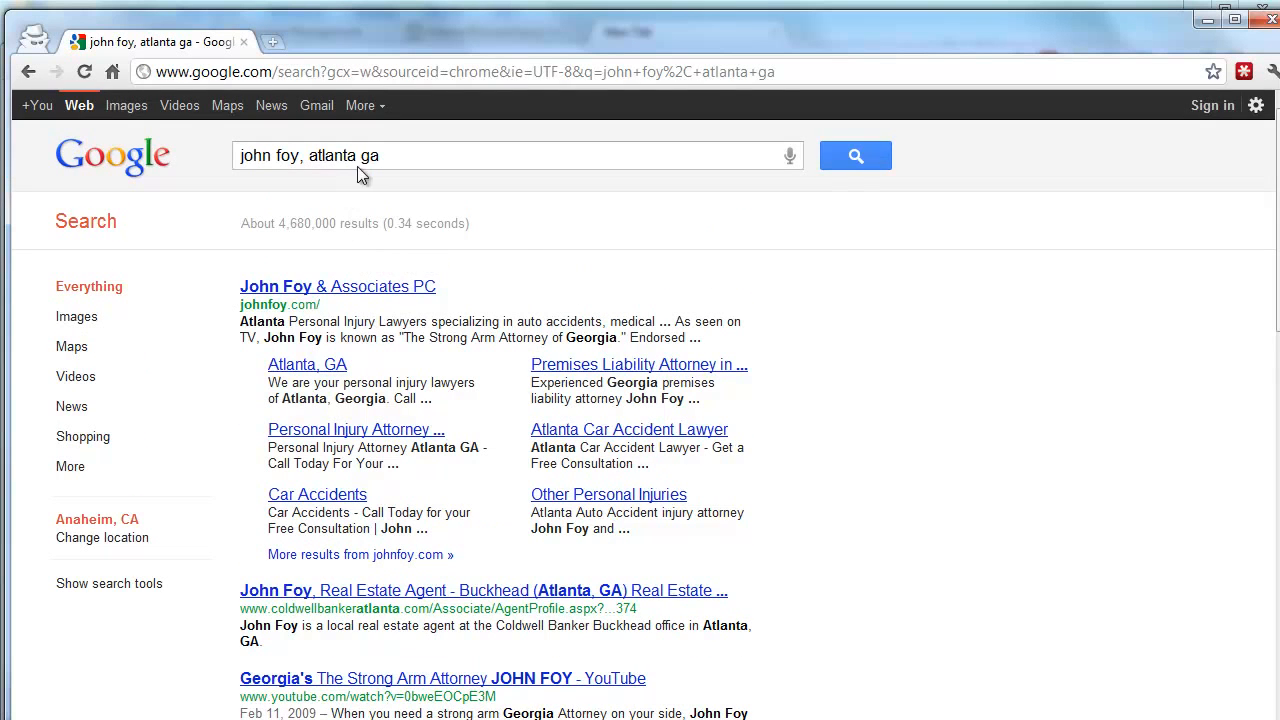